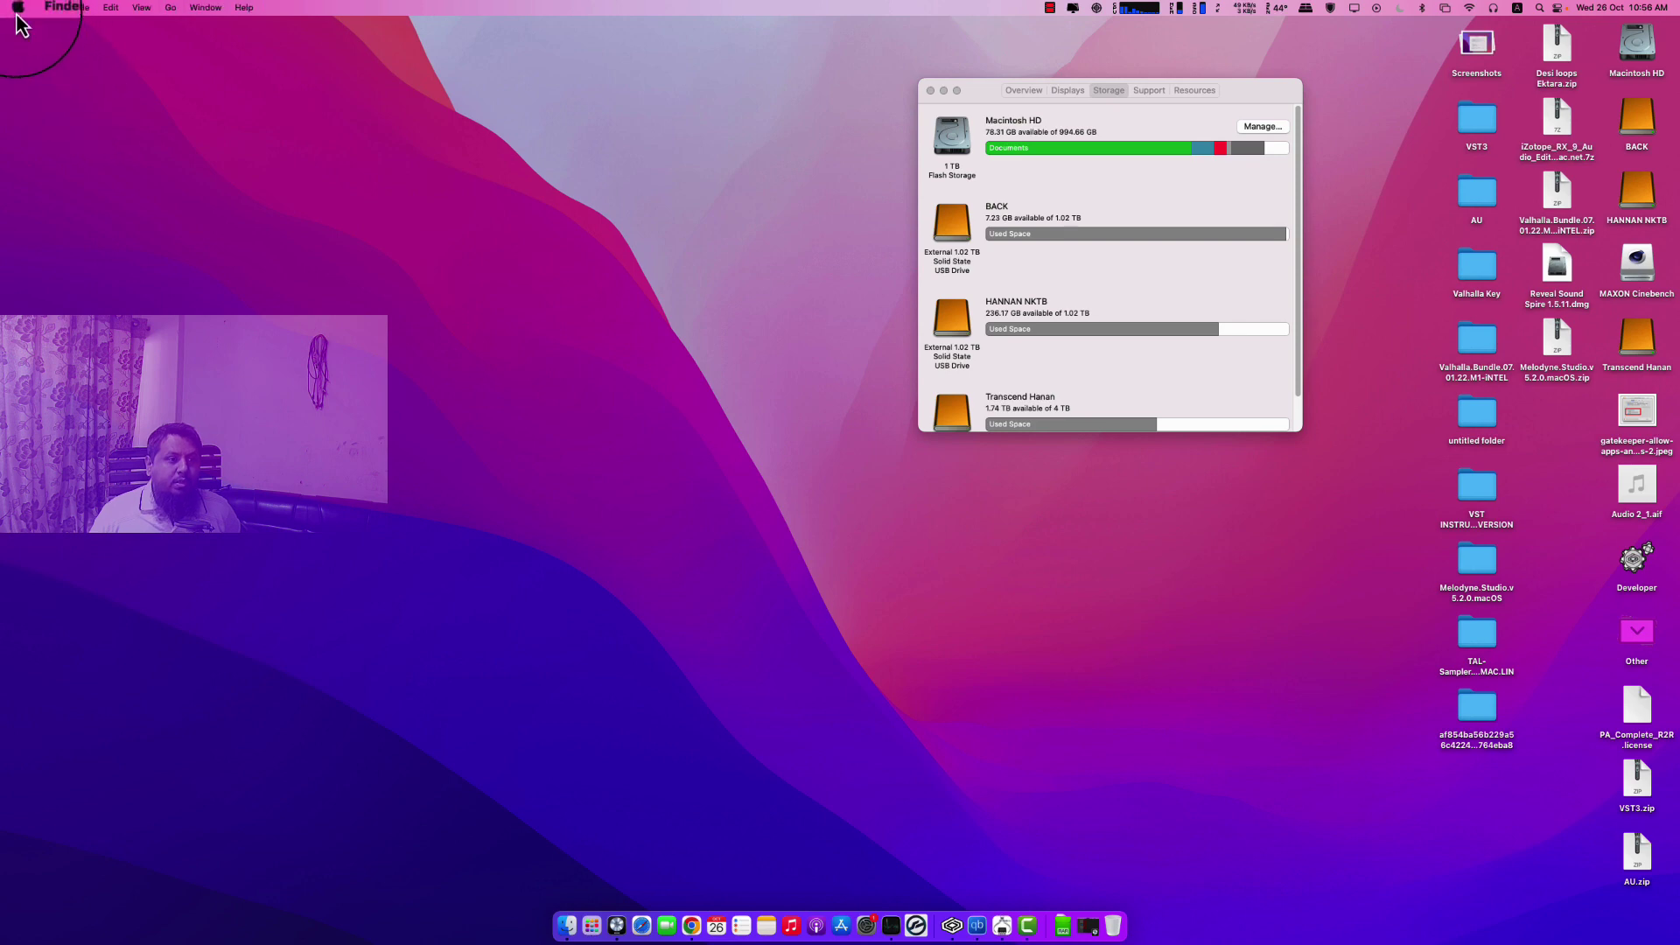
Step: Check the Mac's system overview and the storage usage of its drives, and close the system information window
{"action": "left_click", "coordinate": [16, 7]}
{"action": "left_click", "coordinate": [40, 27]}
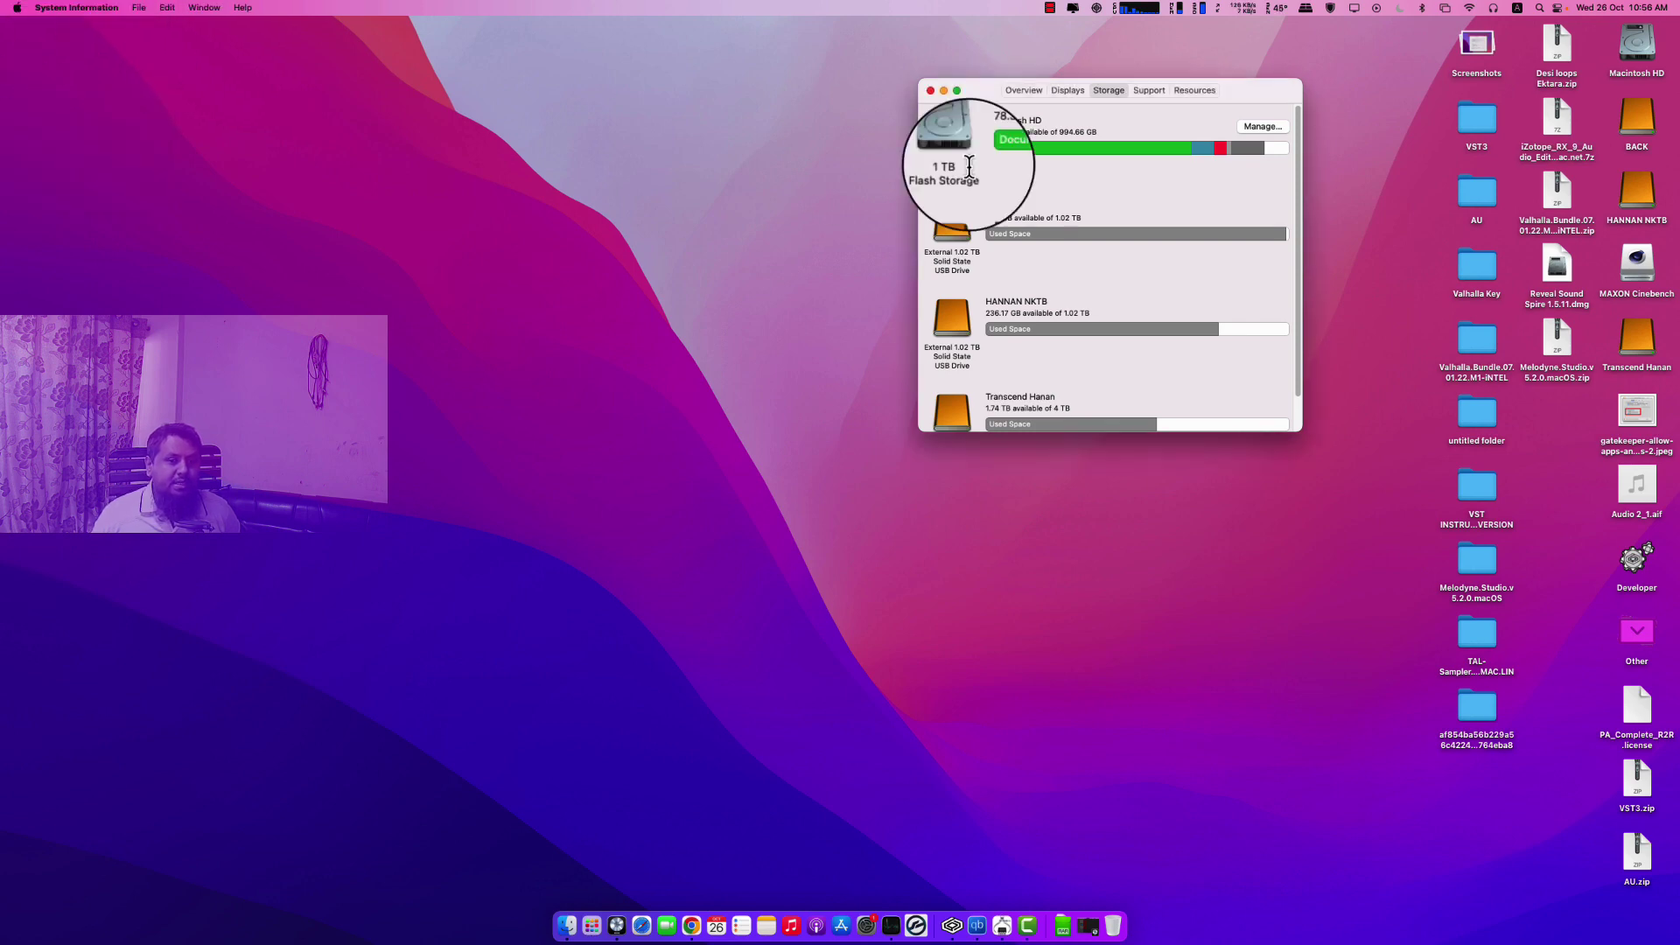
{"action": "left_click", "coordinate": [1026, 91]}
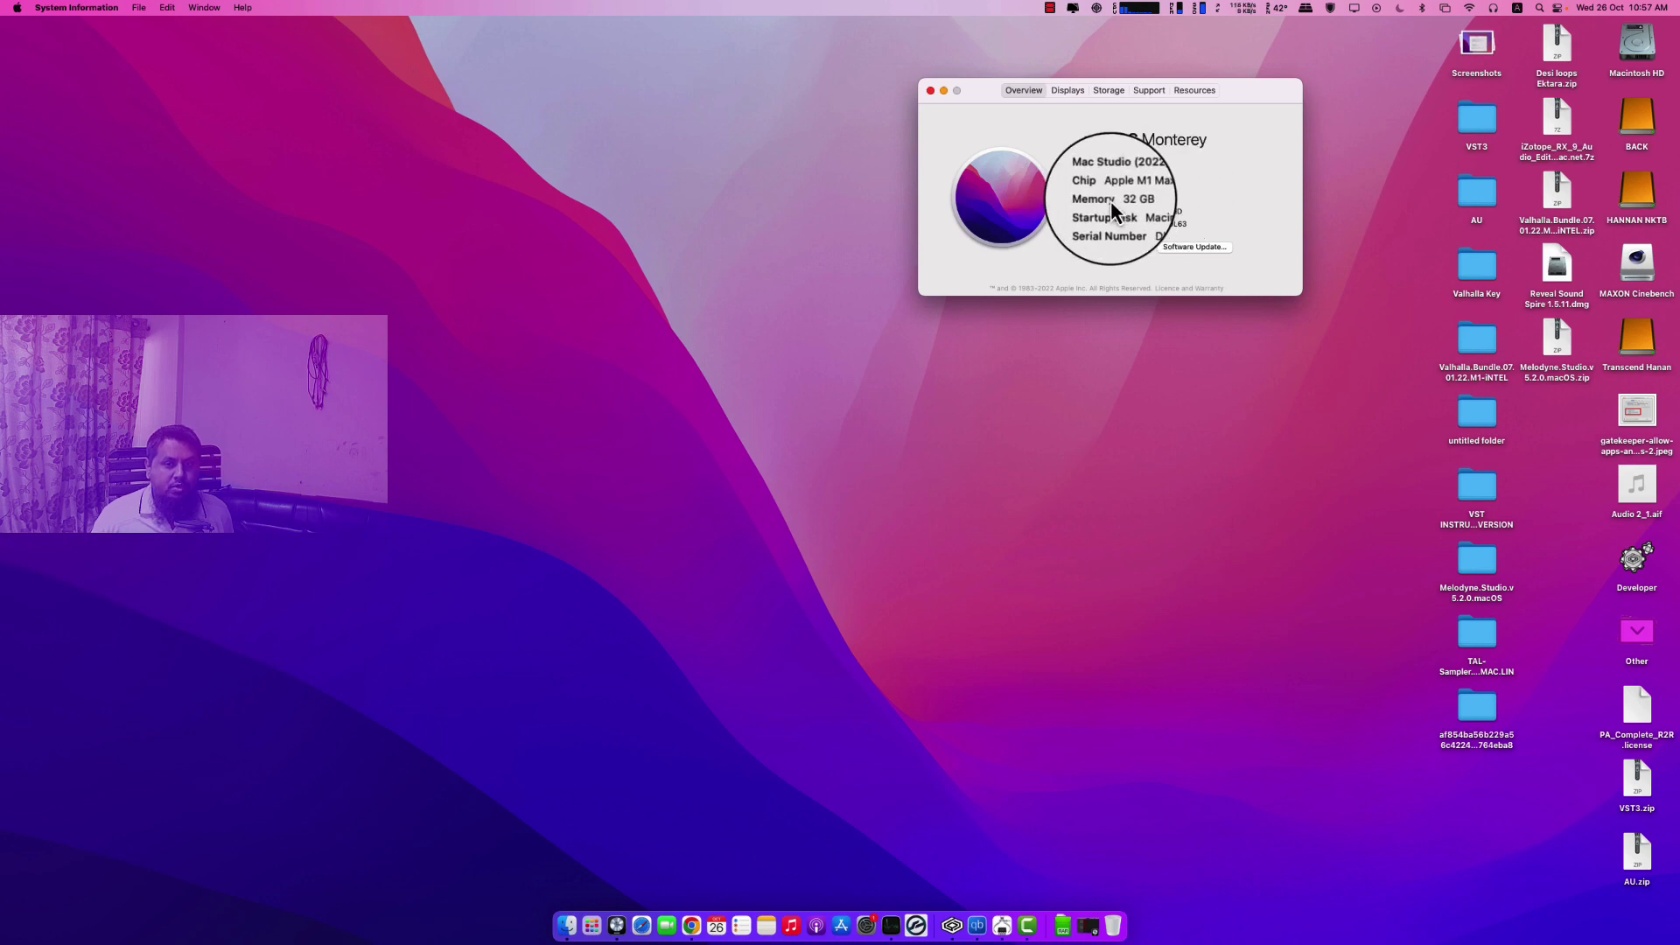
{"action": "left_click", "coordinate": [1112, 92]}
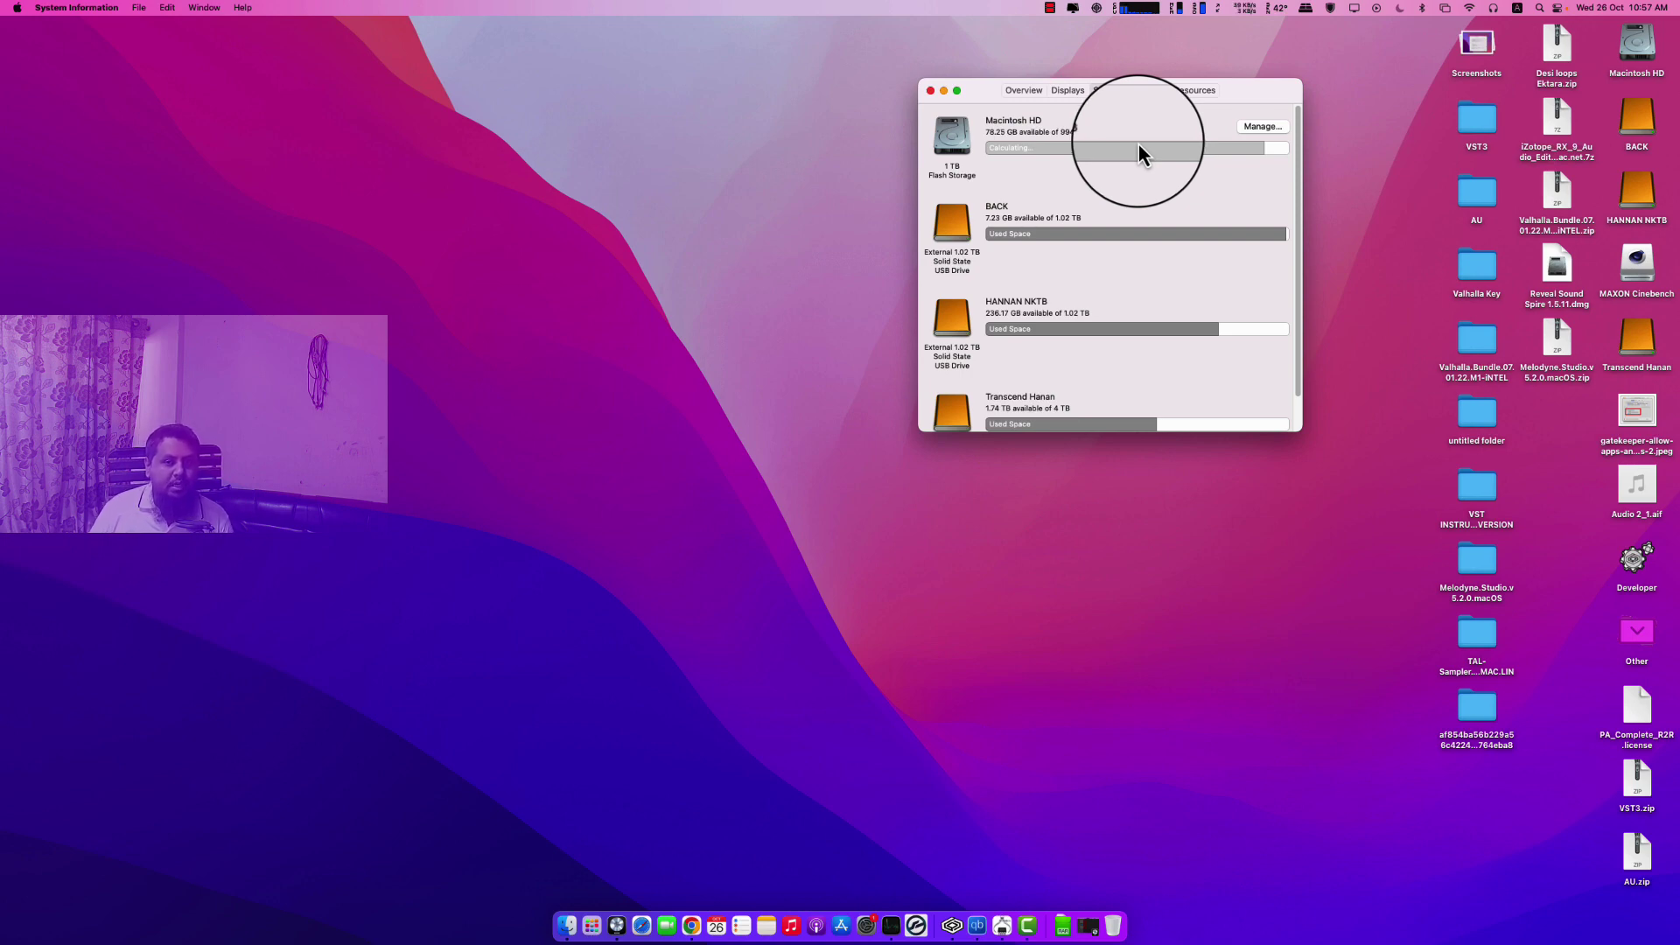
{"action": "mouse_move", "coordinate": [1136, 143]}
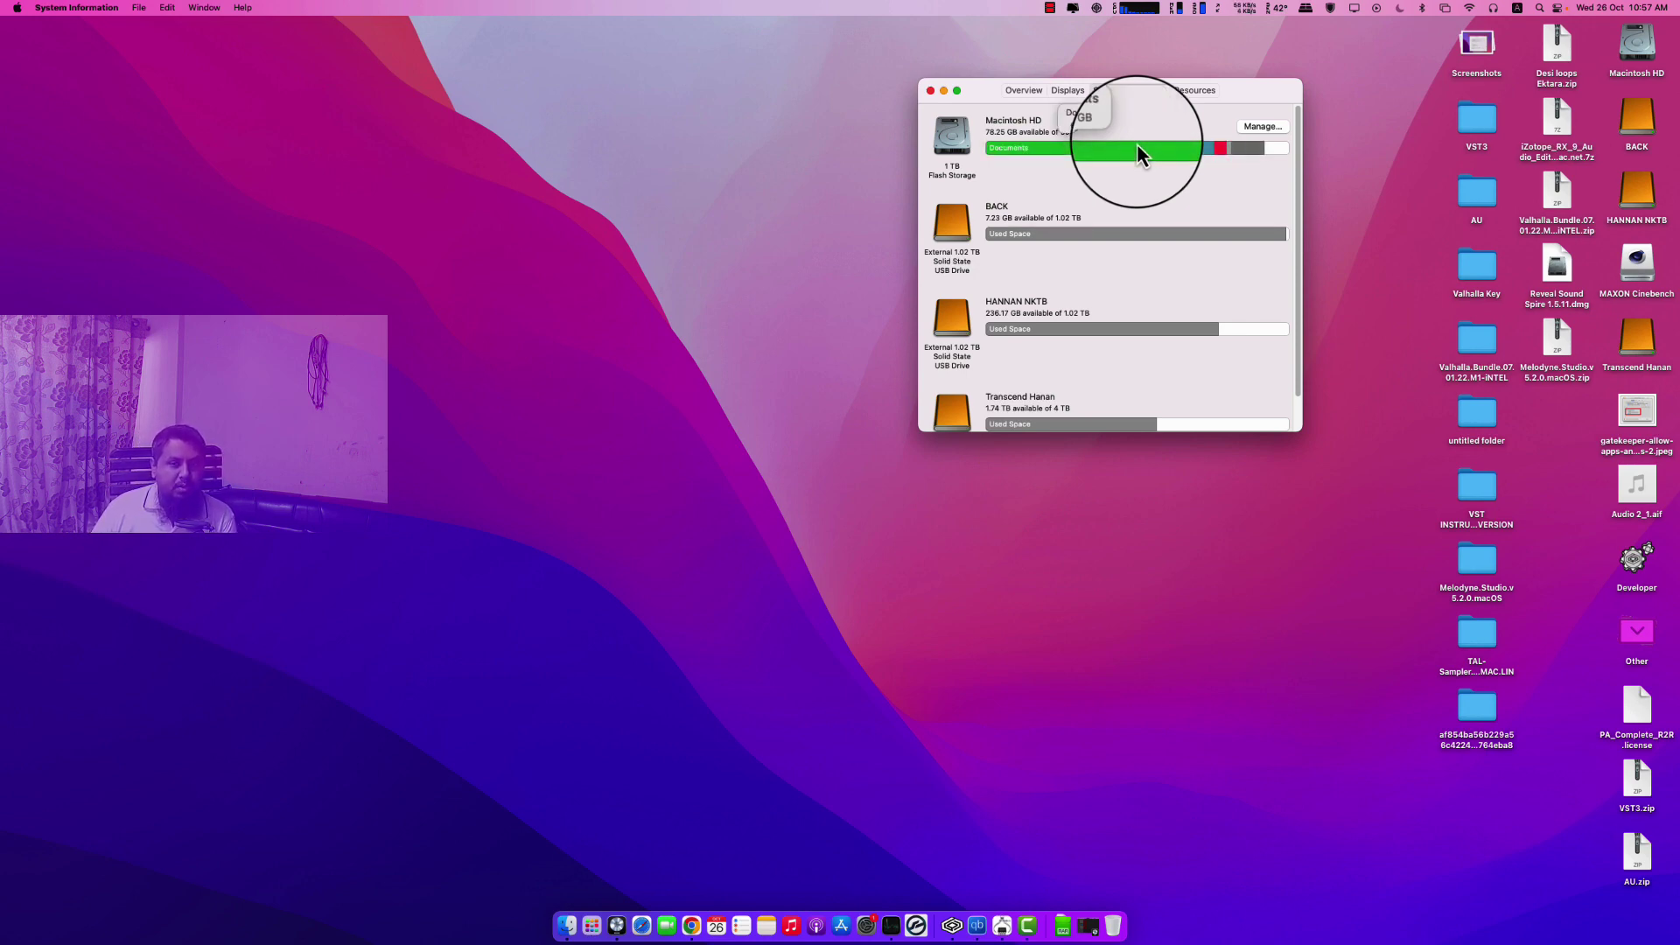
{"action": "left_click", "coordinate": [931, 91]}
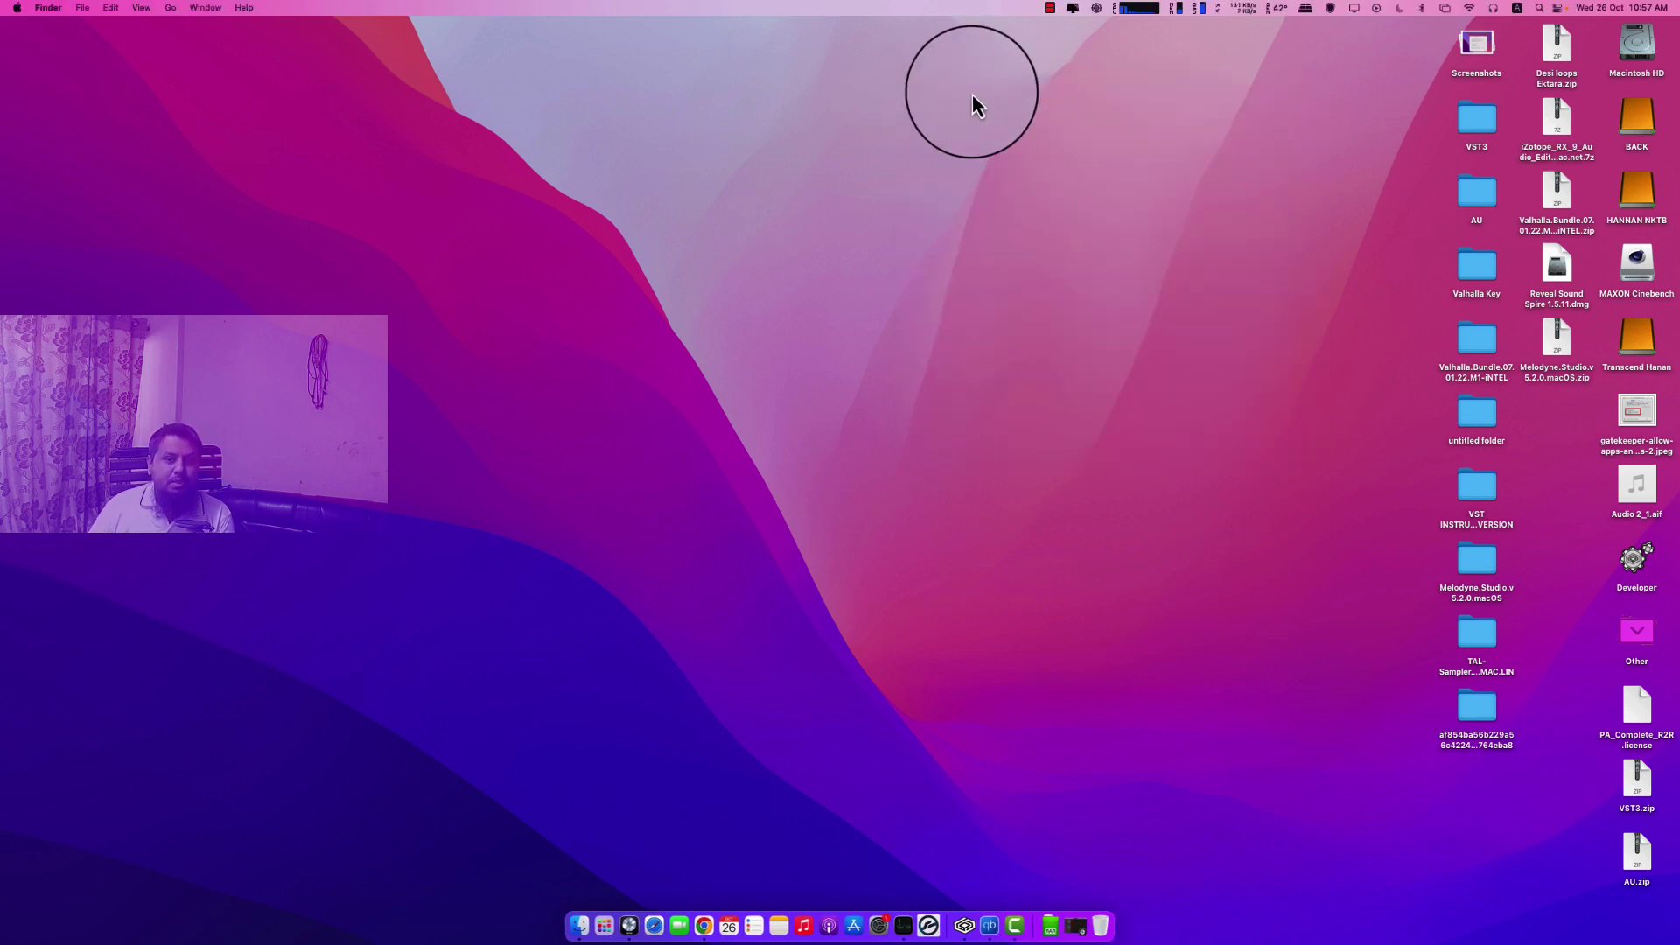
Step: Check the CPU load and disk activity in the iStat Menus read-outs
{"action": "left_click", "coordinate": [1146, 10]}
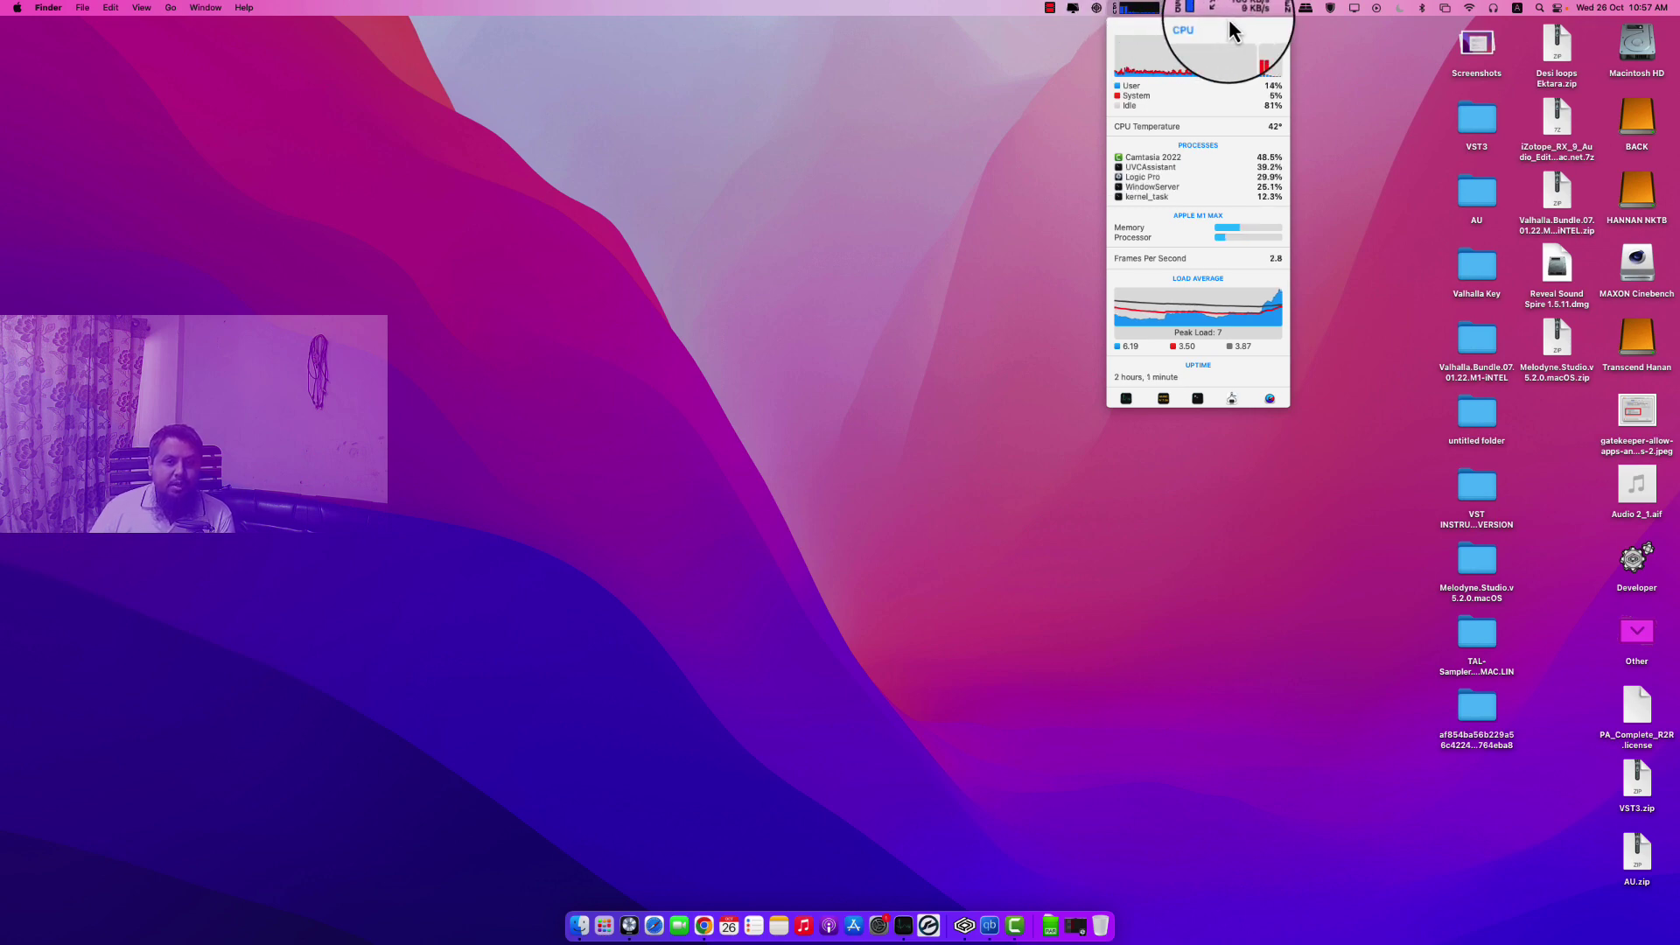
{"action": "mouse_move", "coordinate": [1195, 39]}
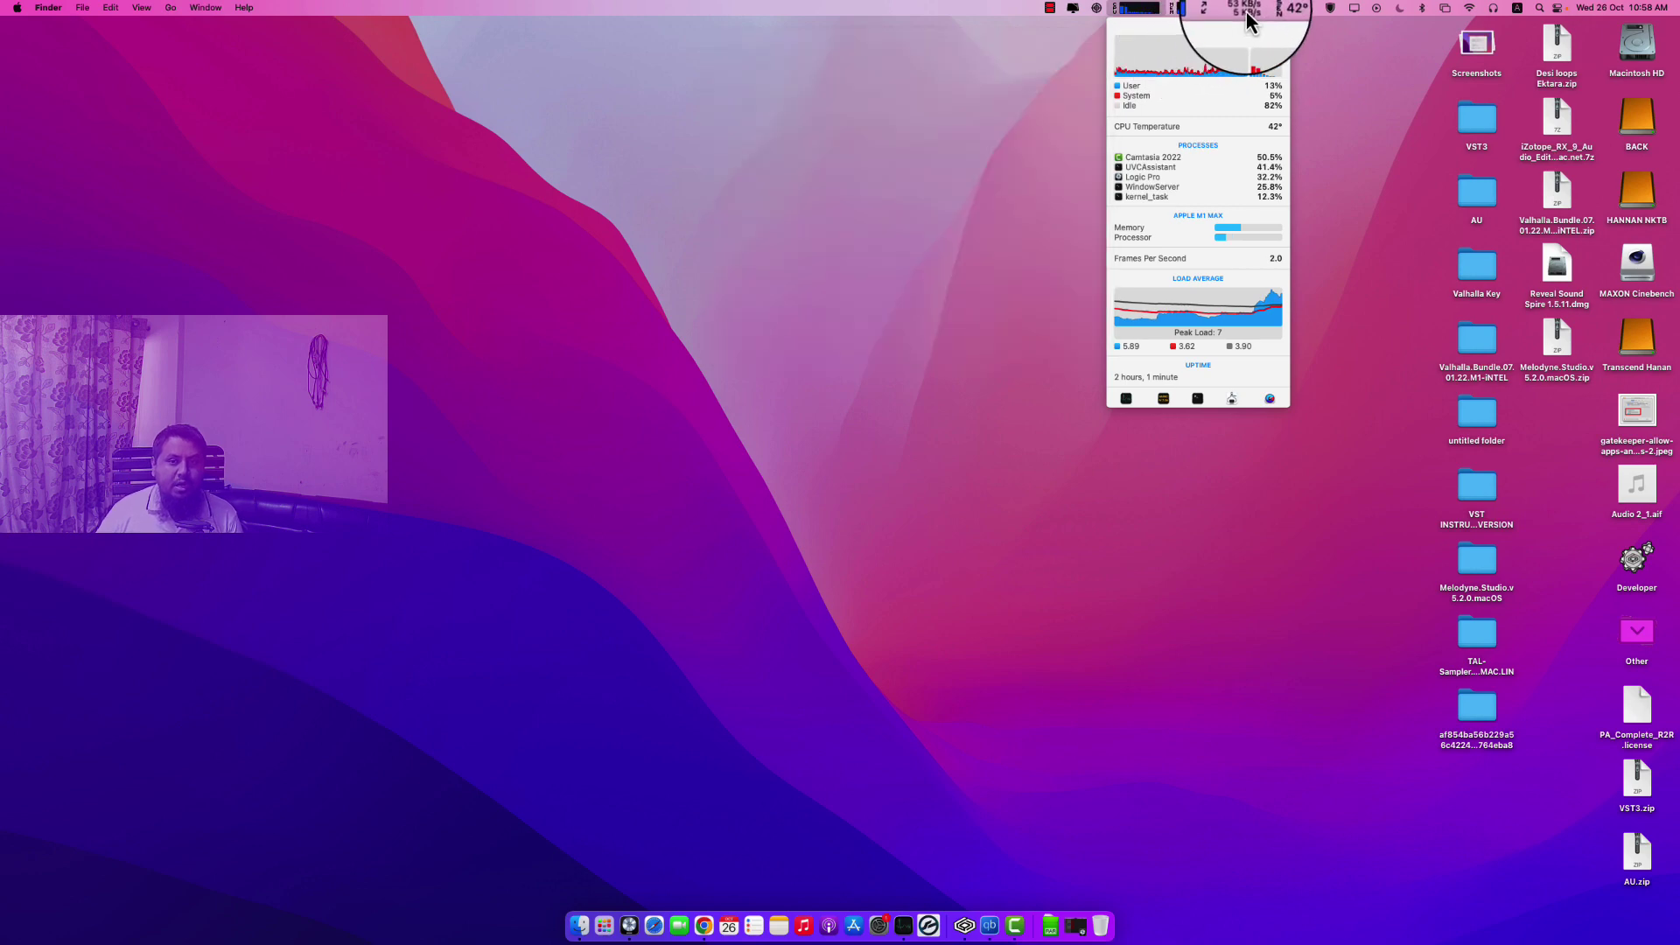
{"action": "left_click", "coordinate": [1225, 12]}
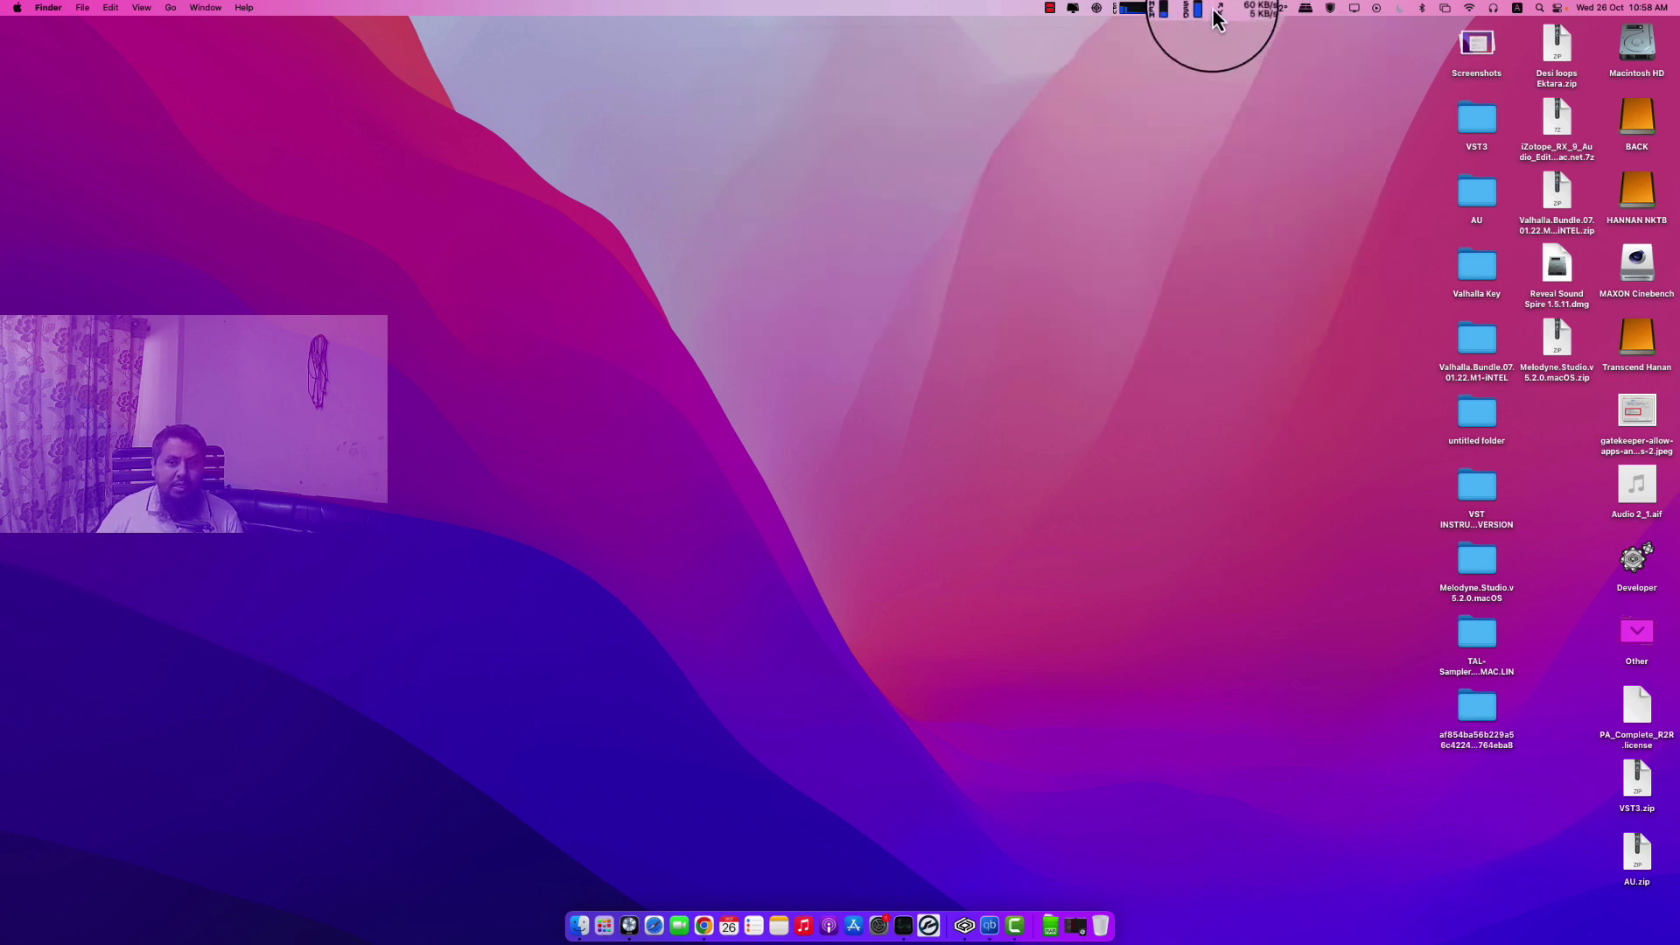
{"action": "left_click", "coordinate": [1213, 12]}
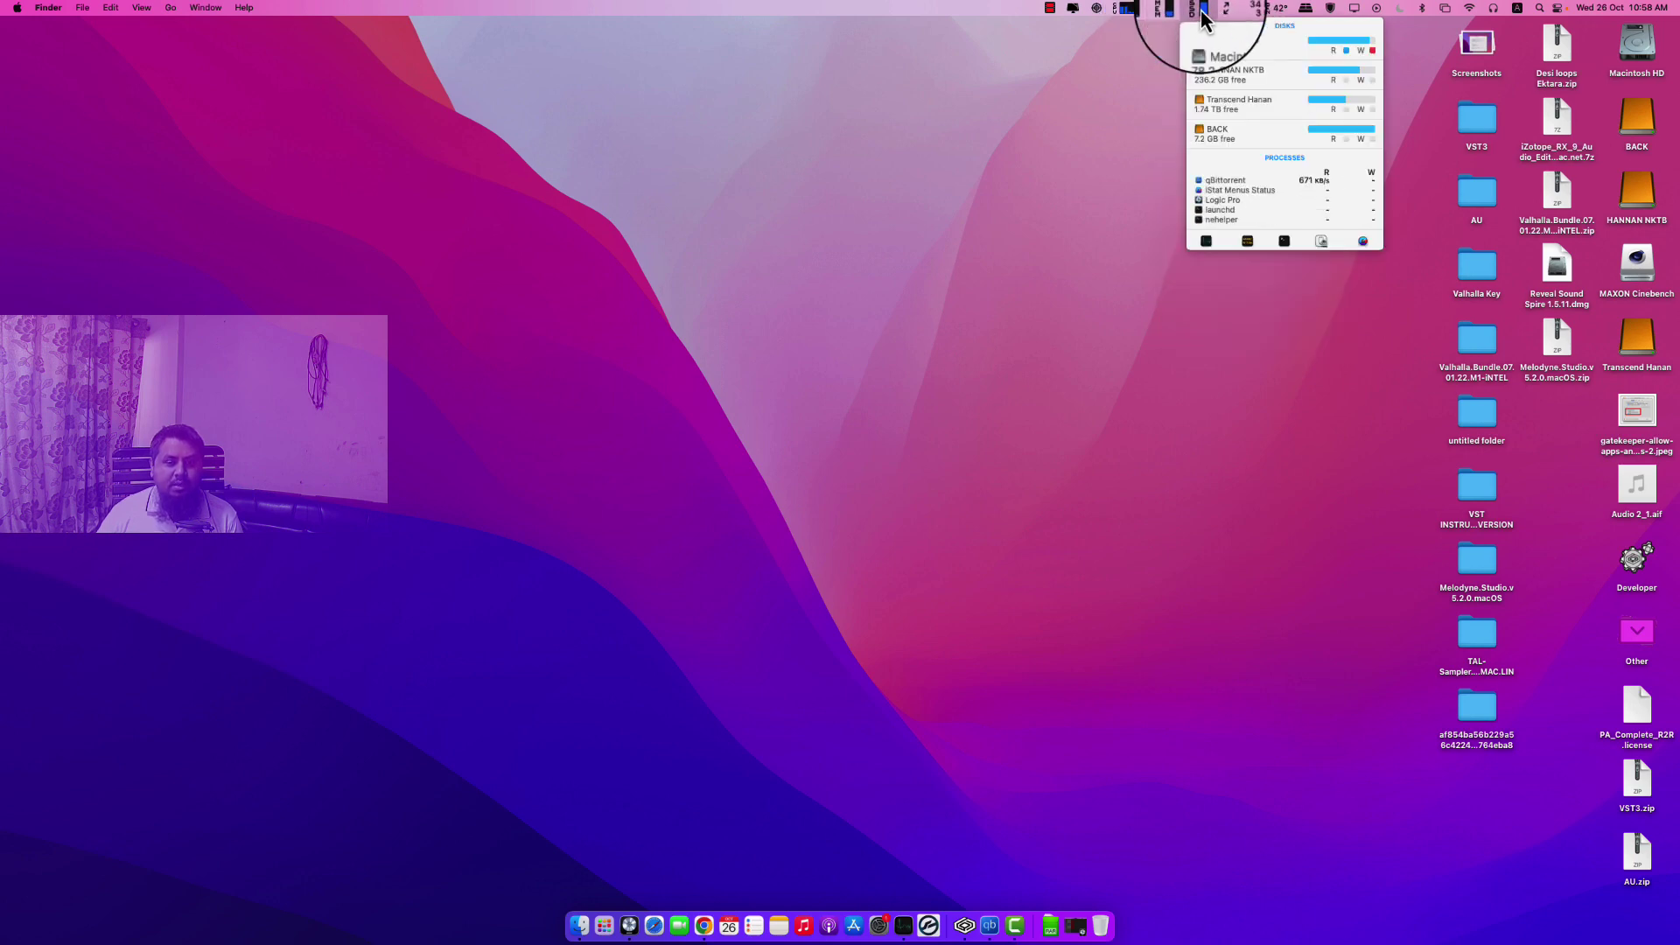
Step: Launch iStat Menus to view its global settings and enabled monitors, and close its window
{"action": "left_click", "coordinate": [603, 938]}
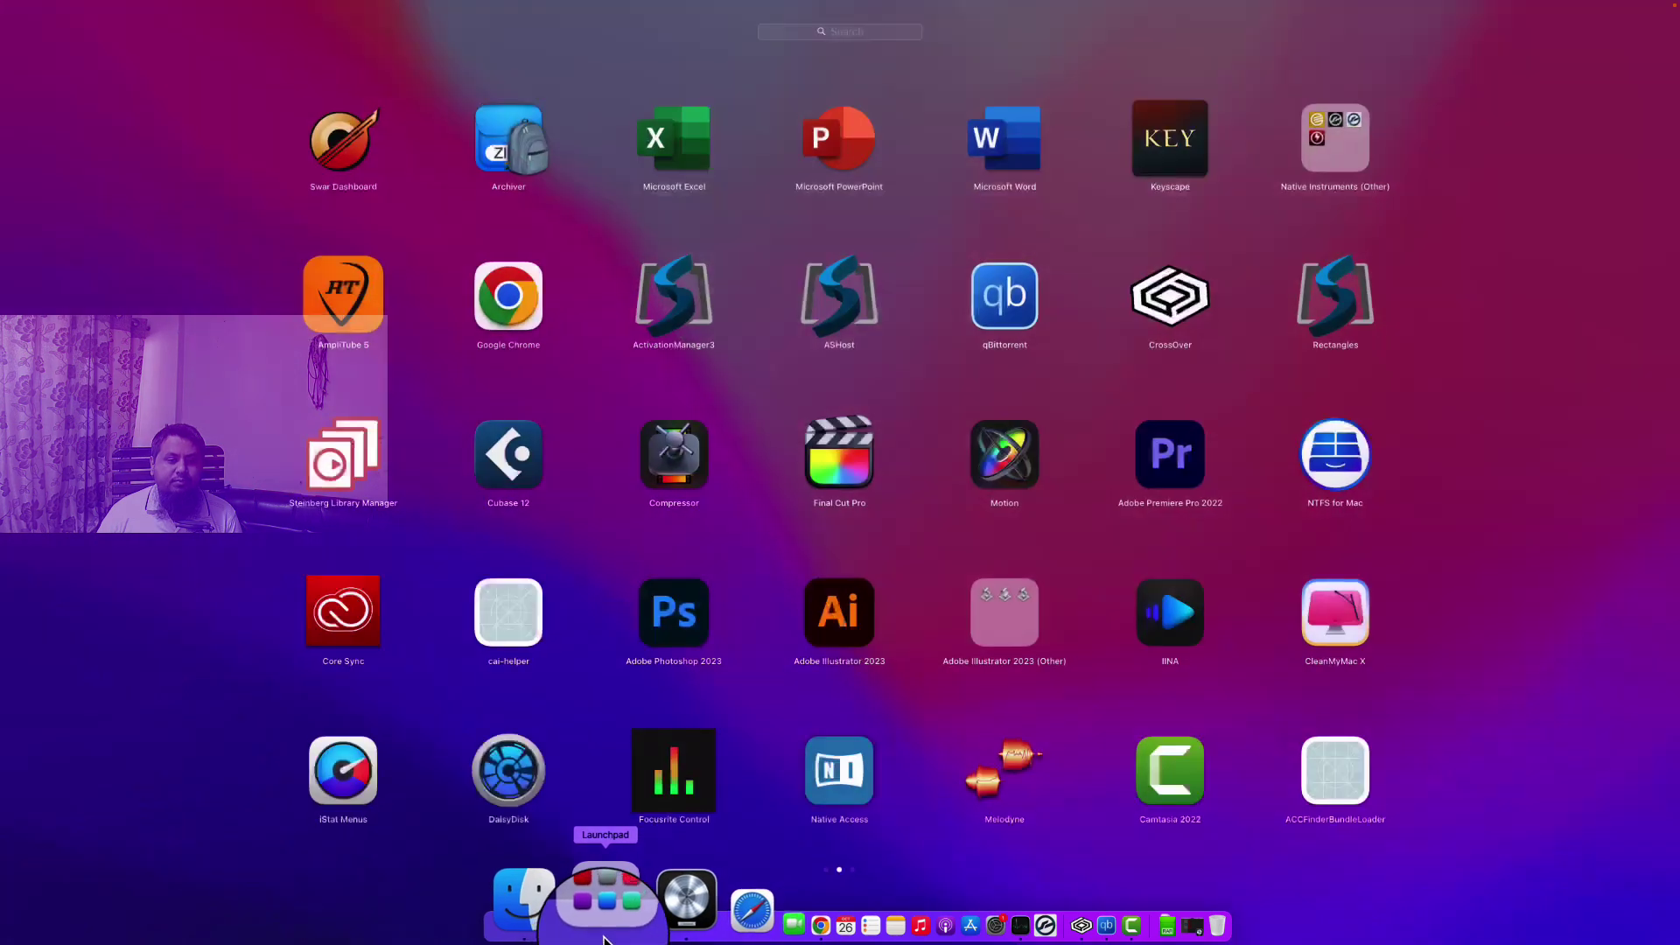
{"action": "type", "text": "i"}
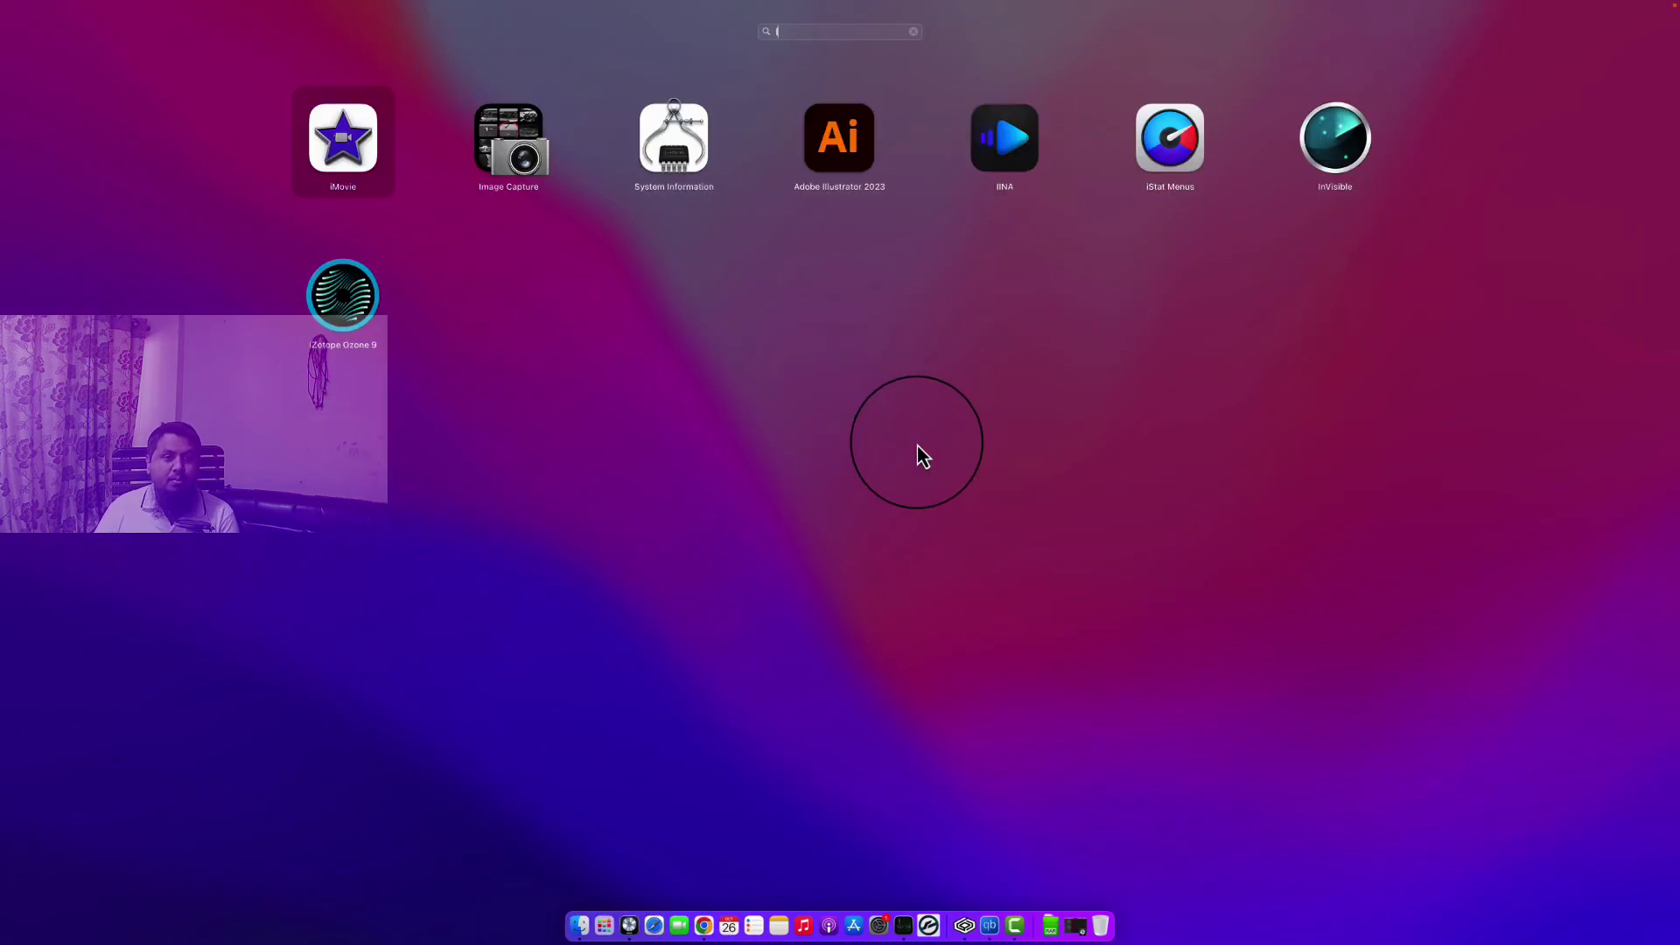
{"action": "left_click", "coordinate": [1192, 146]}
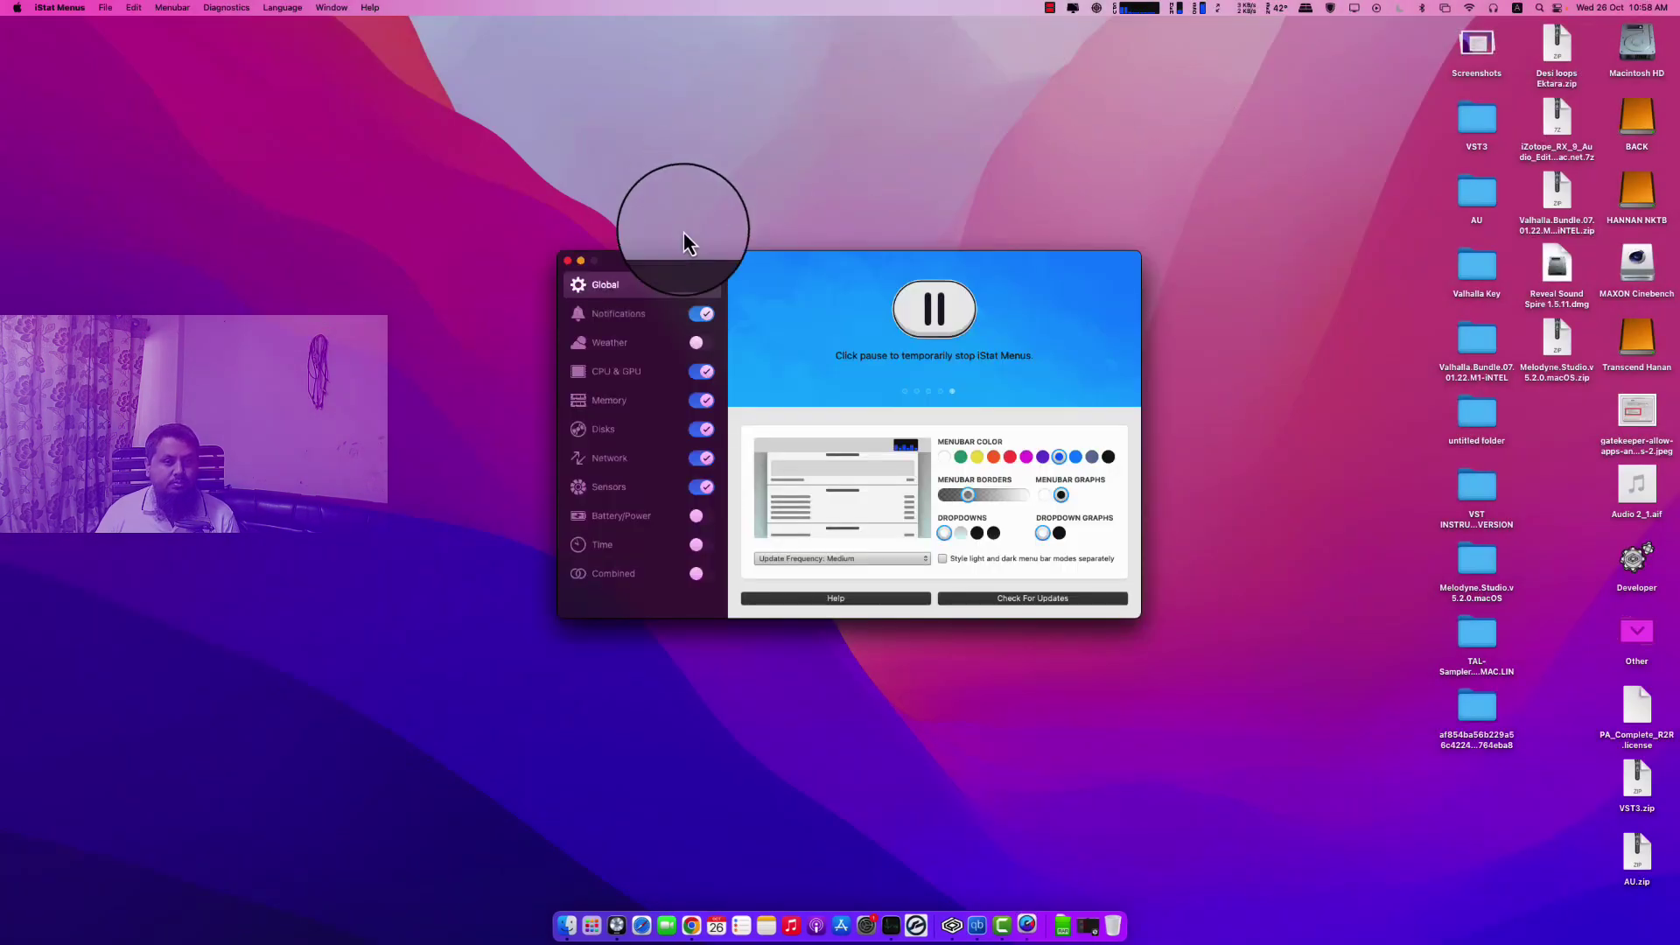
{"action": "left_click", "coordinate": [567, 261]}
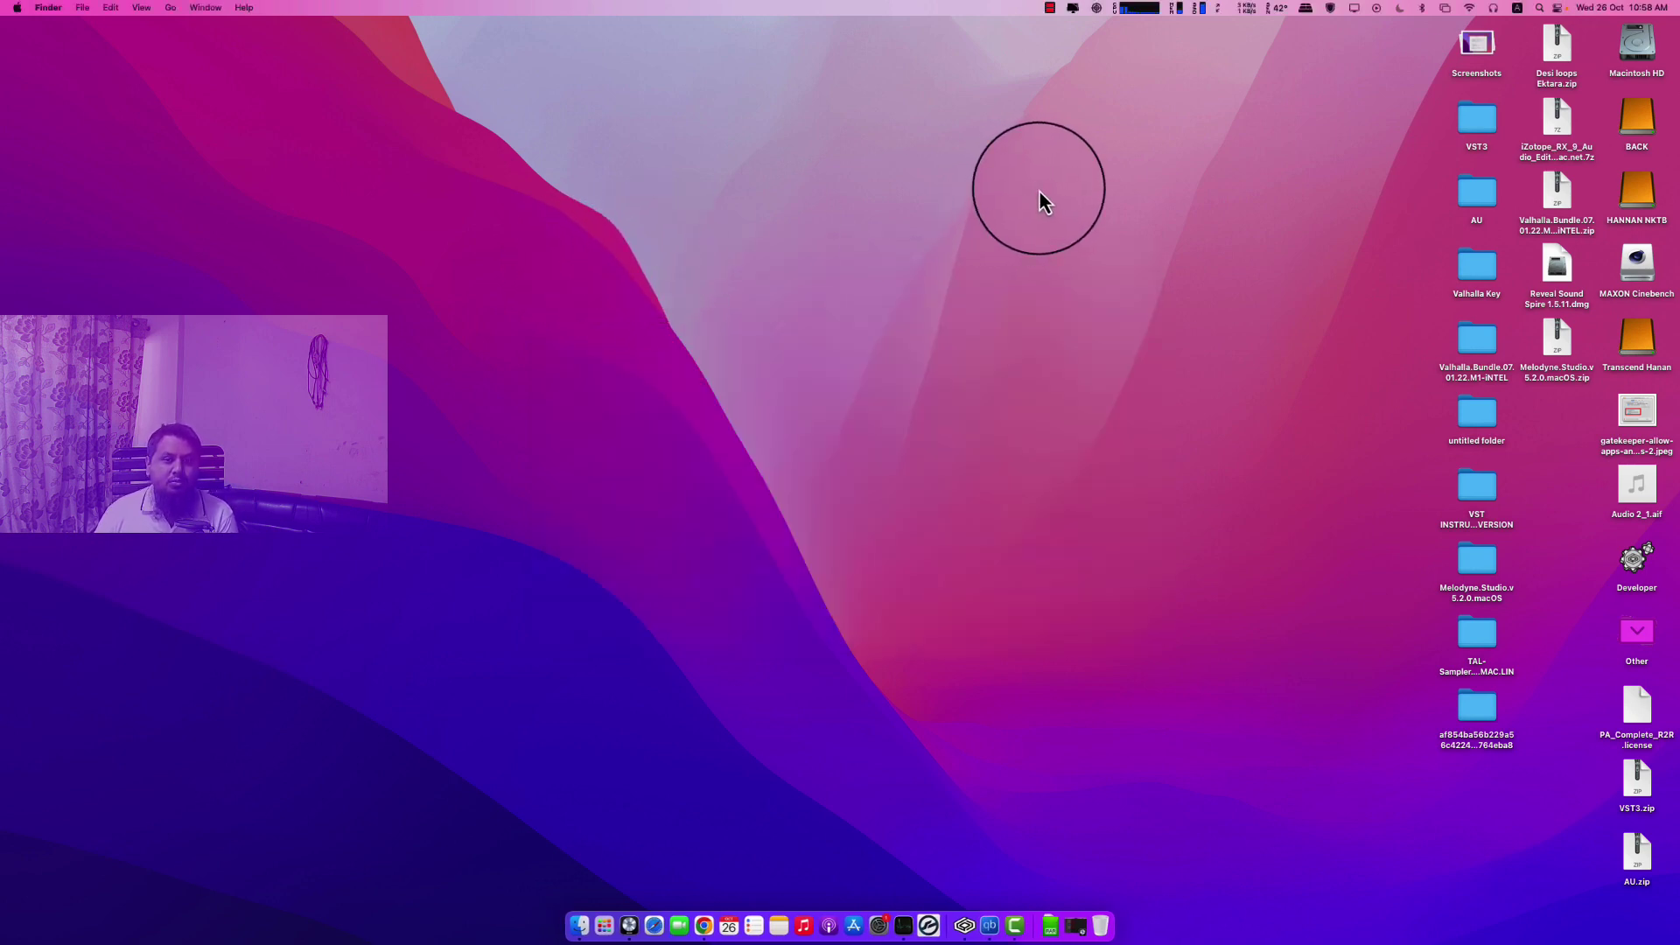
Step: With the Macintosh HD drive open, launch InVisible and review its options for the desktop and invisible files
{"action": "double_click", "coordinate": [1636, 43]}
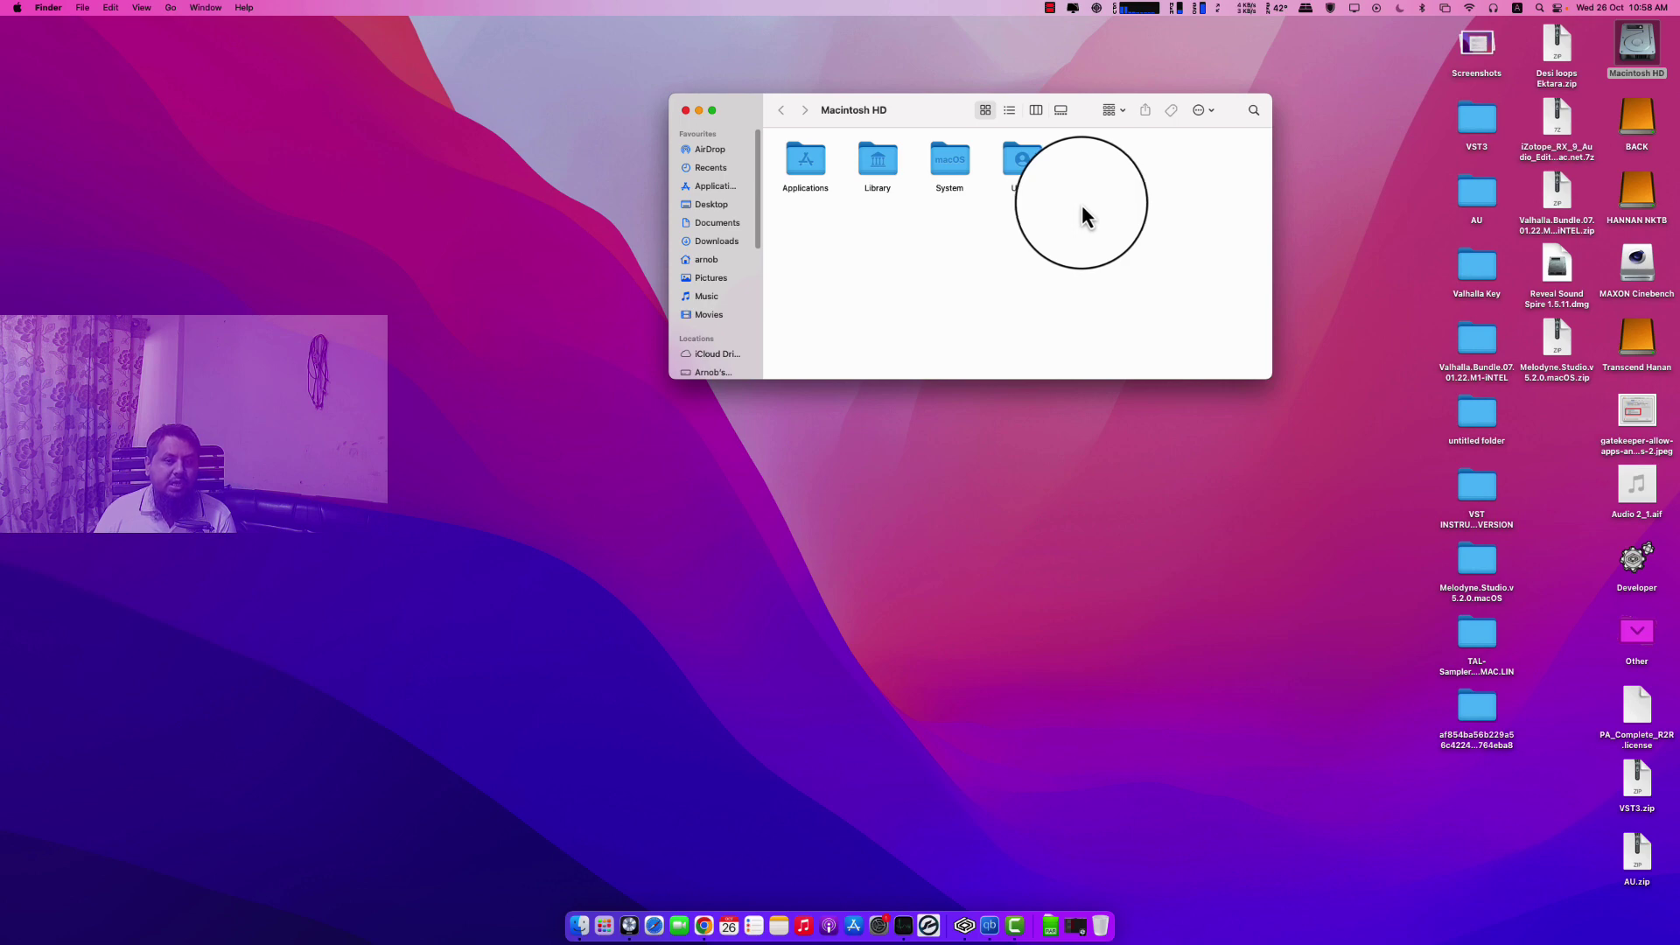
{"action": "left_click", "coordinate": [1099, 12]}
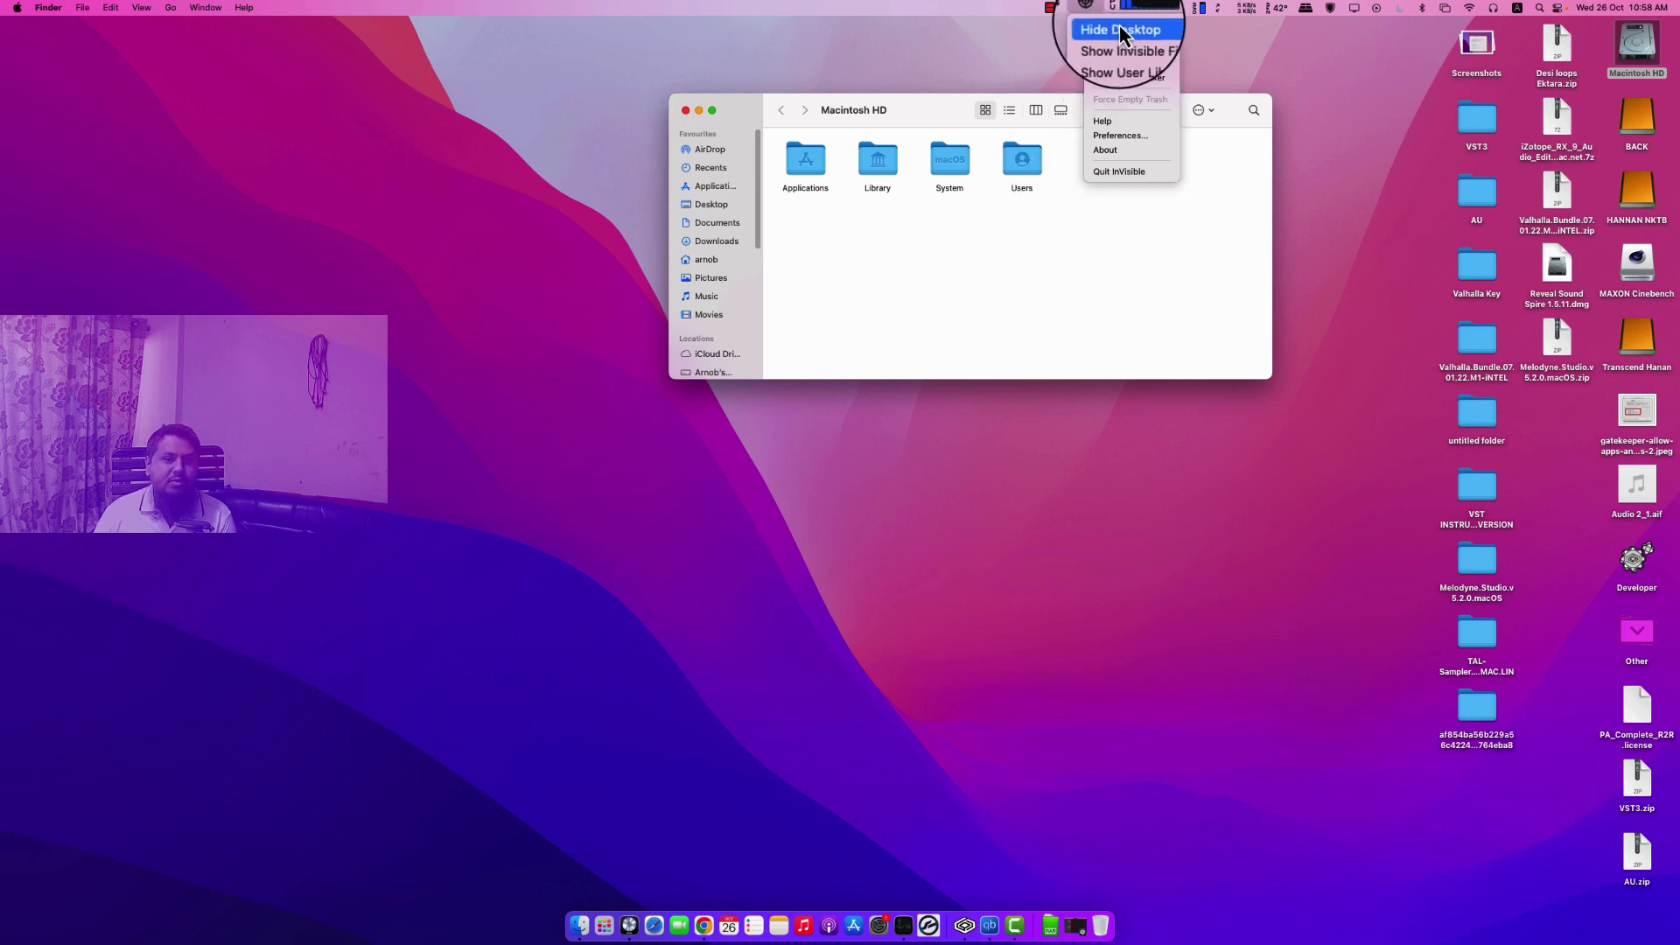
{"action": "left_click", "coordinate": [612, 929]}
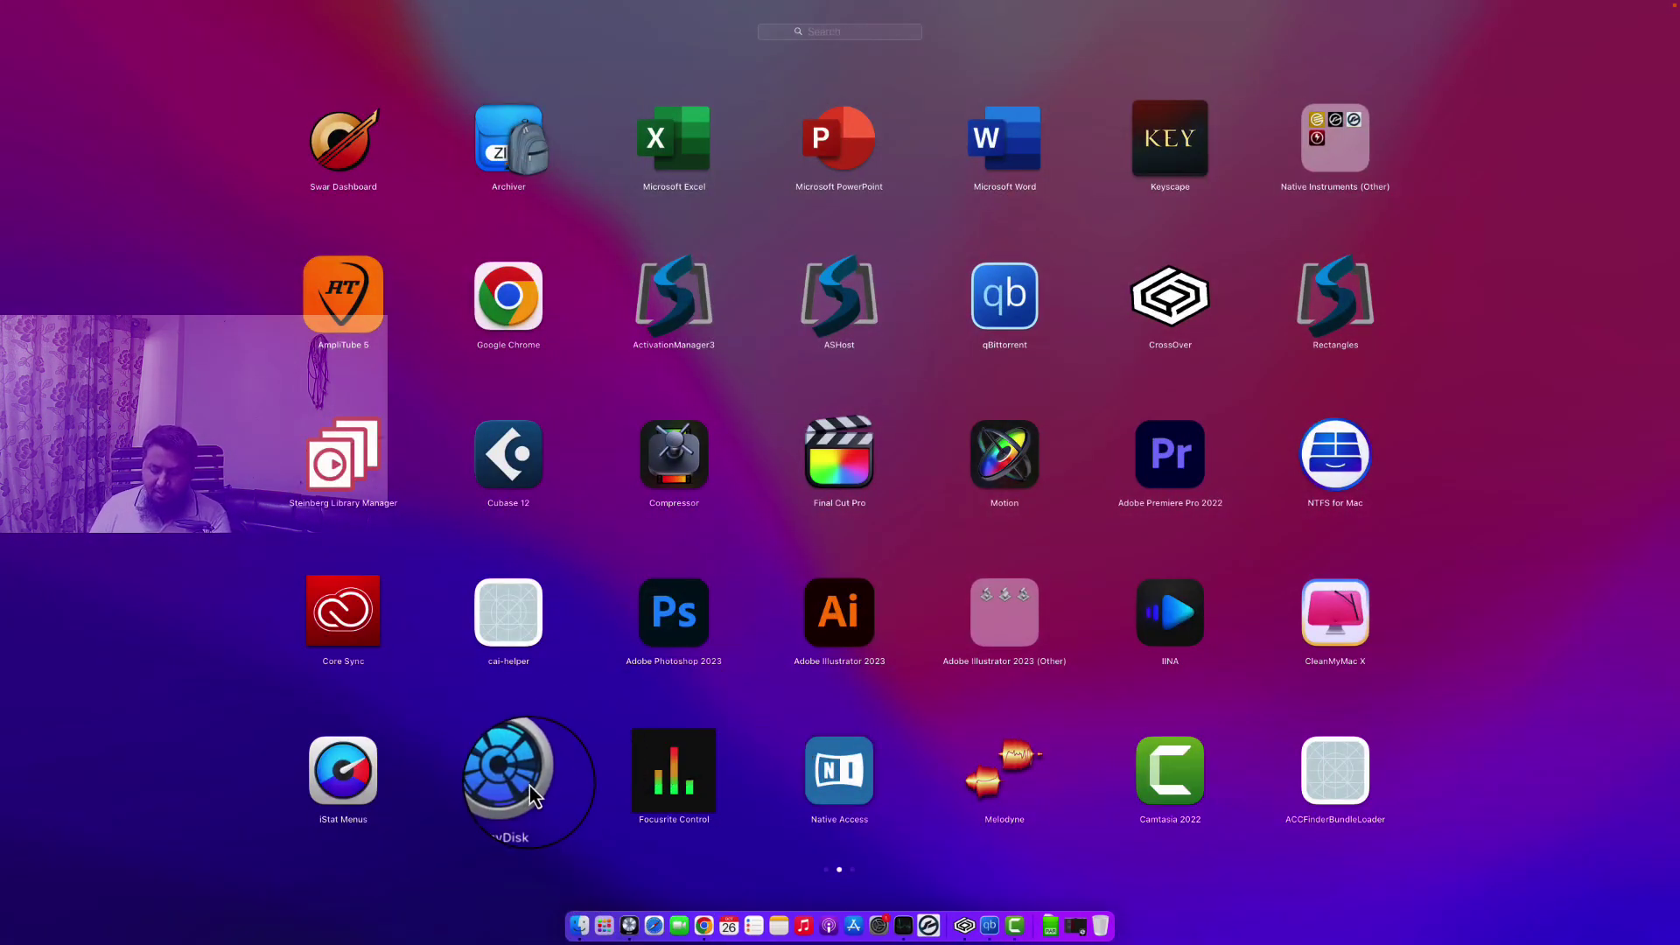
{"action": "type", "text": "IN"}
{"action": "left_click", "coordinate": [934, 166]}
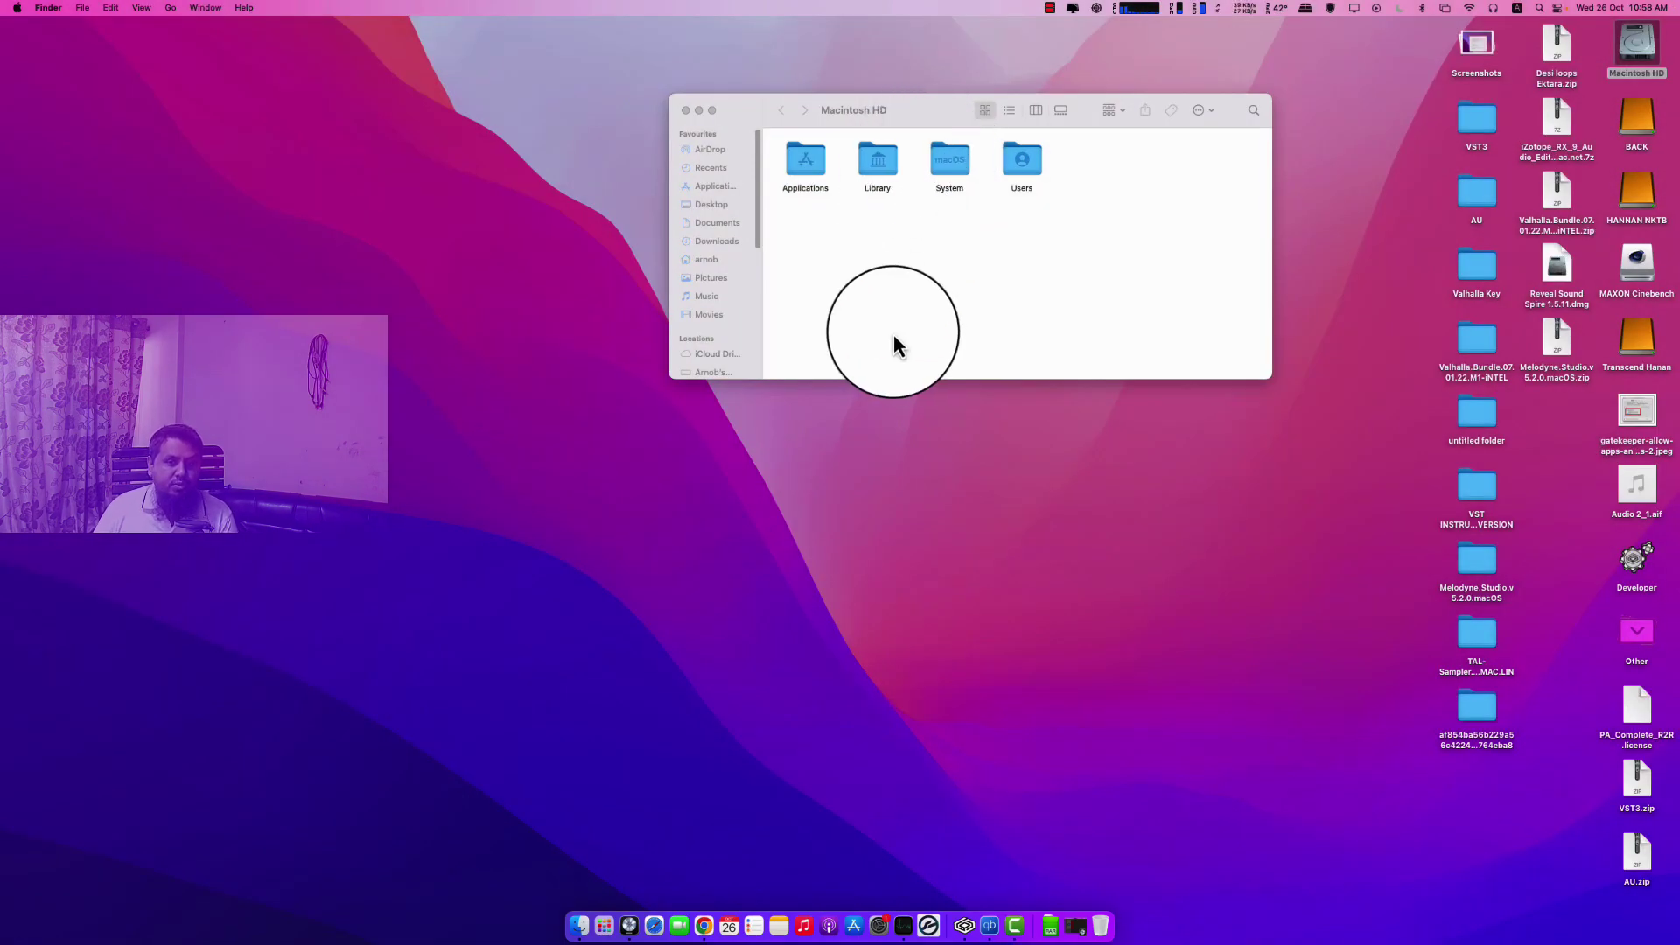
{"action": "left_click", "coordinate": [1067, 6]}
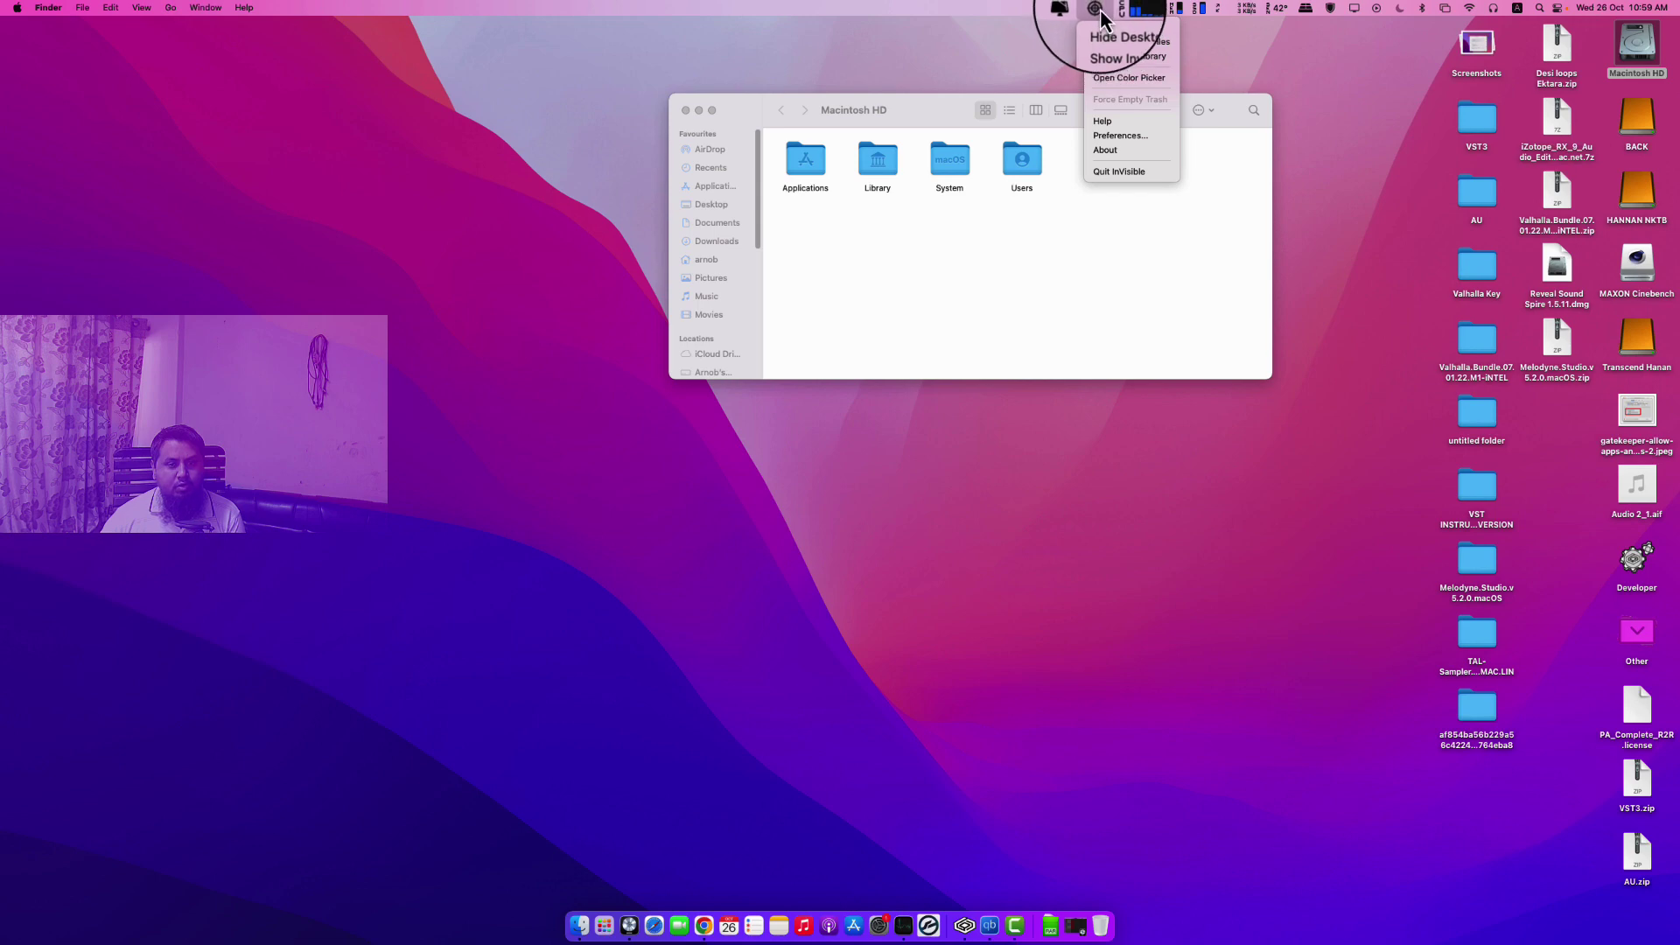
{"action": "left_click", "coordinate": [858, 593]}
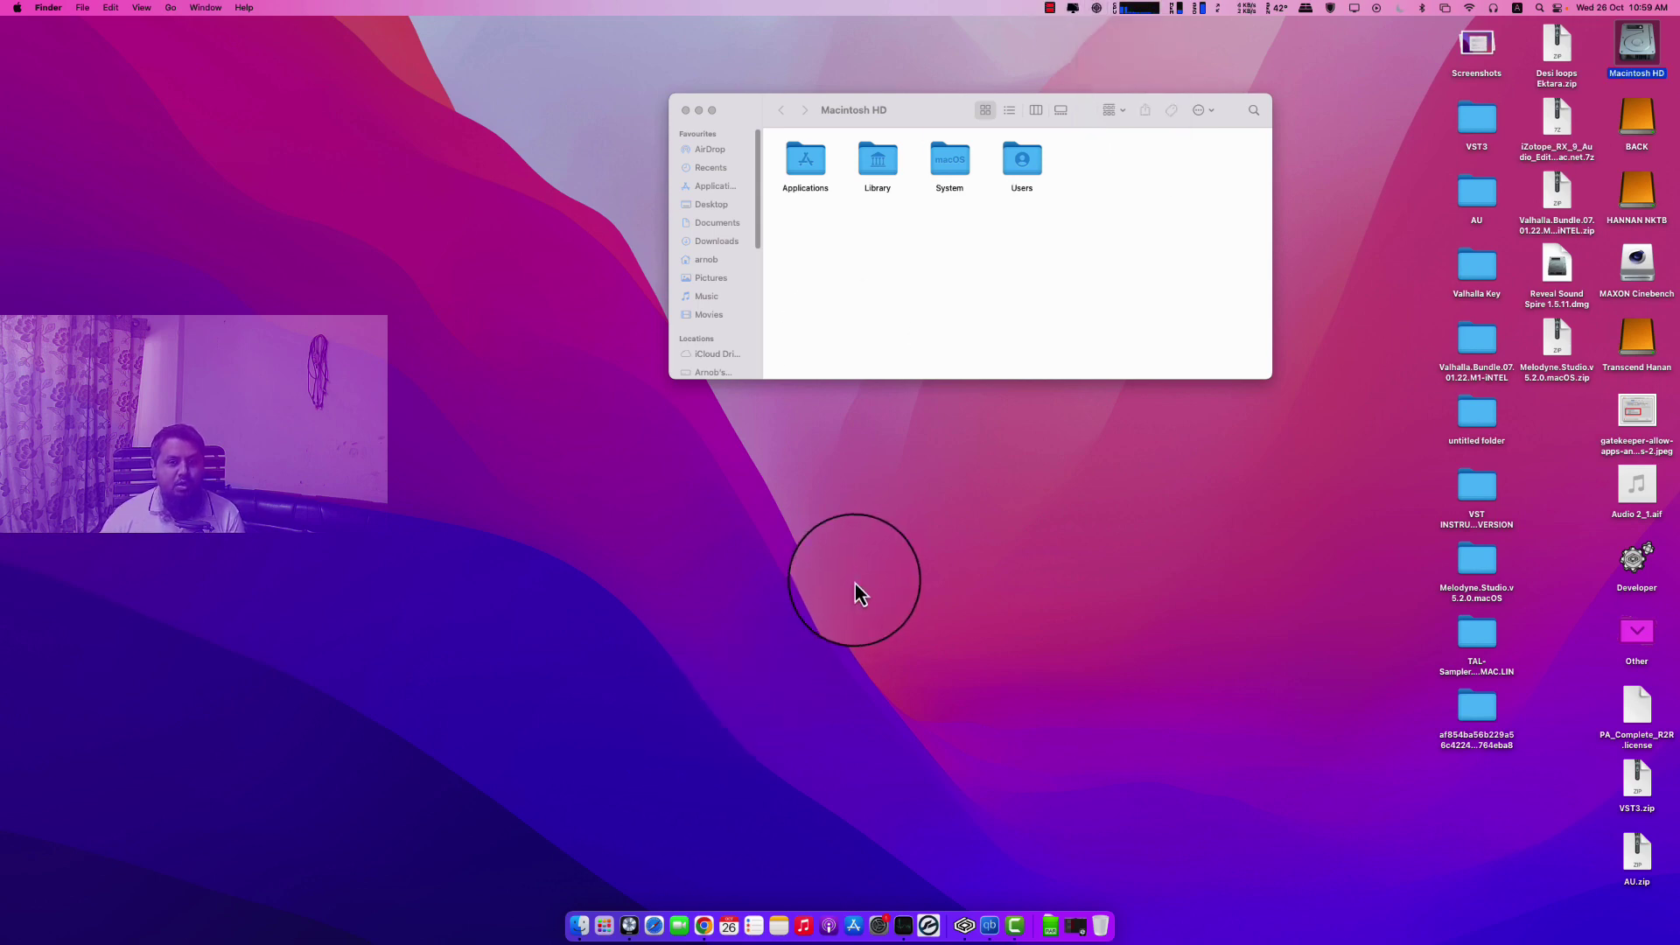
Step: Launch LuLu and open its firewall rules list
{"action": "left_click", "coordinate": [604, 919]}
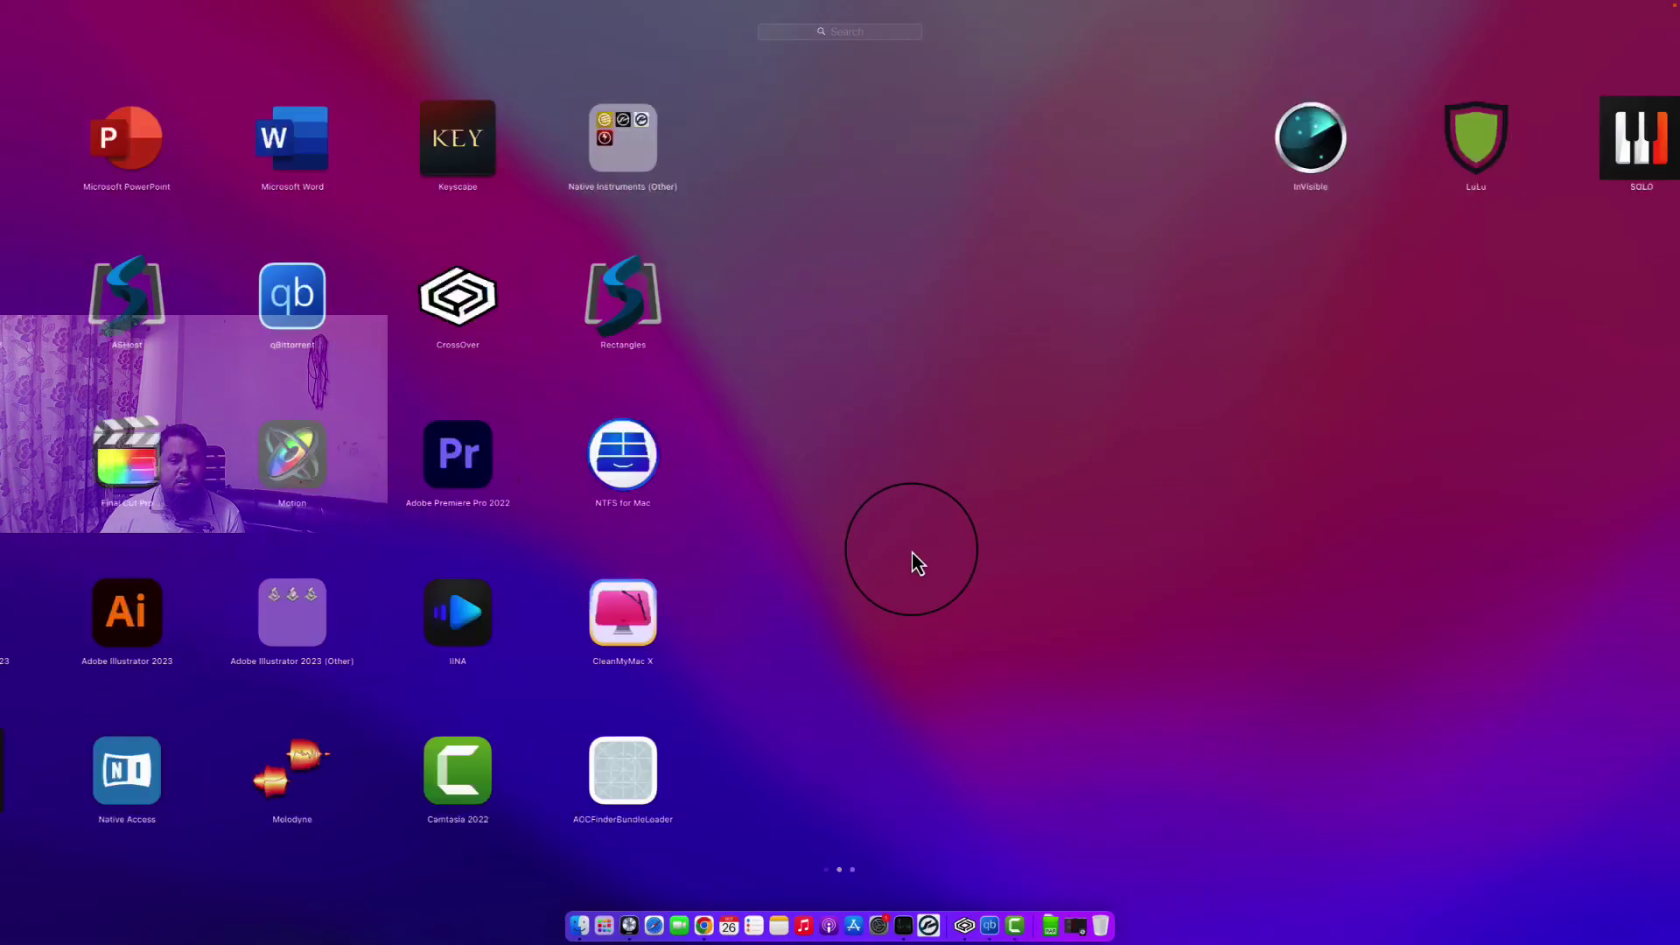
{"action": "scroll", "coordinate": [914, 560], "scroll_direction": "right", "scroll_amount": 5}
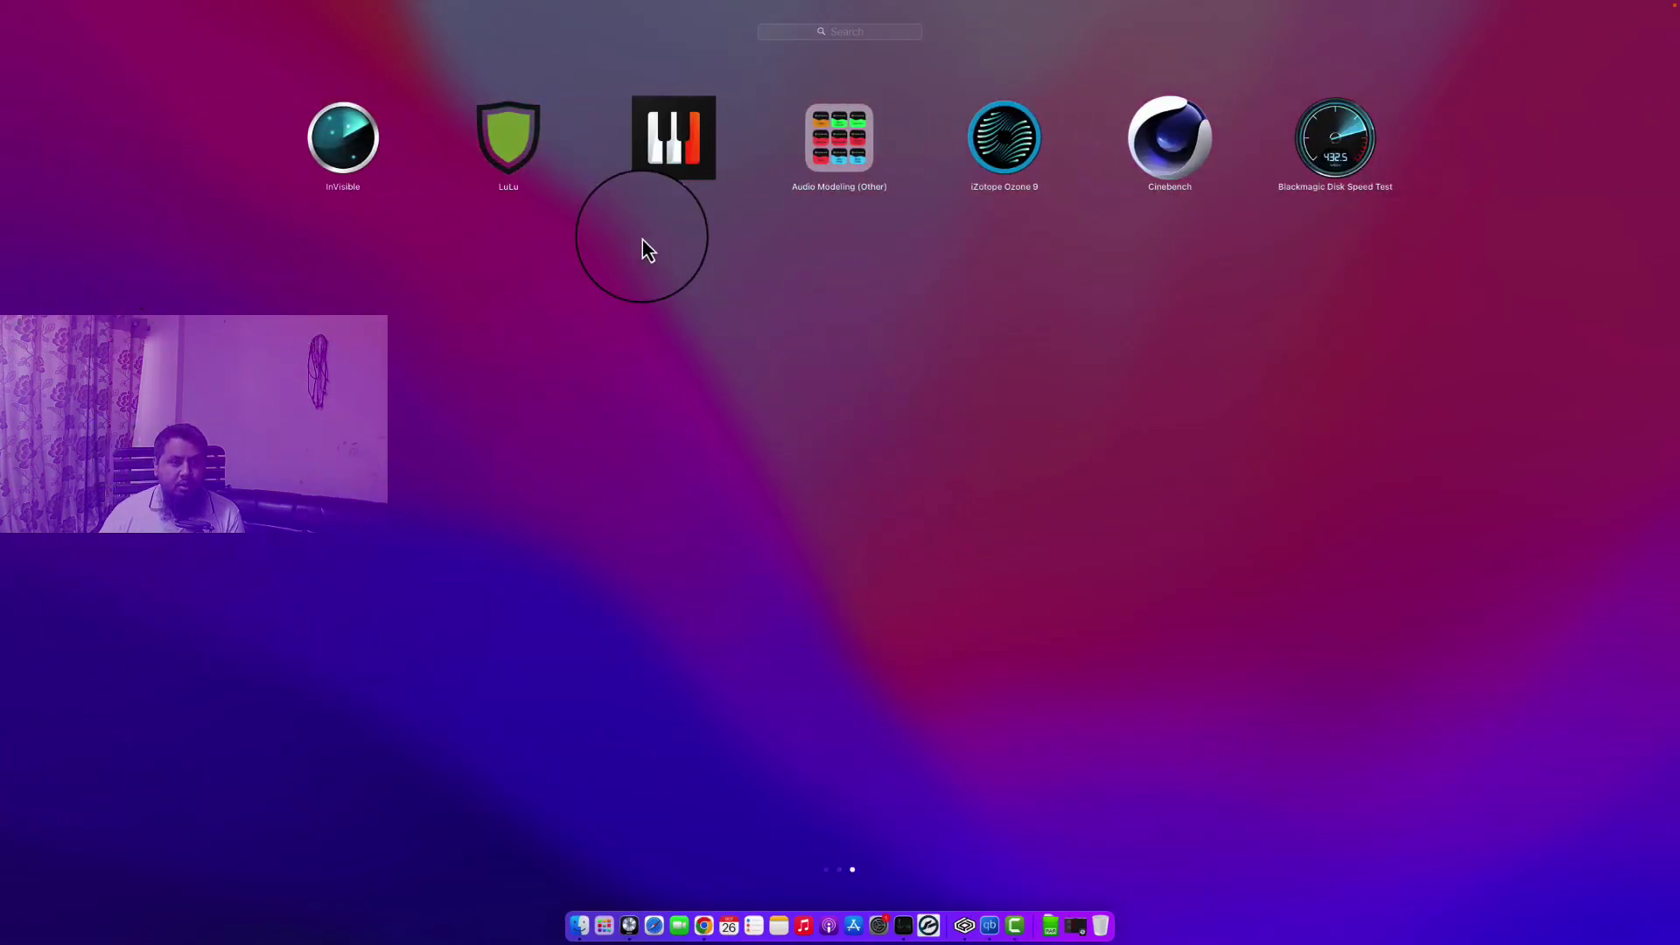
{"action": "left_click", "coordinate": [525, 136]}
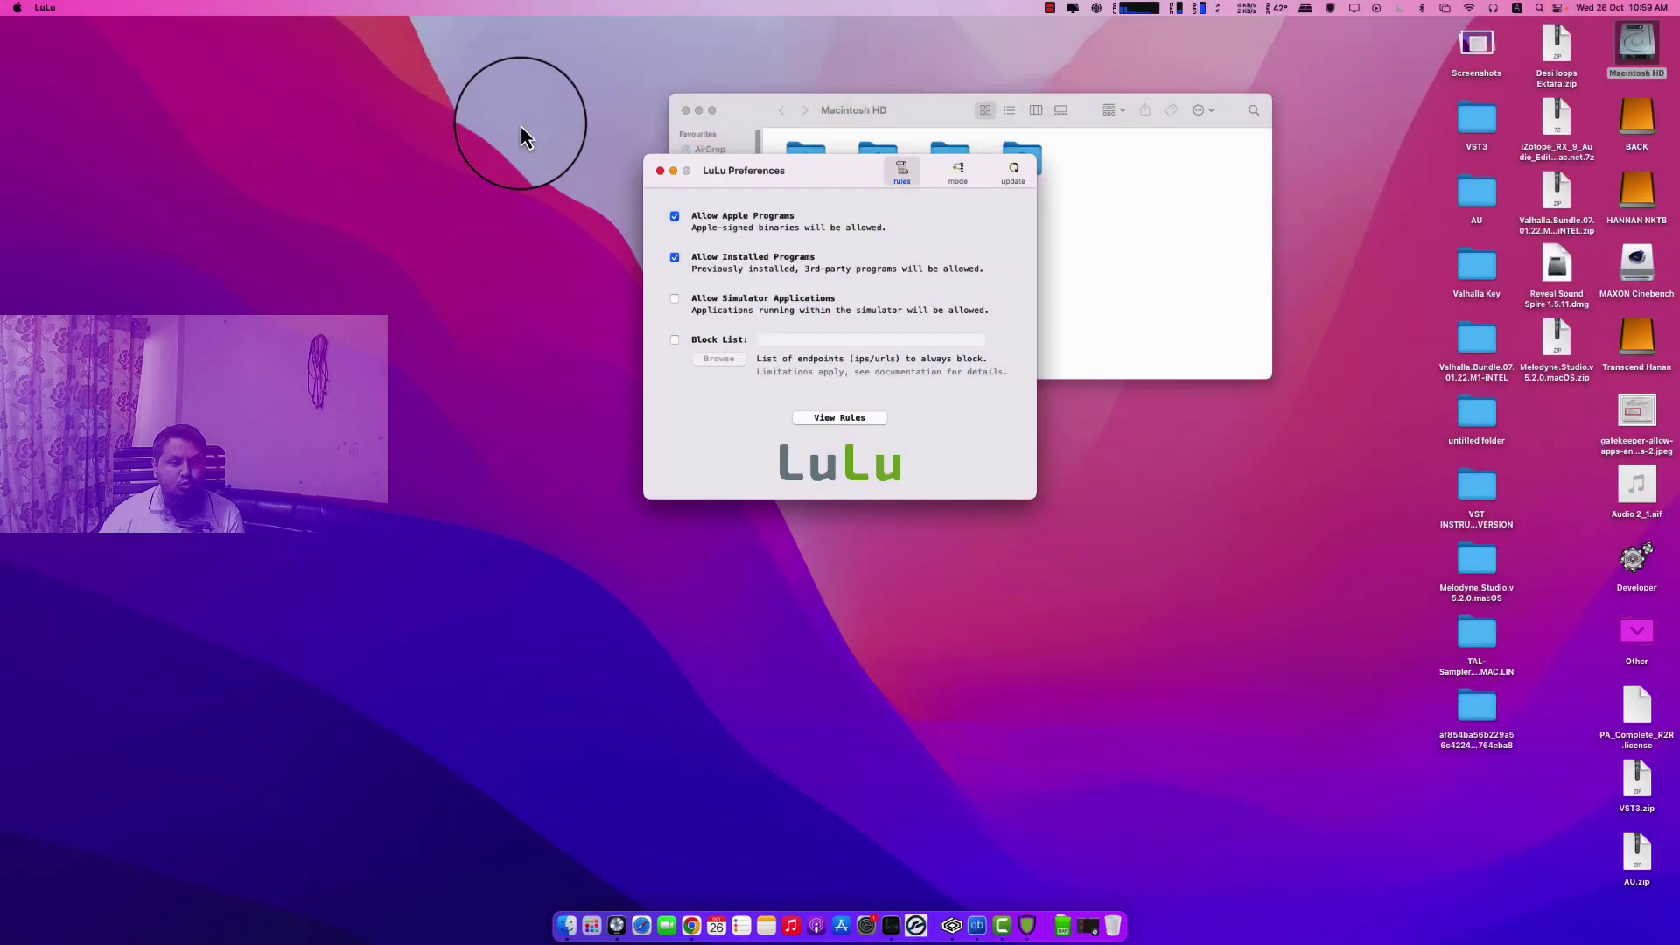
{"action": "left_click_drag", "start_coordinate": [847, 165], "coordinate": [600, 213]}
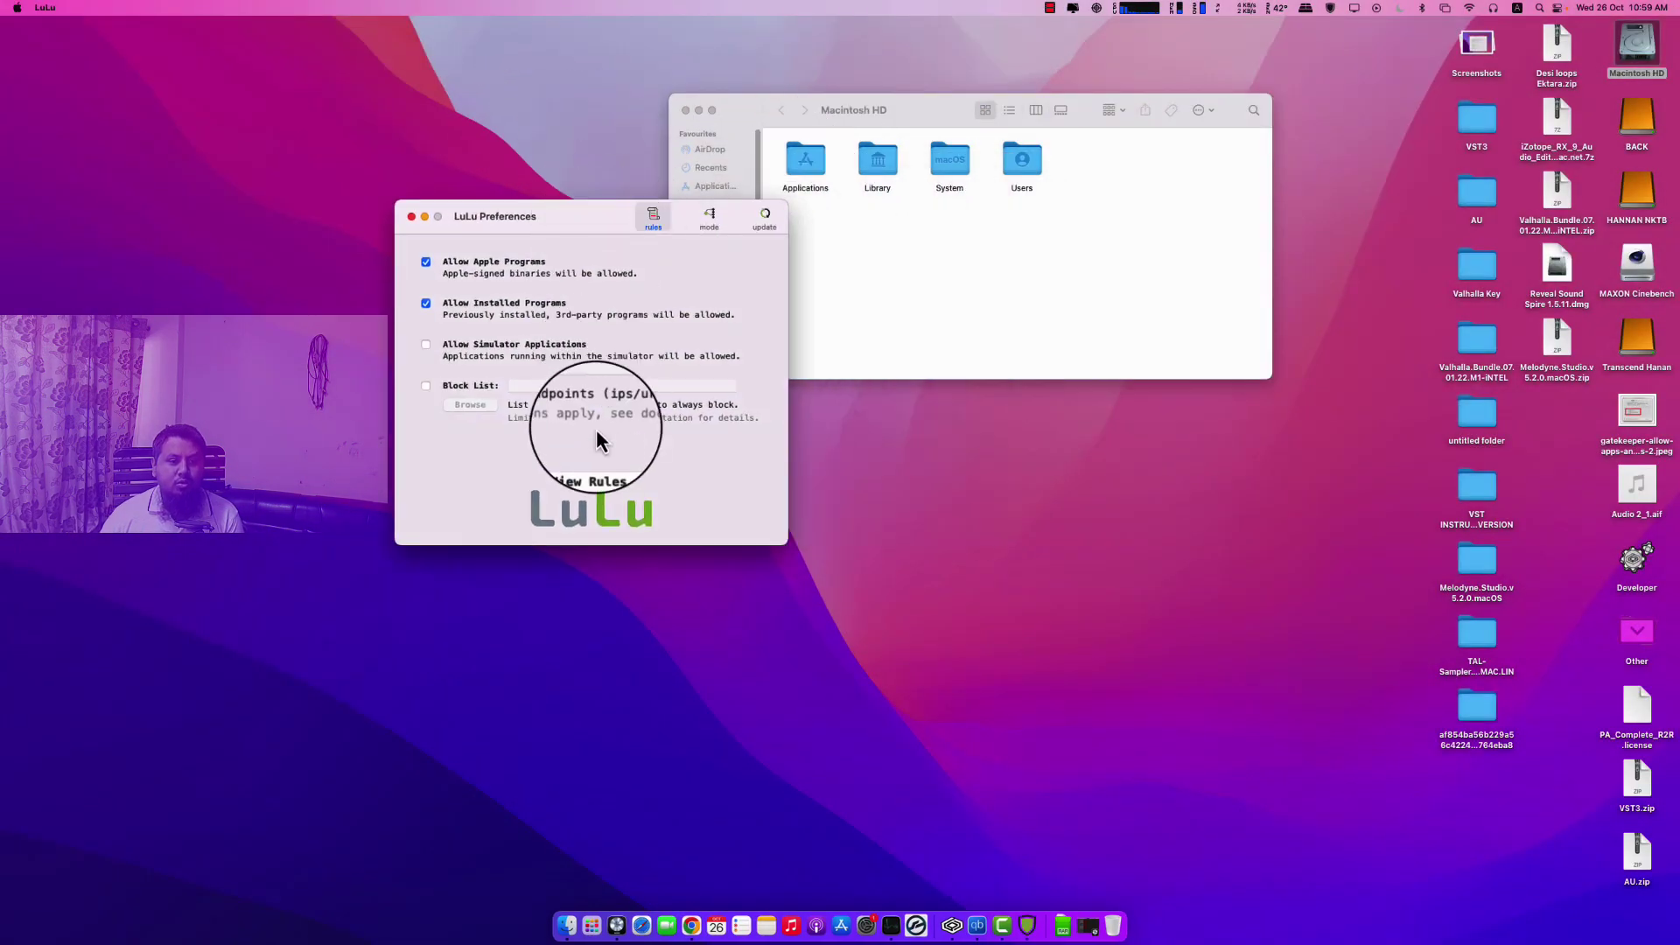
{"action": "left_click", "coordinate": [604, 469]}
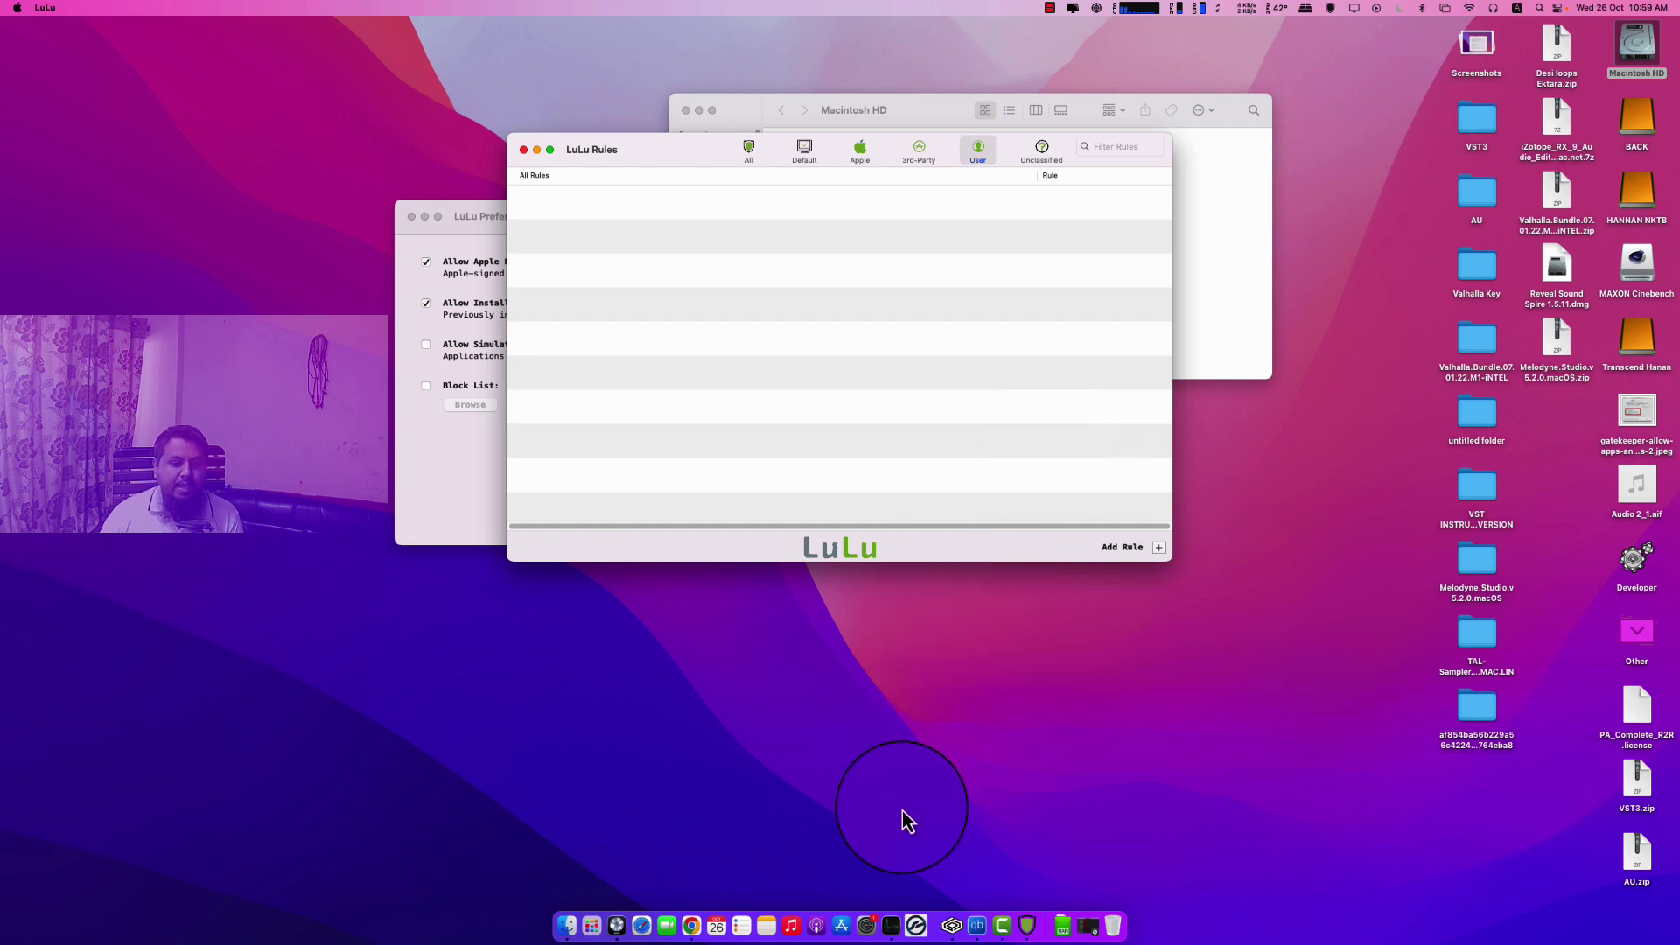
Step: Examine the FileVault and Firewall settings under Security & Privacy in System Preferences, and close the window
{"action": "left_click", "coordinate": [866, 926]}
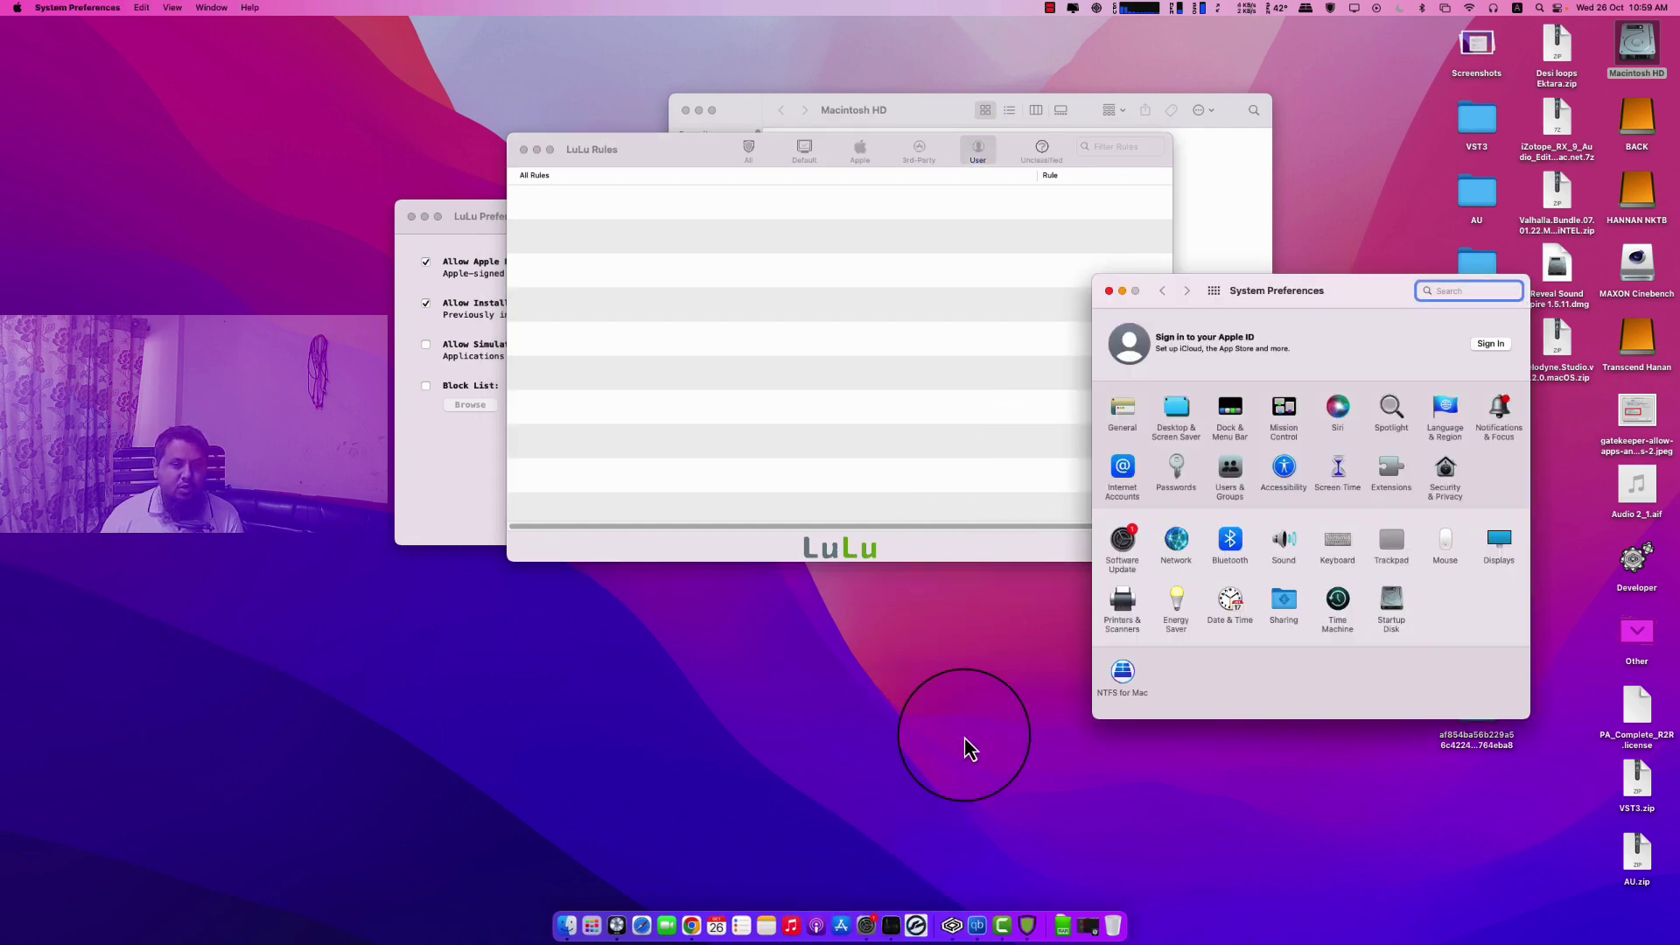
{"action": "left_click_drag", "start_coordinate": [1355, 294], "coordinate": [1249, 275]}
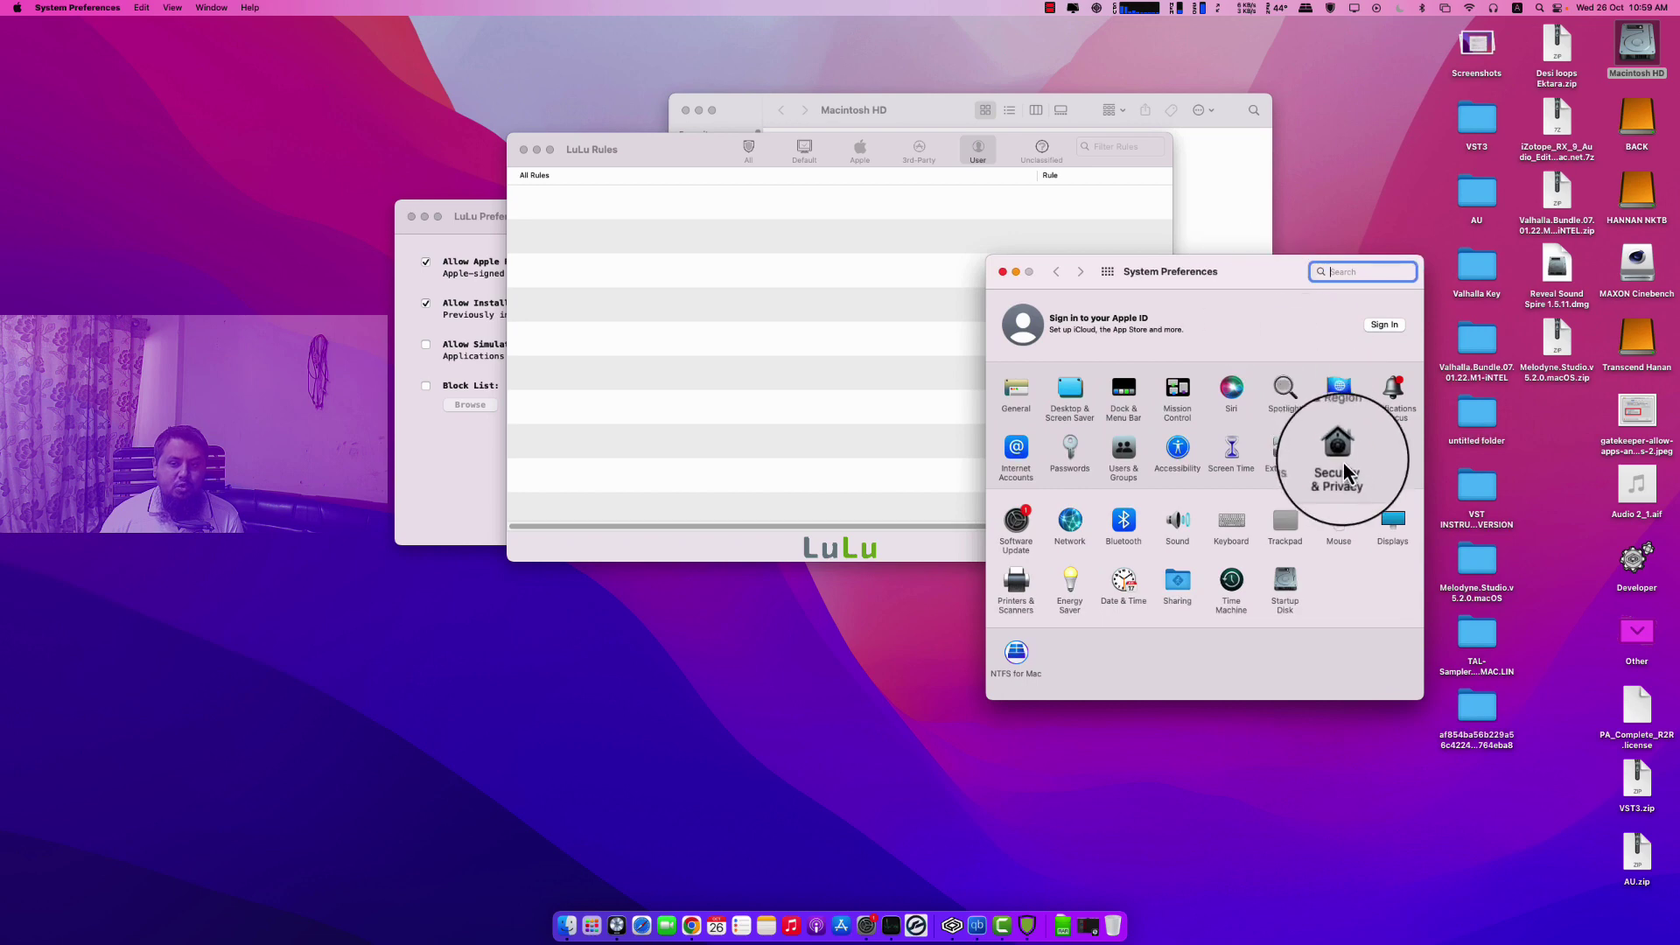
{"action": "left_click", "coordinate": [1342, 459]}
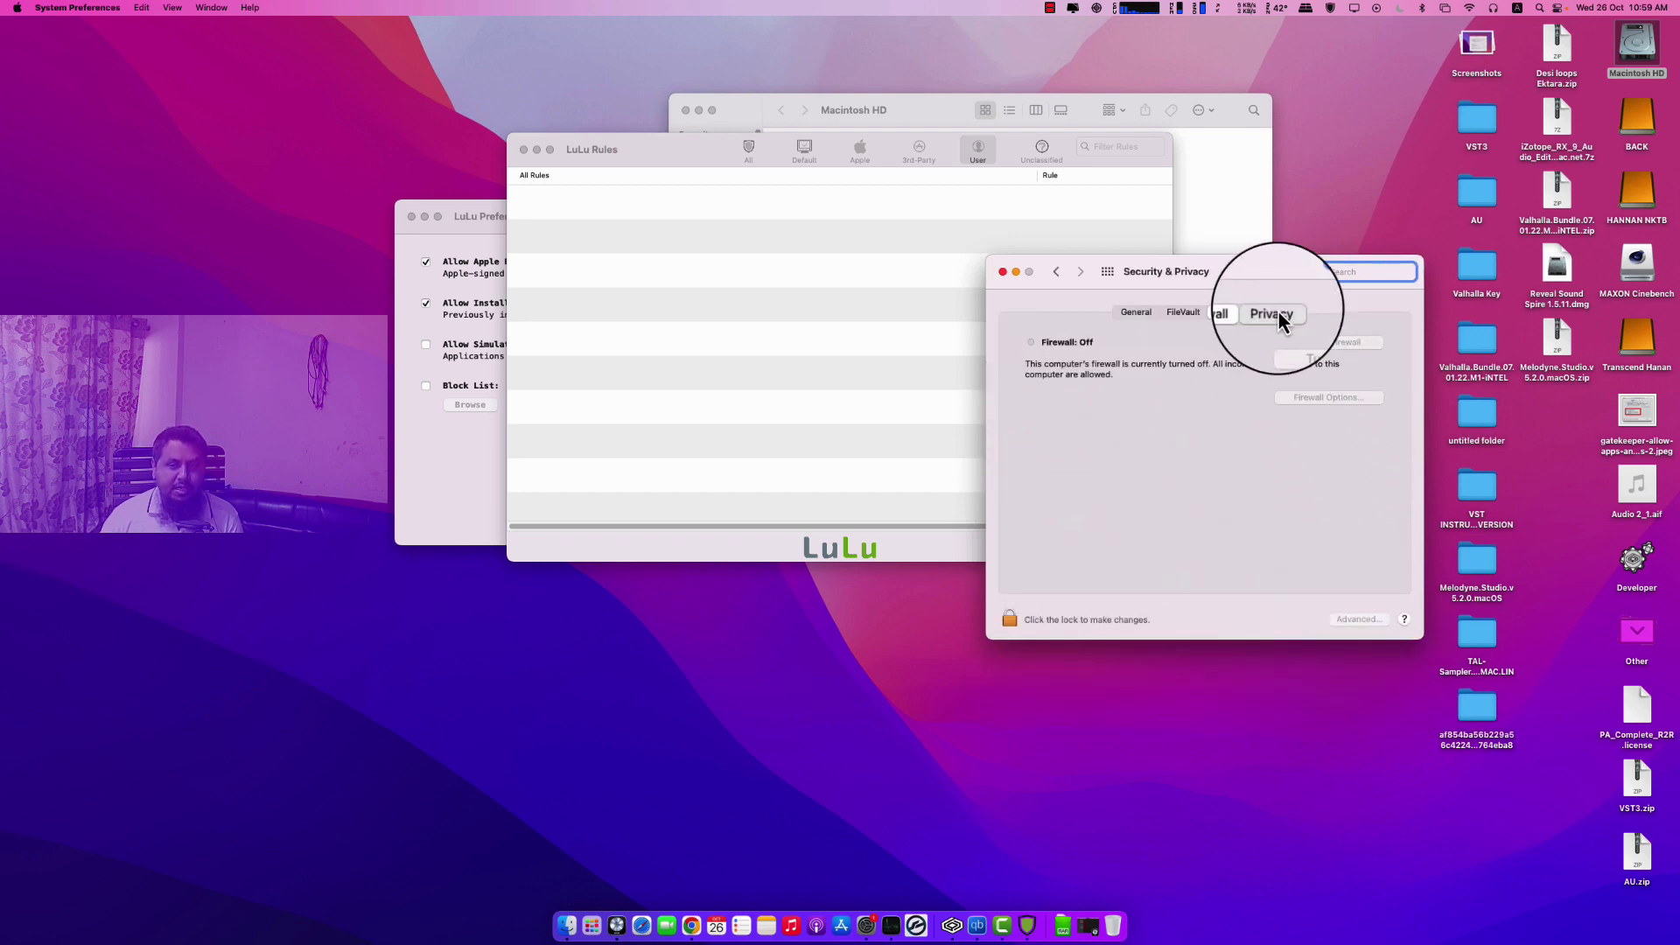
{"action": "left_click", "coordinate": [1273, 314]}
{"action": "left_click", "coordinate": [1176, 313]}
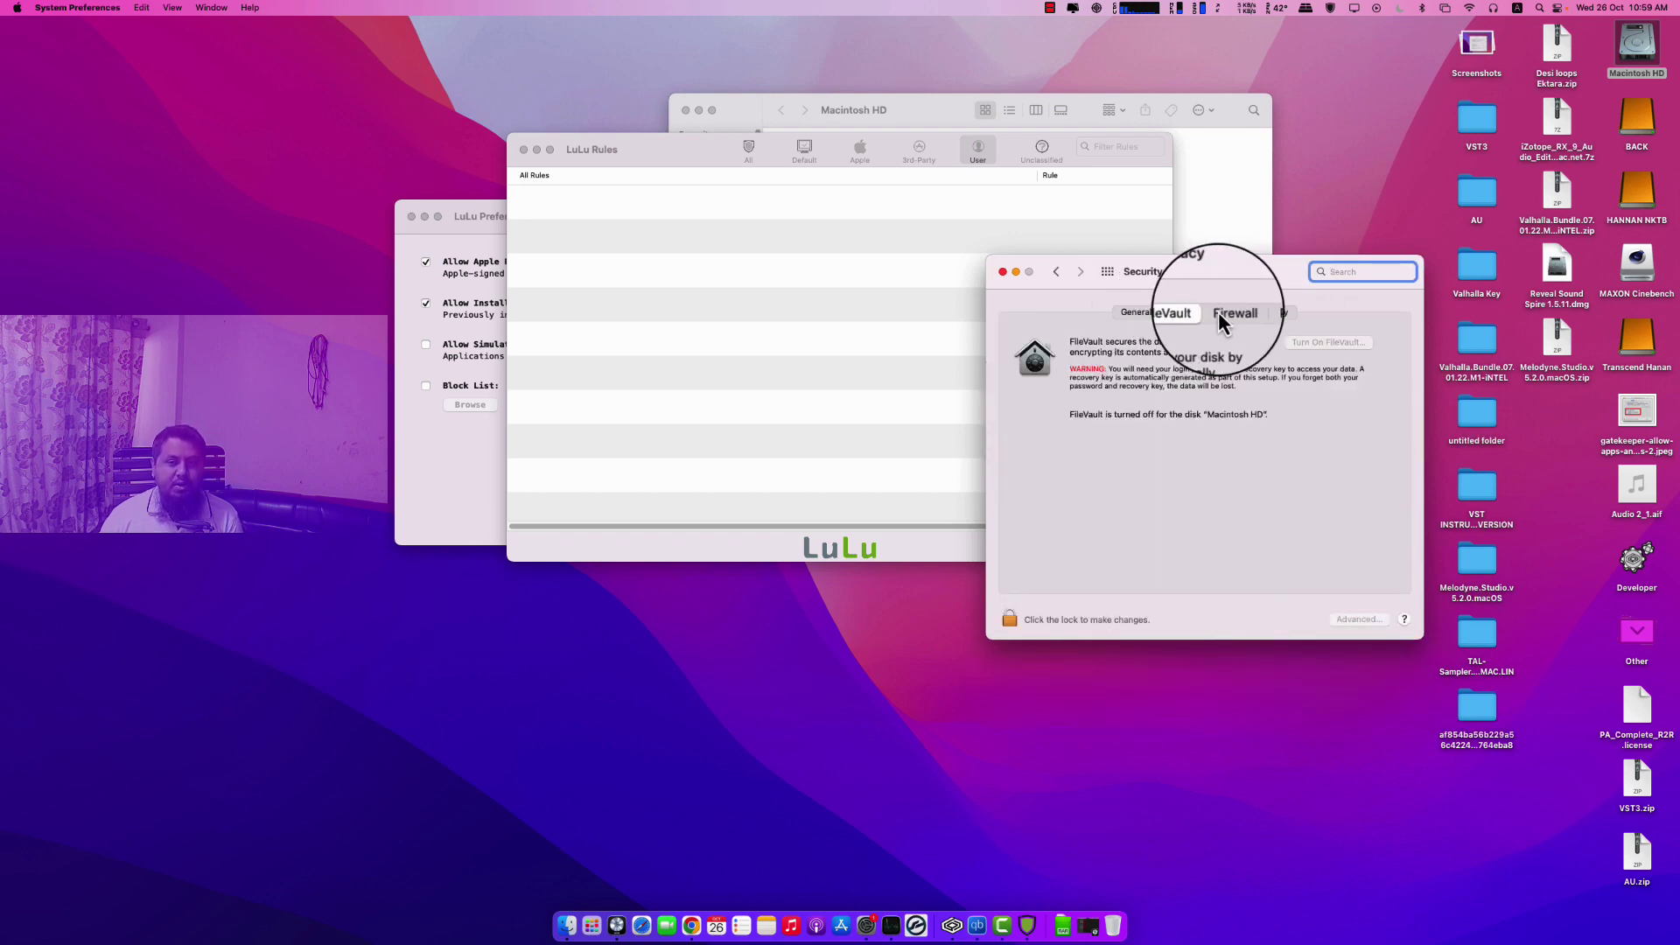
{"action": "left_click", "coordinate": [1223, 313]}
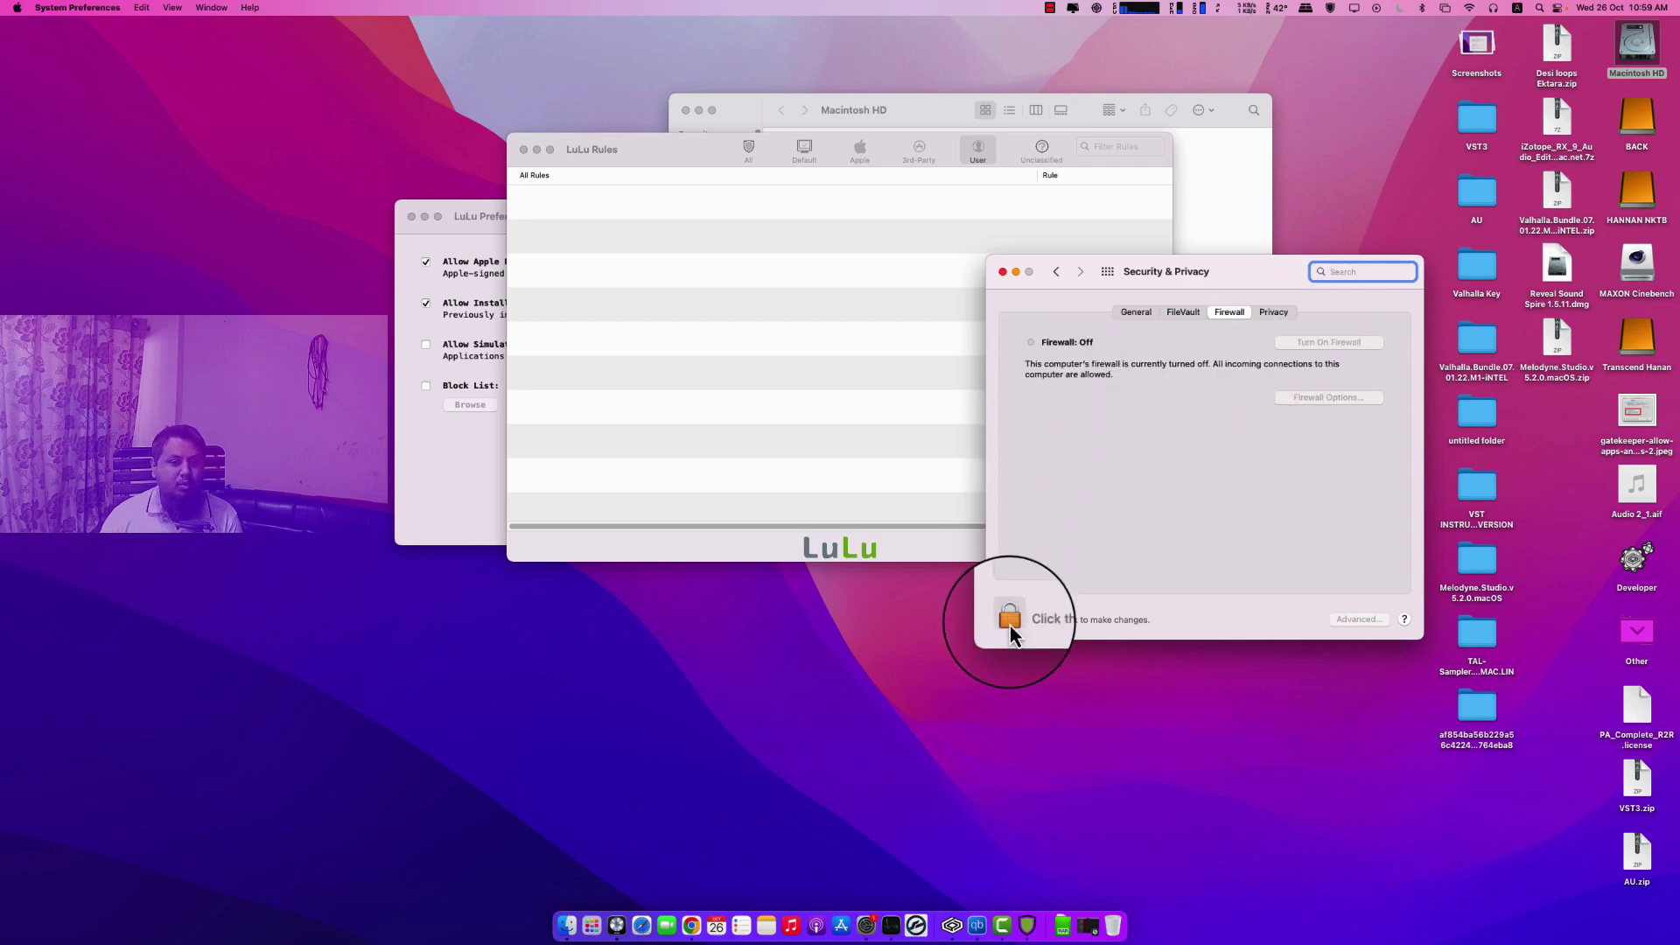
{"action": "left_click", "coordinate": [1002, 271]}
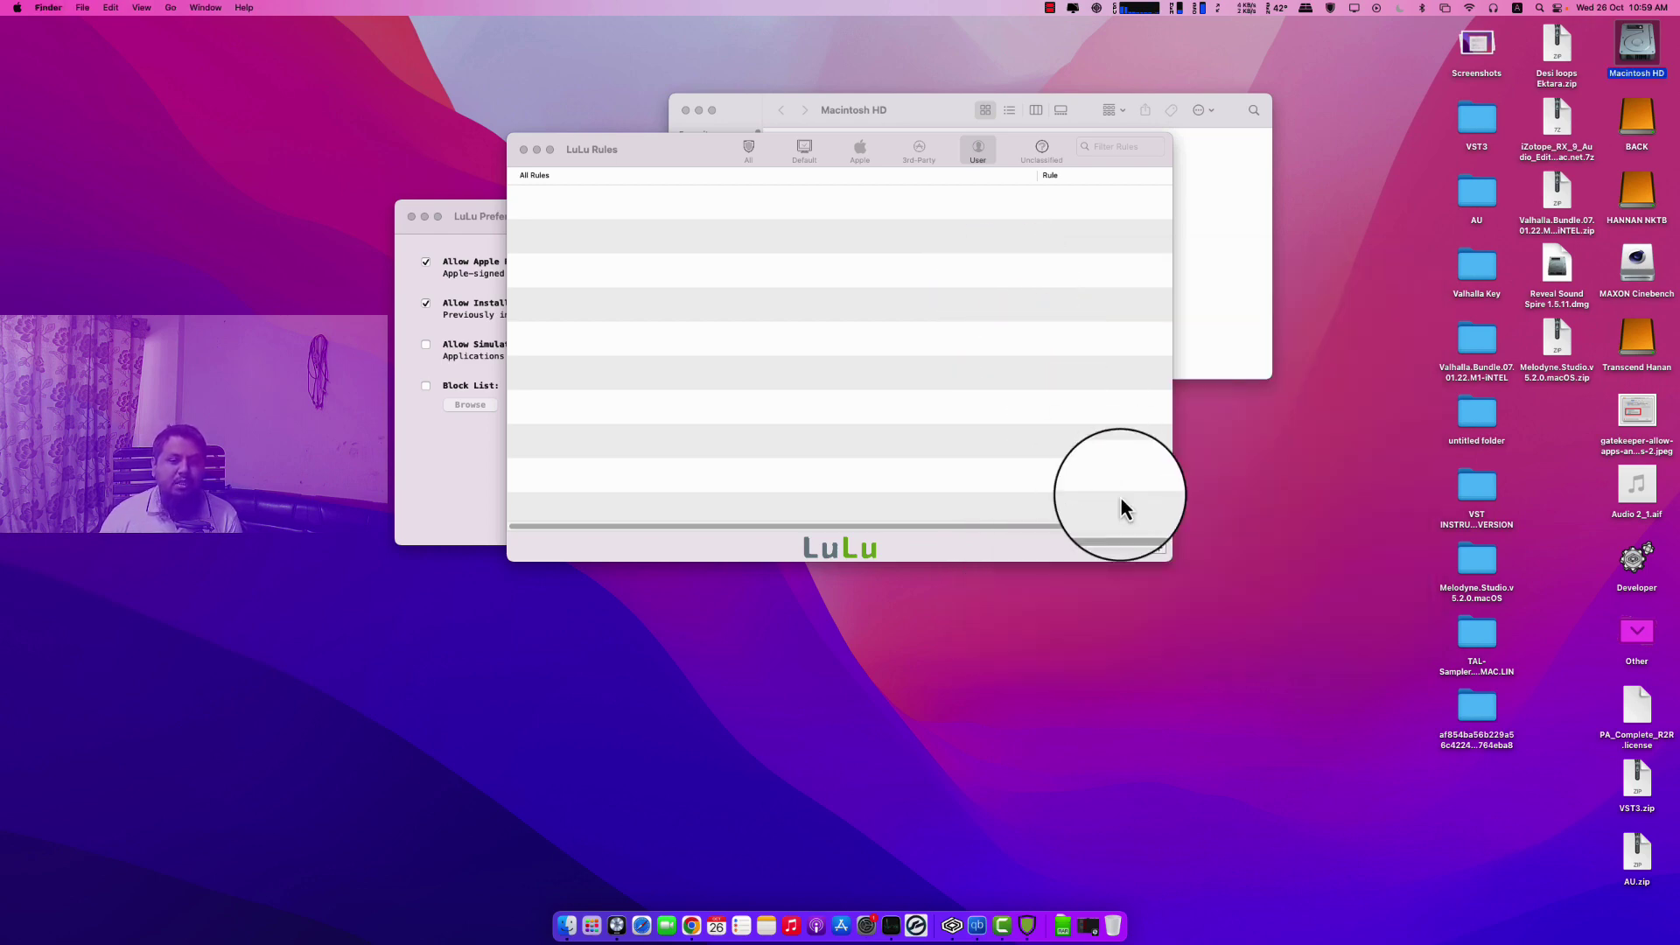
Step: Add a LuLu rule that blocks Adobe Premiere Pro 2022 from the Applications folder for any address and port
{"action": "left_click", "coordinate": [1159, 547]}
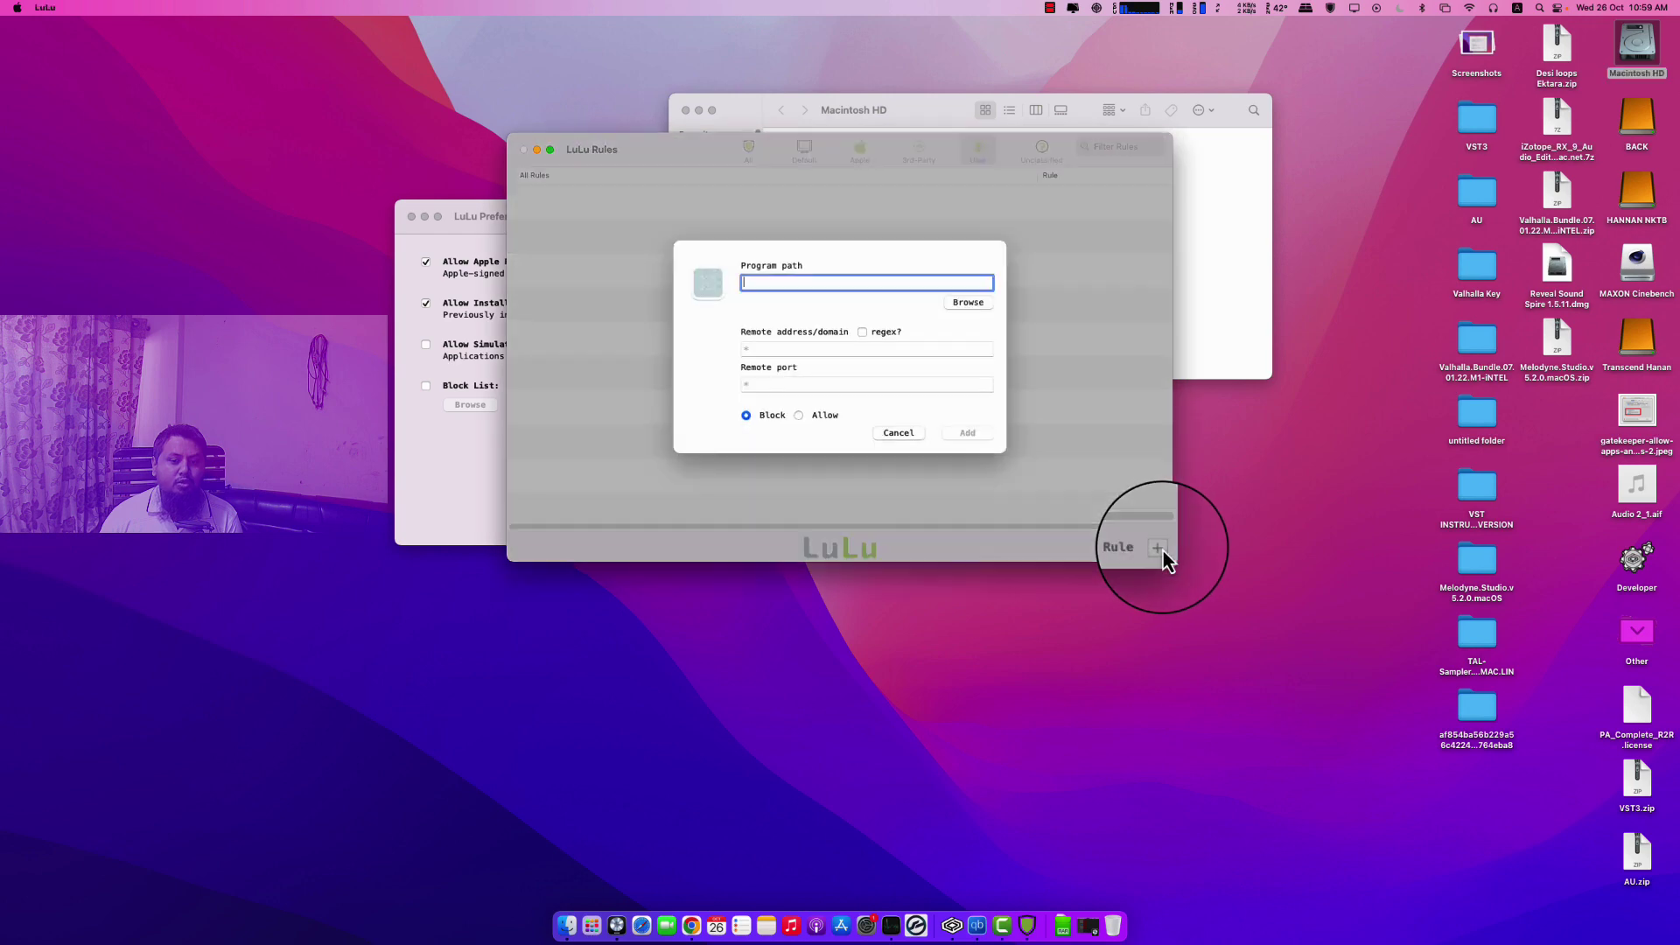
{"action": "left_click", "coordinate": [970, 302]}
{"action": "left_click", "coordinate": [801, 266]}
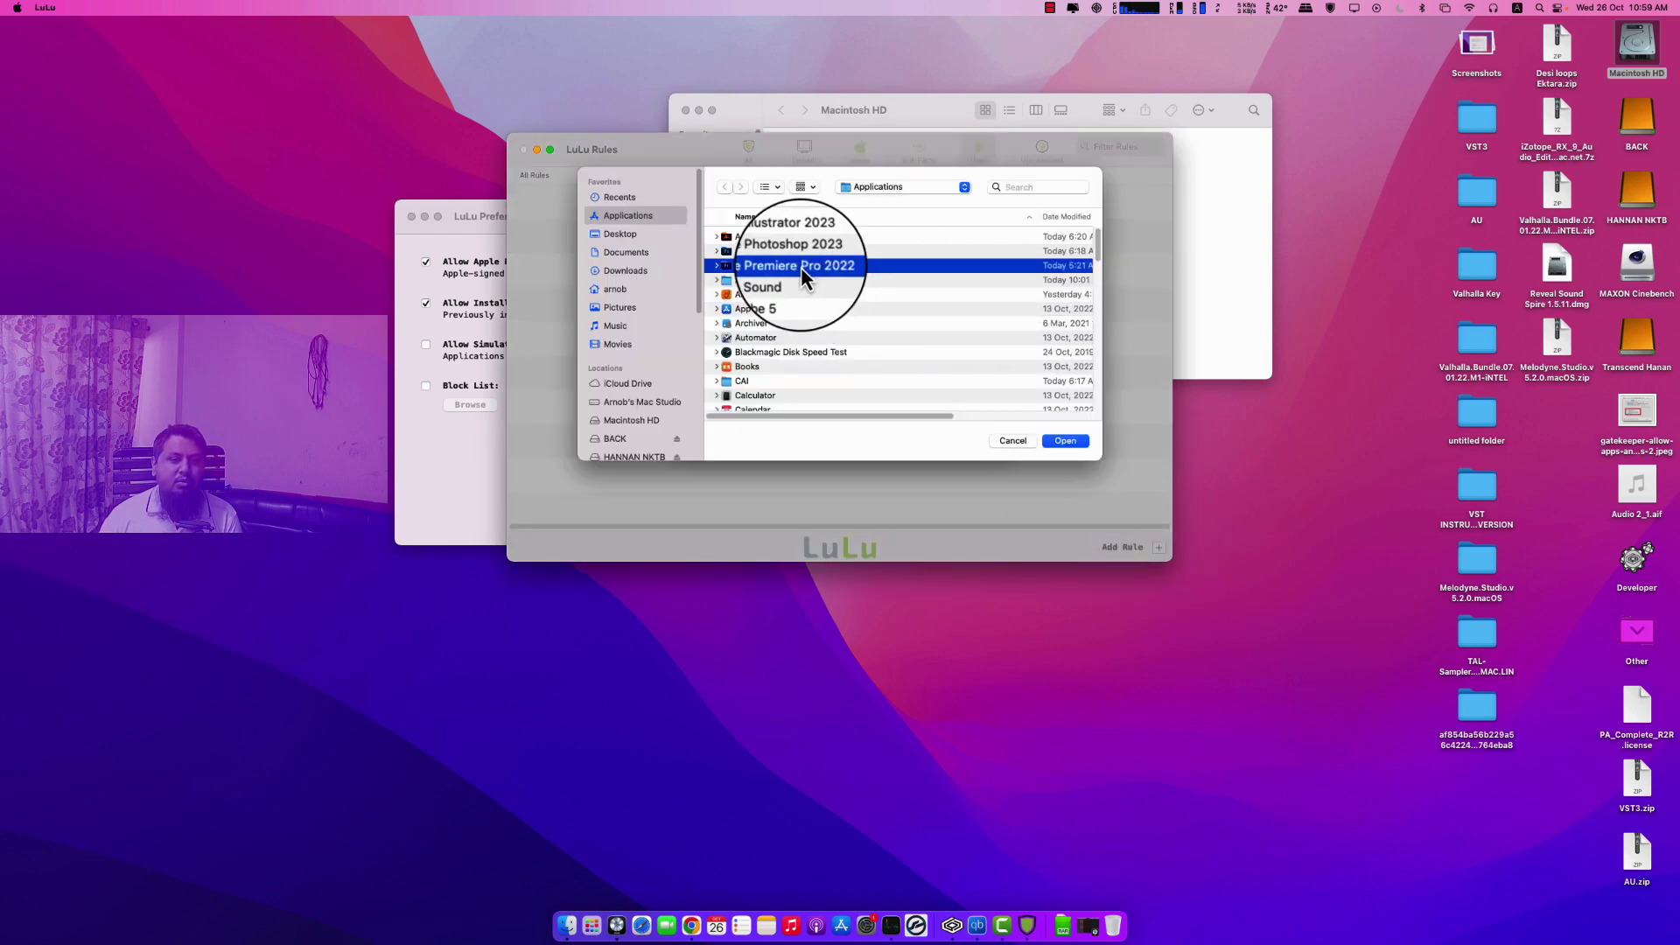
{"action": "left_click", "coordinate": [1079, 448]}
{"action": "left_click", "coordinate": [966, 433]}
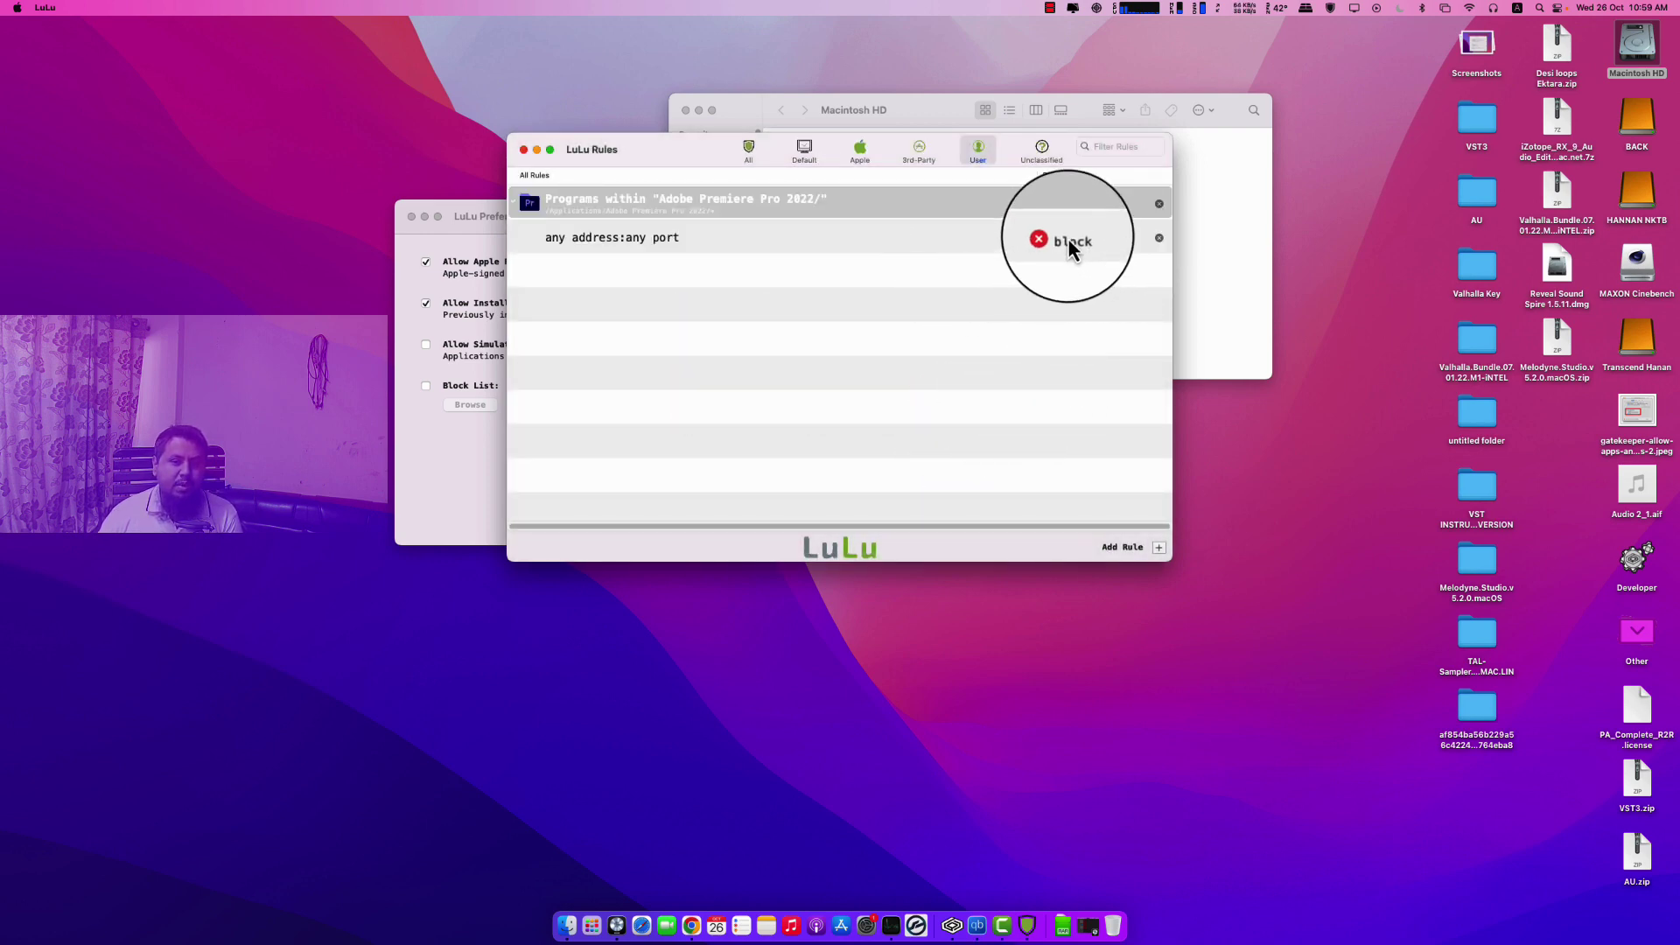
Step: Delete the Adobe Premiere Pro 2022 block rule and close the LuLu rules window
{"action": "left_click", "coordinate": [1159, 238]}
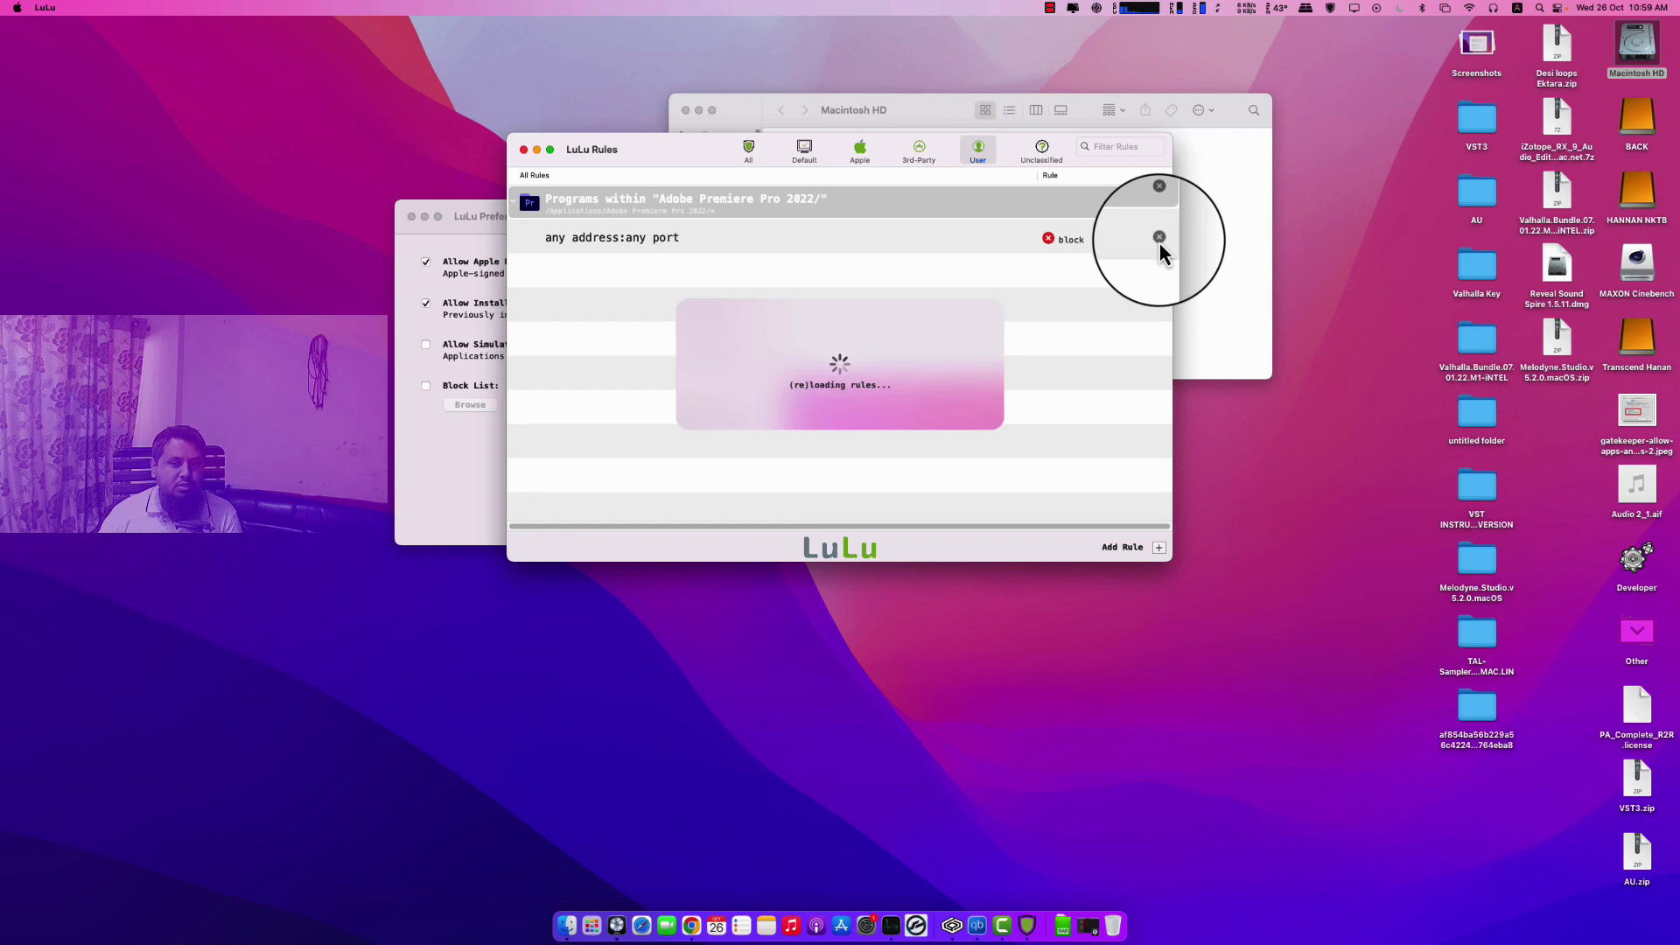
{"action": "left_click", "coordinate": [523, 150]}
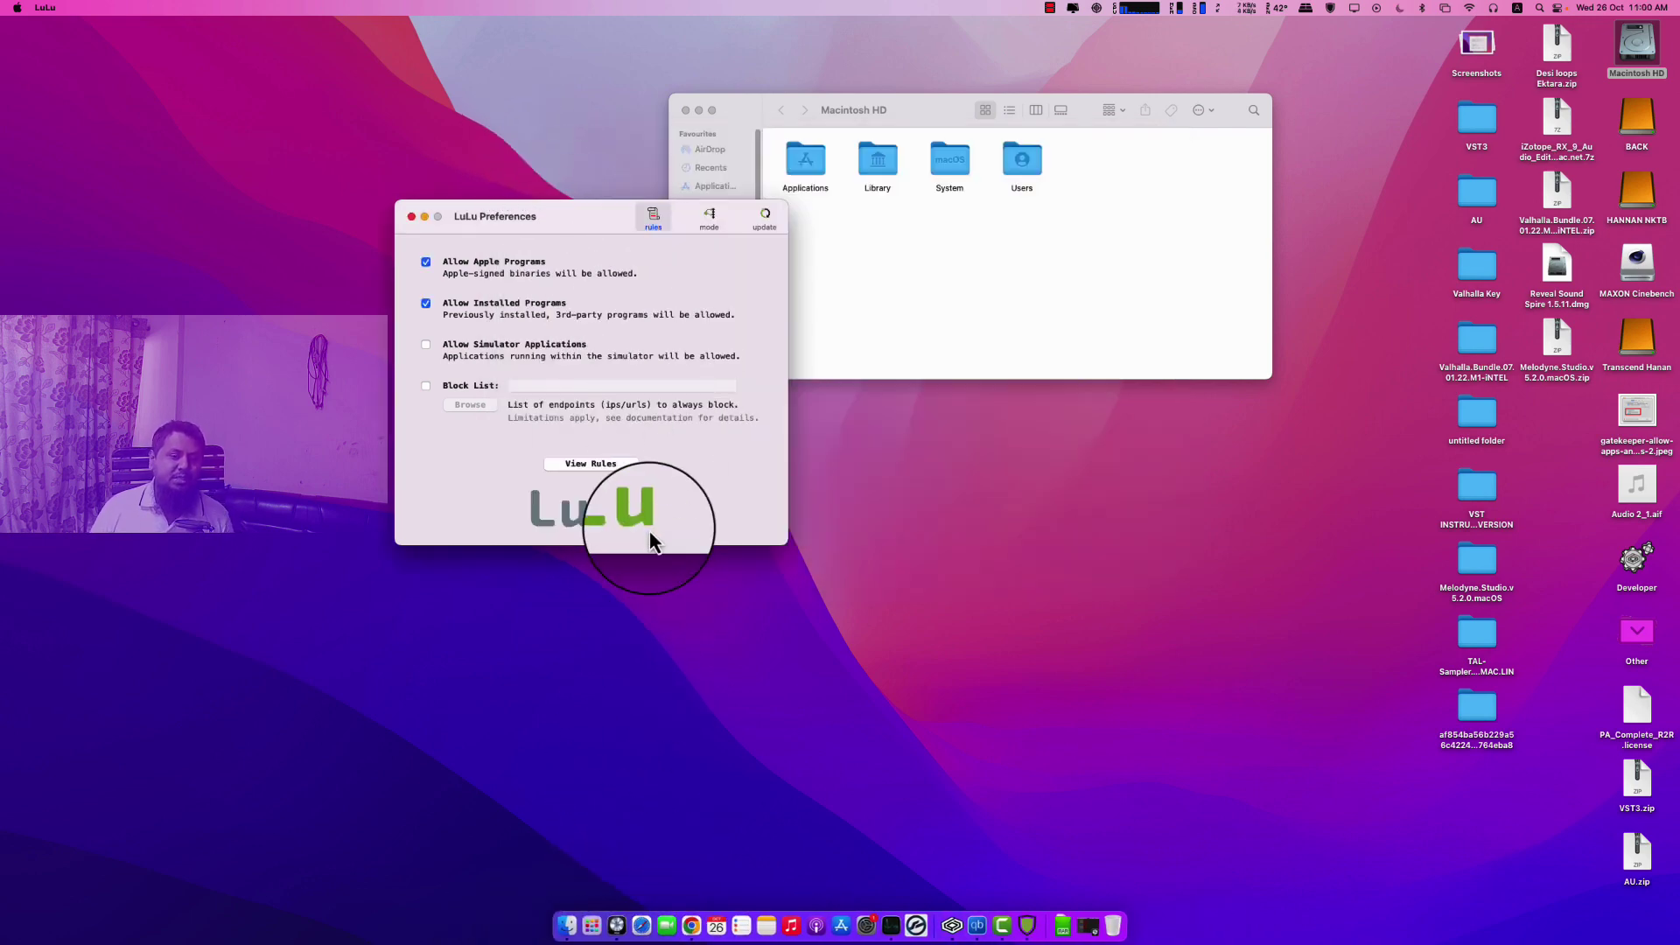
Step: Close the LuLu preferences and Finder windows, and launch Blackmagic Disk Speed Test
{"action": "left_click", "coordinate": [409, 216]}
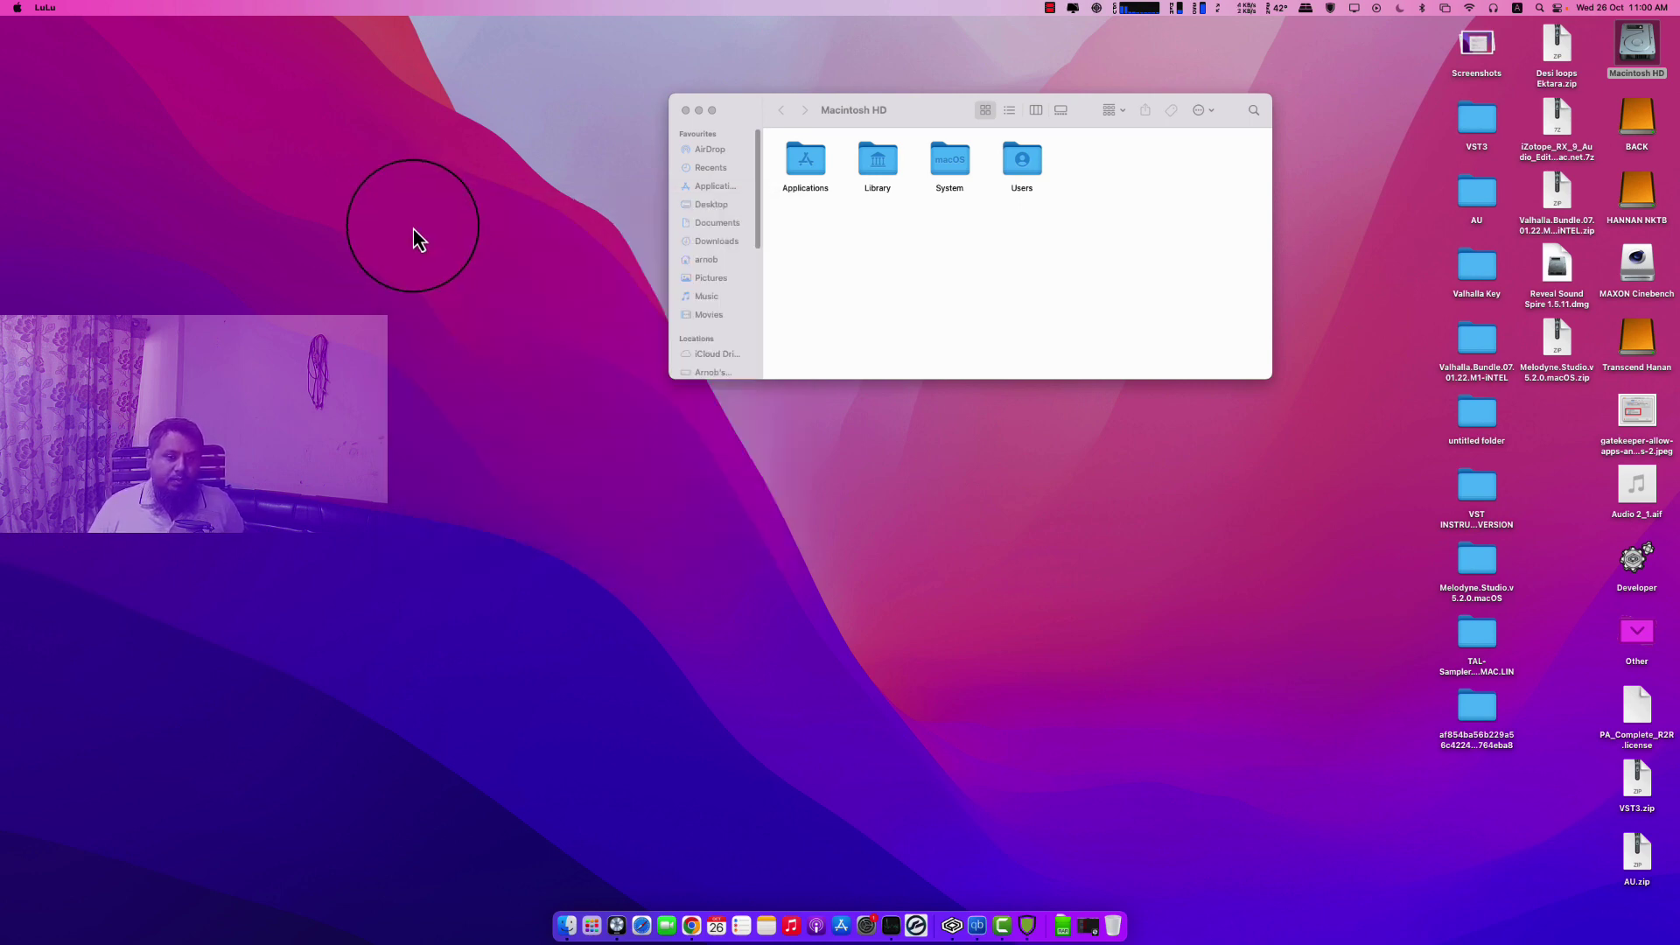
{"action": "left_click", "coordinate": [601, 938]}
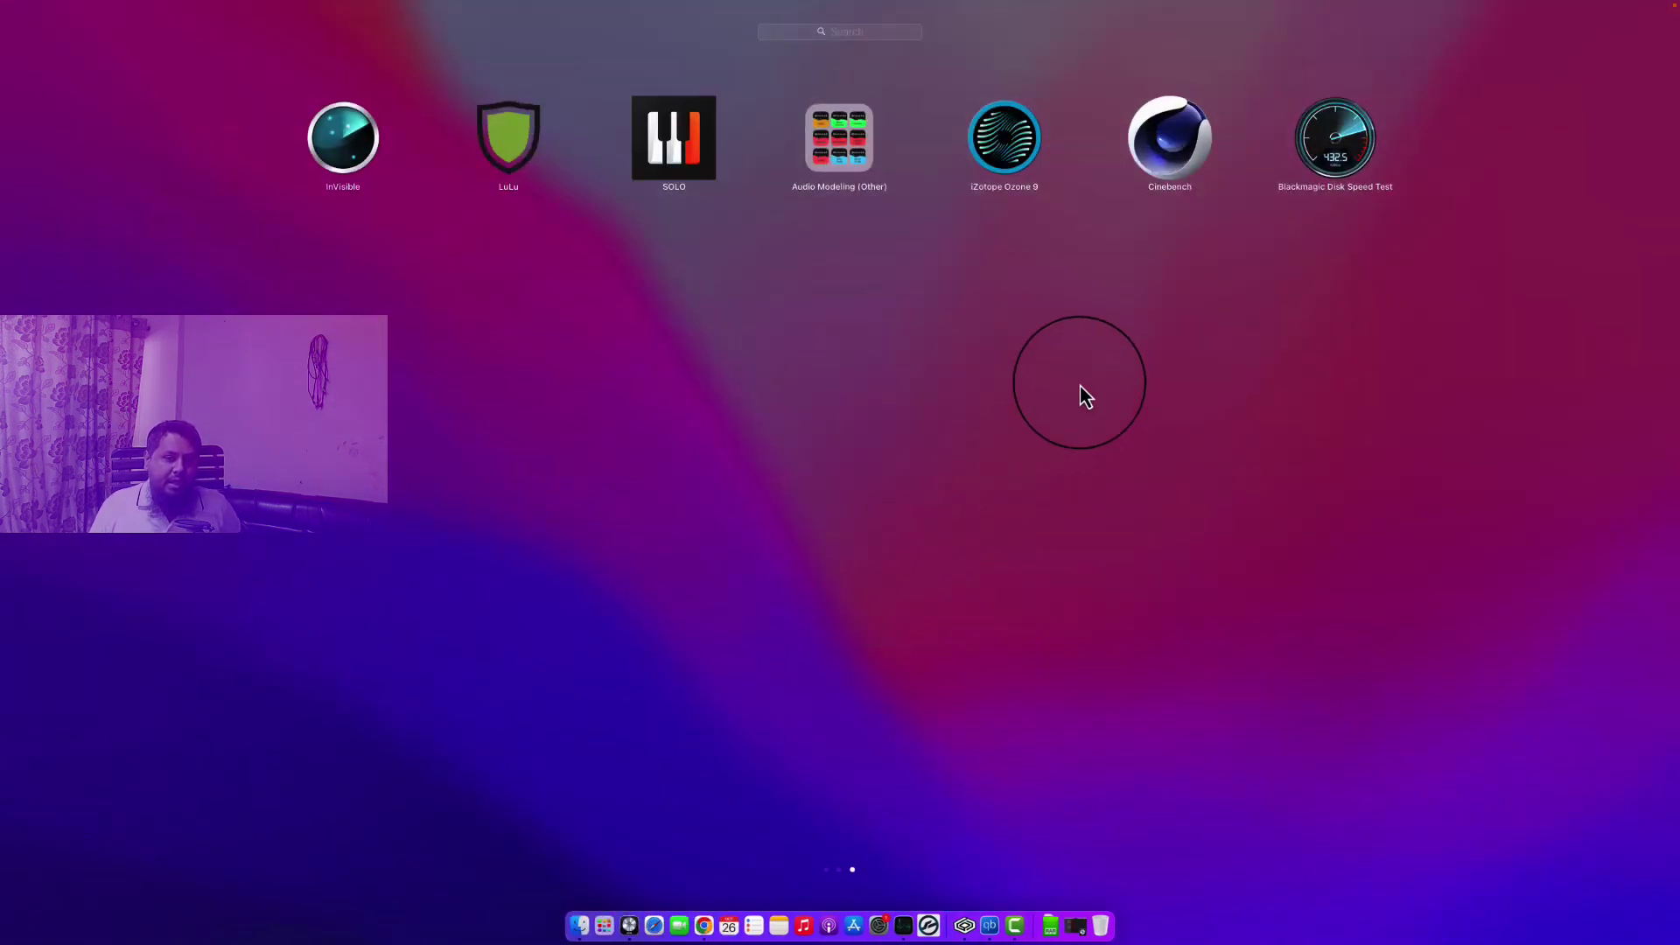
{"action": "left_click", "coordinate": [1348, 162]}
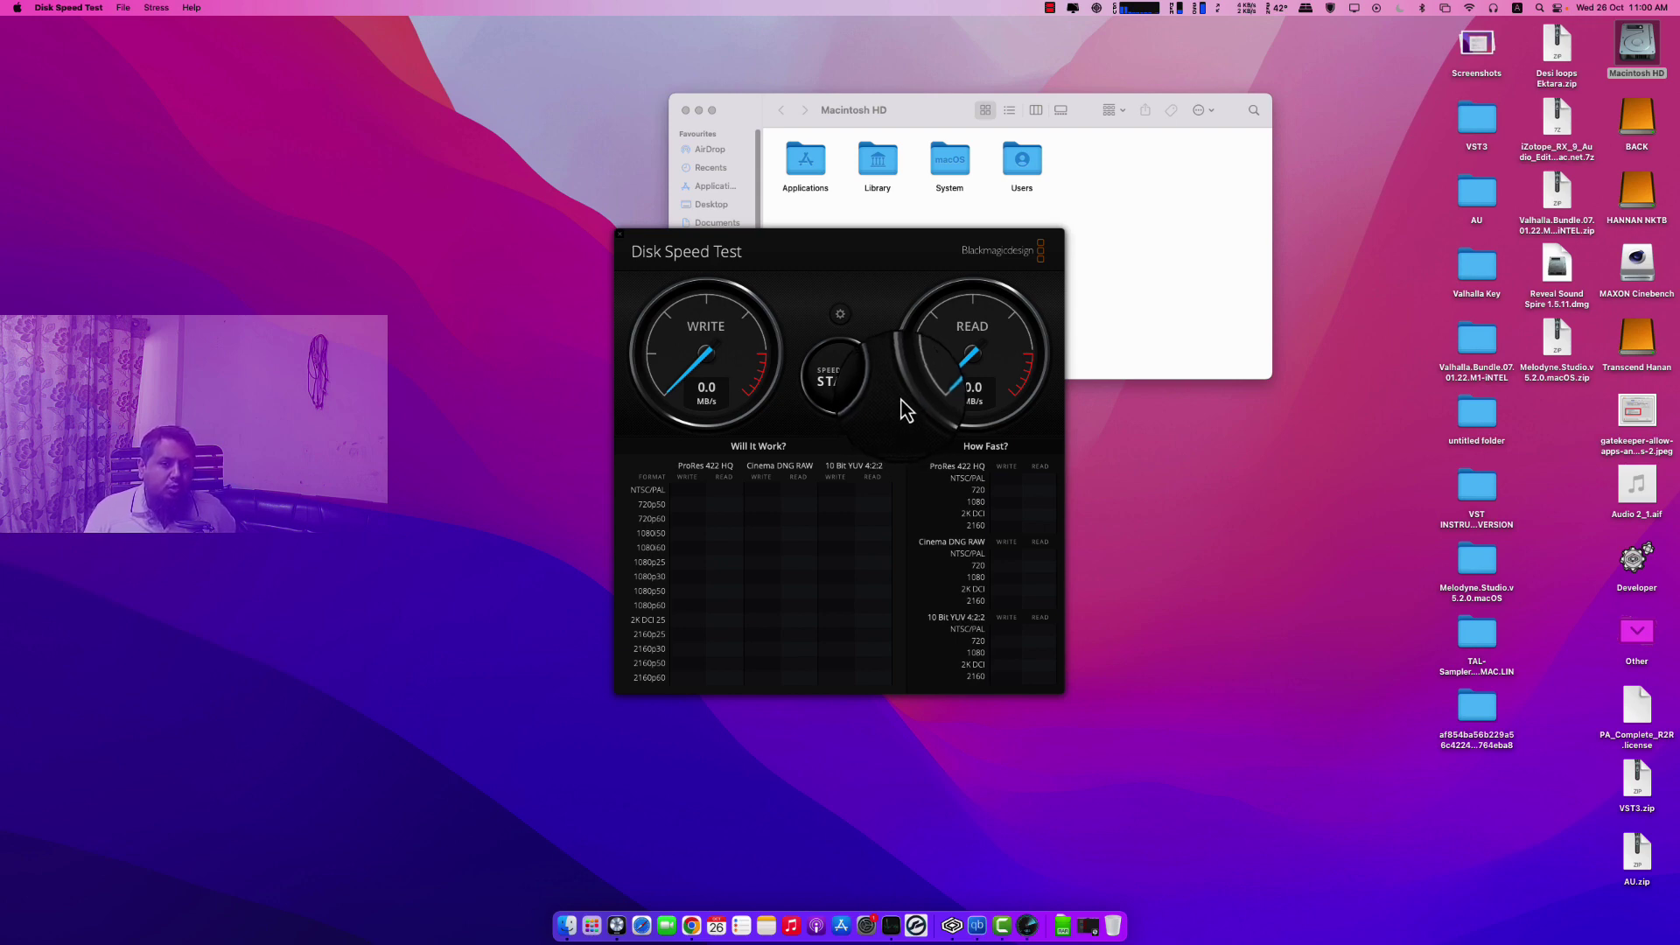
{"action": "left_click", "coordinate": [686, 110]}
{"action": "left_click_drag", "start_coordinate": [855, 254], "coordinate": [800, 109]}
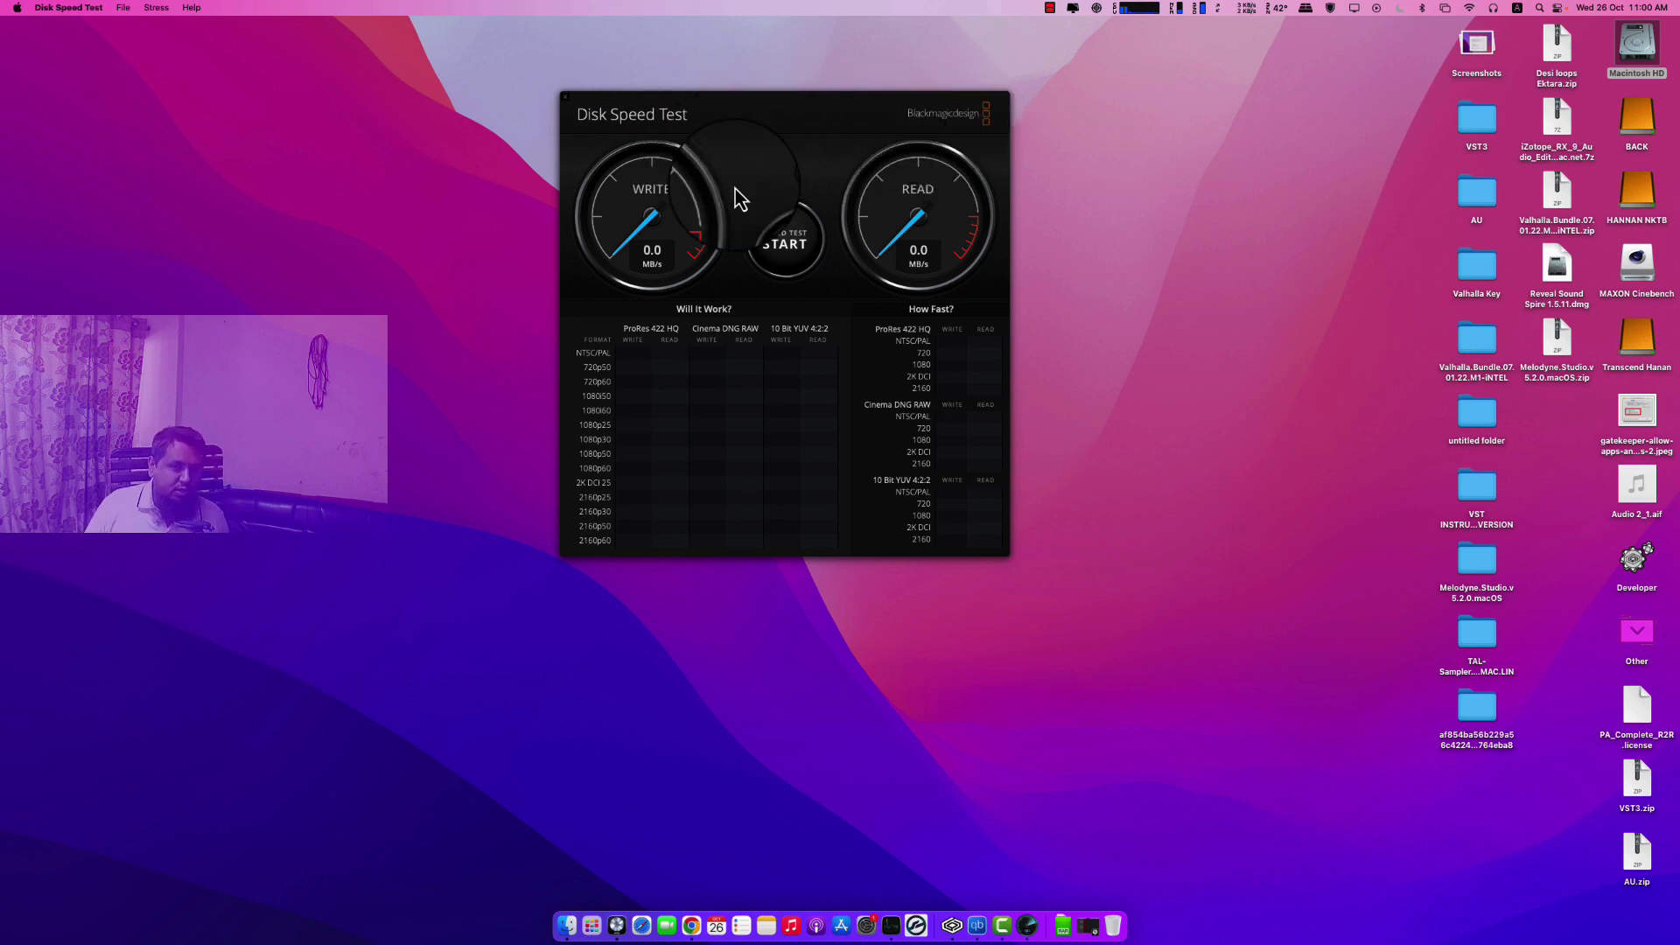
Step: Measure the internal drive's write and read speeds twice, stopping each test after its read pass
{"action": "left_click", "coordinate": [791, 252]}
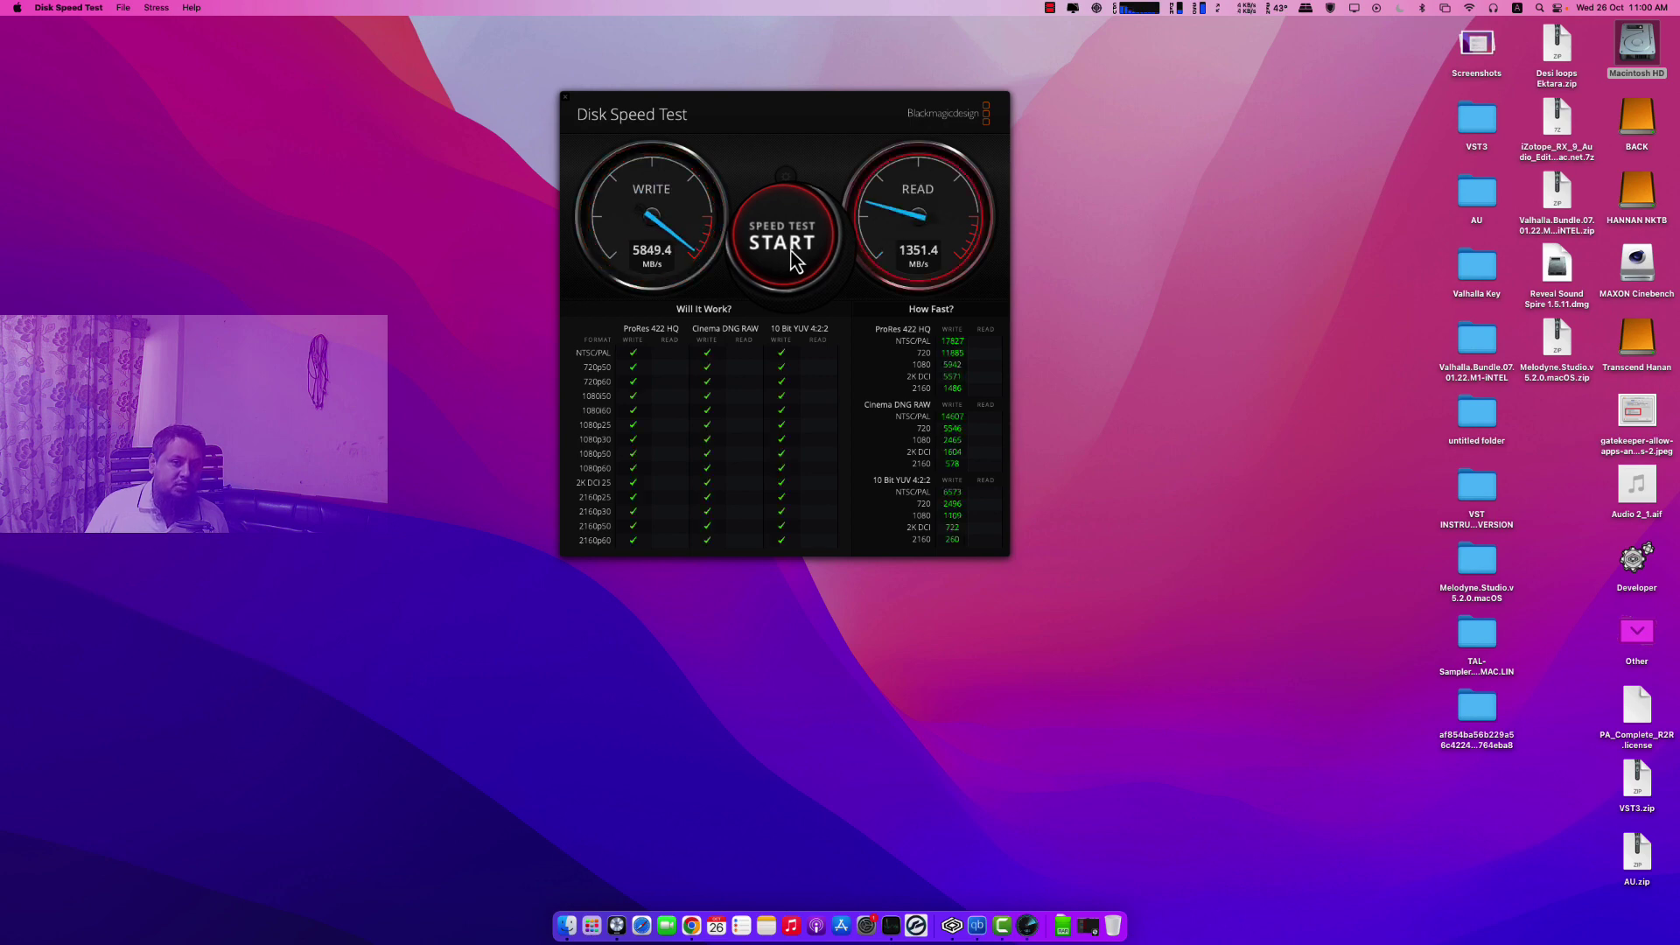
{"action": "left_click", "coordinate": [792, 258]}
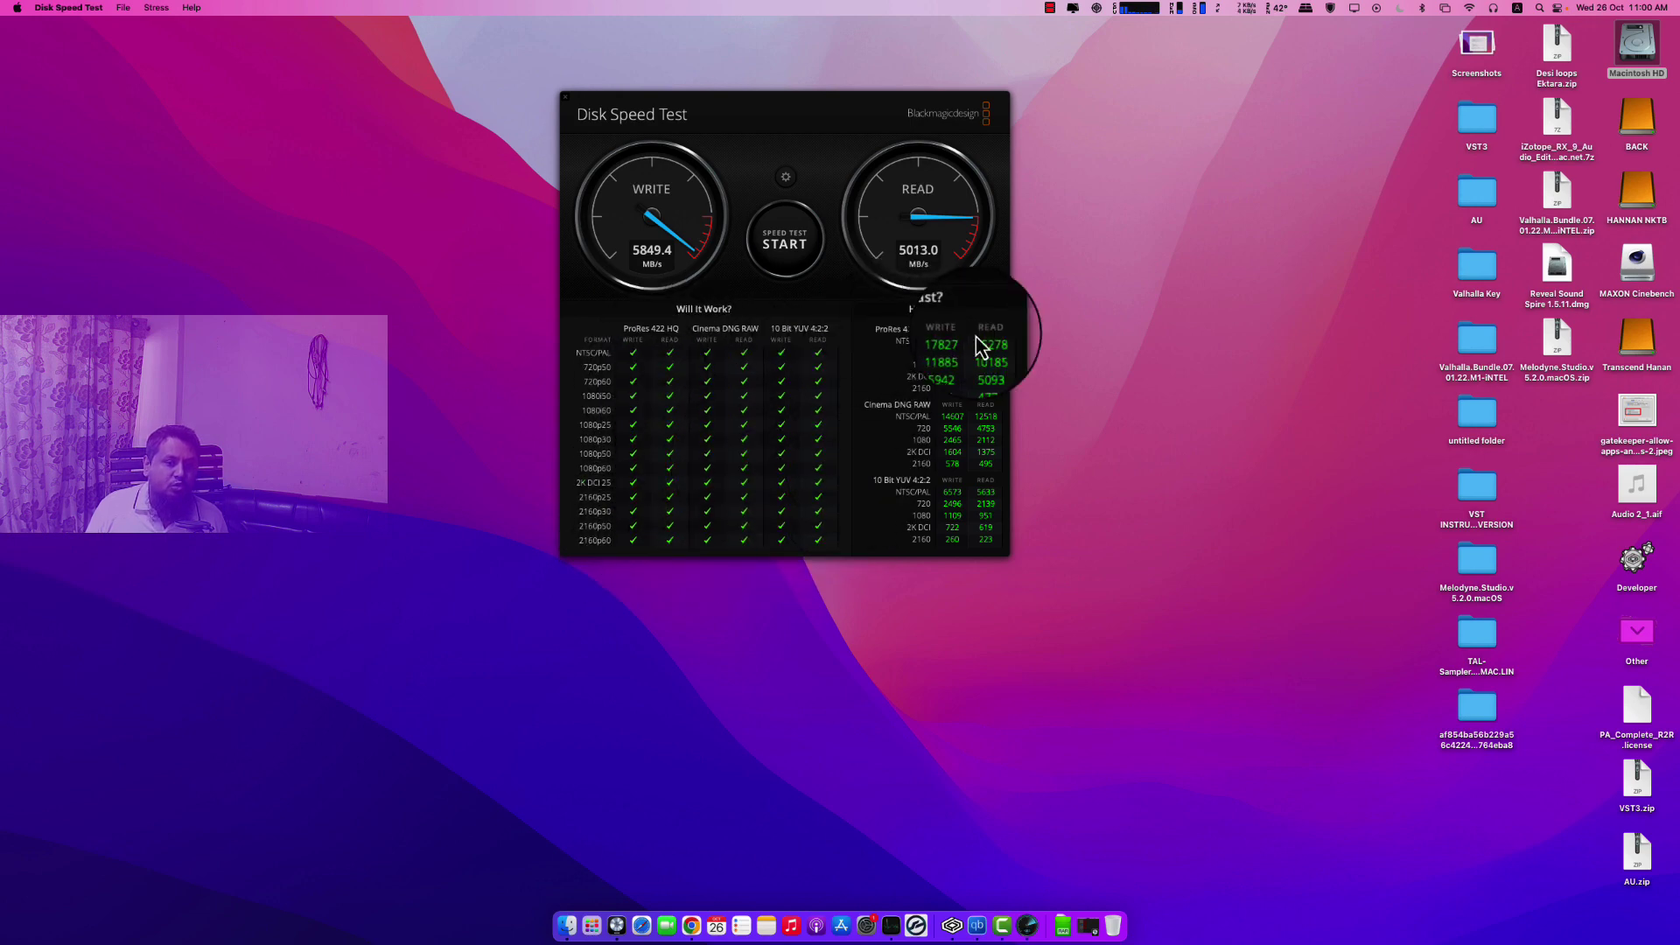
{"action": "left_click", "coordinate": [785, 248]}
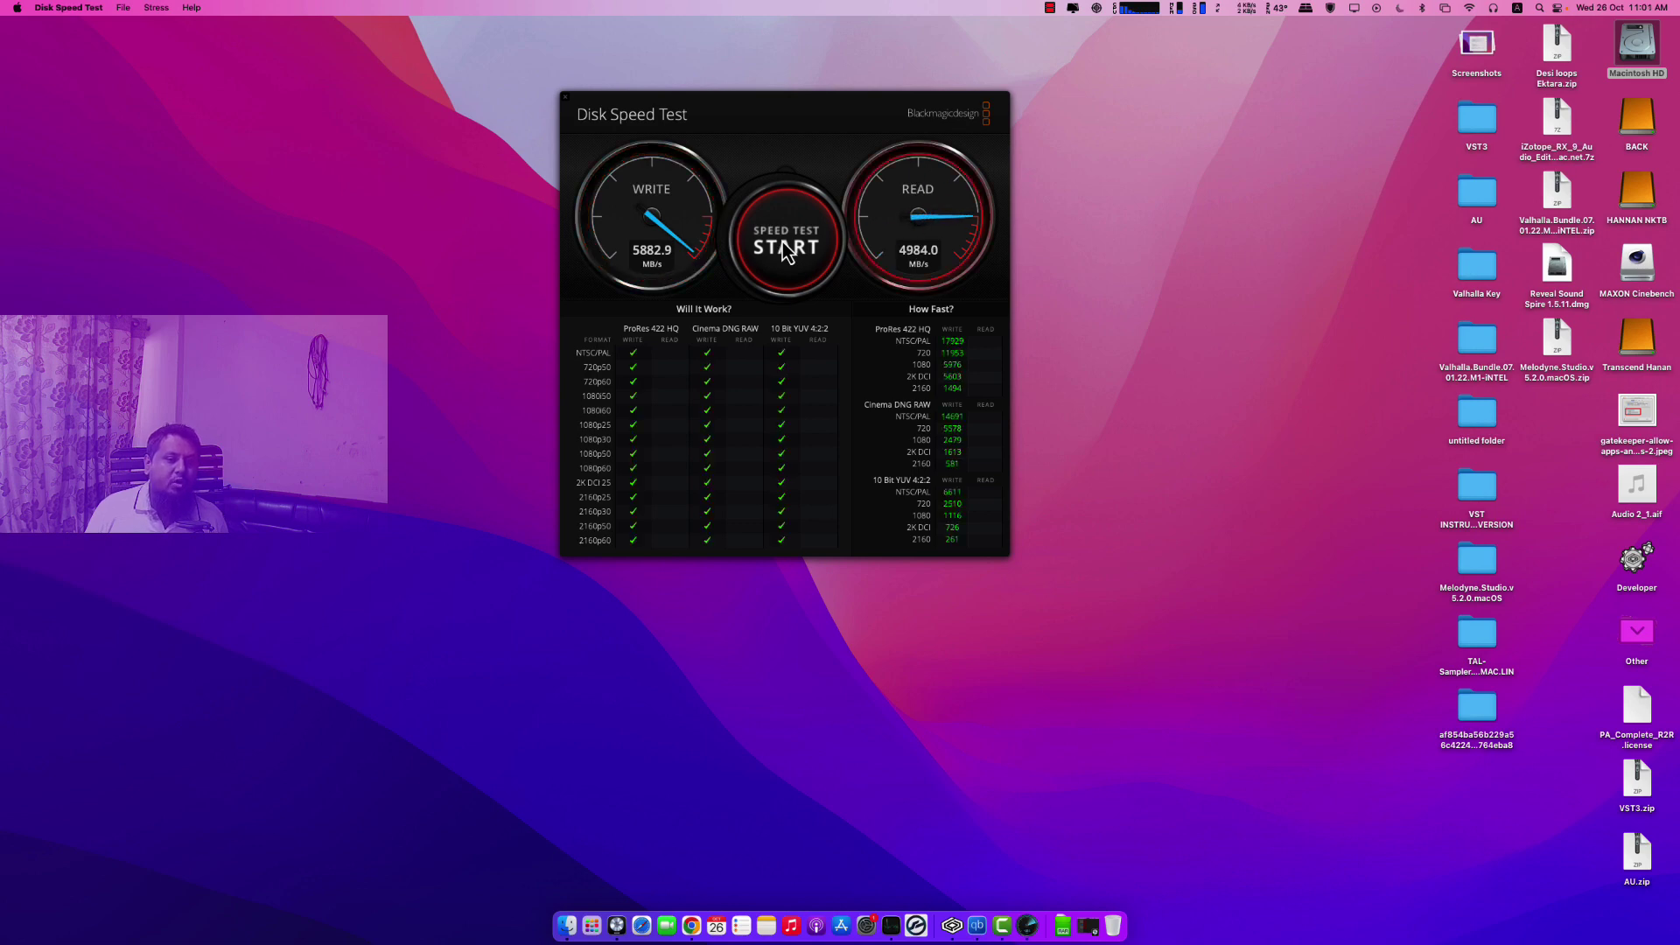
{"action": "left_click", "coordinate": [783, 245]}
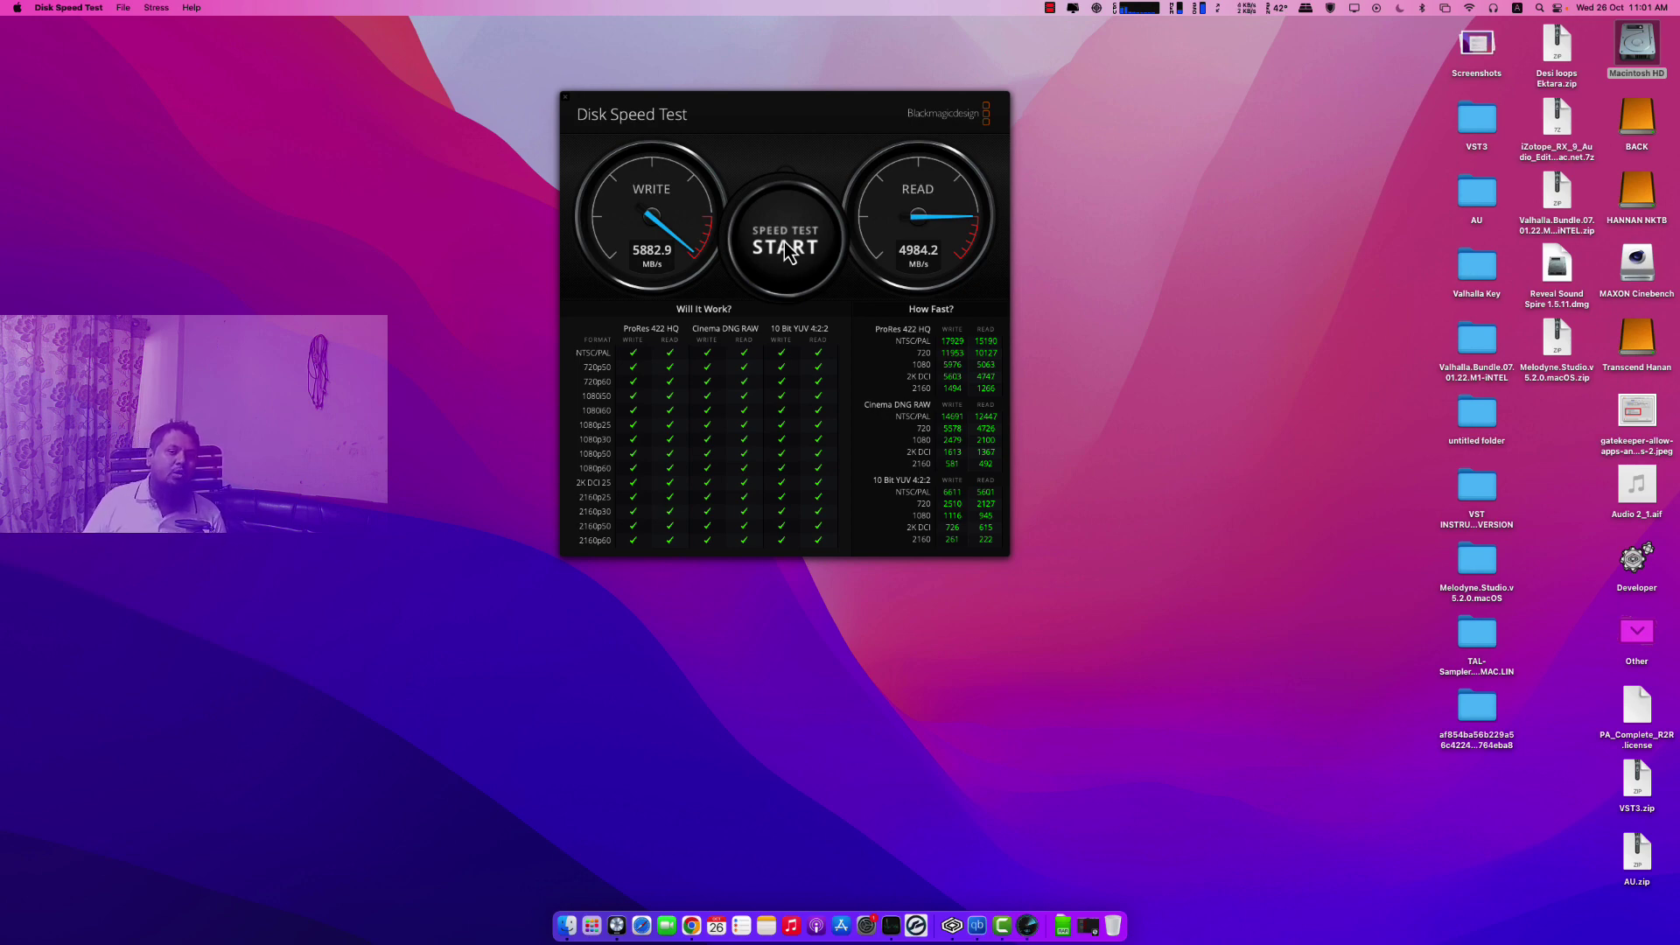
Step: Select the BACK drive as the speed test target, measure its write and read speeds, and stop the test
{"action": "left_click", "coordinate": [786, 165]}
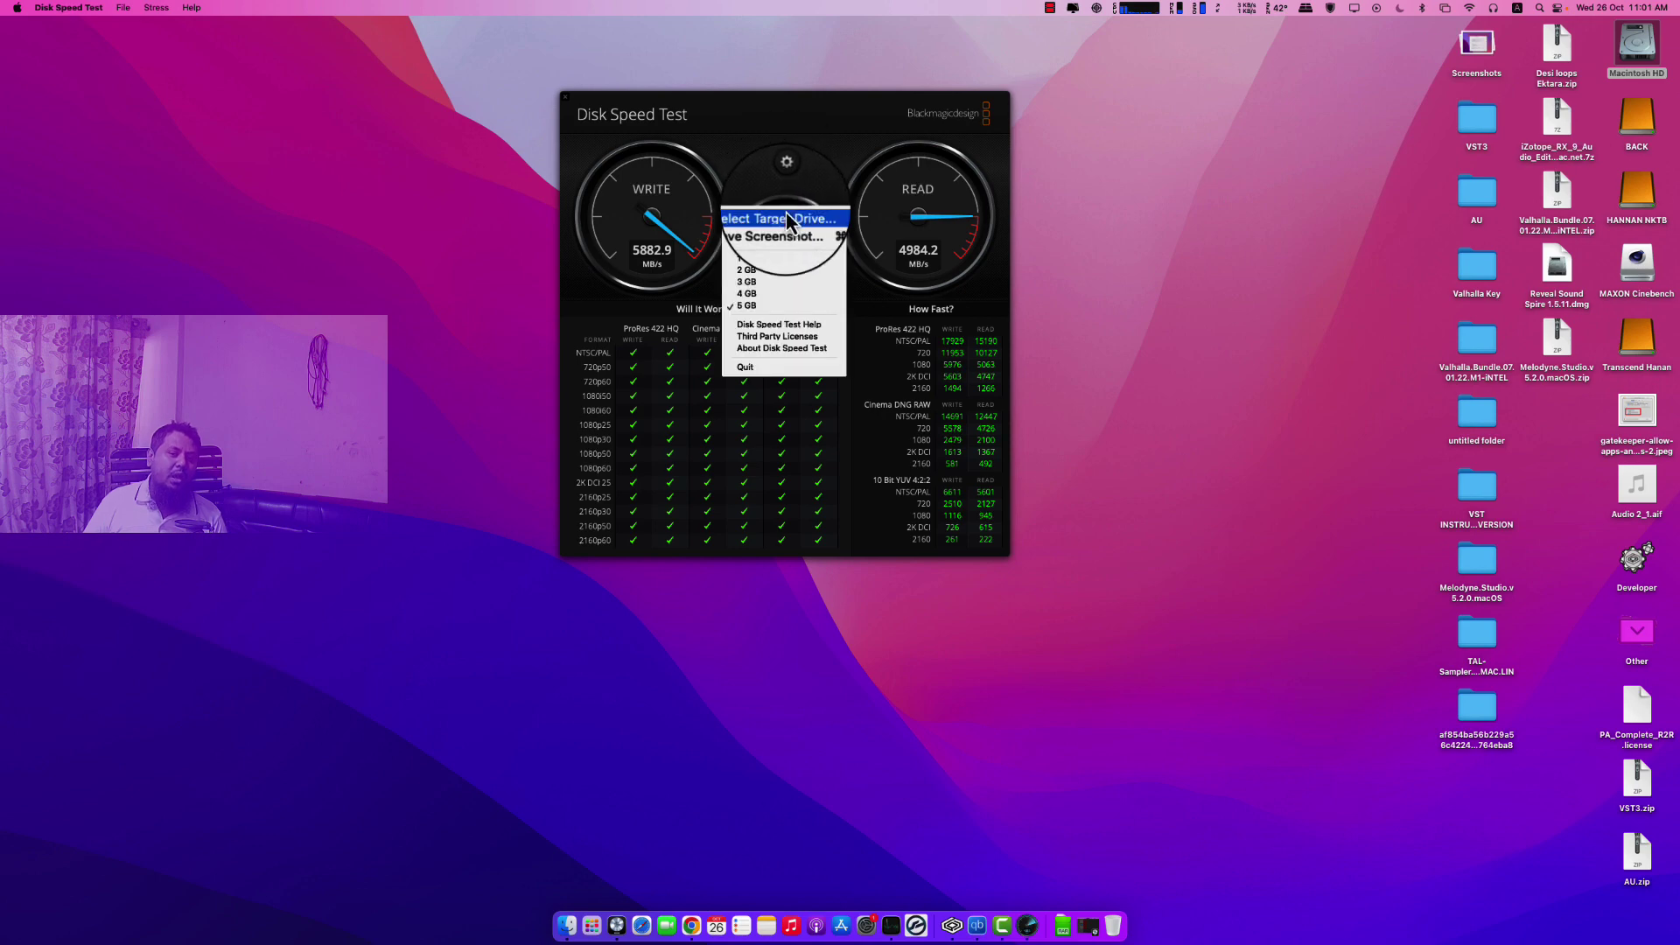
{"action": "left_click", "coordinate": [787, 218]}
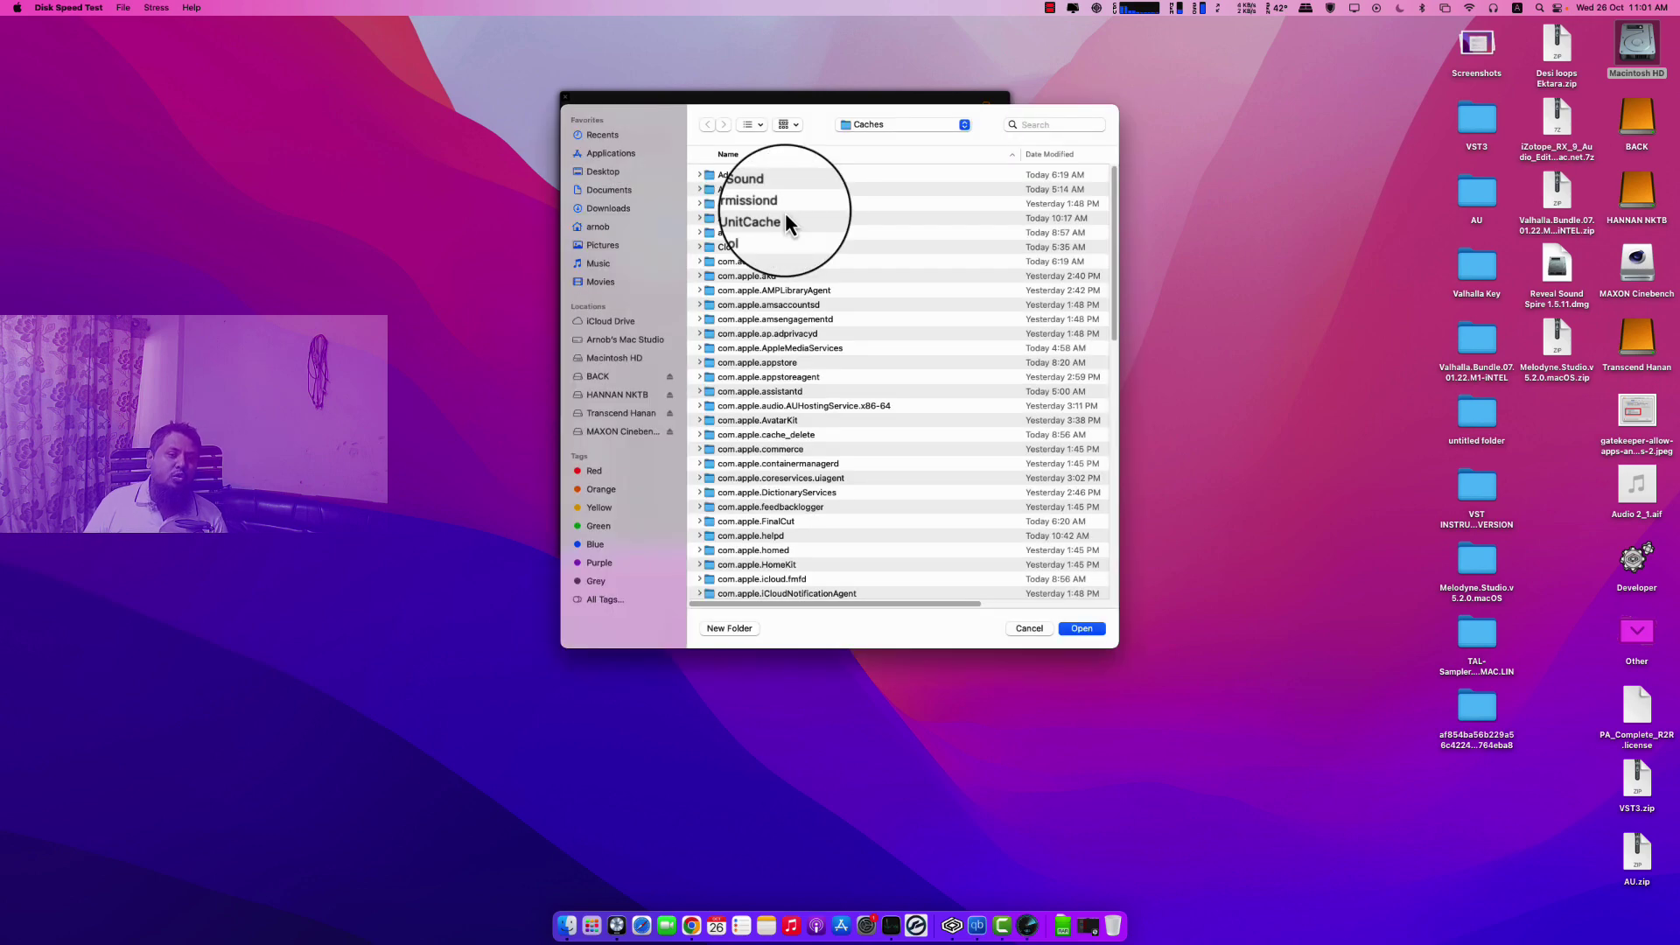
{"action": "left_click", "coordinate": [599, 377]}
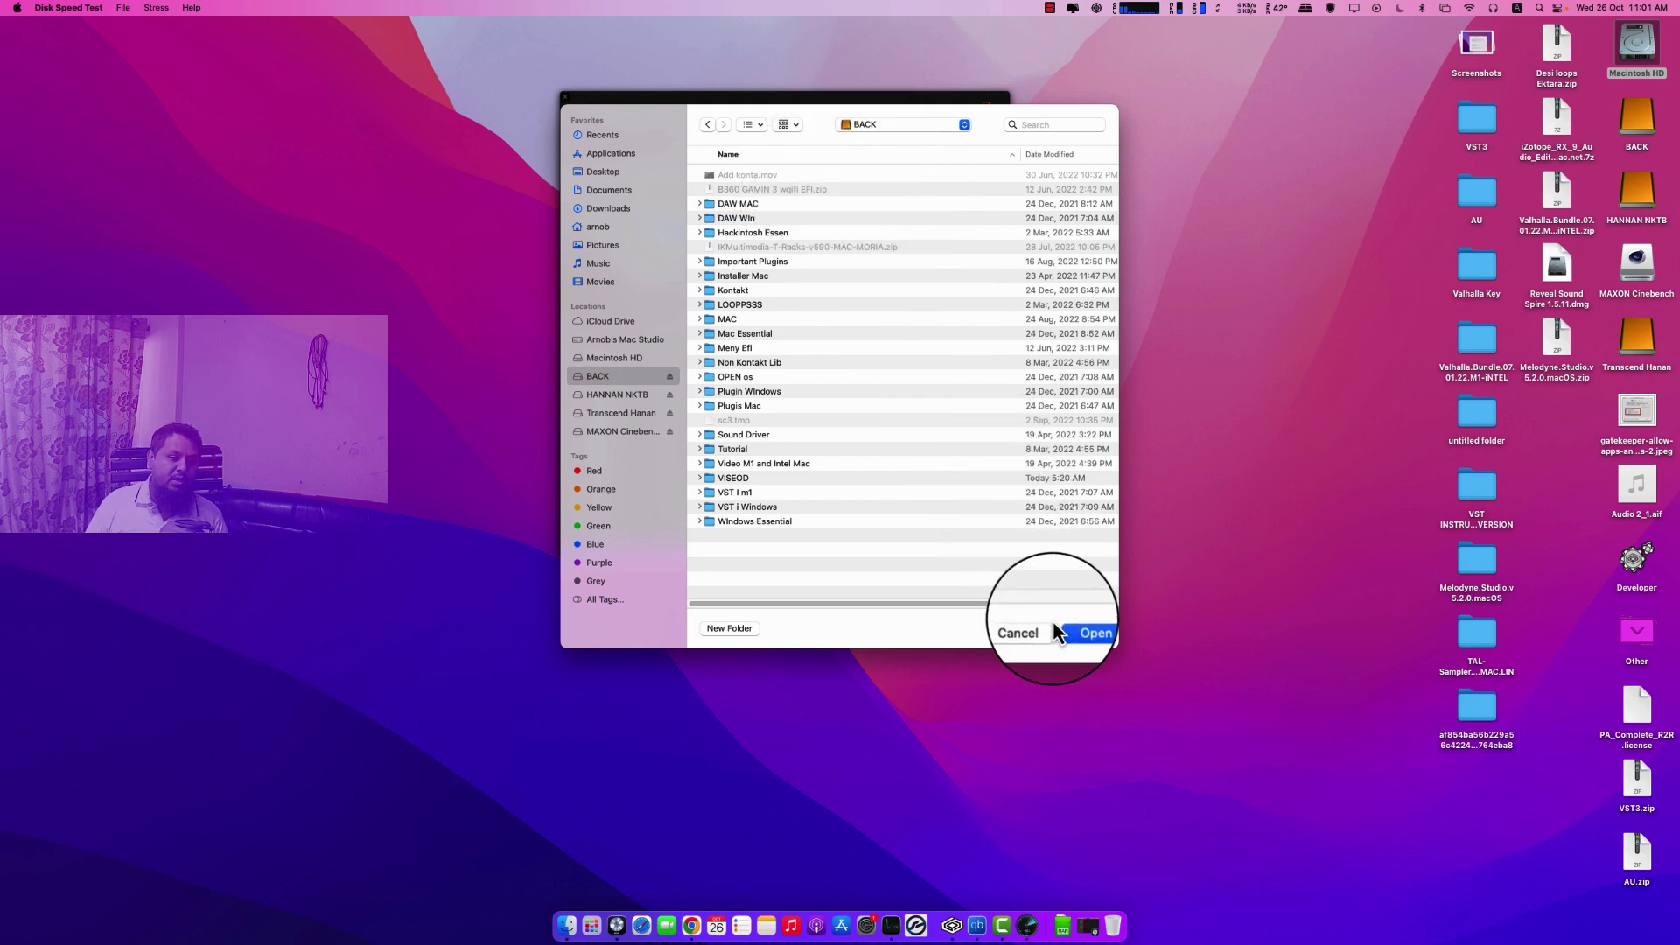
{"action": "left_click", "coordinate": [1081, 628]}
{"action": "left_click", "coordinate": [790, 245]}
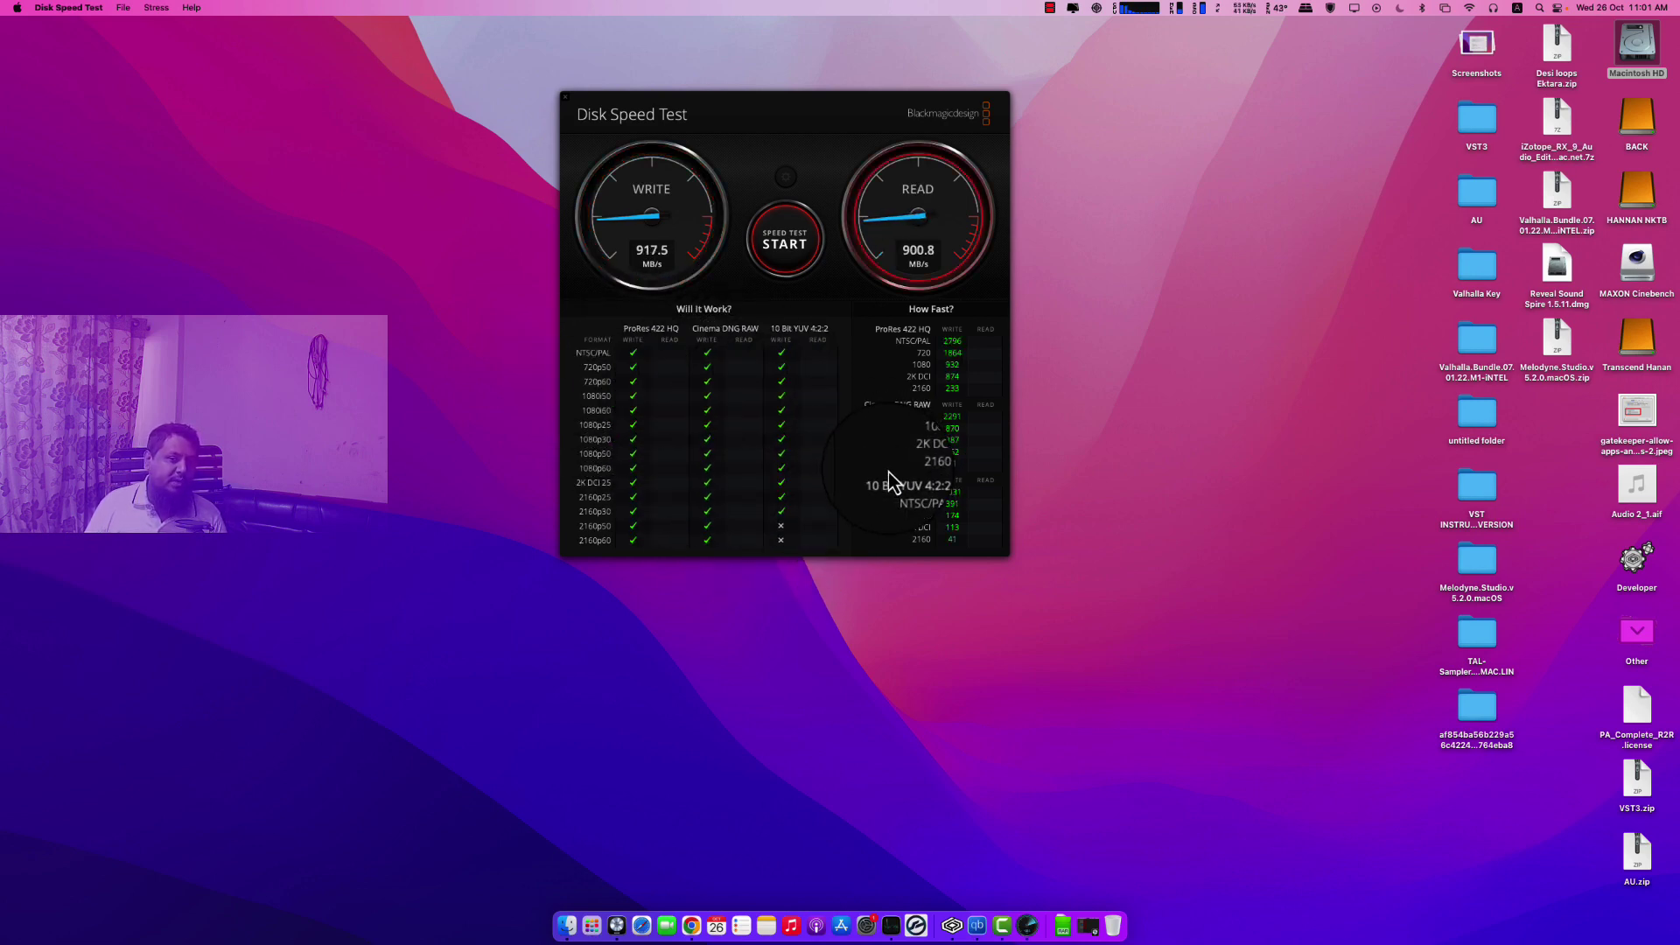
{"action": "left_click", "coordinate": [784, 242]}
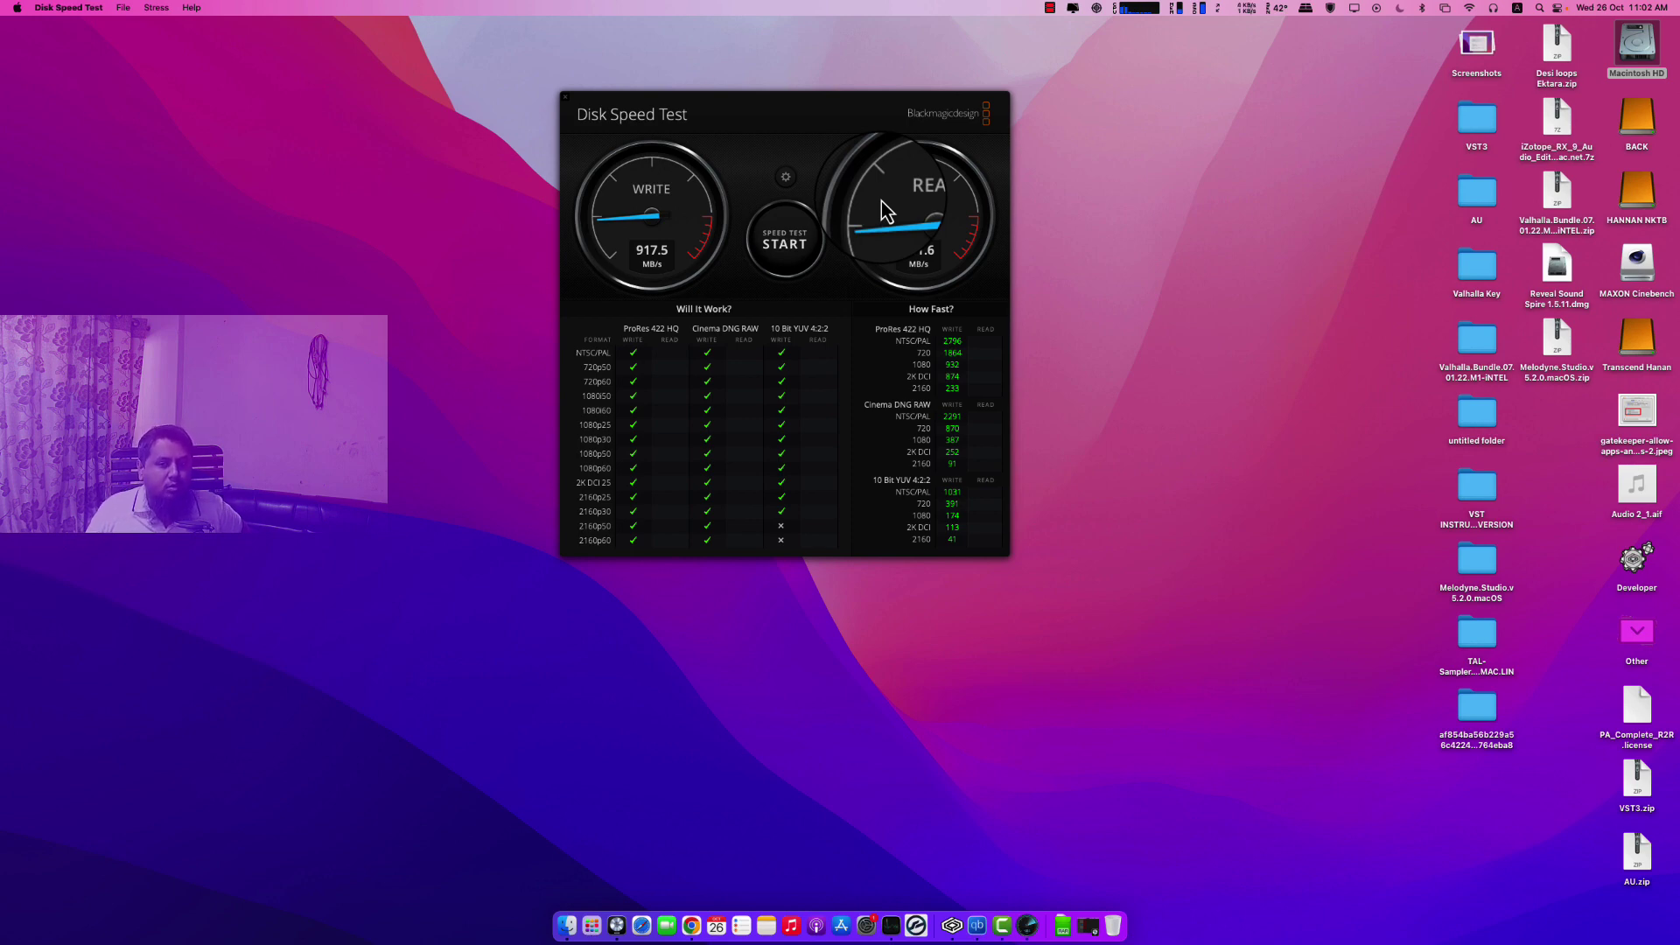
Step: Select the NKTB external drive as the speed test target, measure its write and read speeds, and stop the test
{"action": "left_click", "coordinate": [786, 176]}
{"action": "left_click", "coordinate": [775, 217]}
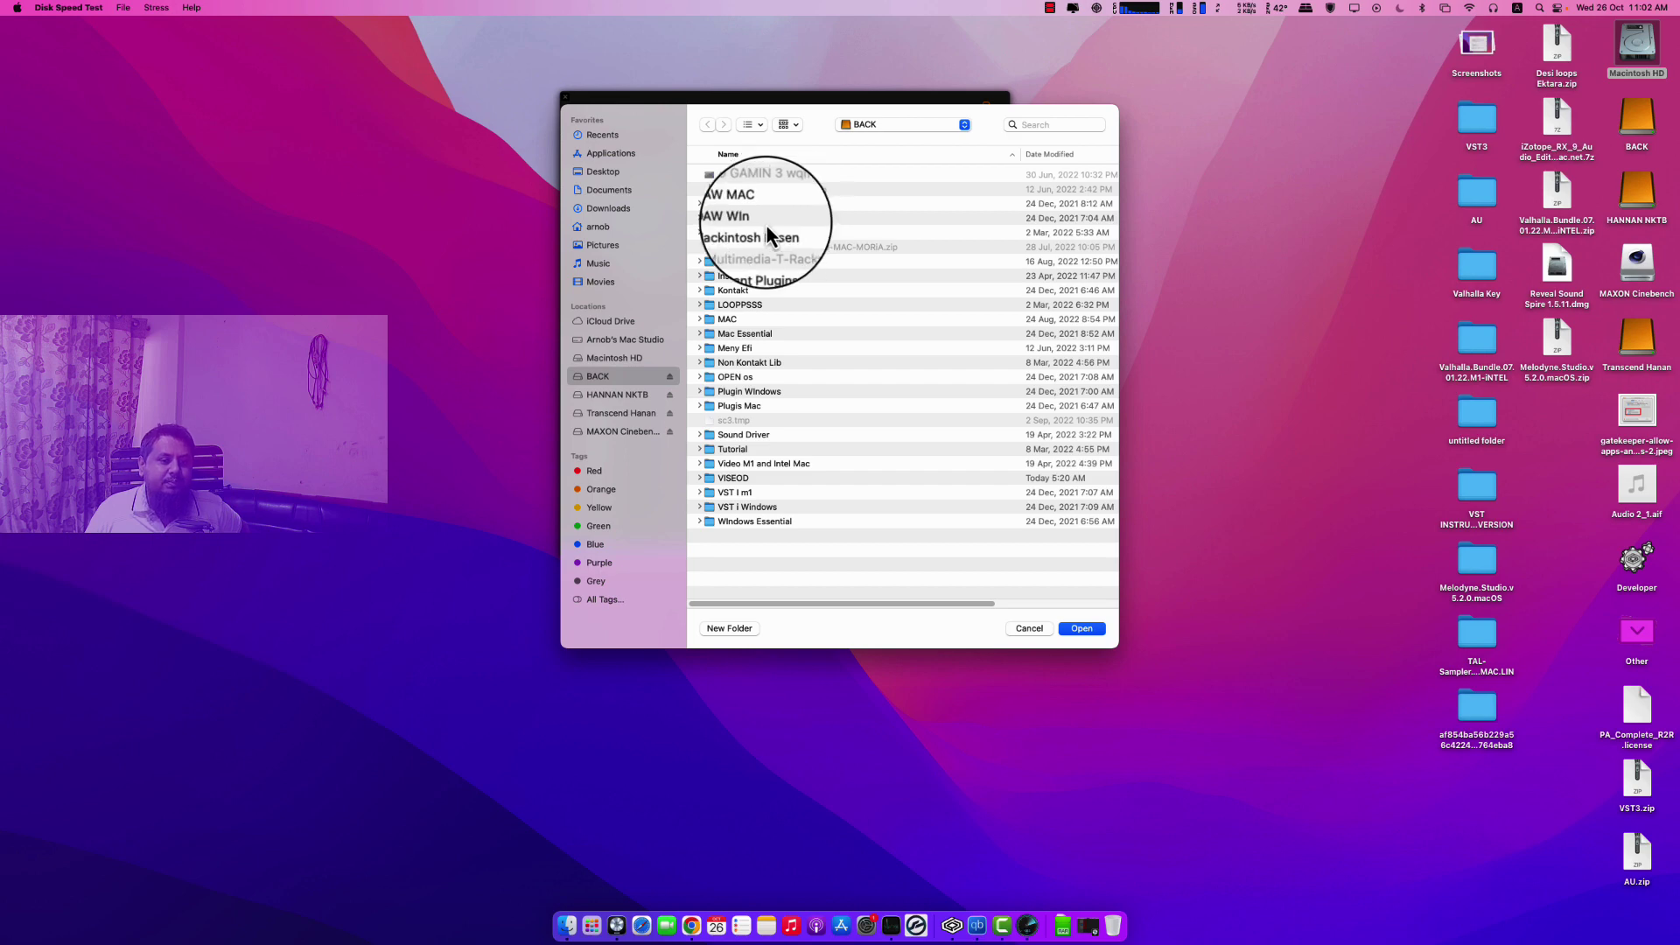
{"action": "left_click", "coordinate": [624, 398]}
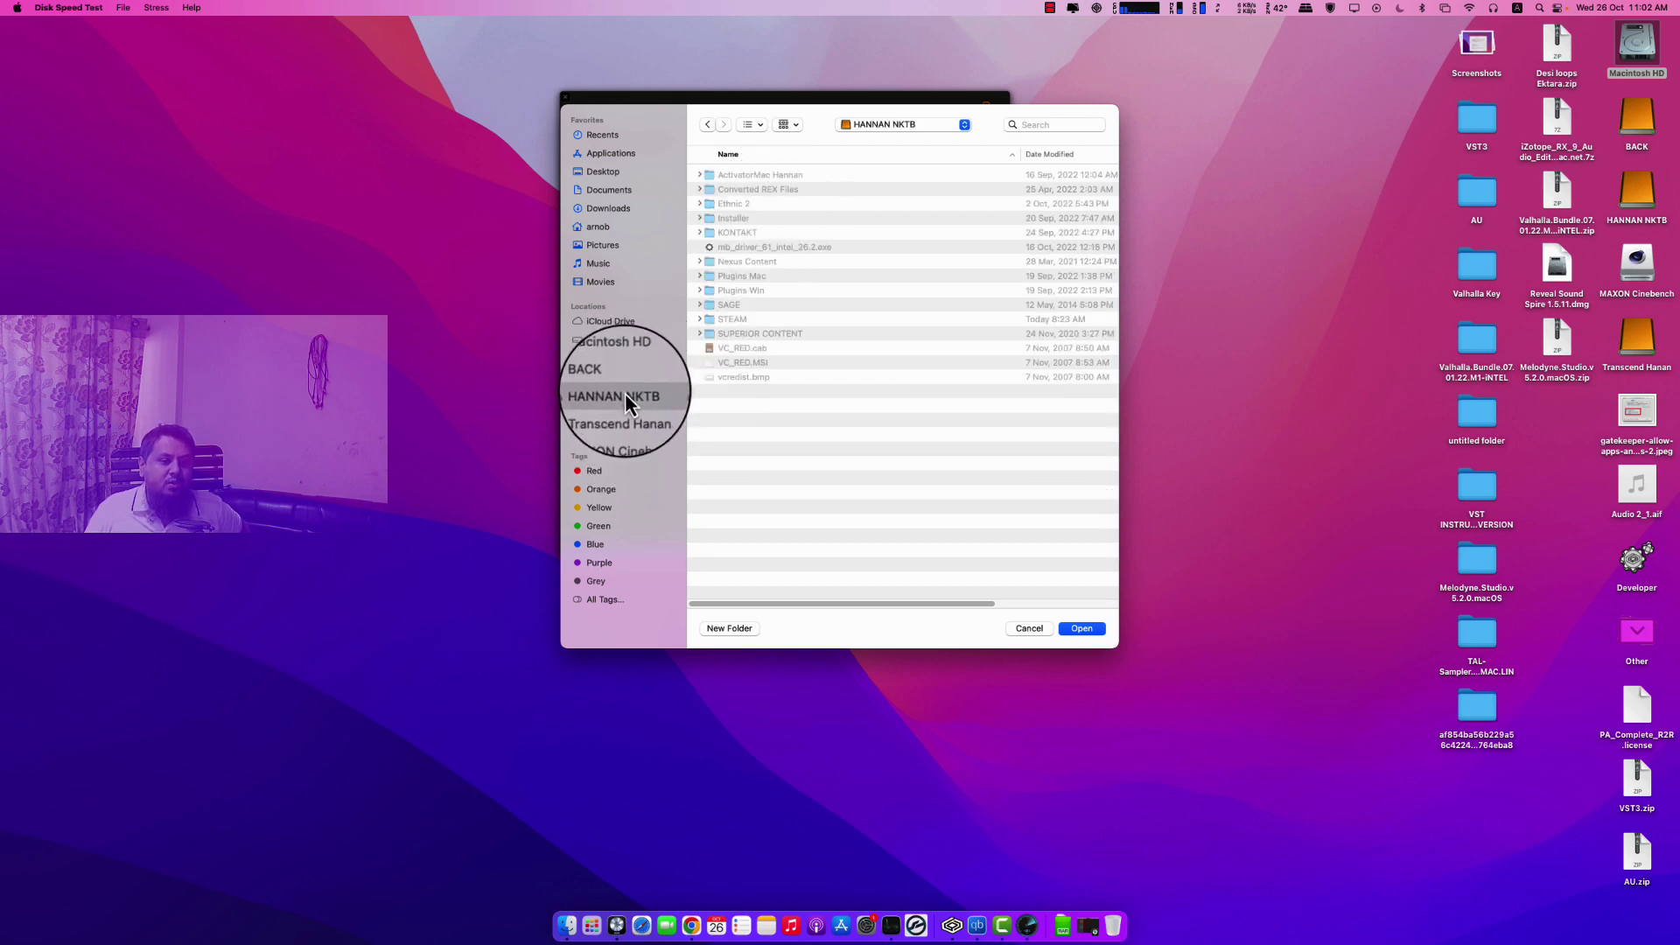
{"action": "left_click", "coordinate": [1076, 629]}
{"action": "left_click", "coordinate": [784, 249]}
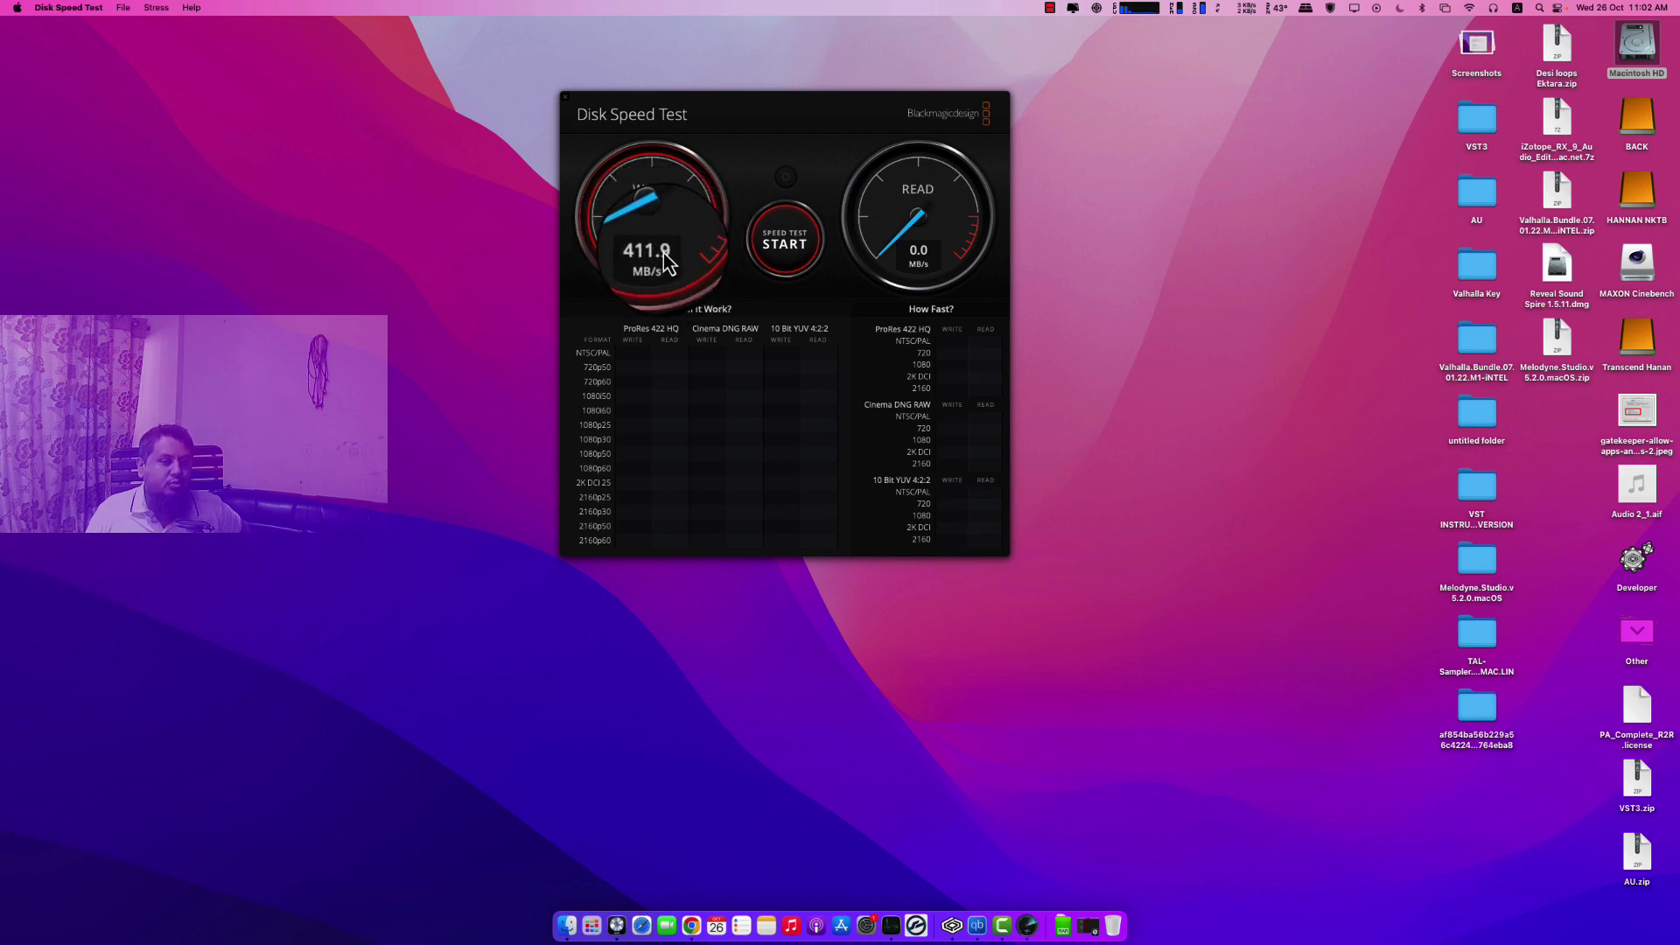
{"action": "left_click", "coordinate": [789, 243]}
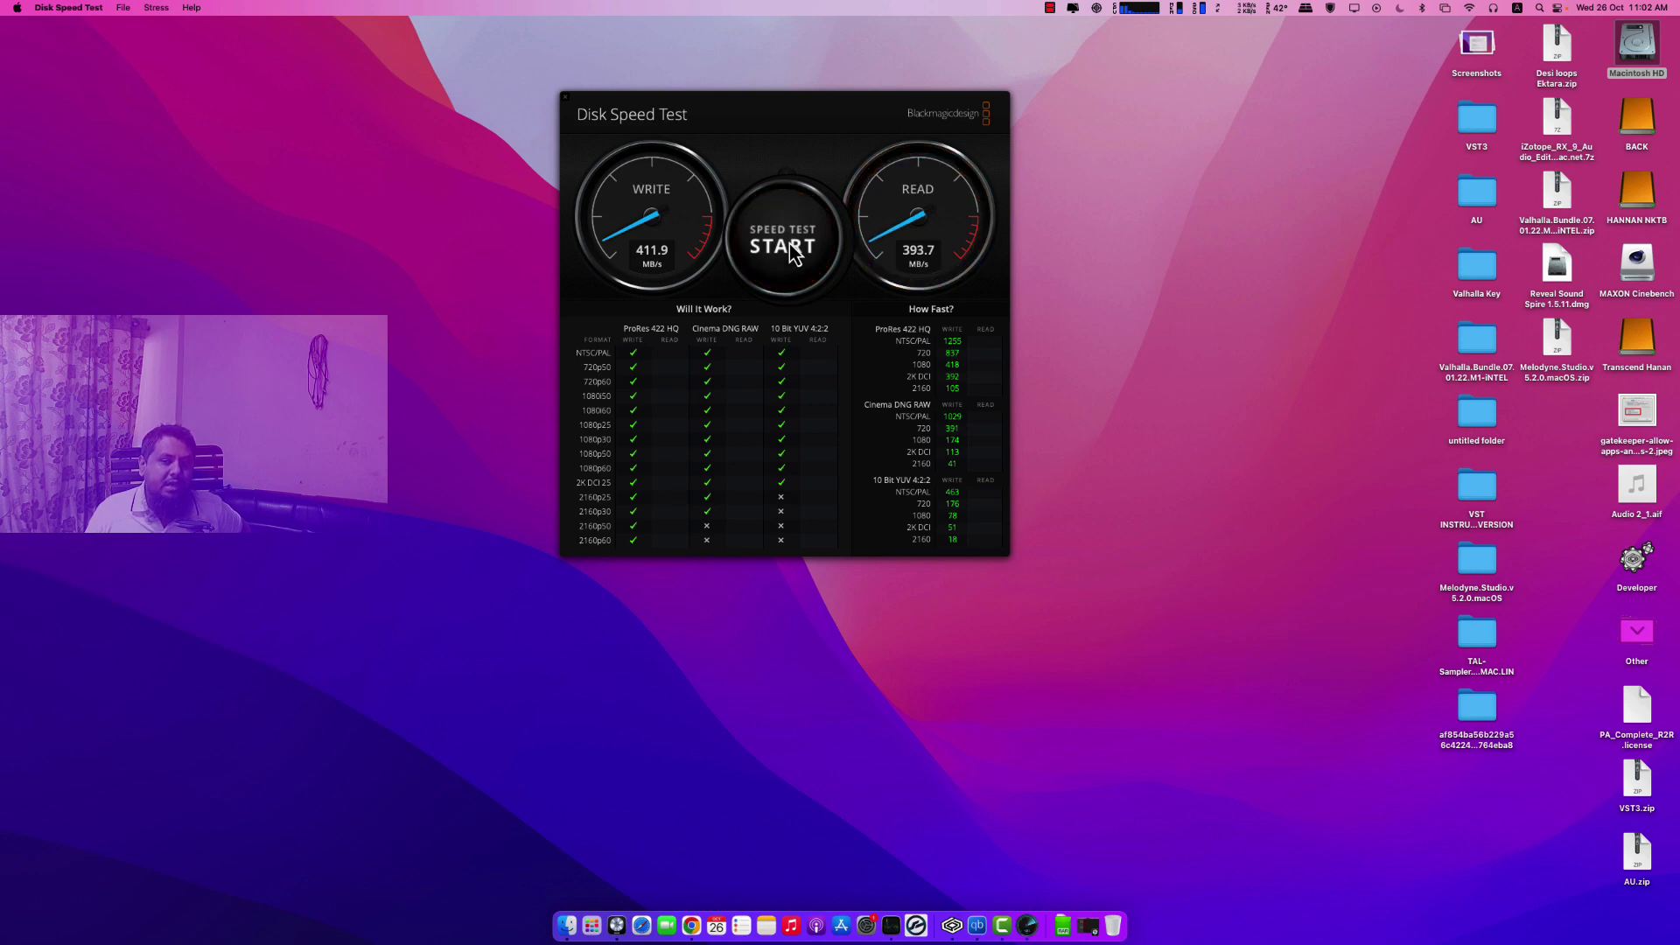
Step: Select the Transcend external drive as the test target, measure its write and read speeds, restart the test briefly, and close Disk Speed Test
{"action": "left_click", "coordinate": [1637, 191]}
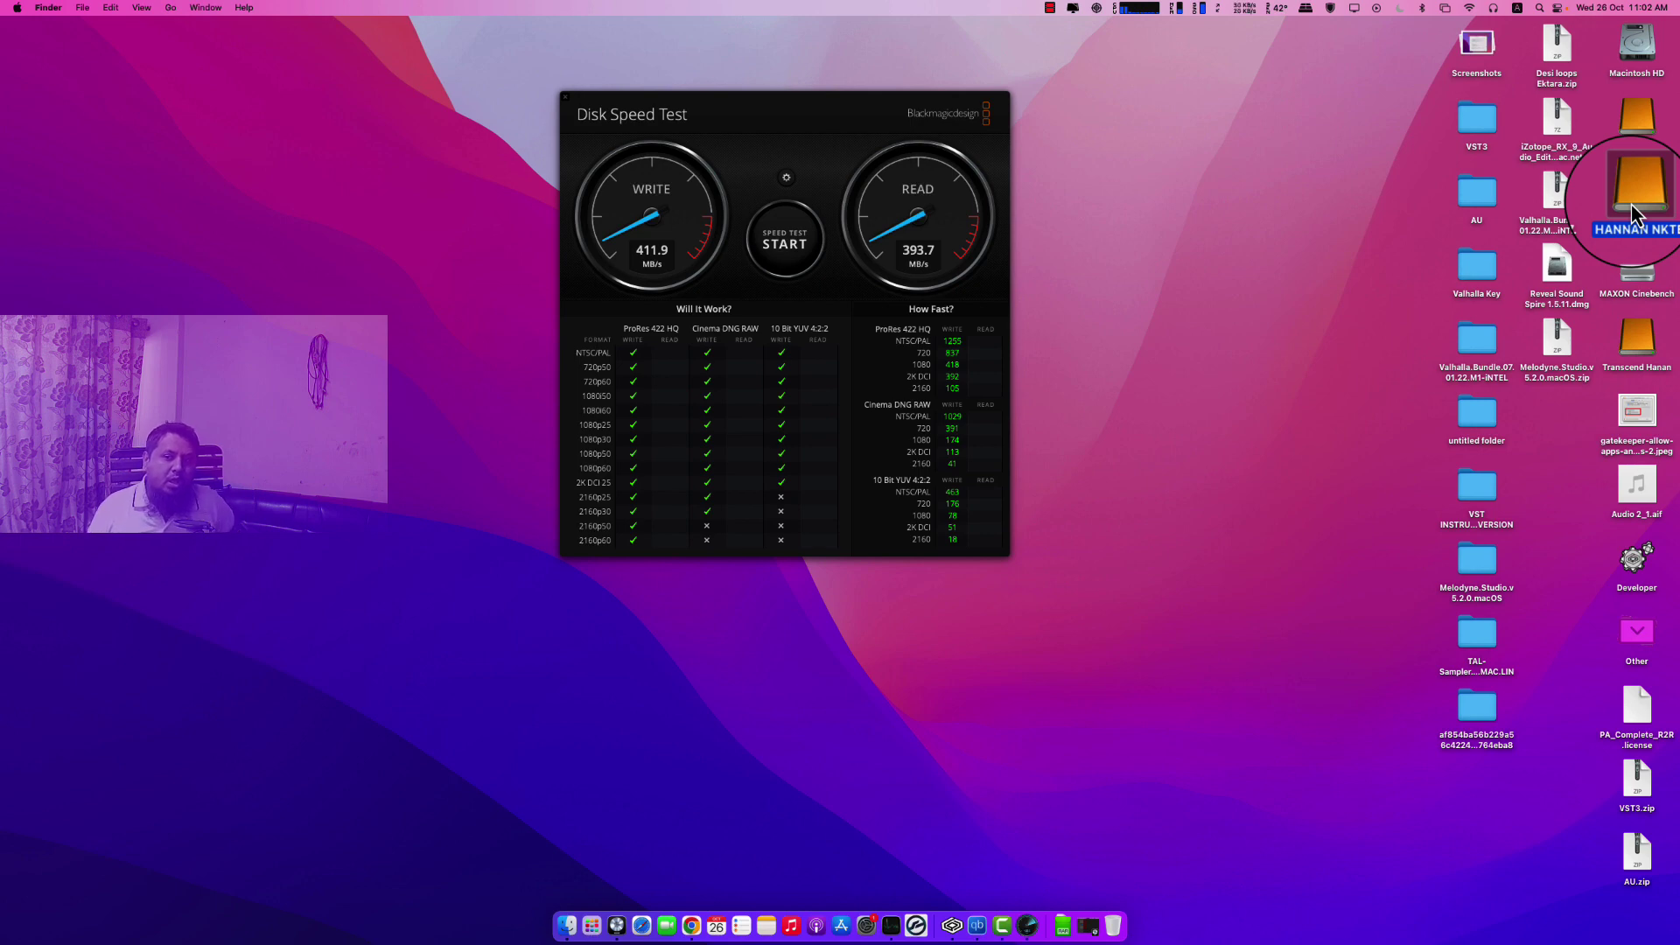
{"action": "left_click", "coordinate": [1635, 343]}
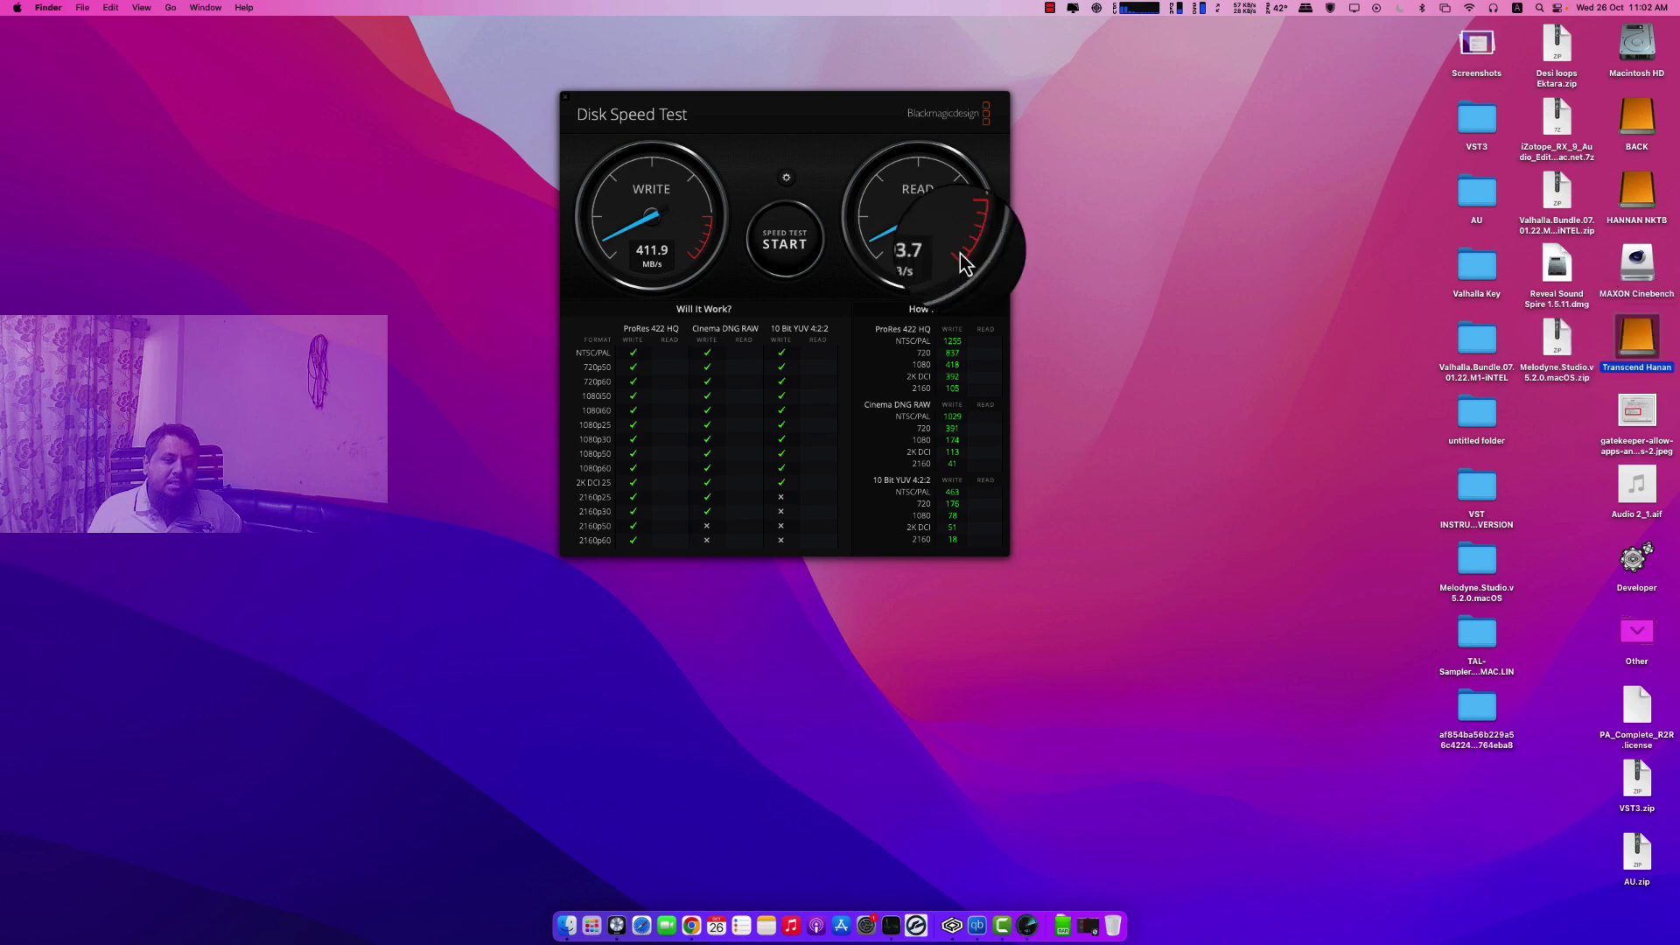
{"action": "left_click", "coordinate": [785, 177]}
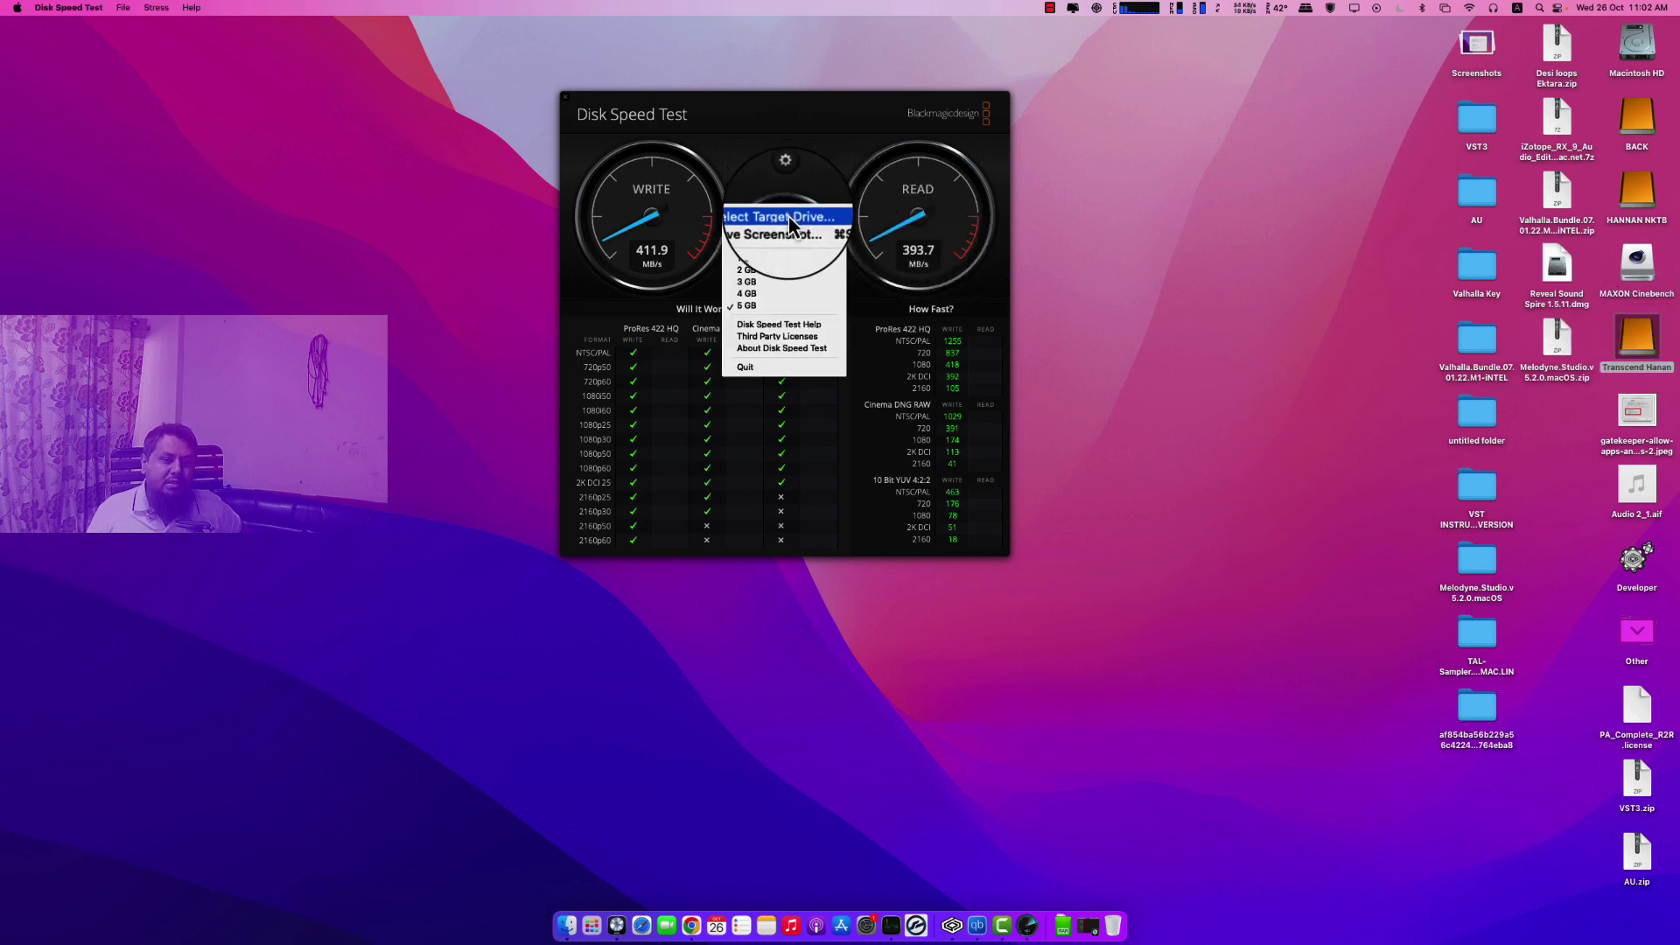
{"action": "left_click", "coordinate": [789, 217]}
{"action": "left_click", "coordinate": [635, 413]}
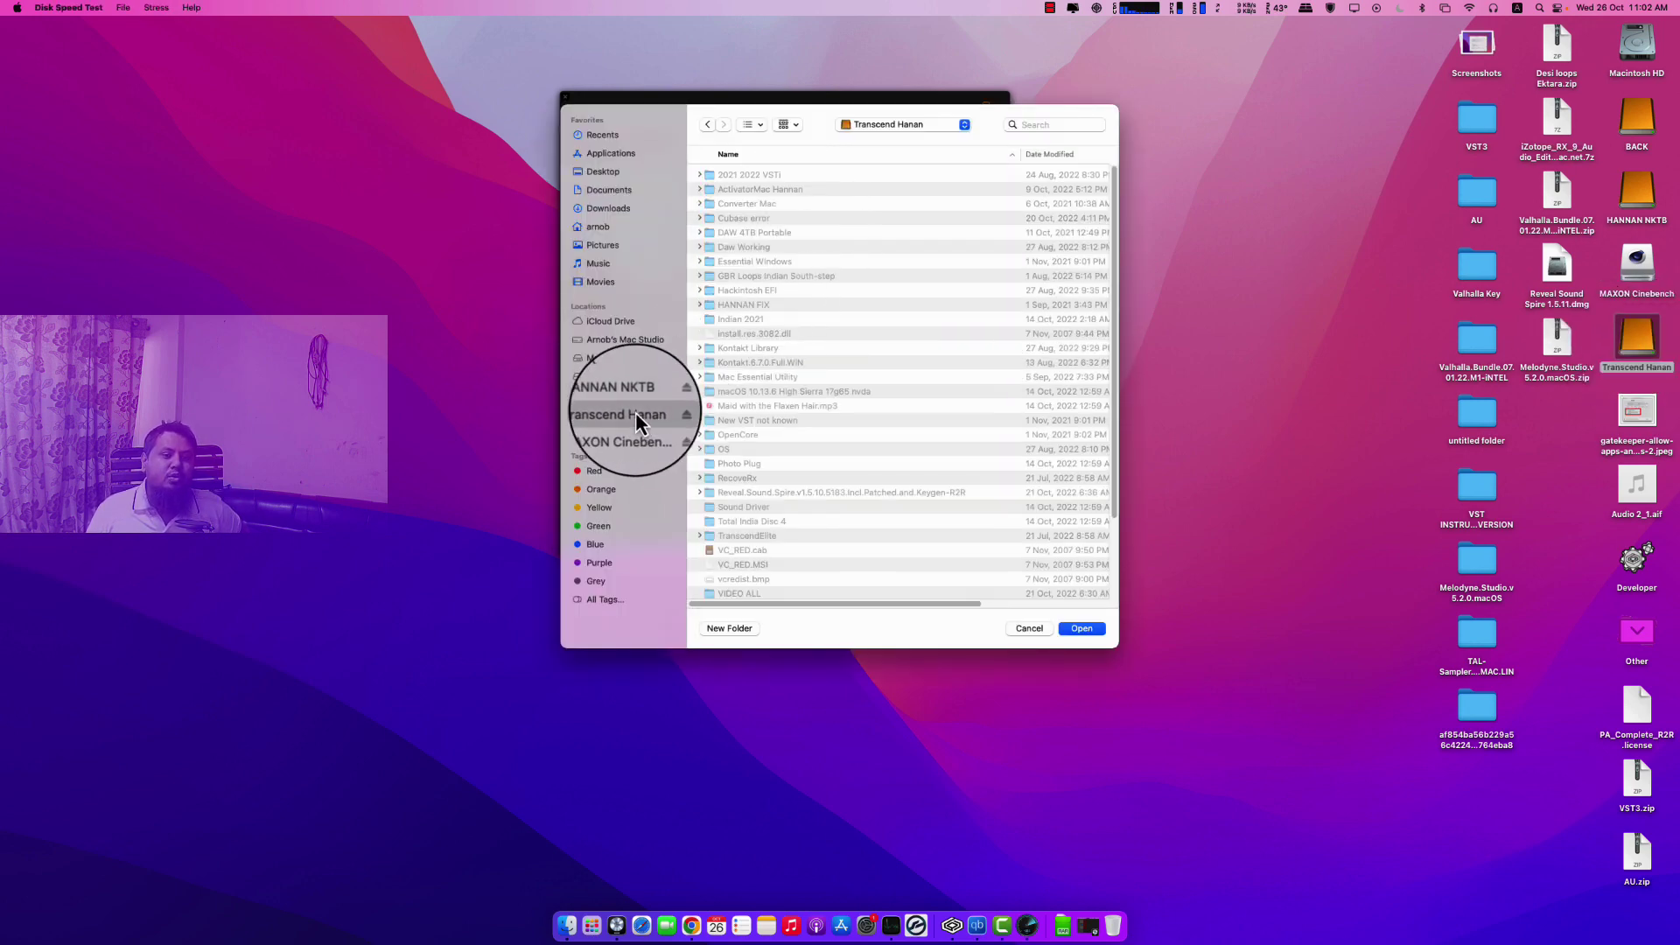
{"action": "left_click", "coordinate": [1082, 628]}
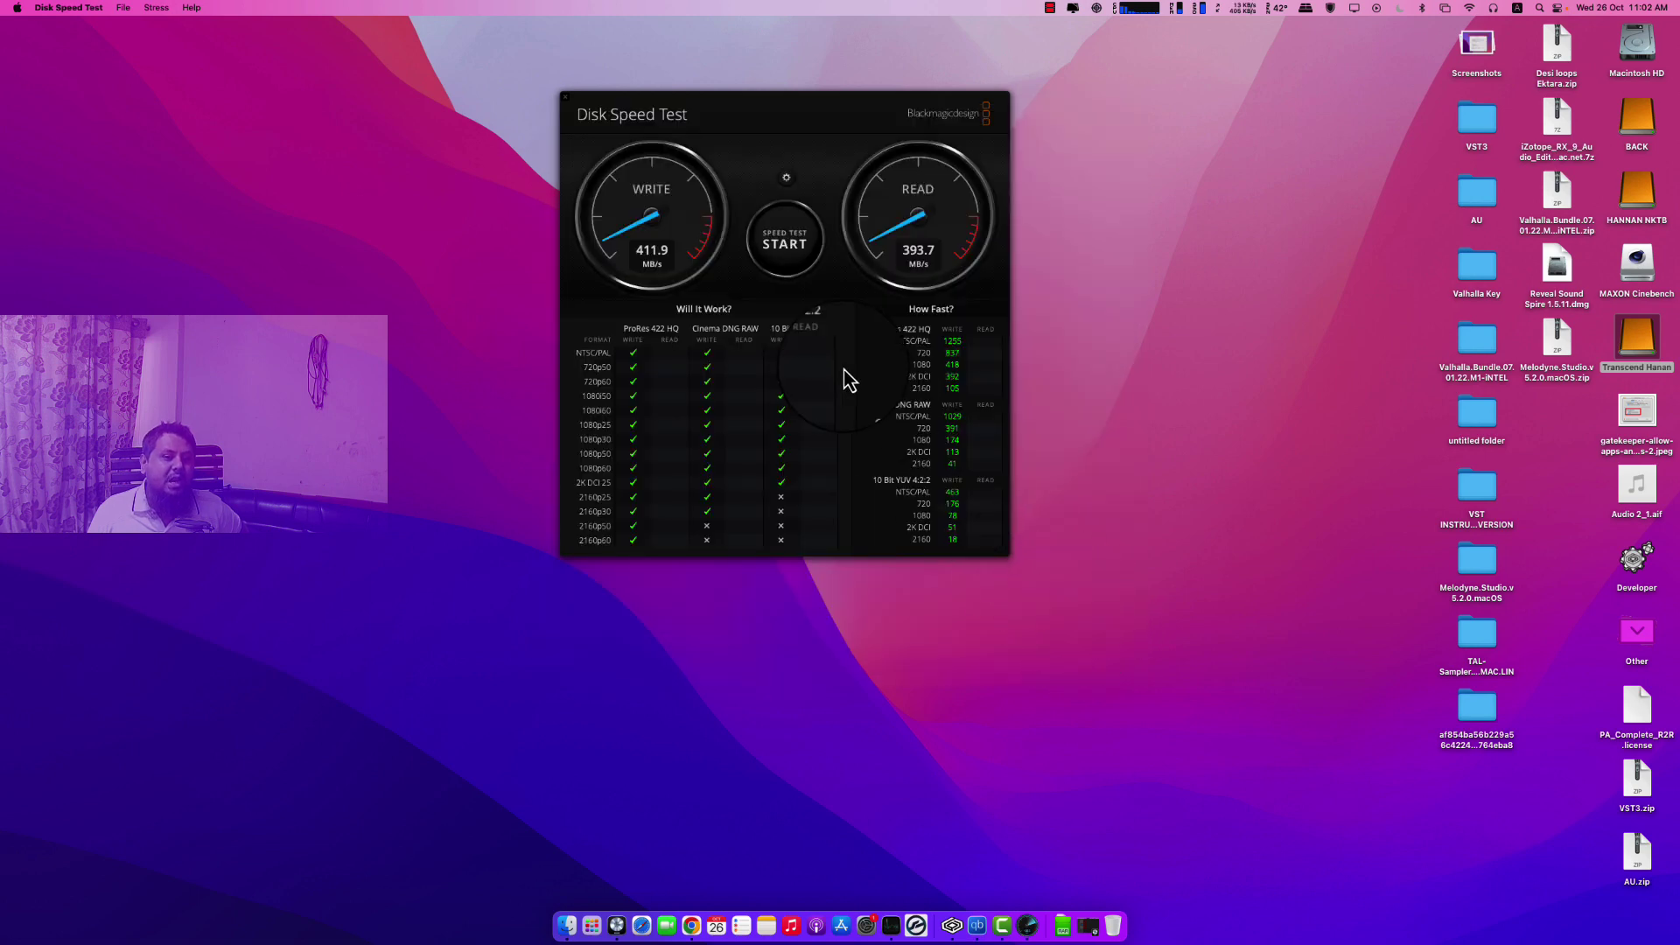
{"action": "left_click", "coordinate": [783, 245]}
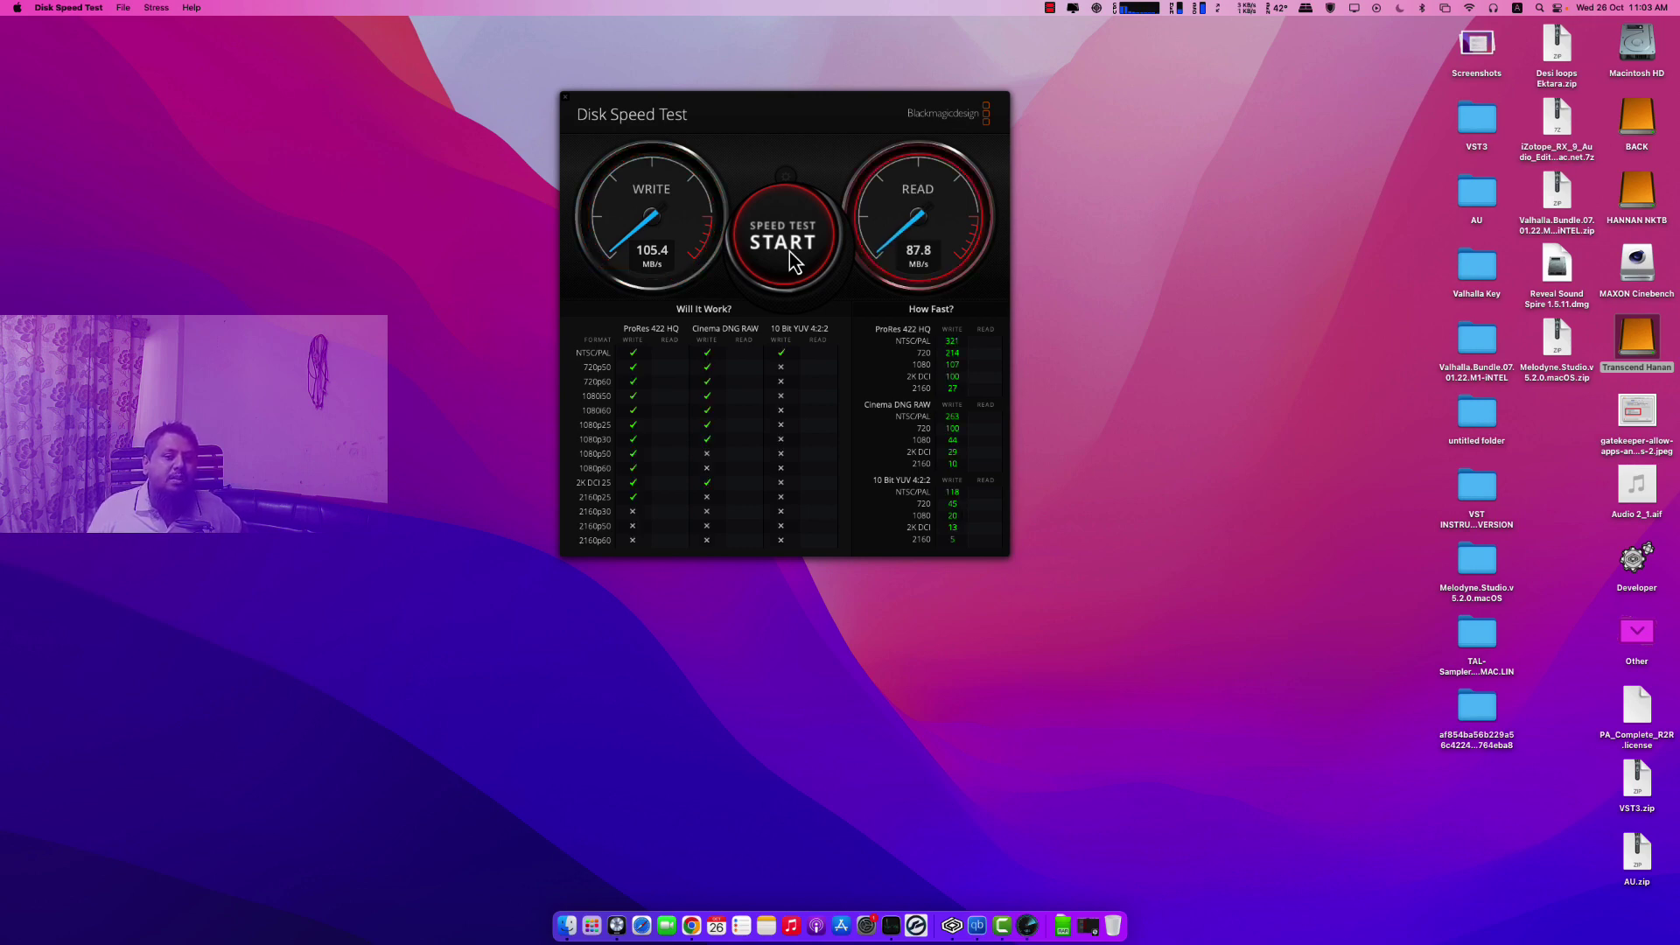
{"action": "left_click", "coordinate": [789, 250]}
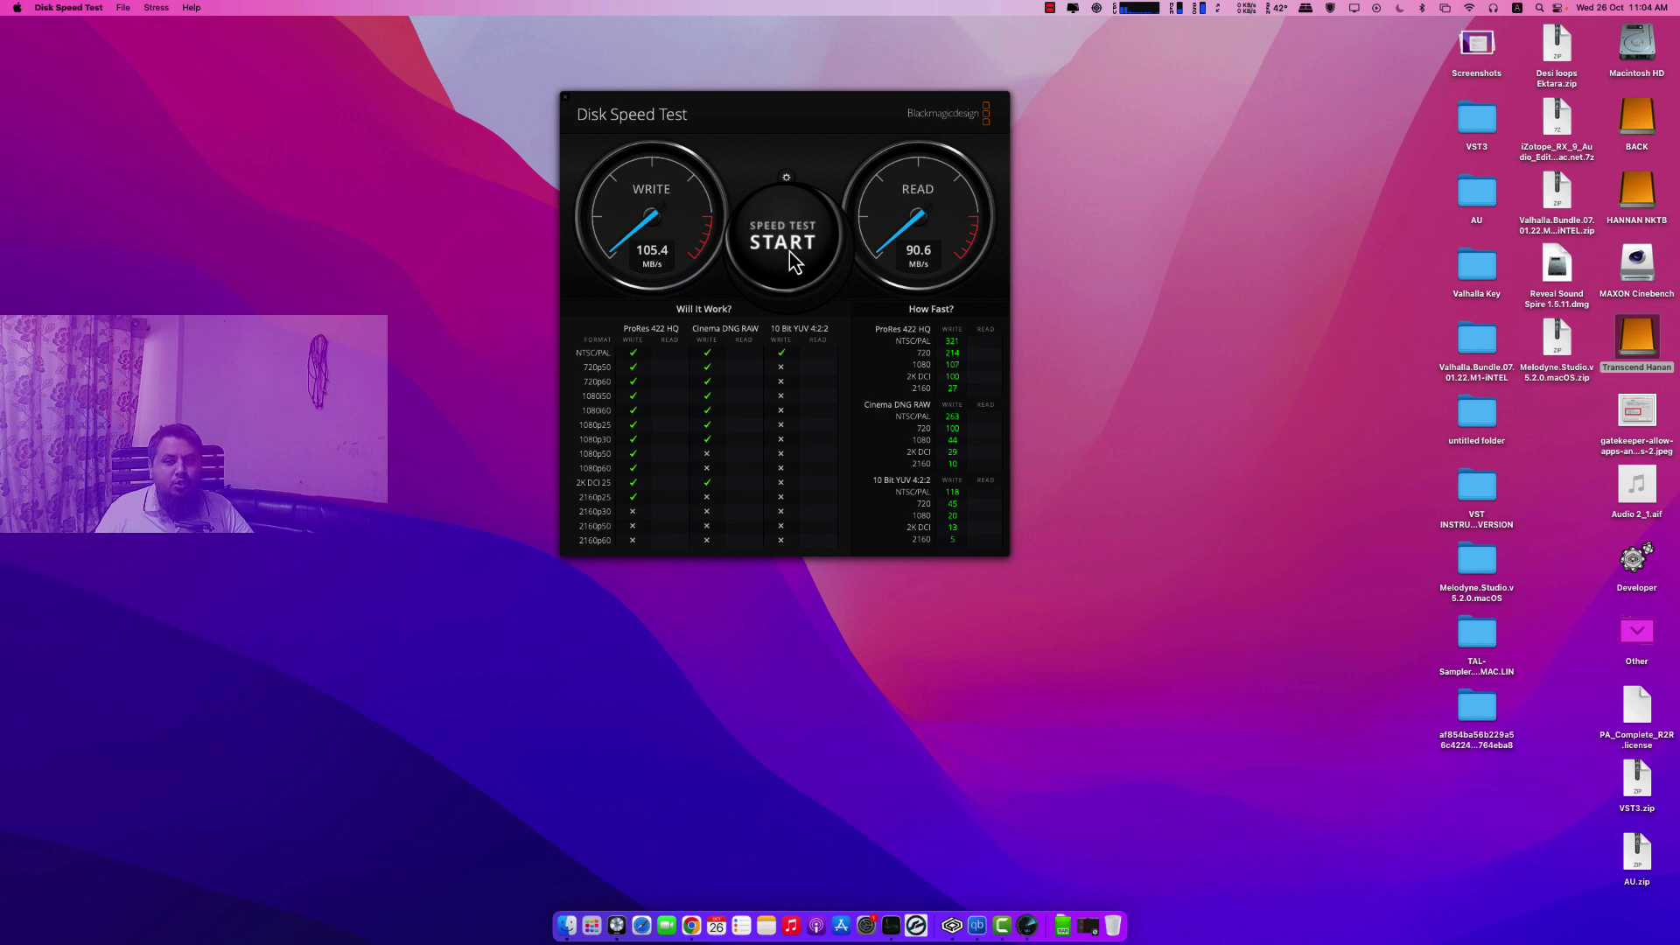
{"action": "left_click", "coordinate": [789, 250]}
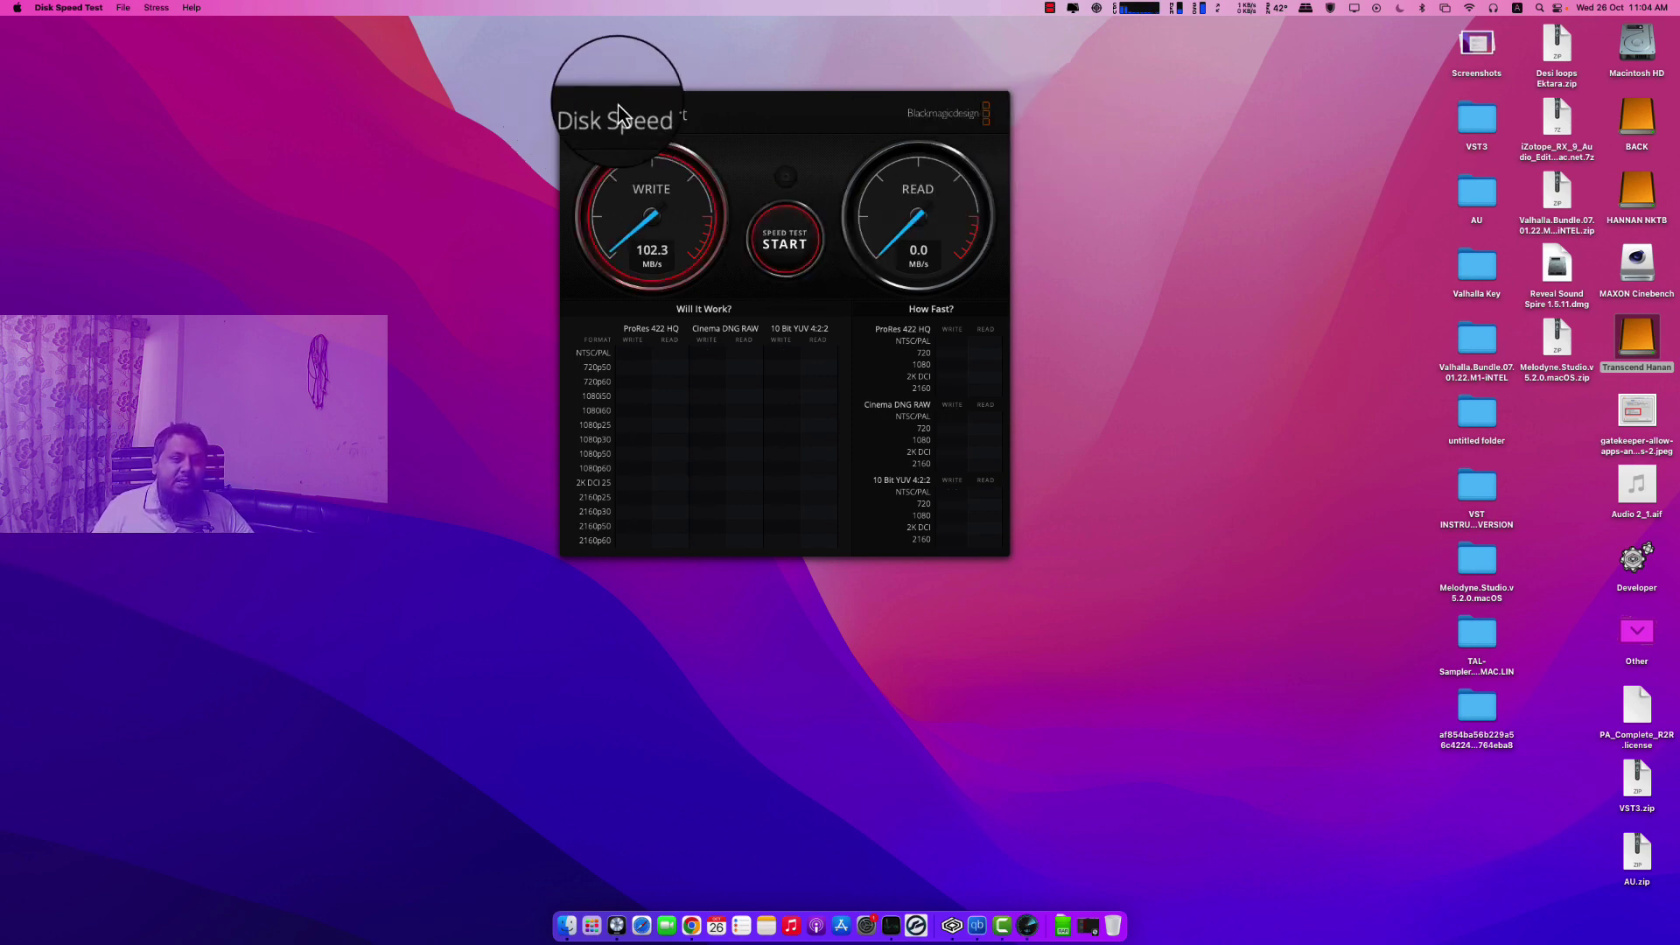
{"action": "left_click", "coordinate": [565, 95]}
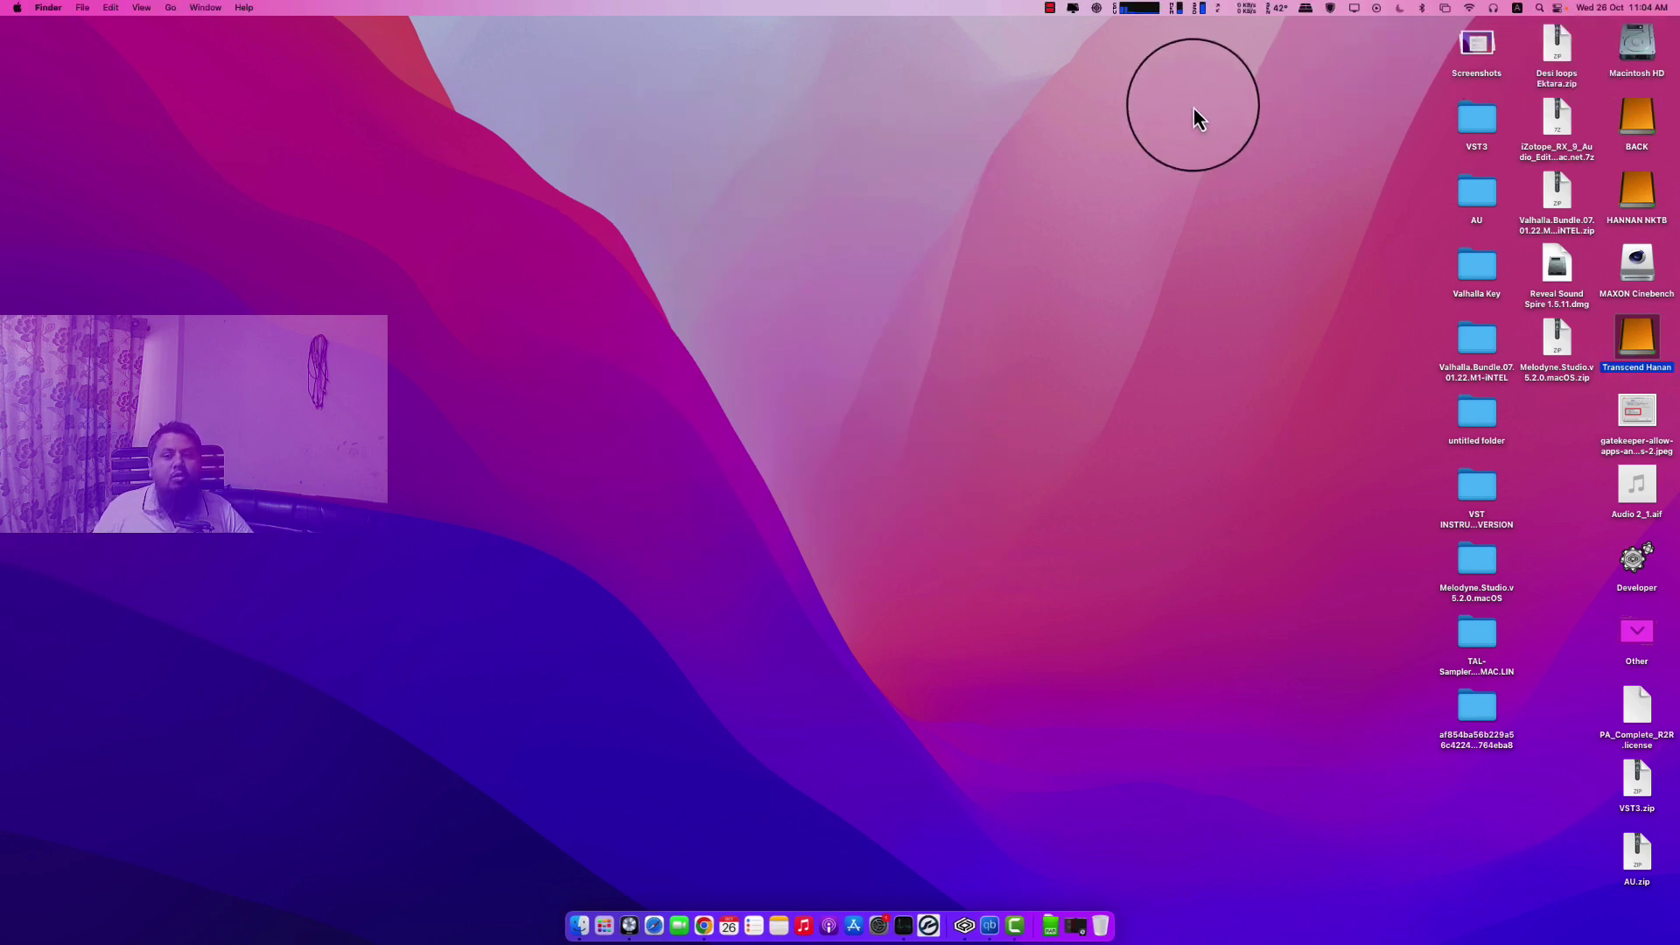
Step: Examine the CleanMyMac menu bar monitor and its settings options, and close it
{"action": "left_click", "coordinate": [608, 939]}
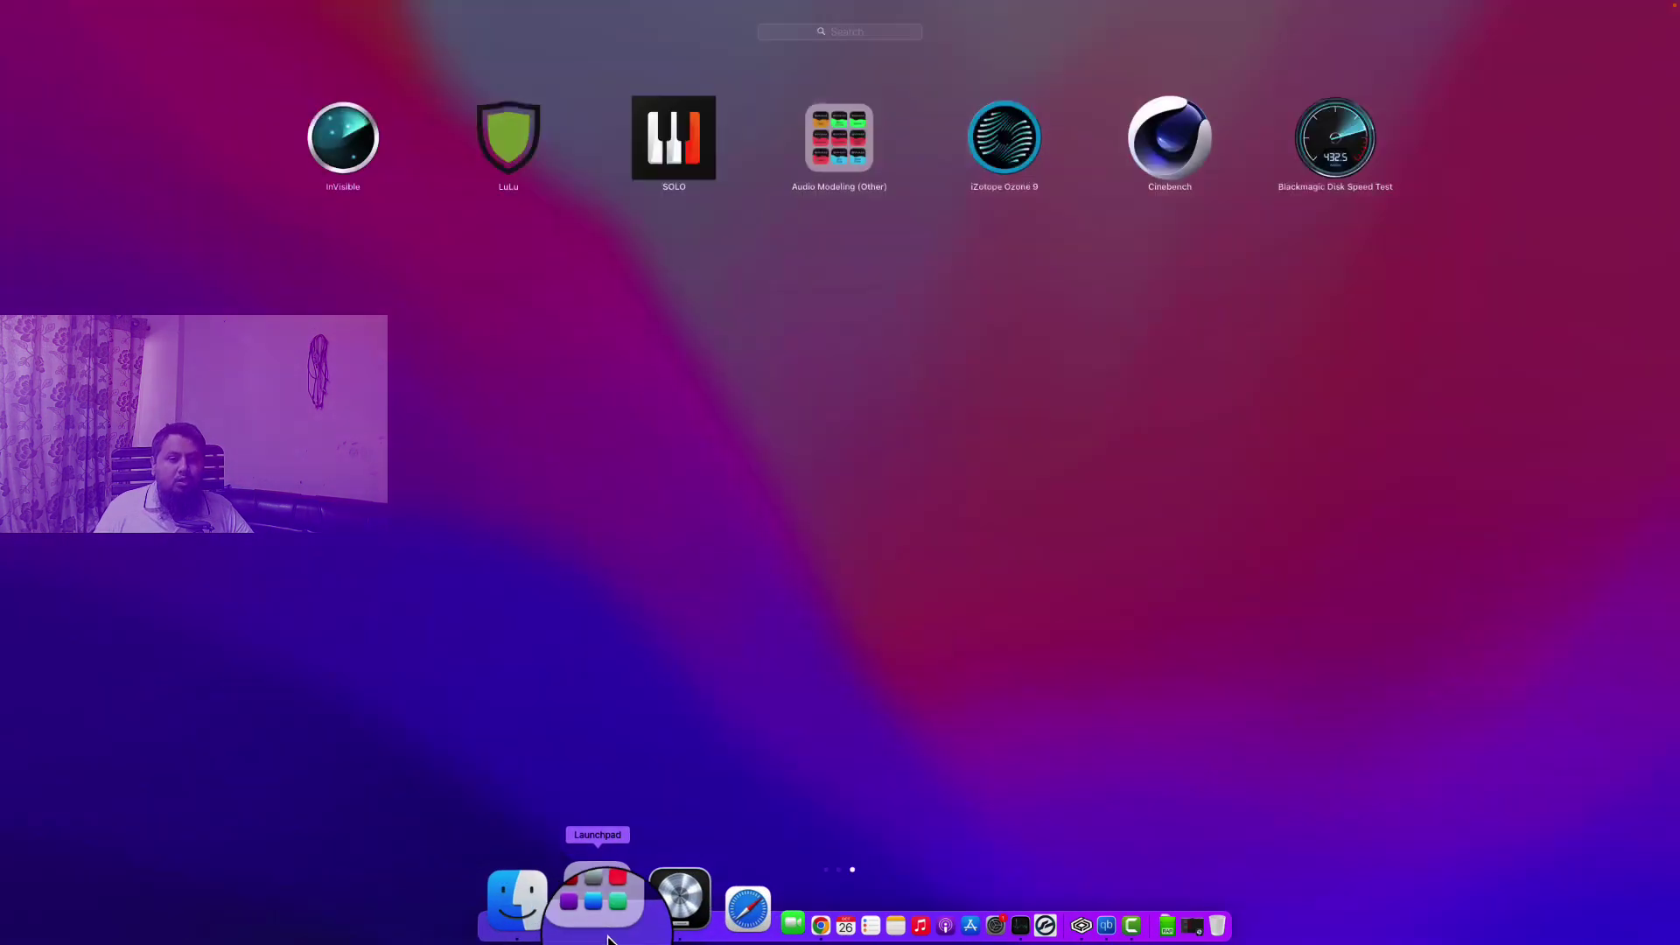
{"action": "left_click", "coordinate": [1053, 579]}
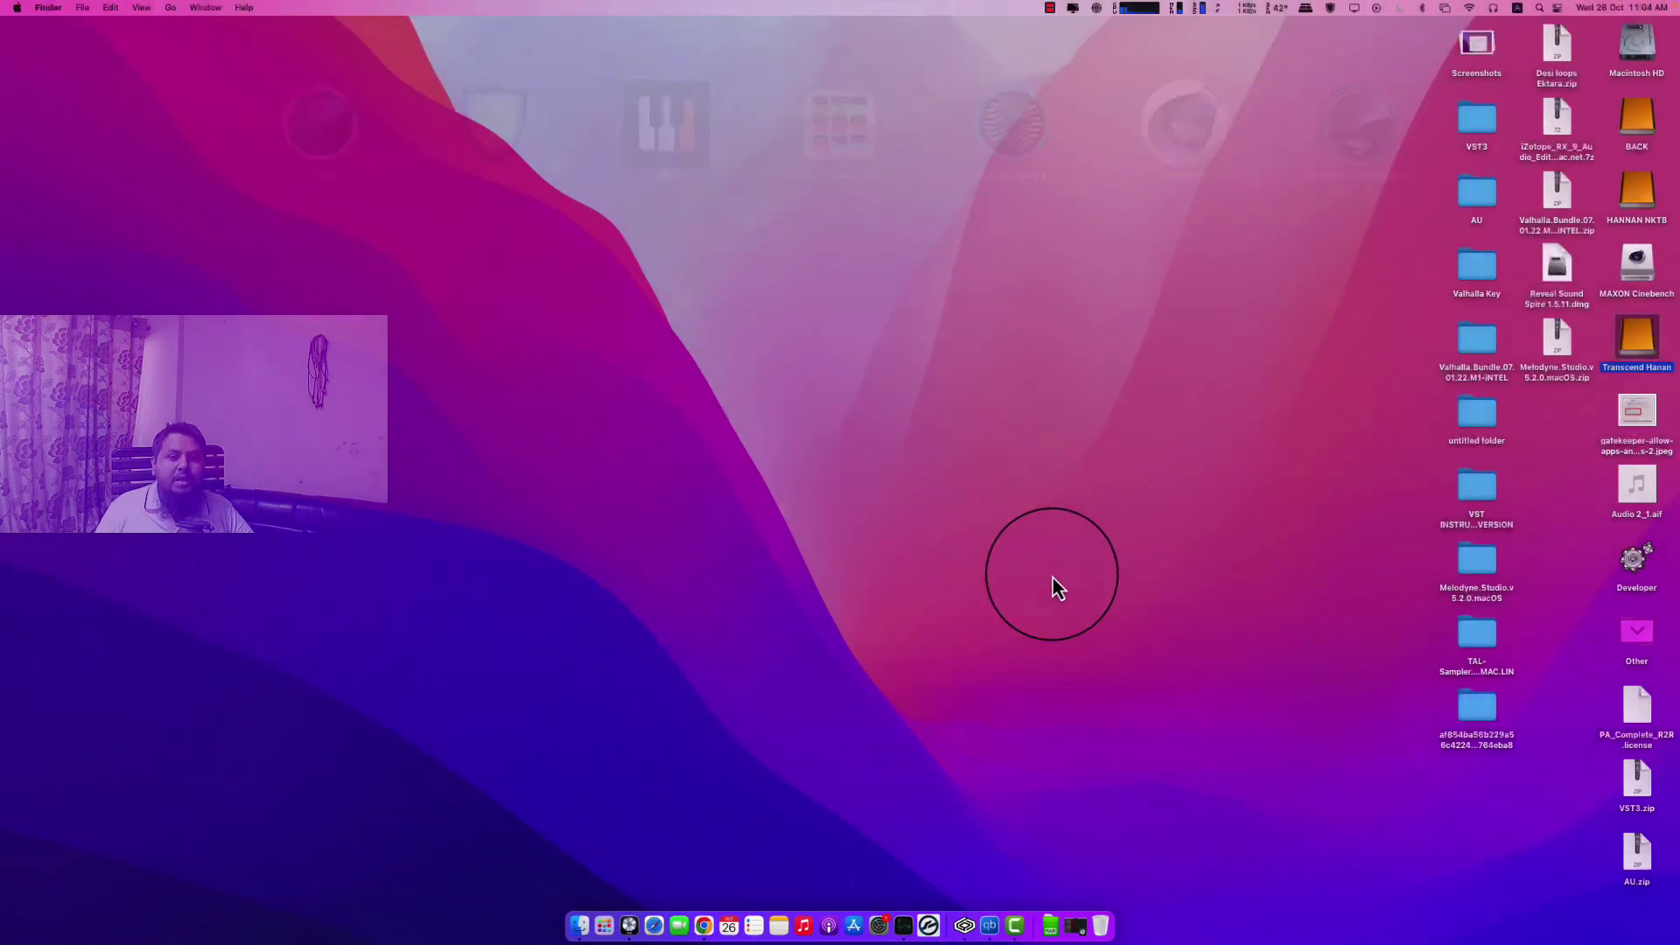
{"action": "left_click", "coordinate": [1072, 11]}
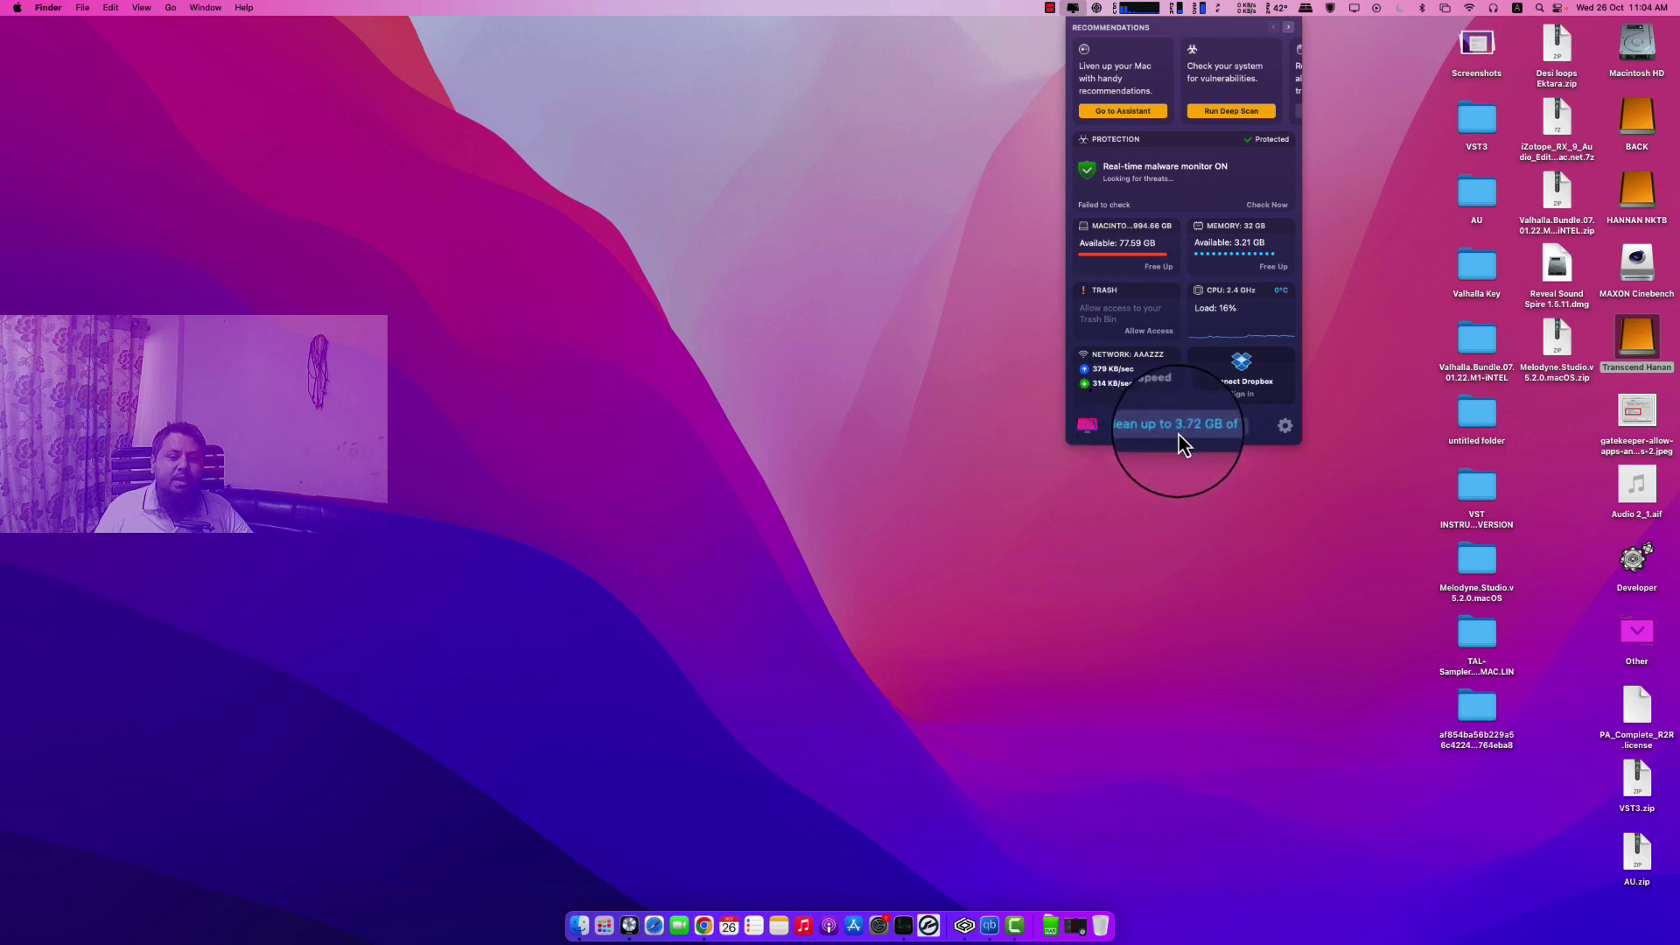
{"action": "left_click", "coordinate": [1288, 428]}
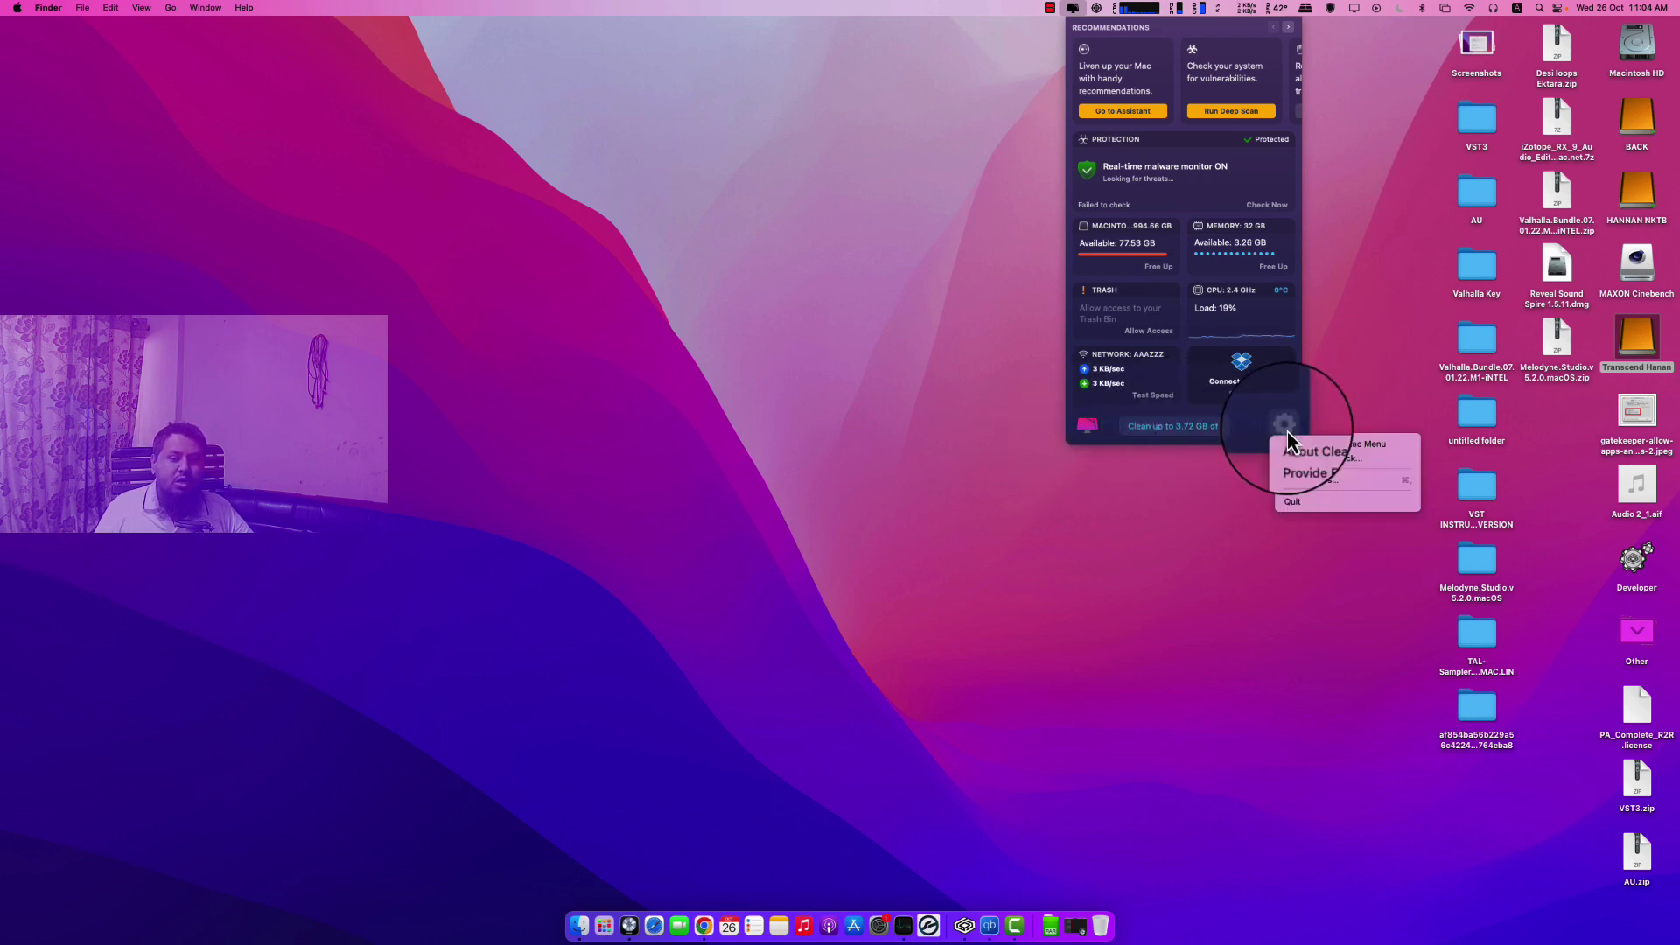
{"action": "left_click", "coordinate": [1351, 348]}
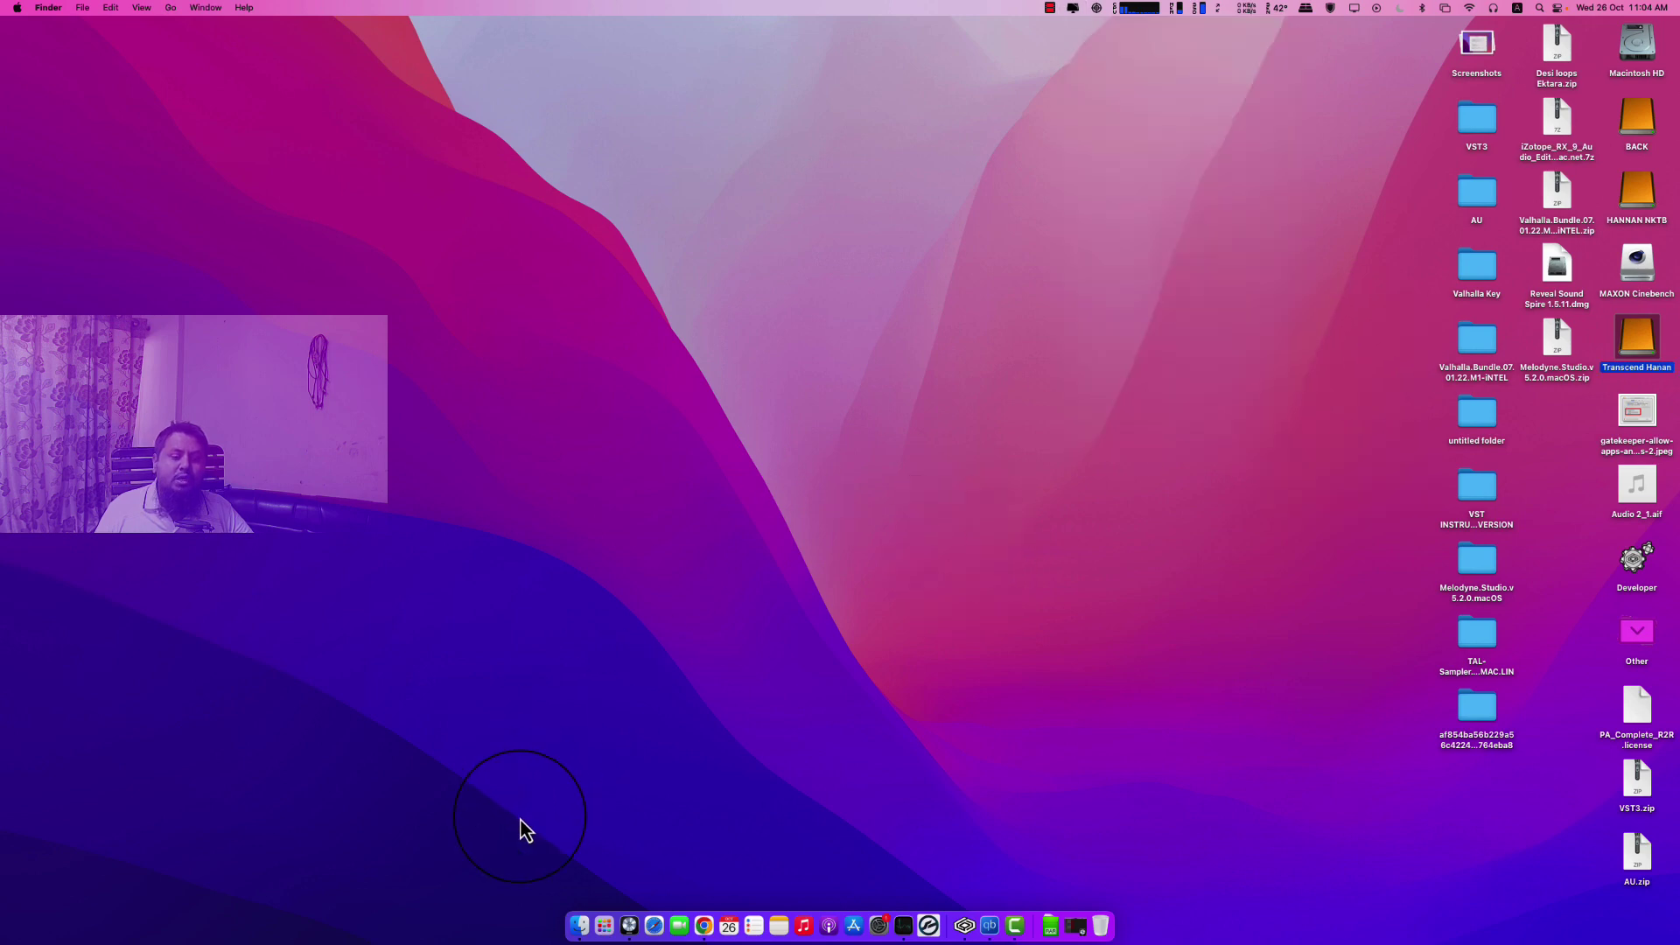
Step: Search the installed apps for CL to launch CleanMyMac X, and open the Applications folder on Macintosh HD
{"action": "left_click", "coordinate": [604, 925]}
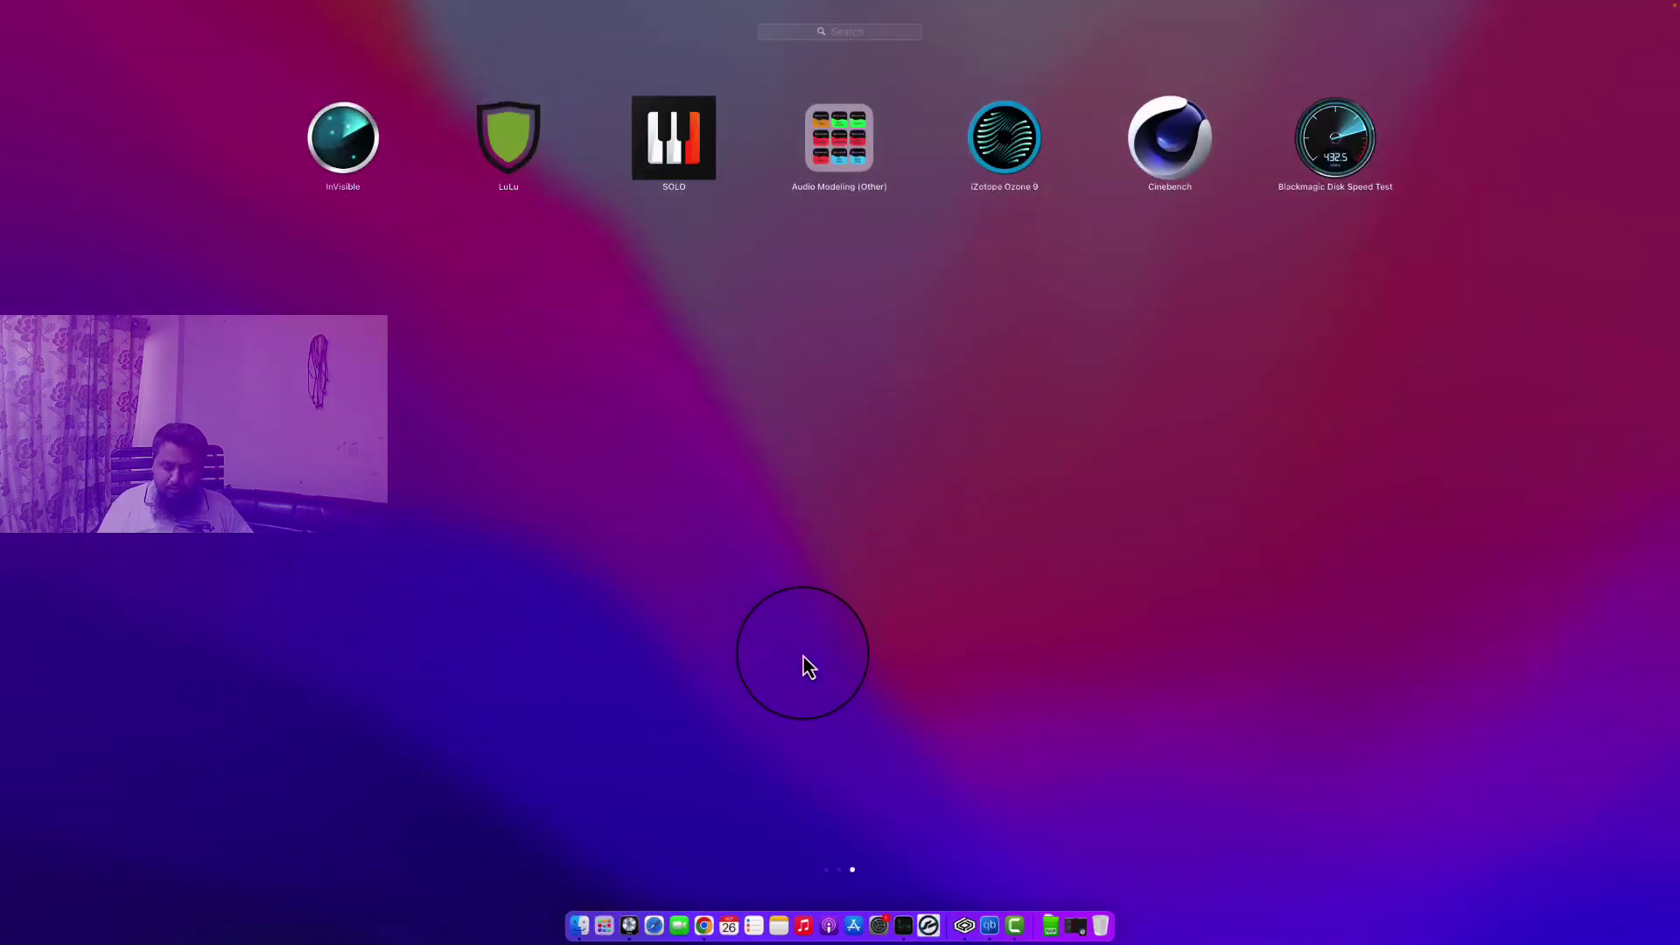
{"action": "type", "text": "CL"}
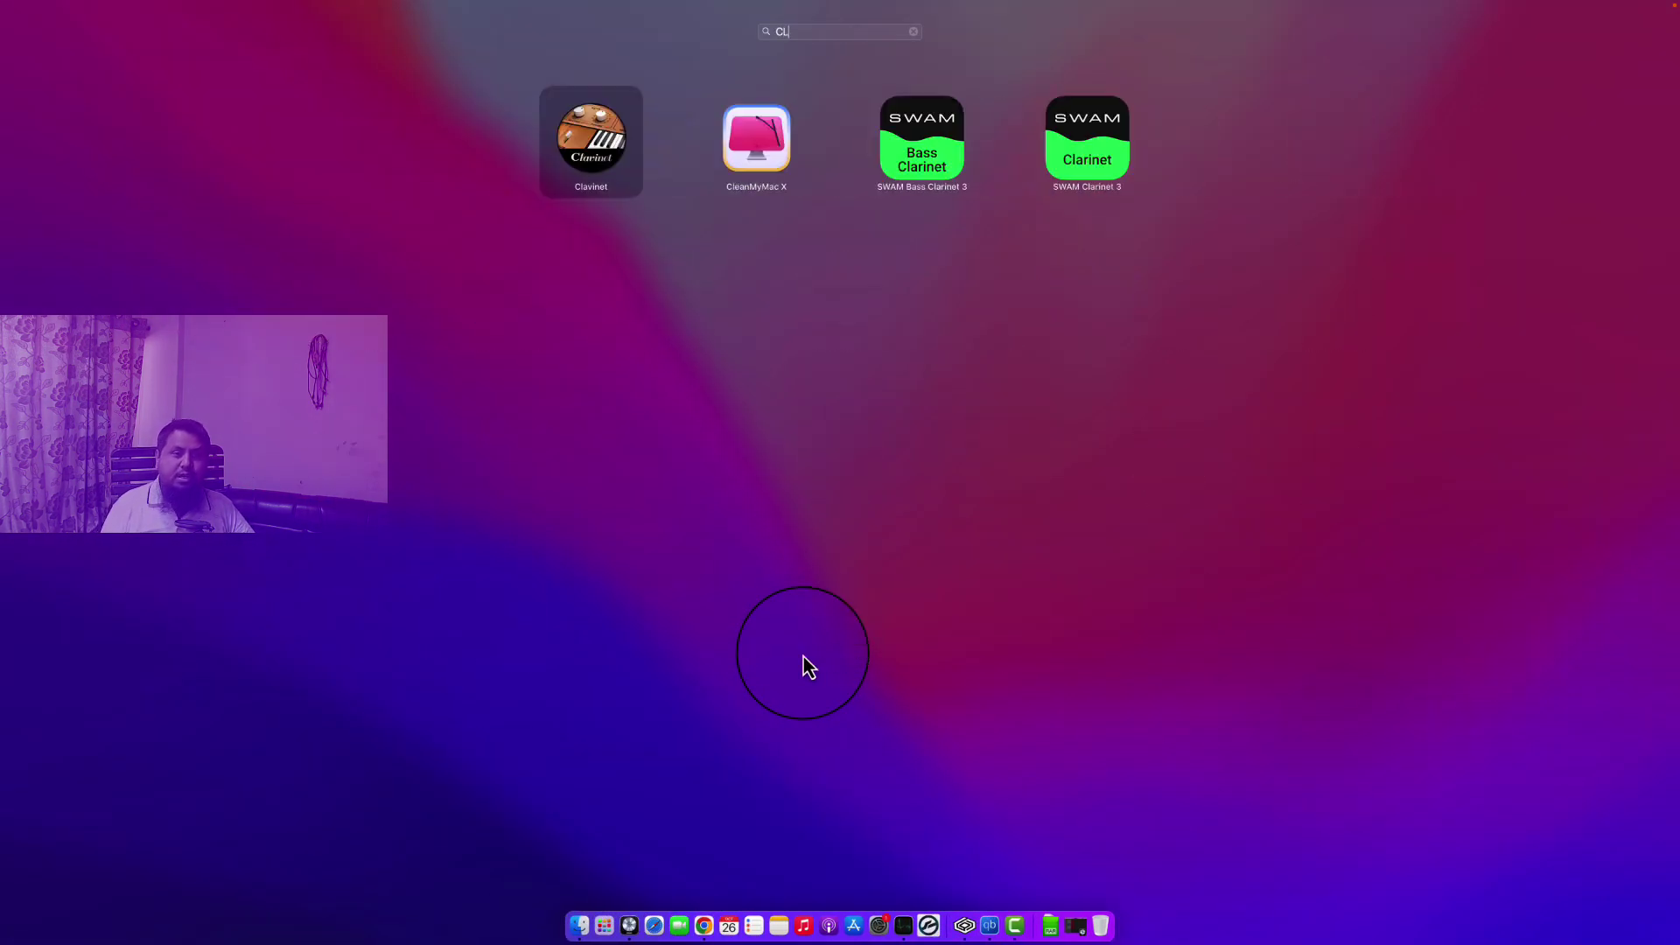
{"action": "left_click", "coordinate": [722, 137]}
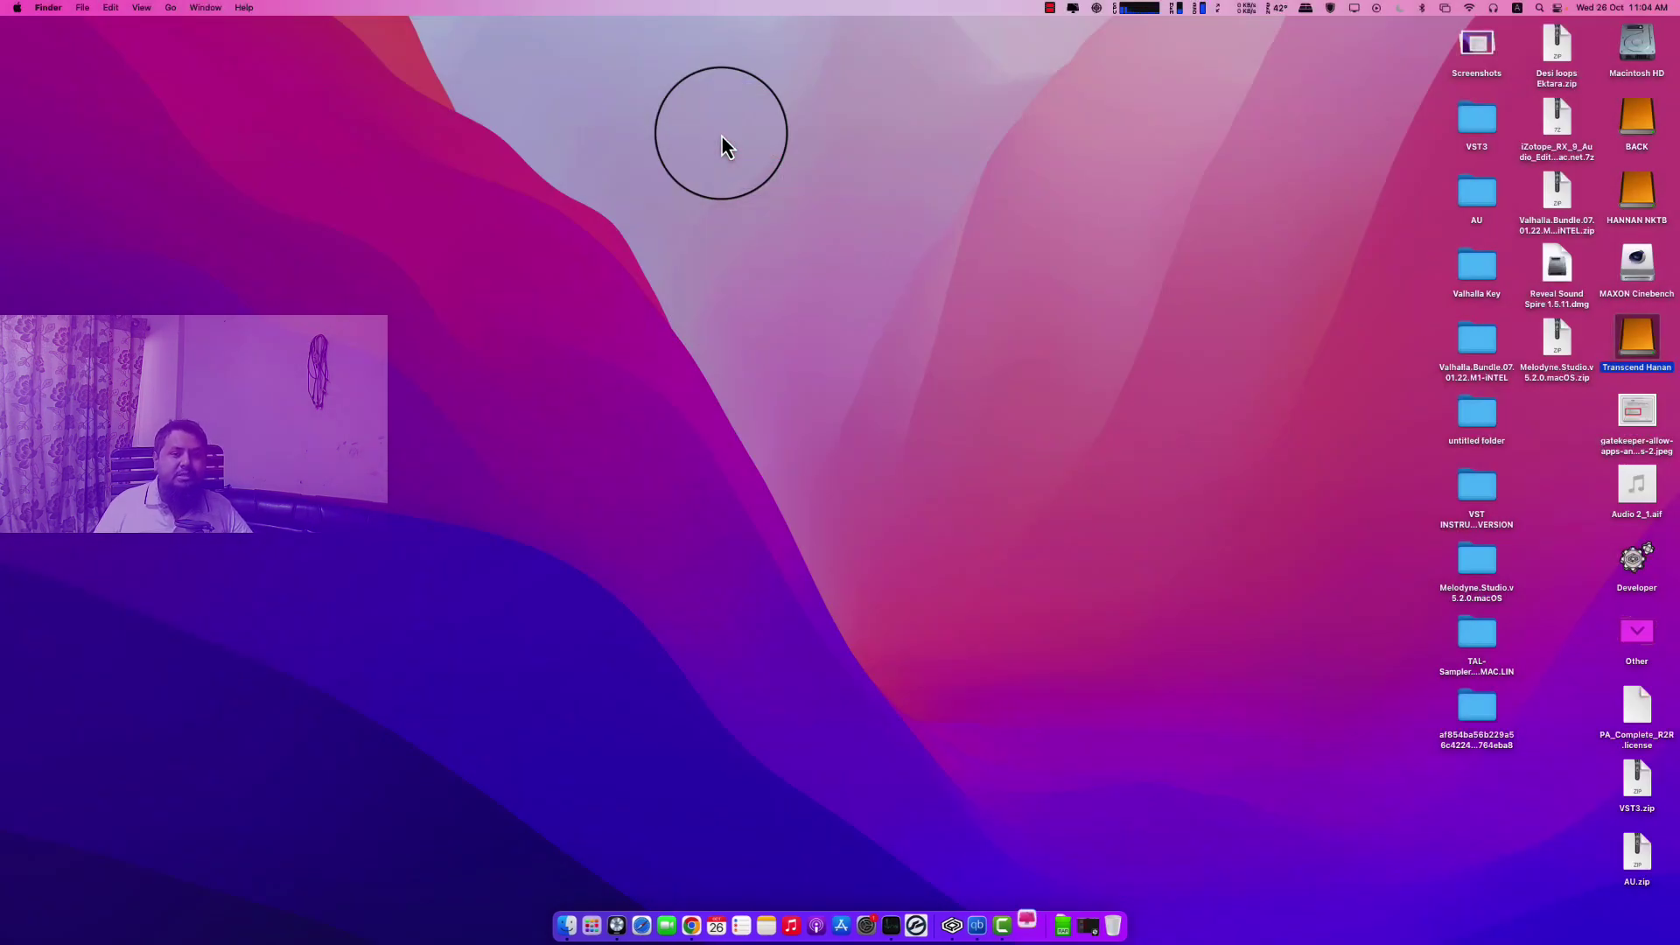
{"action": "double_click", "coordinate": [1648, 48]}
{"action": "double_click", "coordinate": [805, 159]}
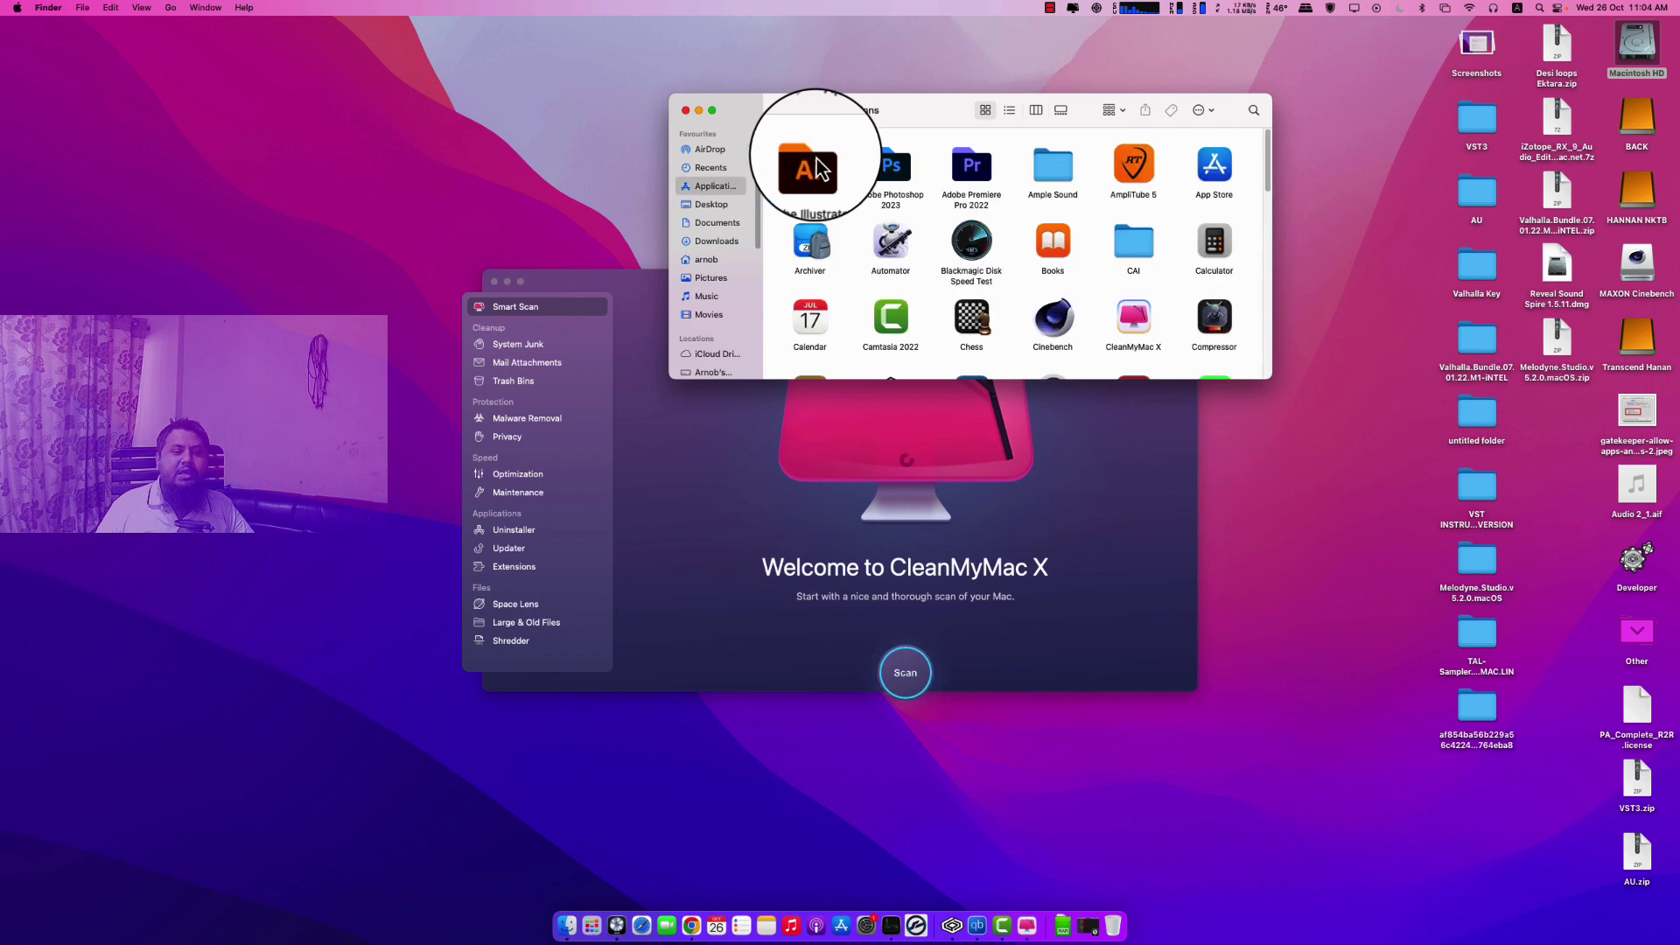
Step: Close the Applications folder, open the CleanMyMac X Uninstaller, and browse its full list of installed applications
{"action": "left_click", "coordinate": [819, 171]}
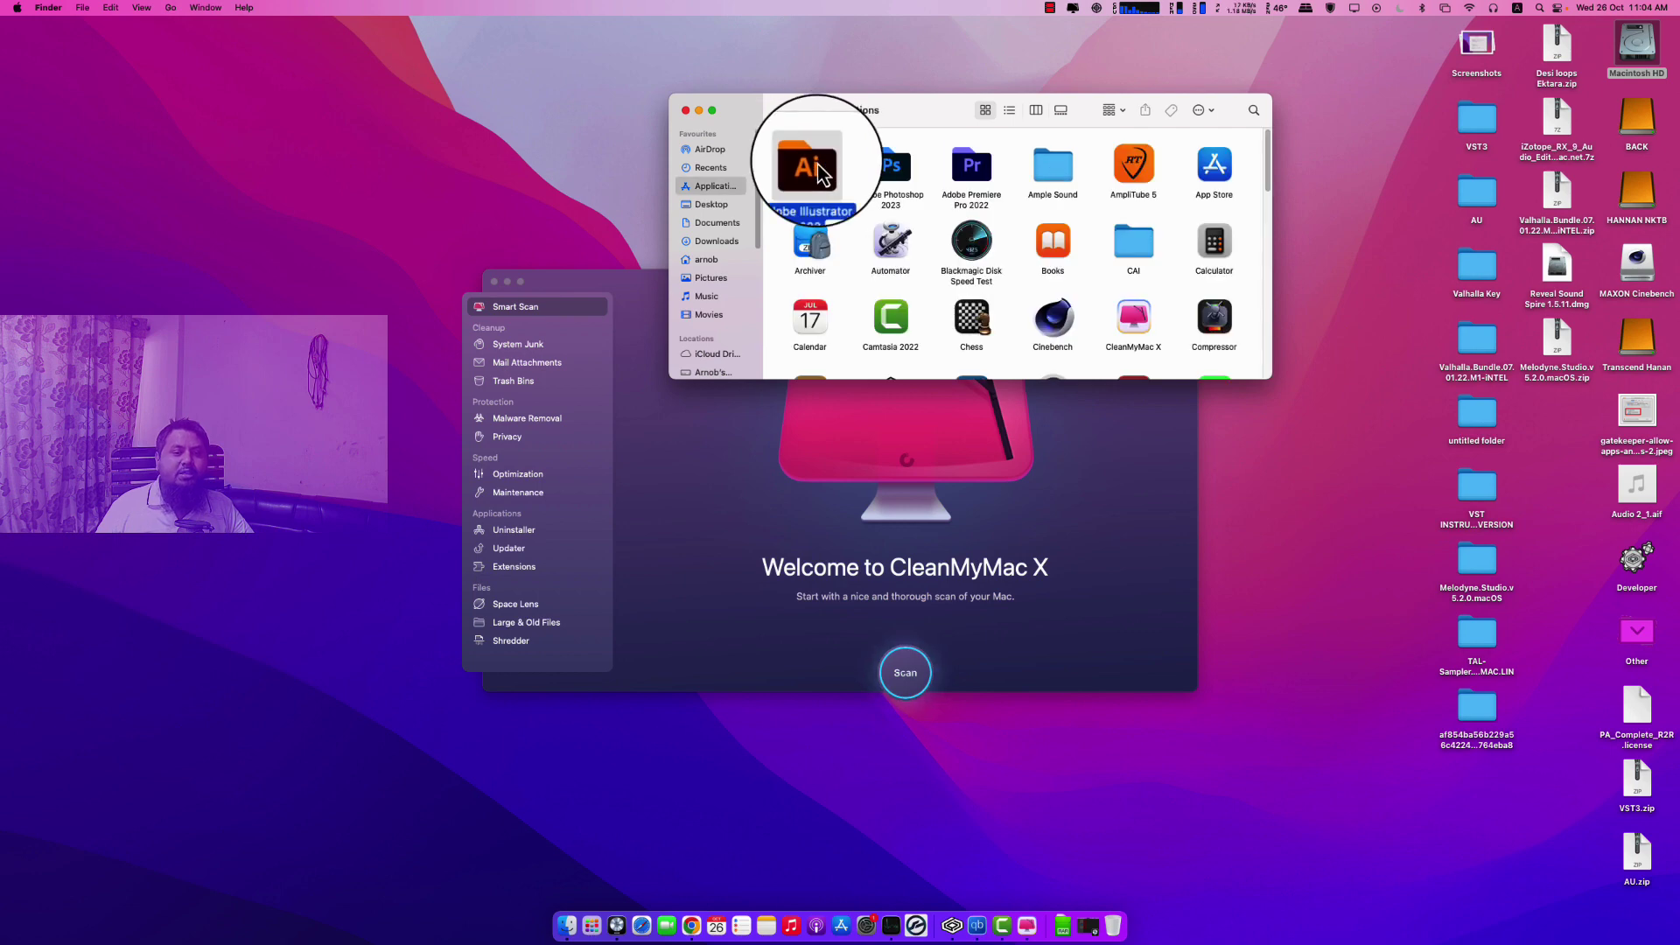
{"action": "left_click", "coordinate": [686, 110]}
{"action": "left_click", "coordinate": [788, 286]}
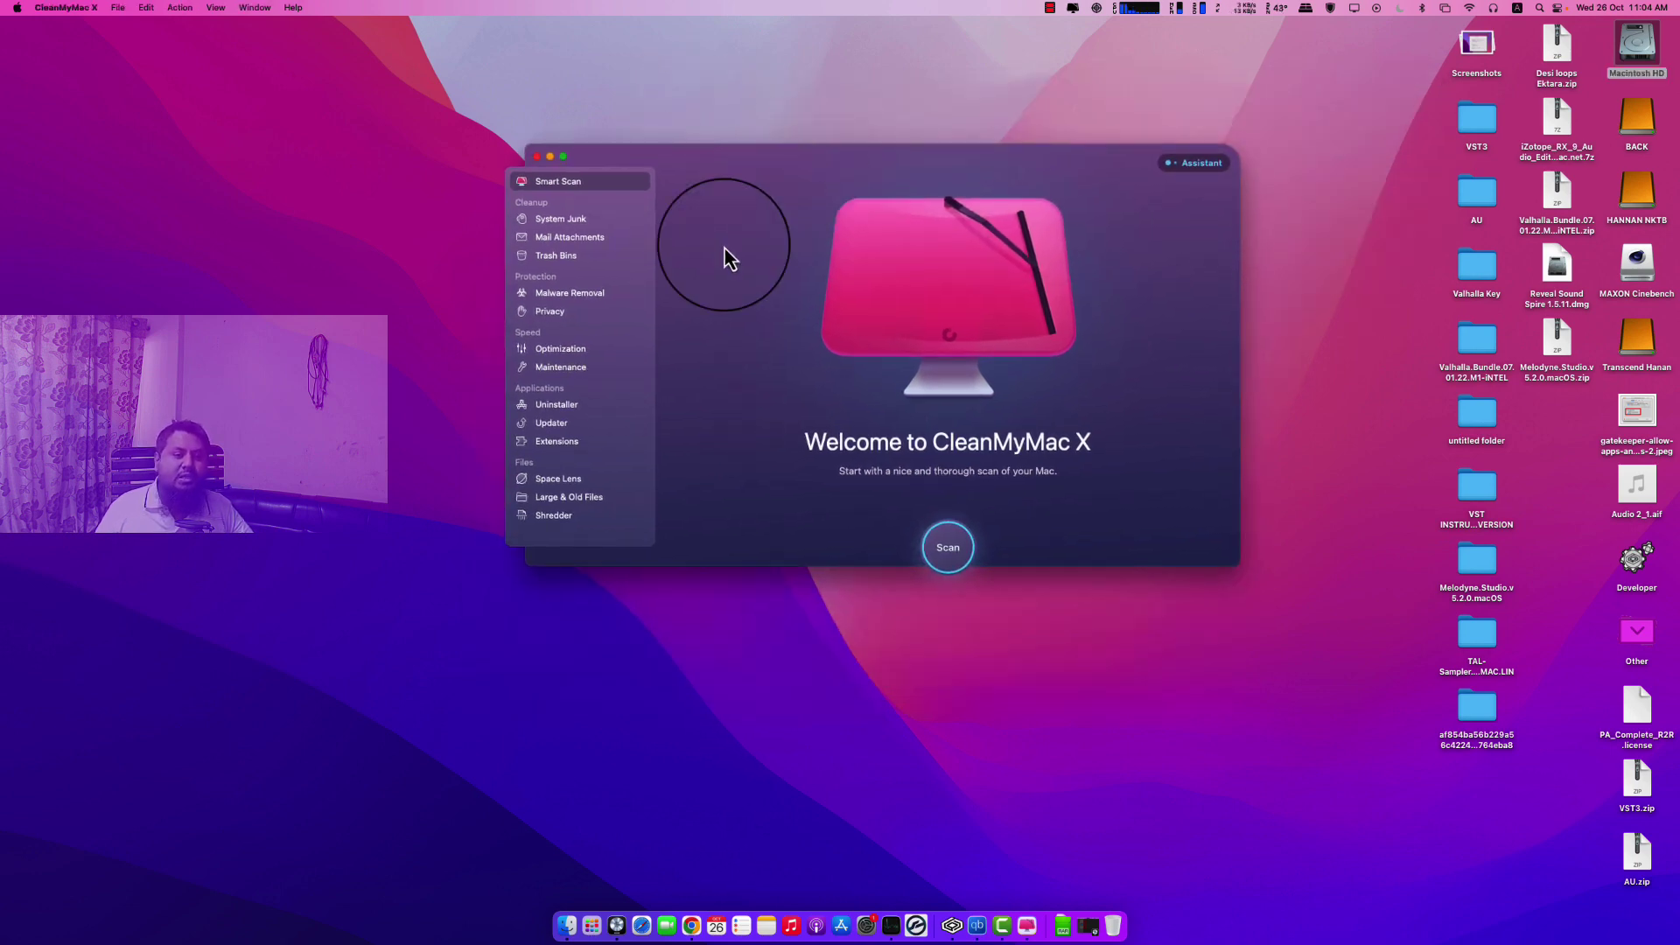
{"action": "left_click", "coordinate": [564, 410]}
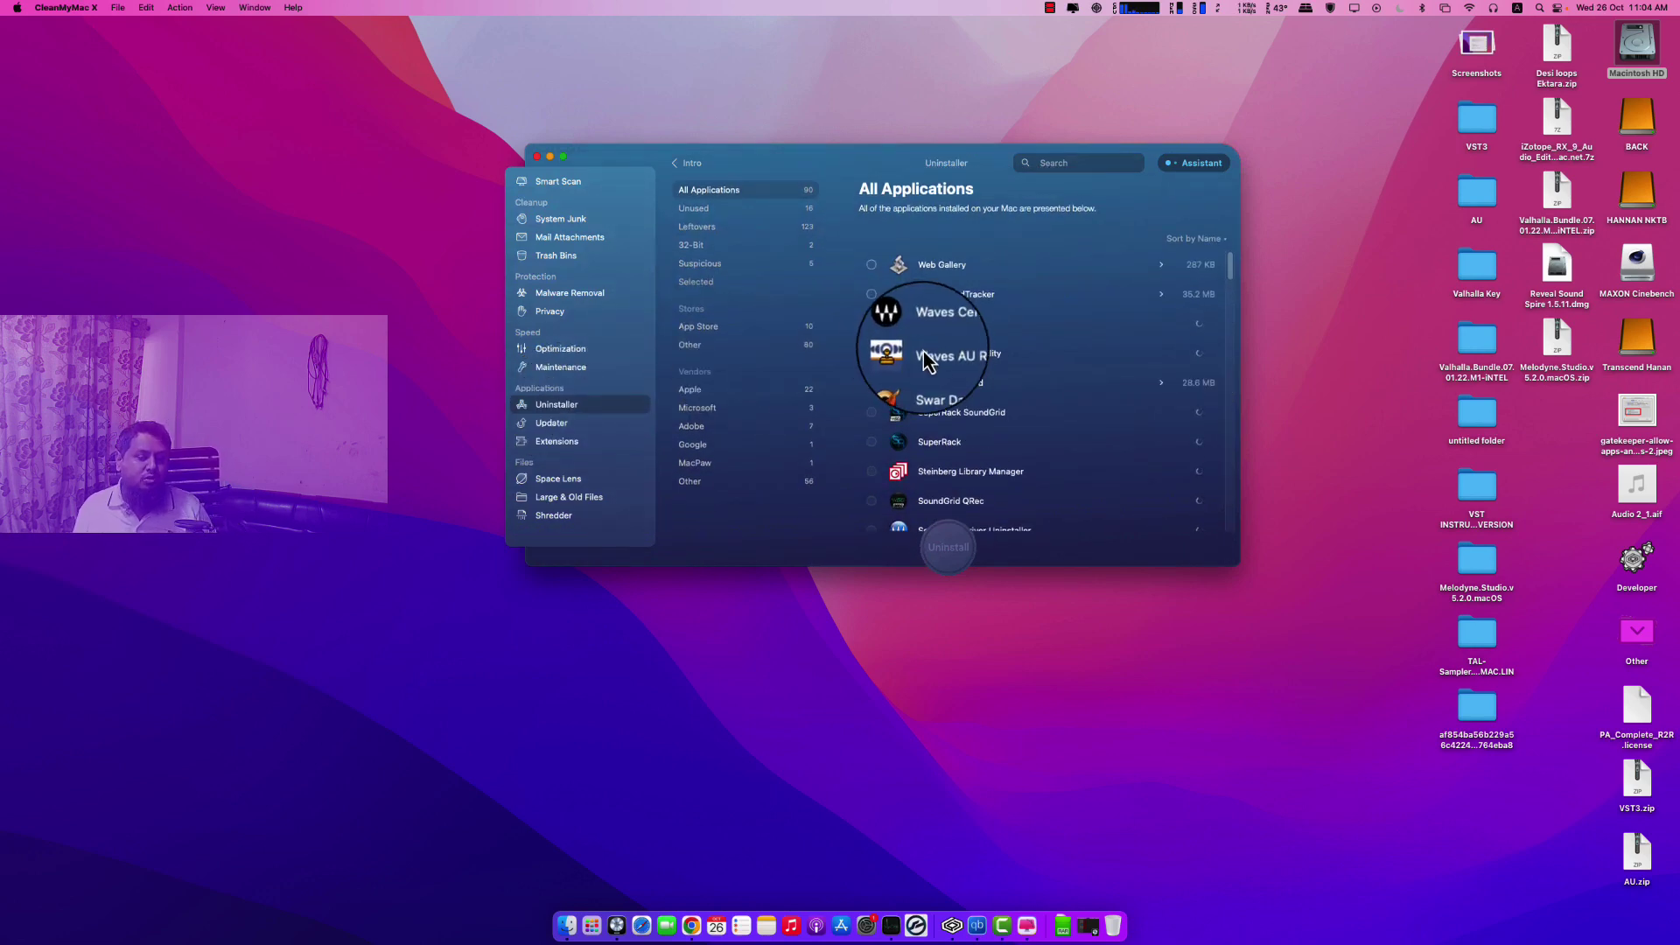
{"action": "scroll", "coordinate": [933, 360], "scroll_direction": "down", "scroll_amount": 15}
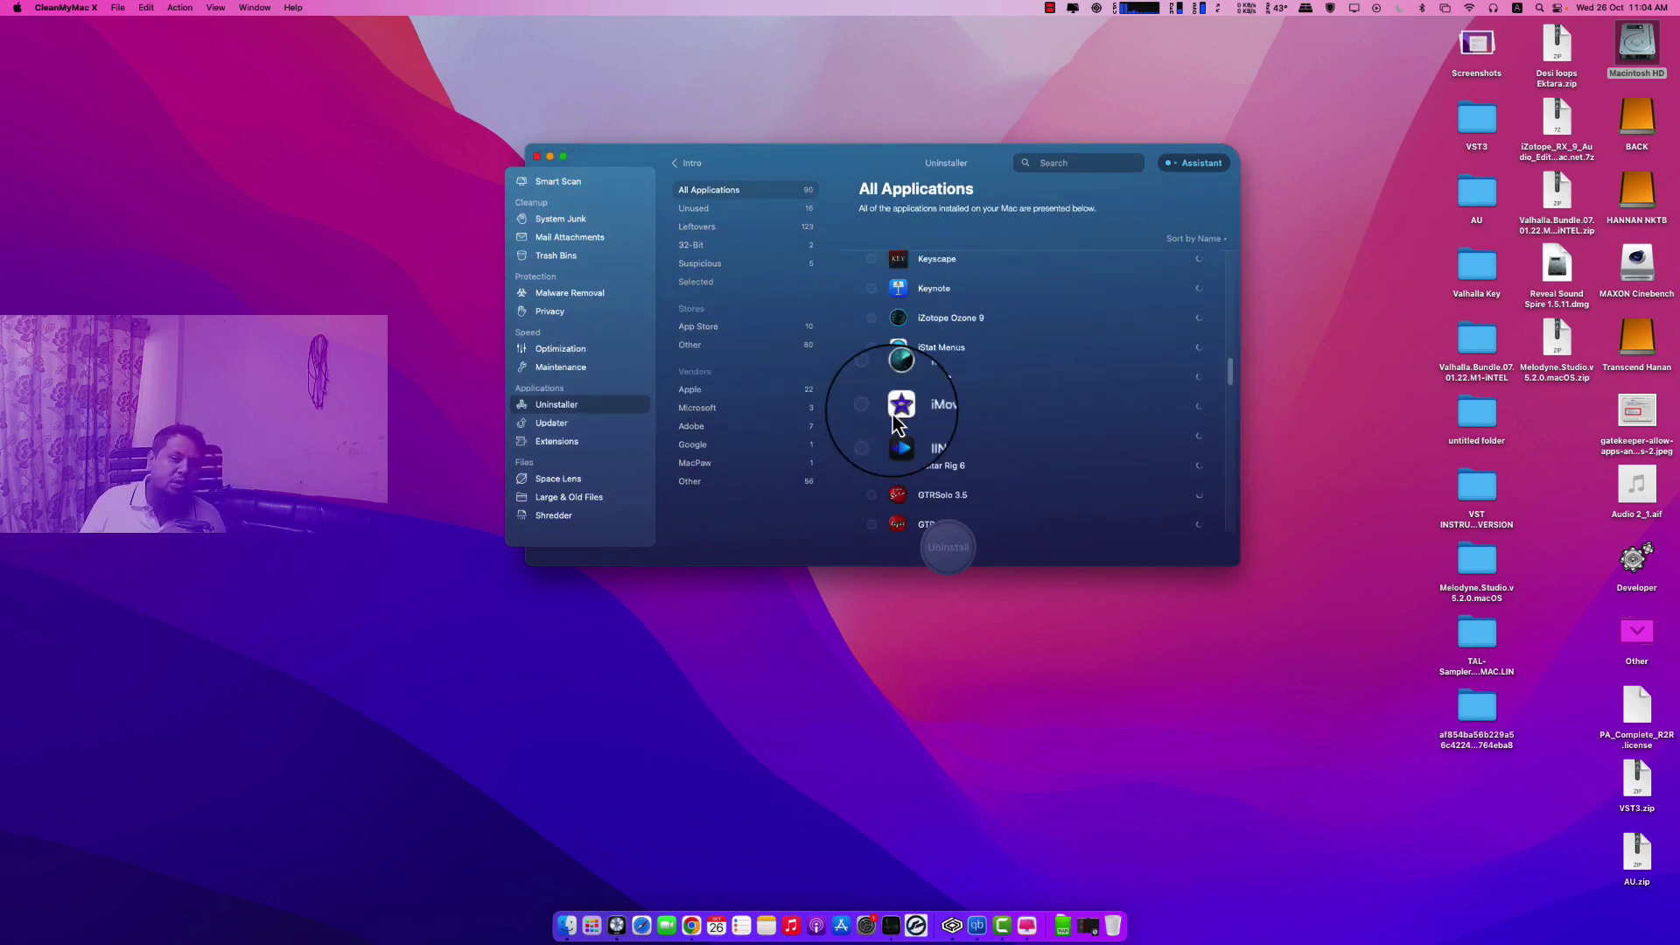
{"action": "scroll", "coordinate": [896, 423], "scroll_direction": "down", "scroll_amount": 10}
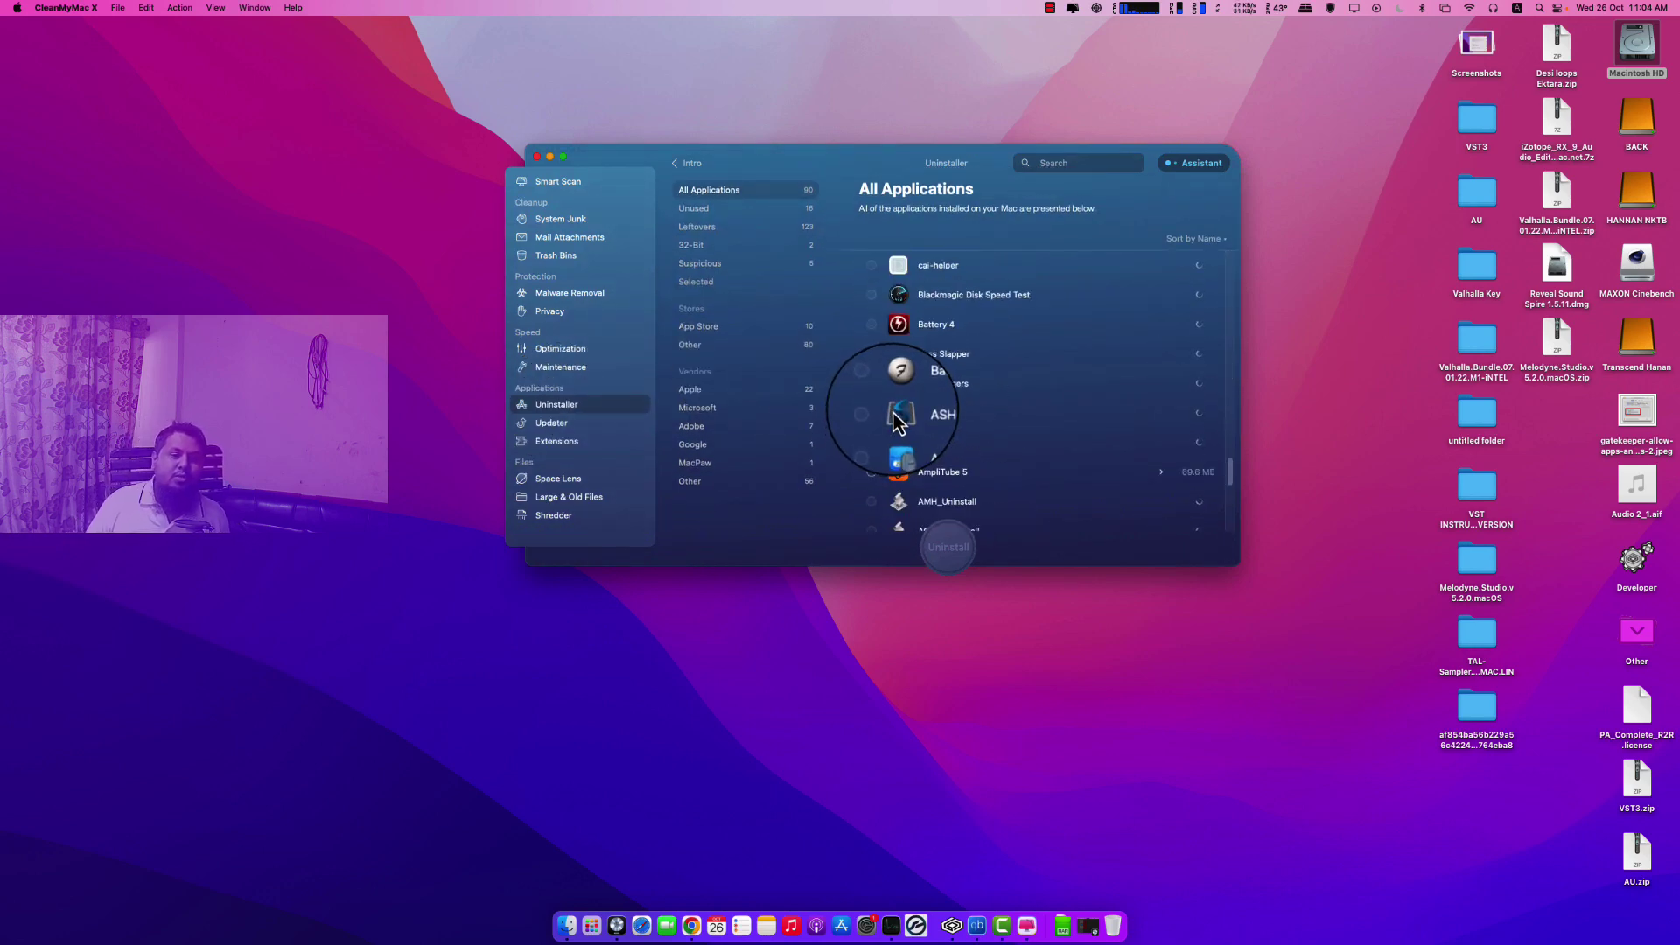
{"action": "scroll", "coordinate": [897, 423], "scroll_direction": "down", "scroll_amount": 5}
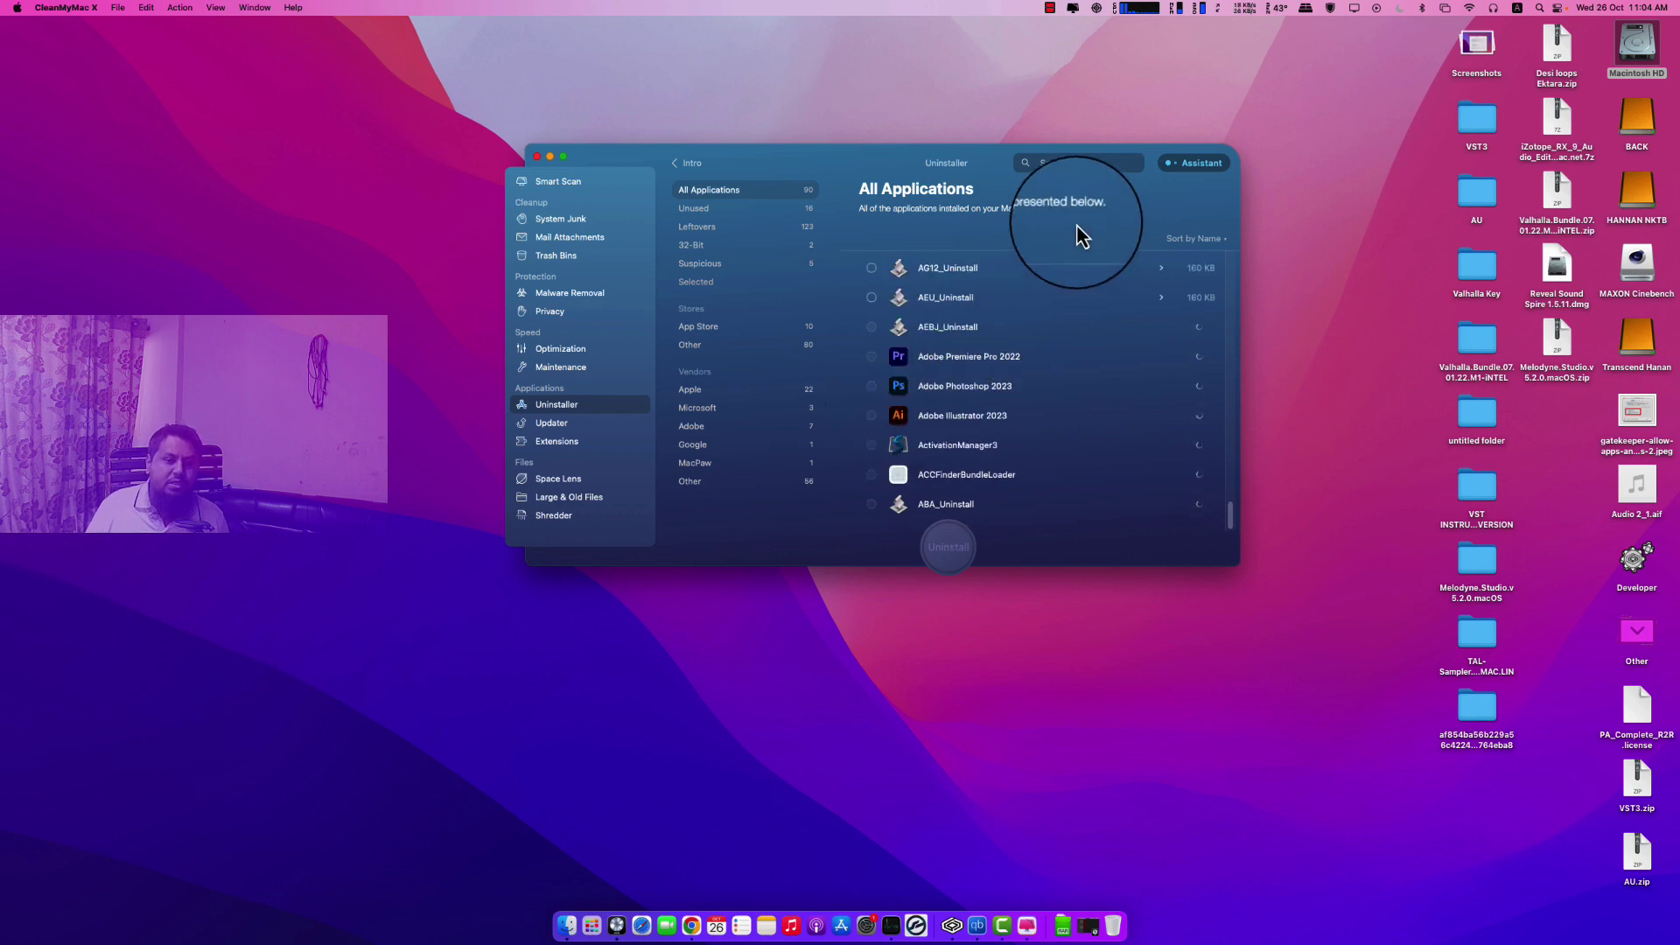
Step: Search the Uninstaller for CHR and expand Google Chrome to list its associated files
{"action": "left_click", "coordinate": [1068, 162]}
{"action": "type", "text": "CHR"}
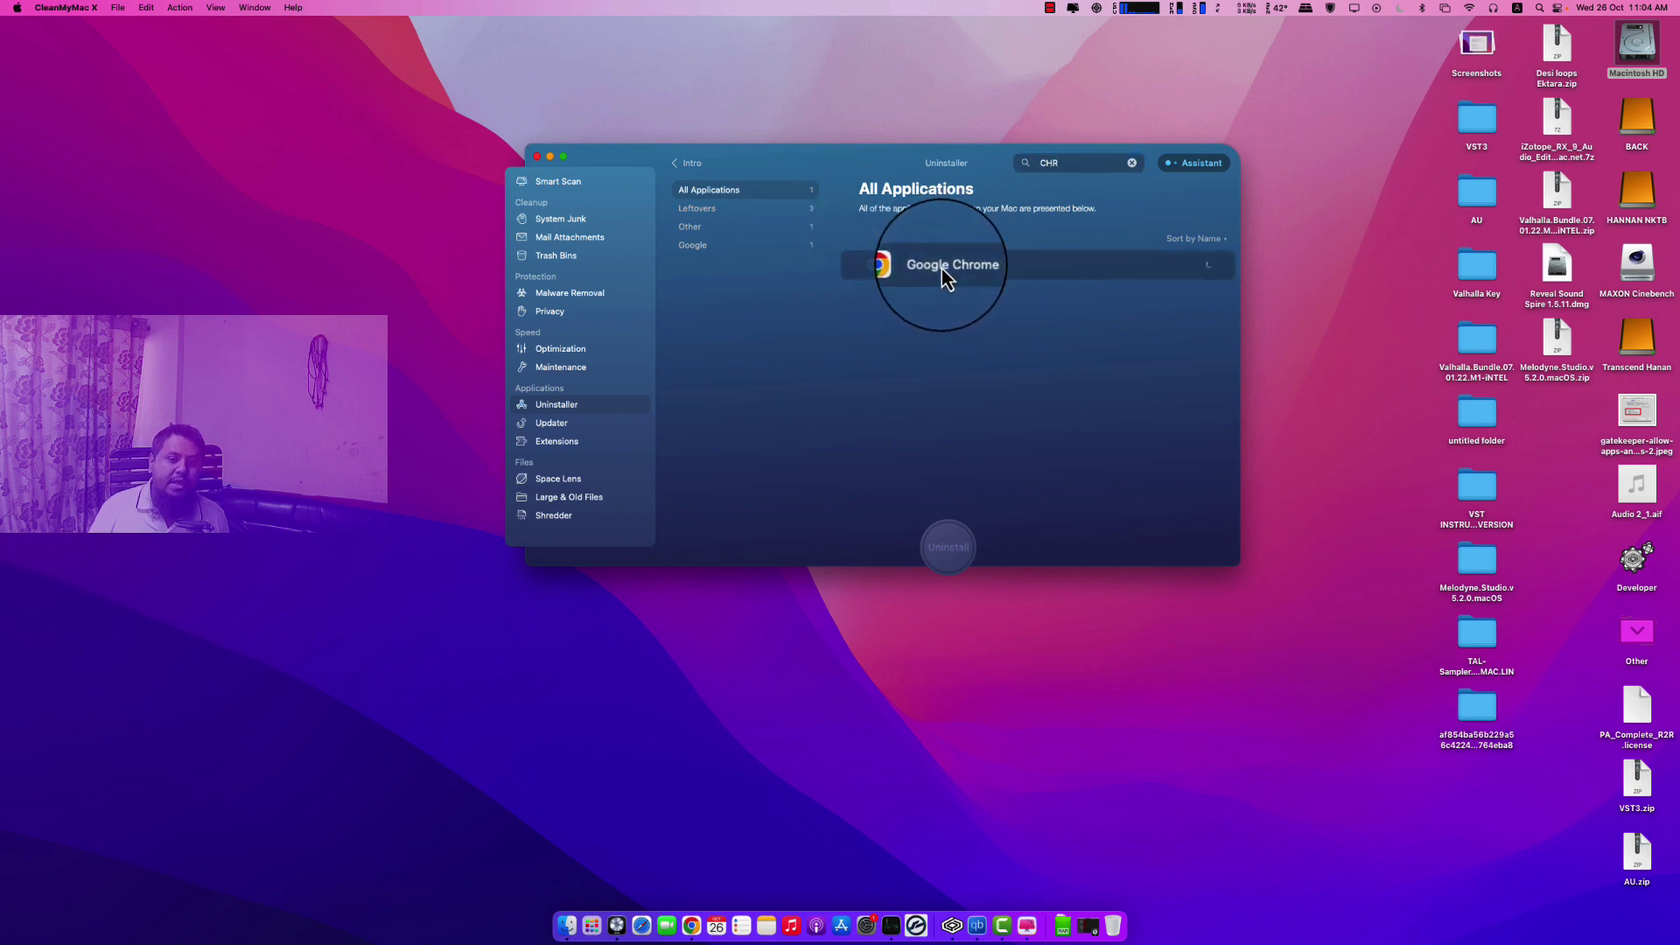
{"action": "left_click", "coordinate": [1173, 266]}
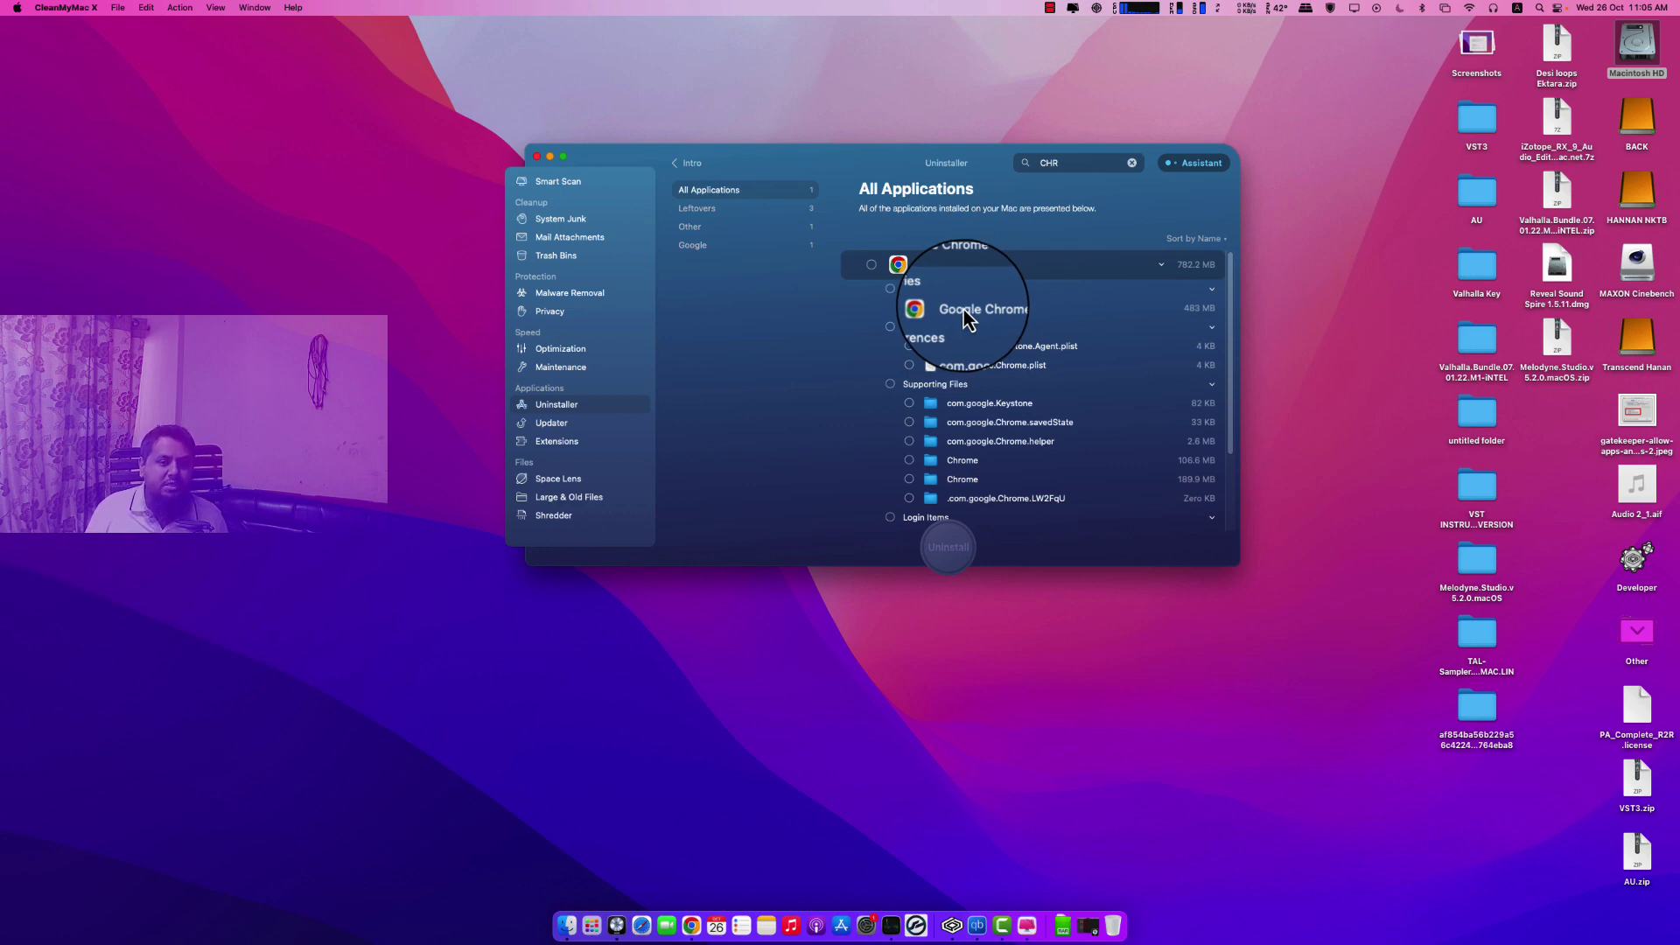
Step: Mark all of Google Chrome's associated files for removal, leaving Google Chrome.app unselected, and review the file list
{"action": "left_click", "coordinate": [910, 311]}
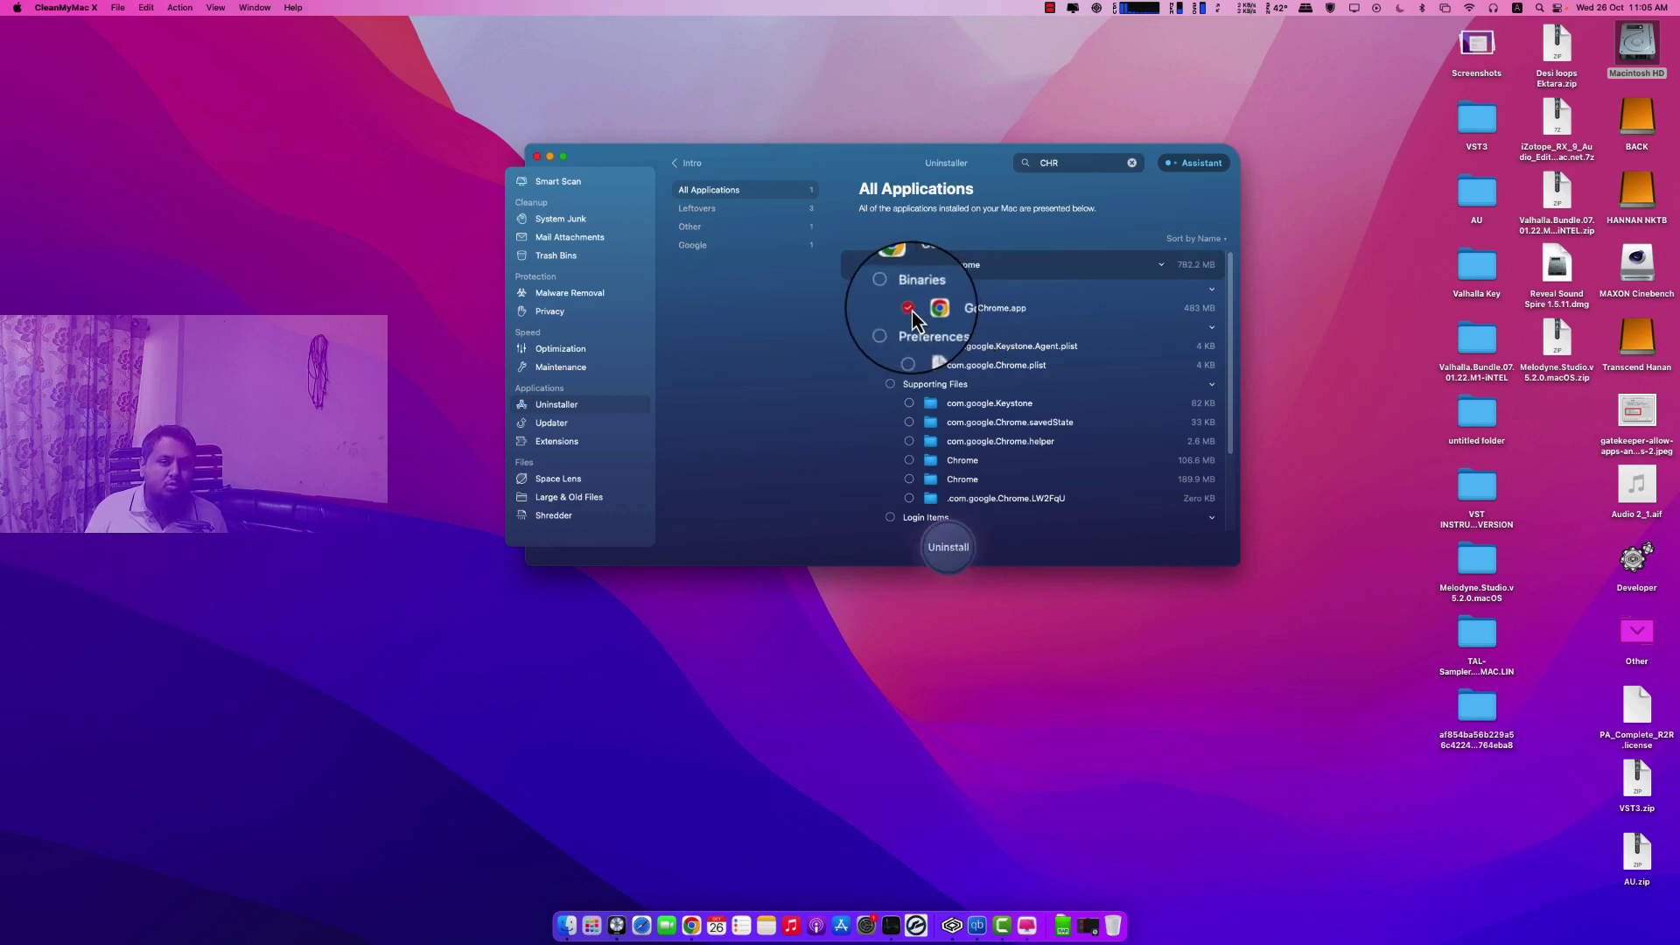
{"action": "left_click", "coordinate": [910, 309]}
{"action": "left_click", "coordinate": [871, 264]}
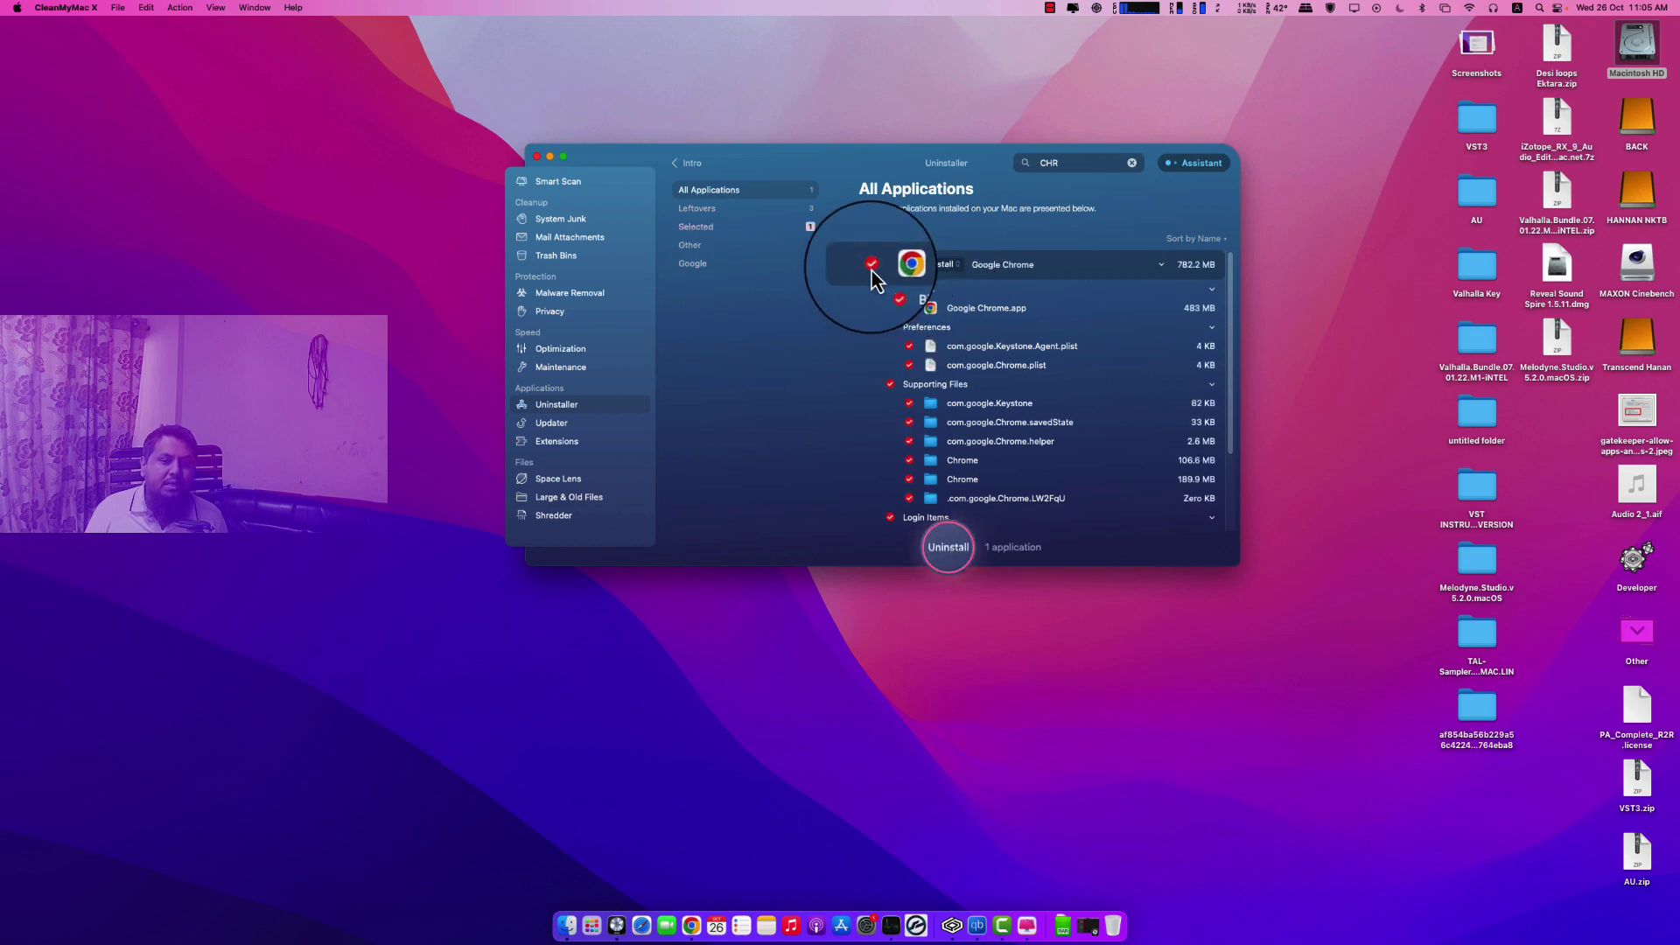
{"action": "left_click", "coordinate": [990, 311]}
{"action": "scroll", "coordinate": [963, 360], "scroll_direction": "down", "scroll_amount": 3}
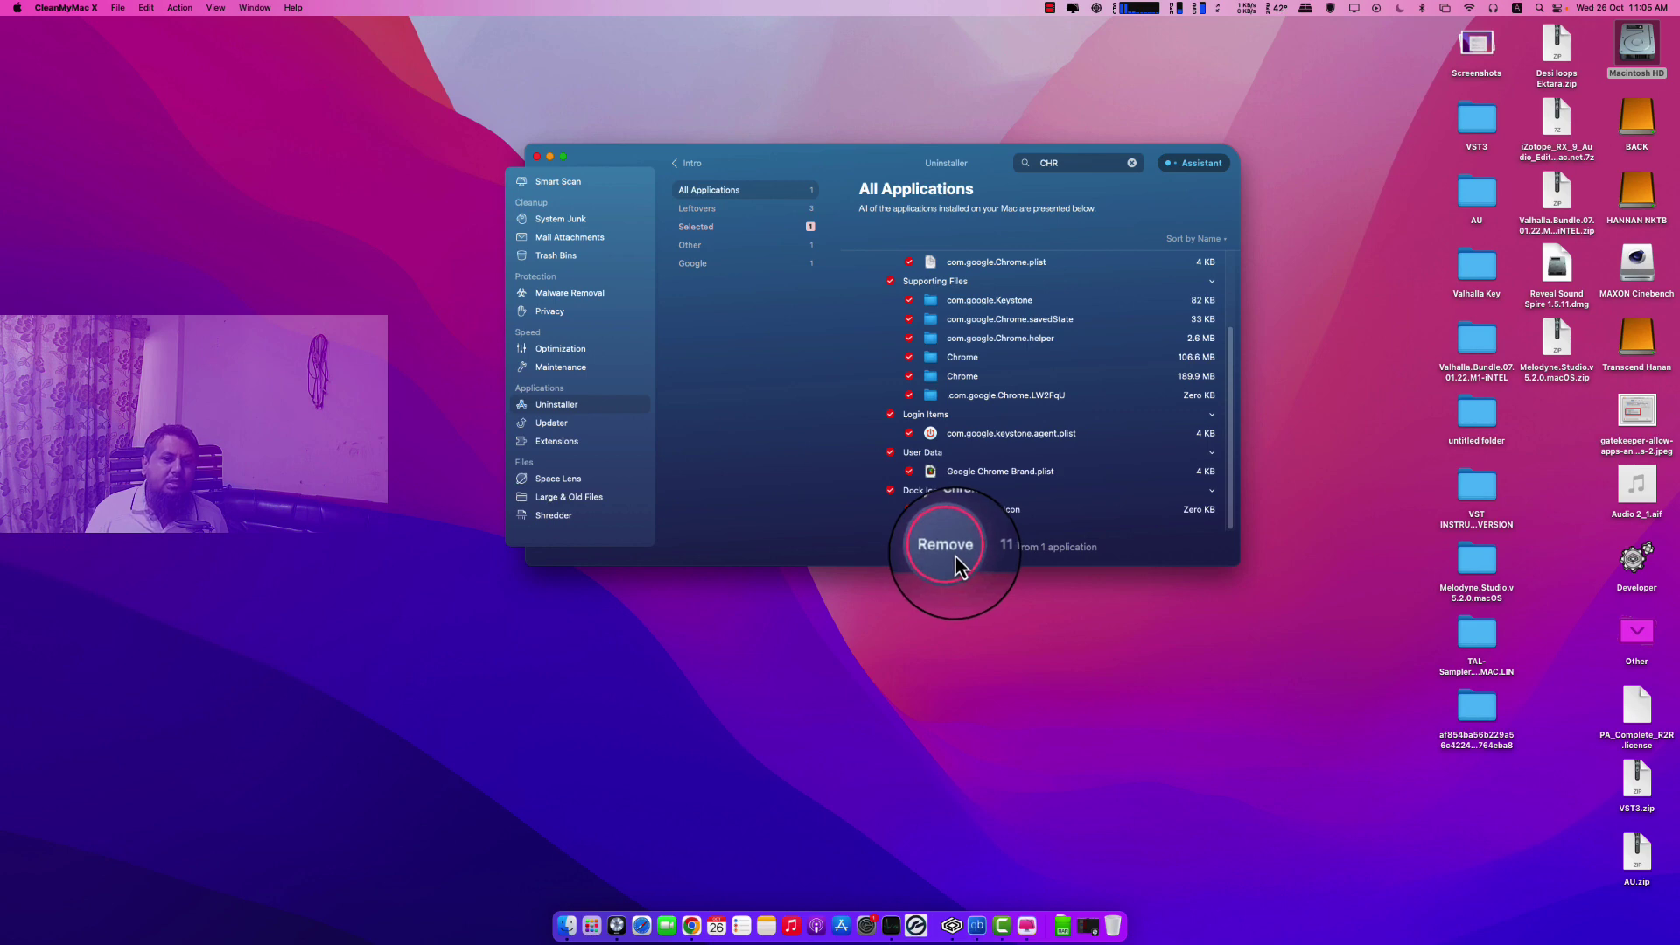
{"action": "scroll", "coordinate": [975, 490], "scroll_direction": "up", "scroll_amount": 3}
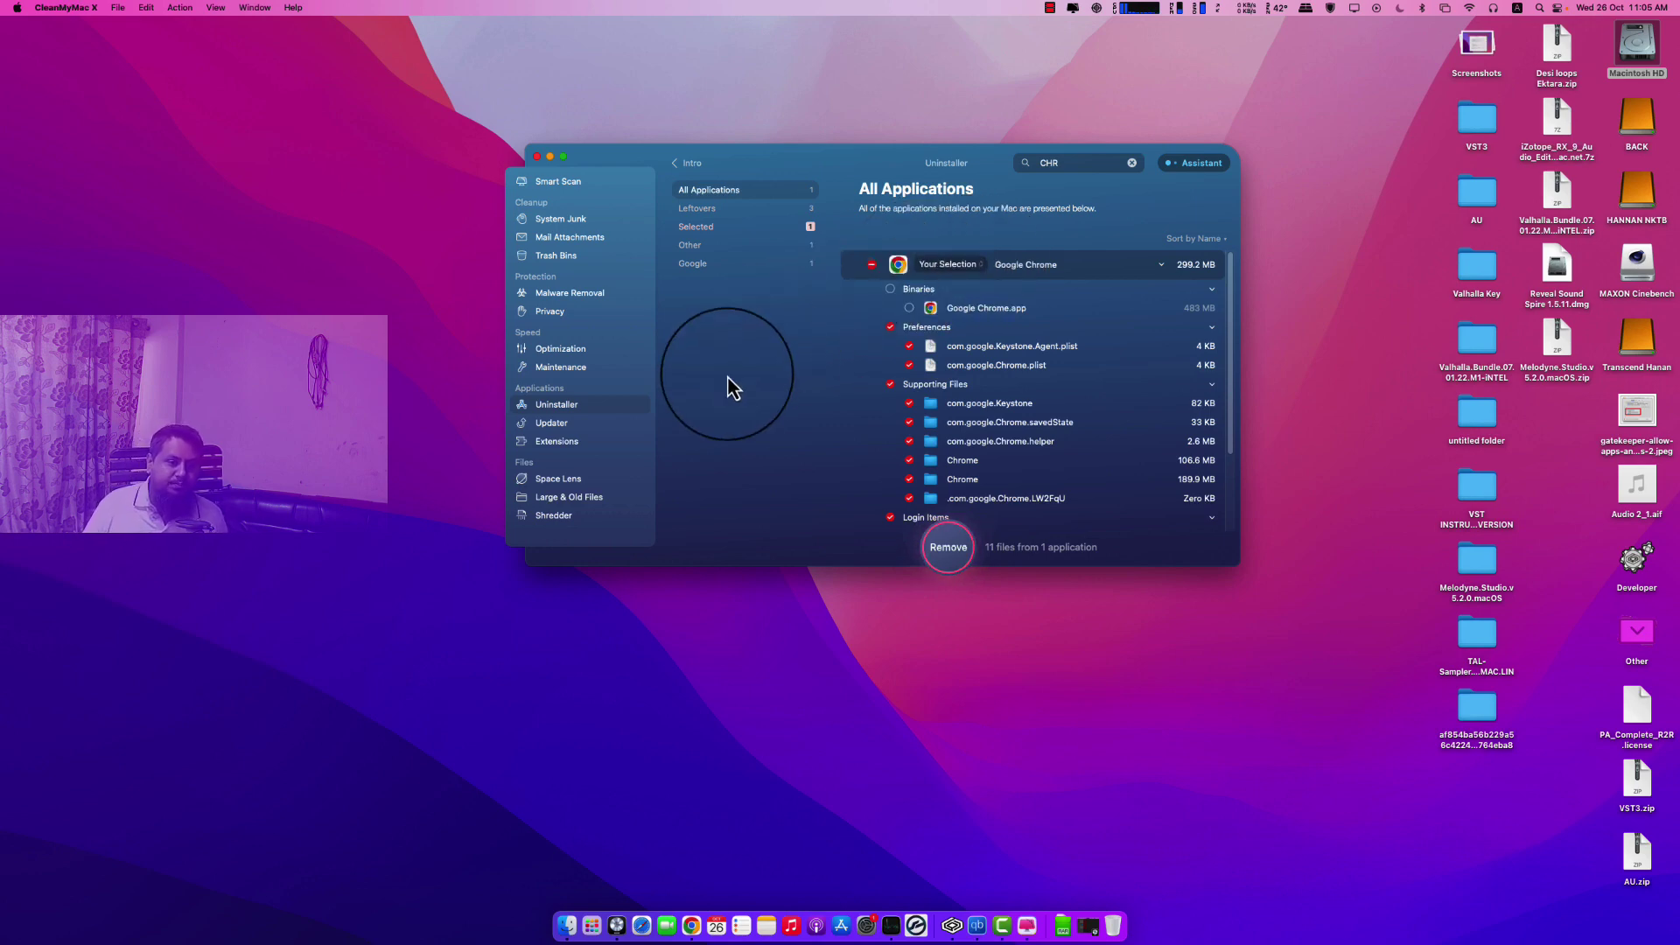
Step: Scan Macintosh HD for large and old files, review the listed files, and close CleanMyMac X
{"action": "left_click", "coordinate": [567, 504]}
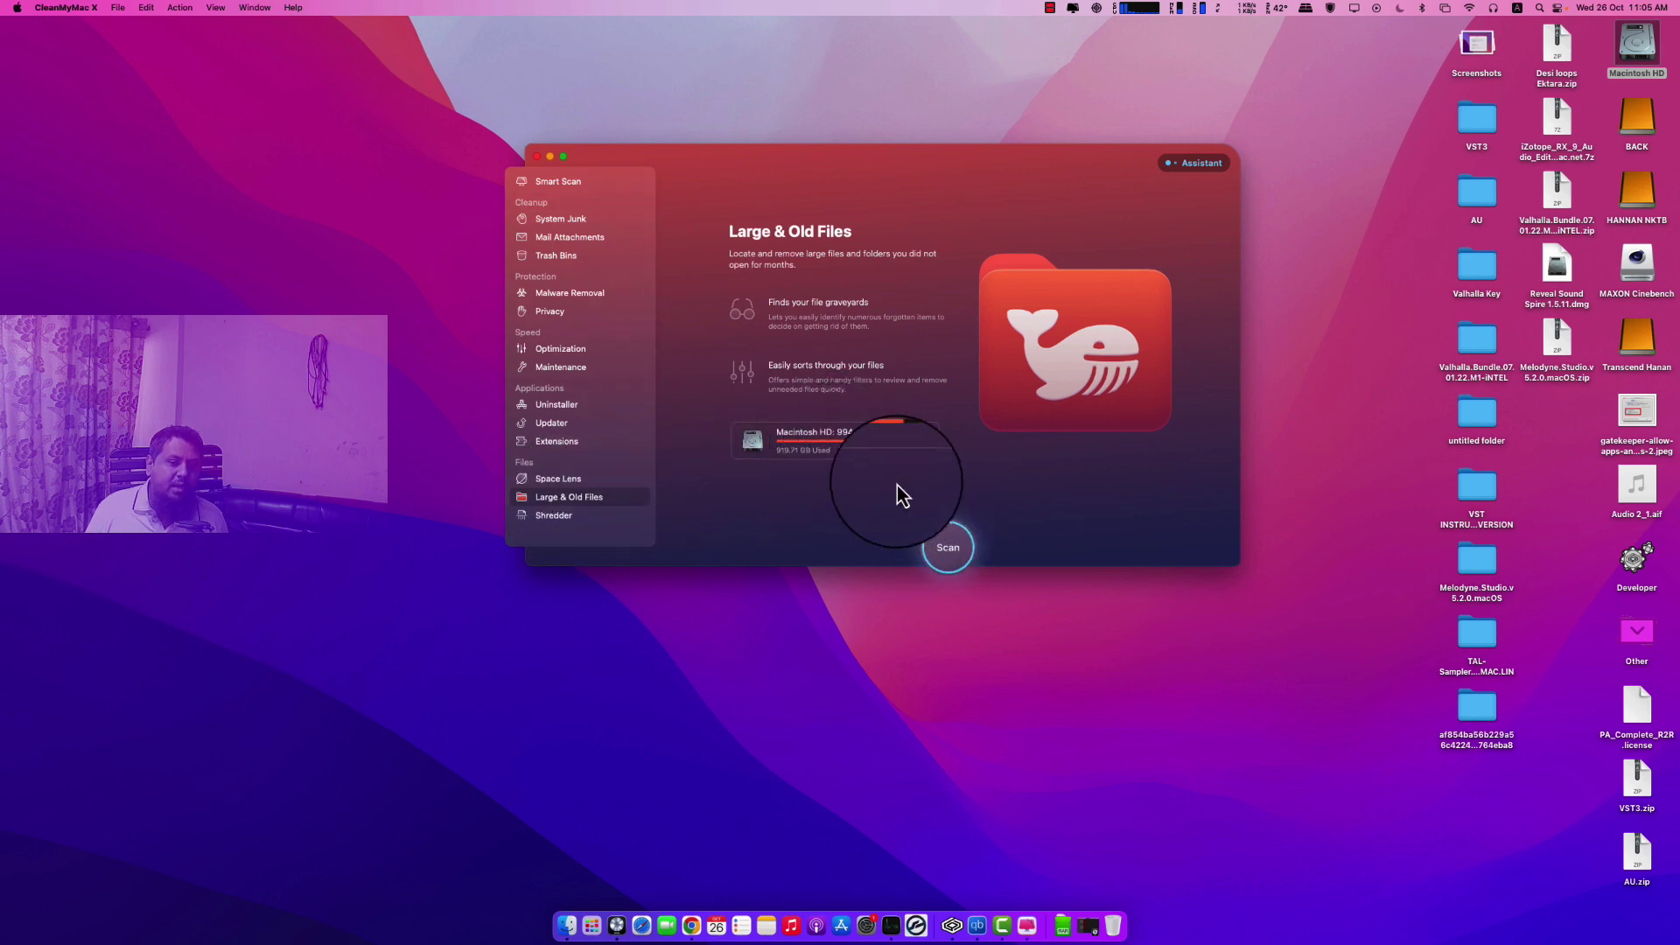
{"action": "left_click", "coordinate": [946, 549]}
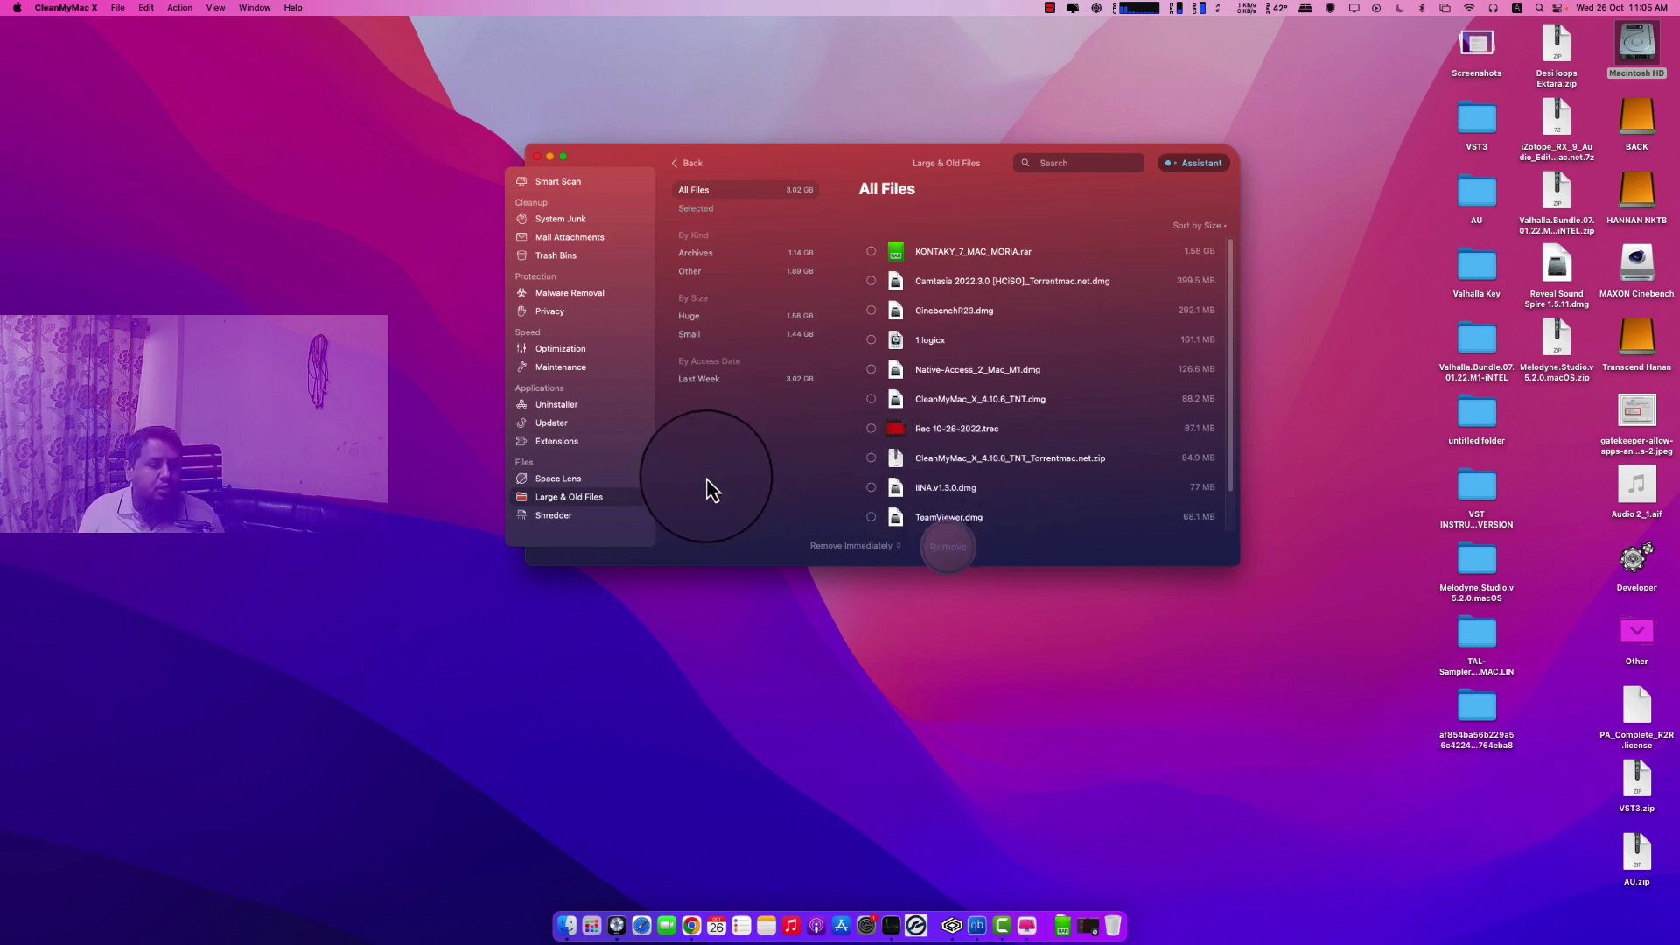
{"action": "left_click", "coordinate": [536, 156]}
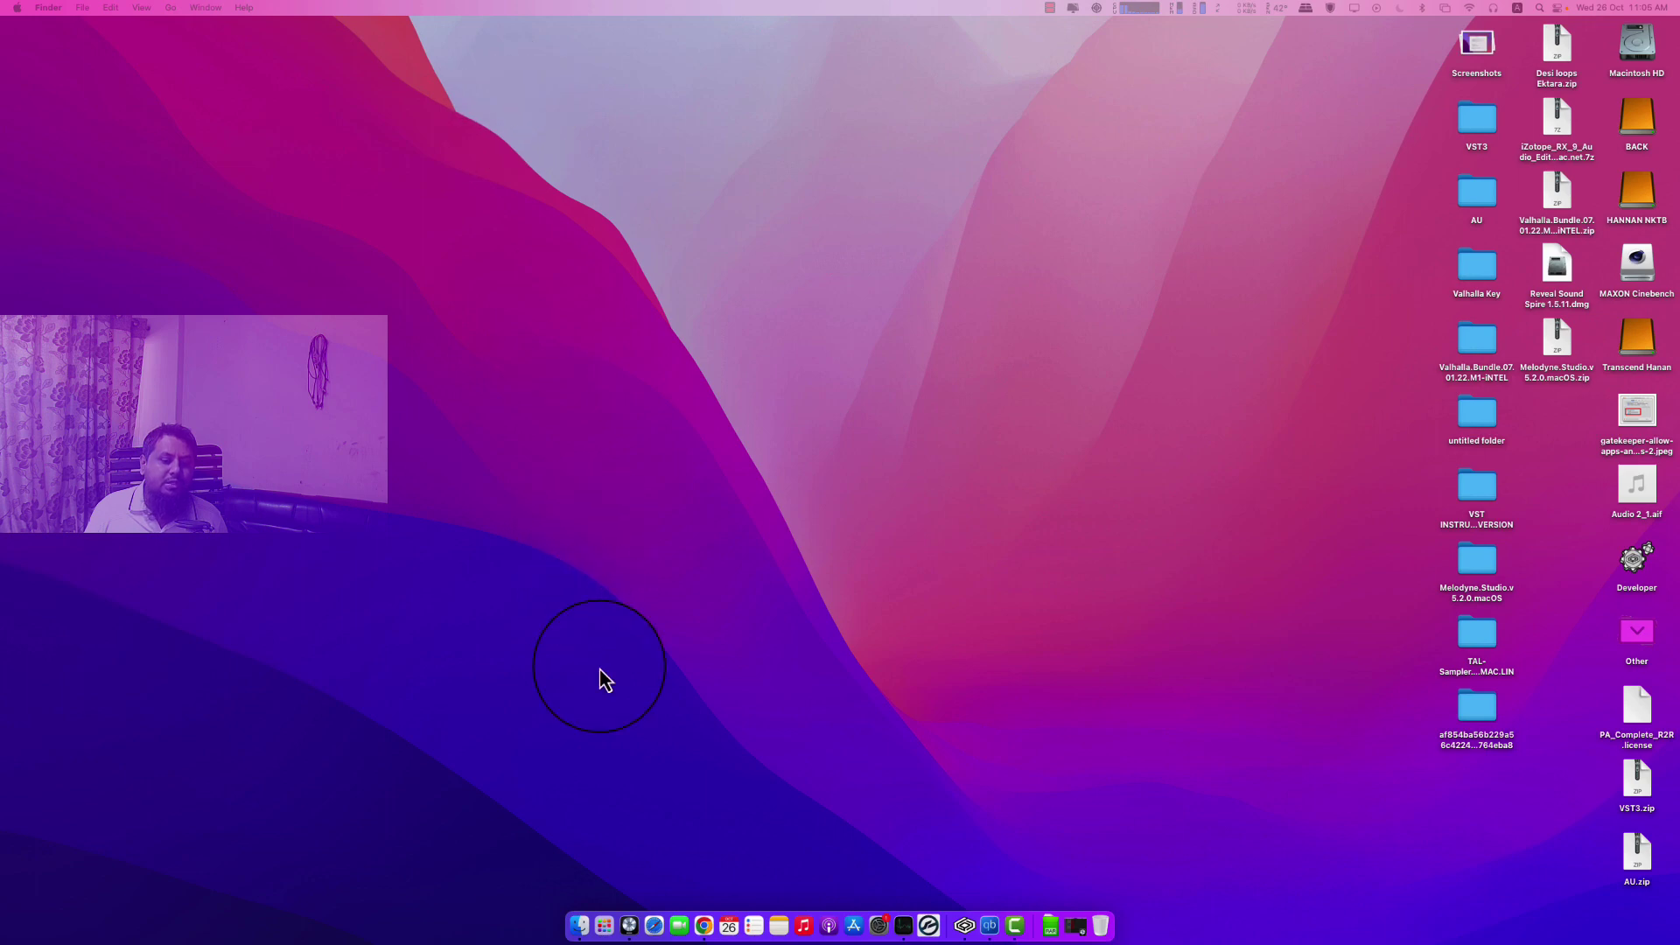
Step: Search the installed apps for DA to launch DaisyDisk, and scan Macintosh HD for its disk usage
{"action": "left_click", "coordinate": [604, 925]}
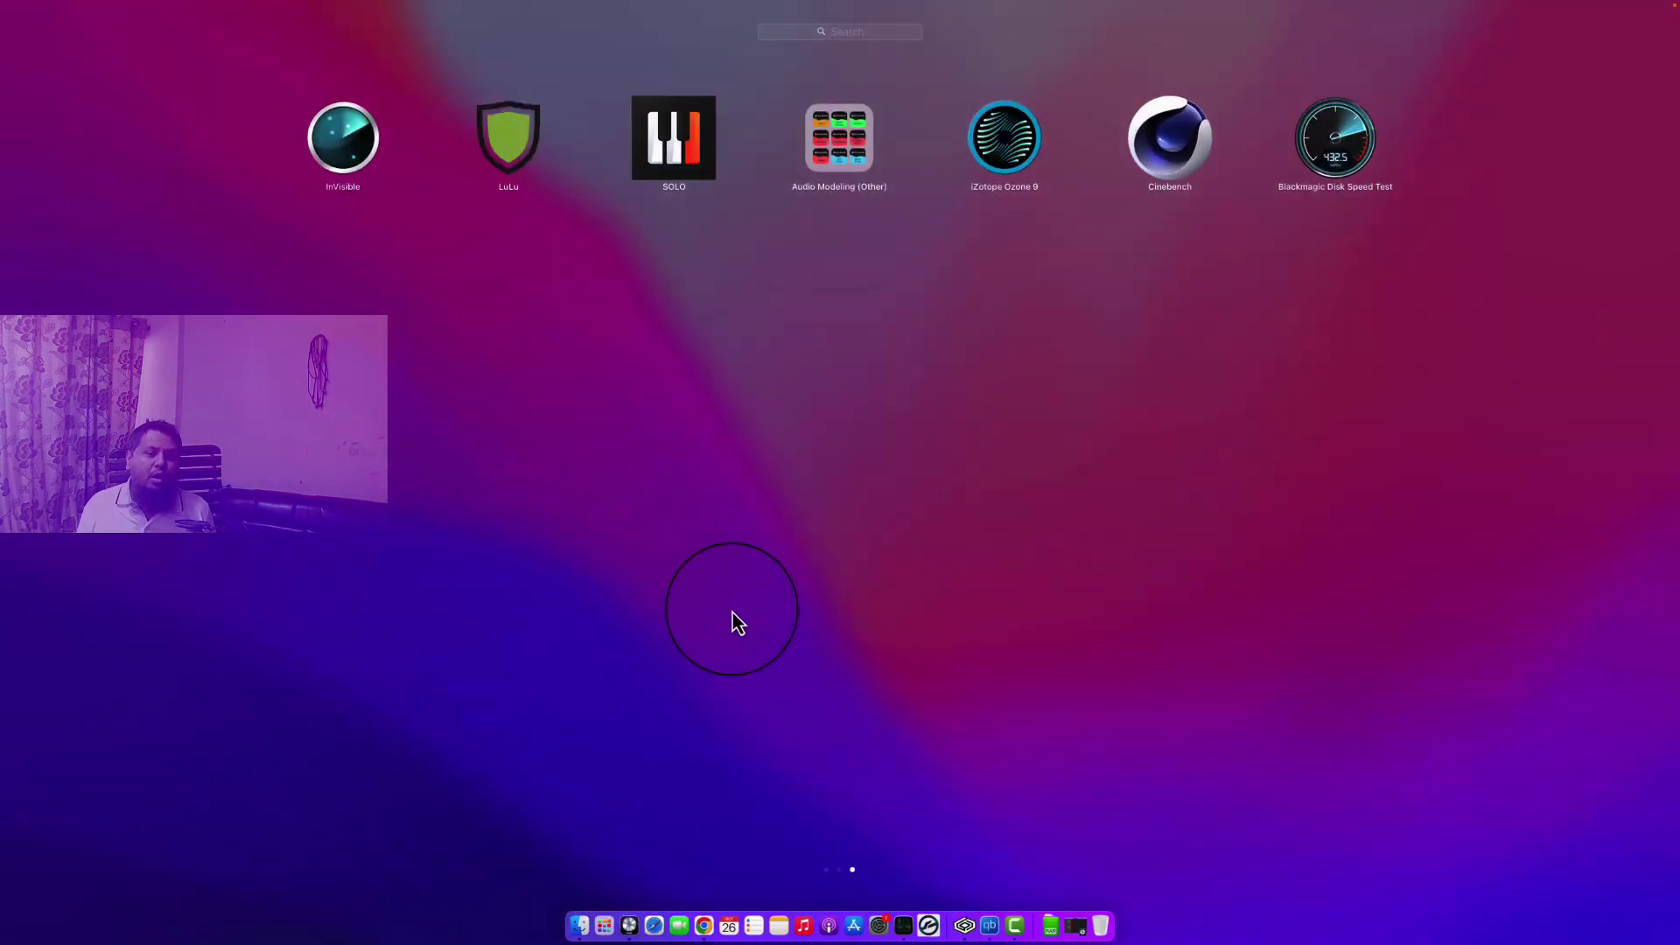
{"action": "type", "text": "DA"}
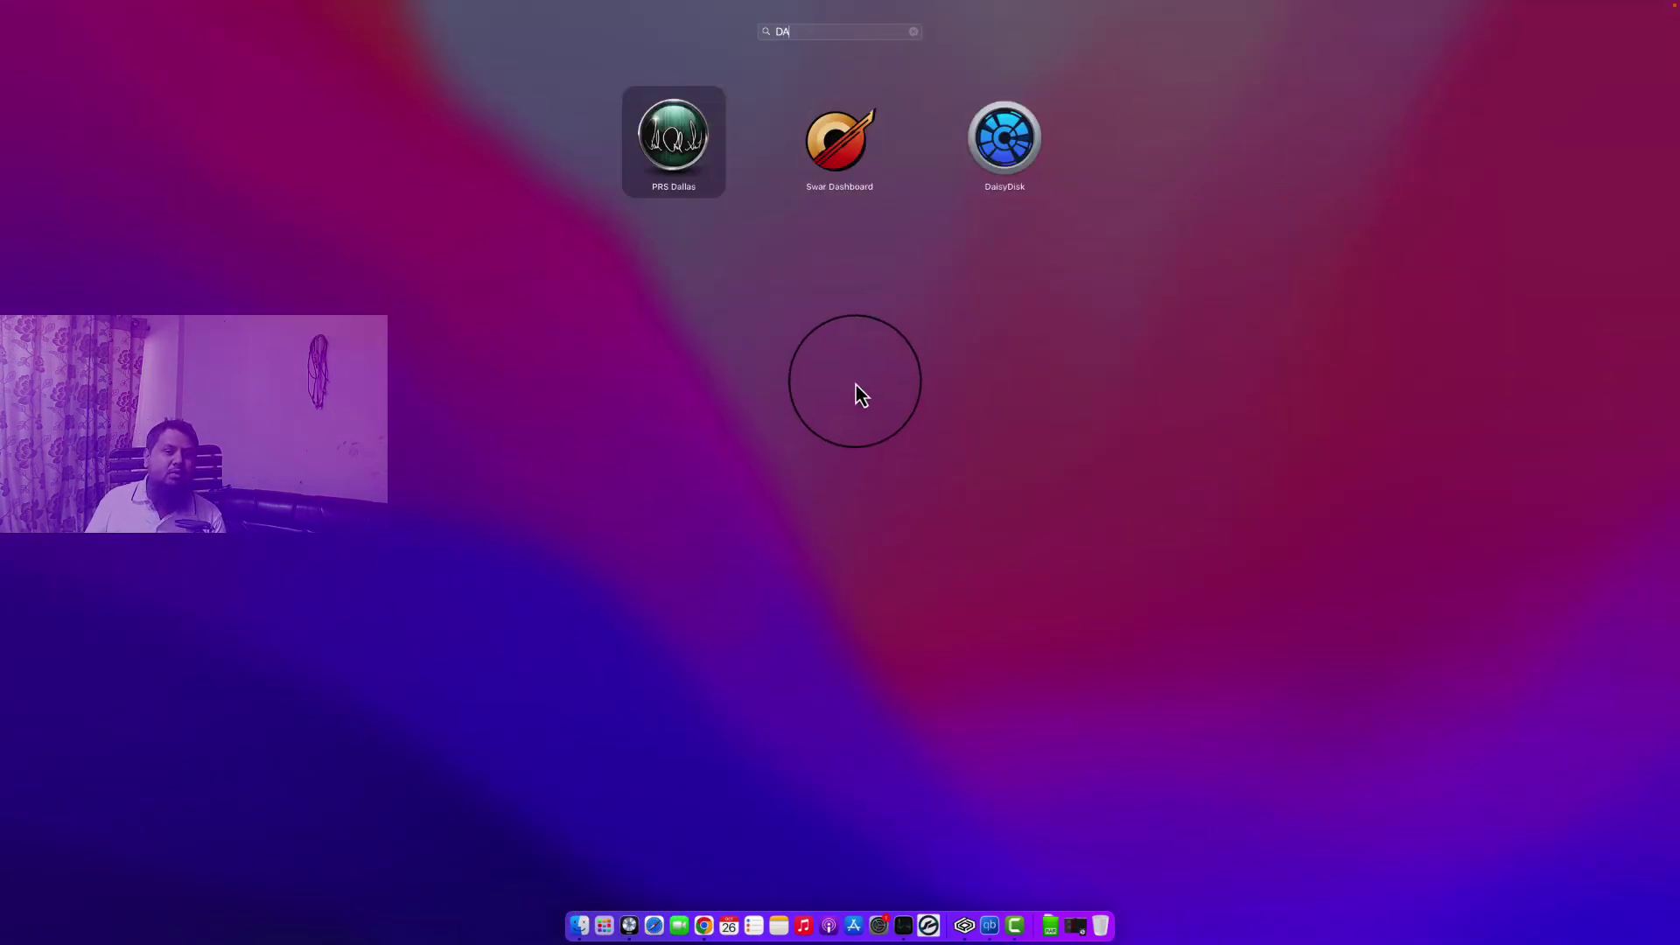
{"action": "left_click", "coordinate": [1004, 138]}
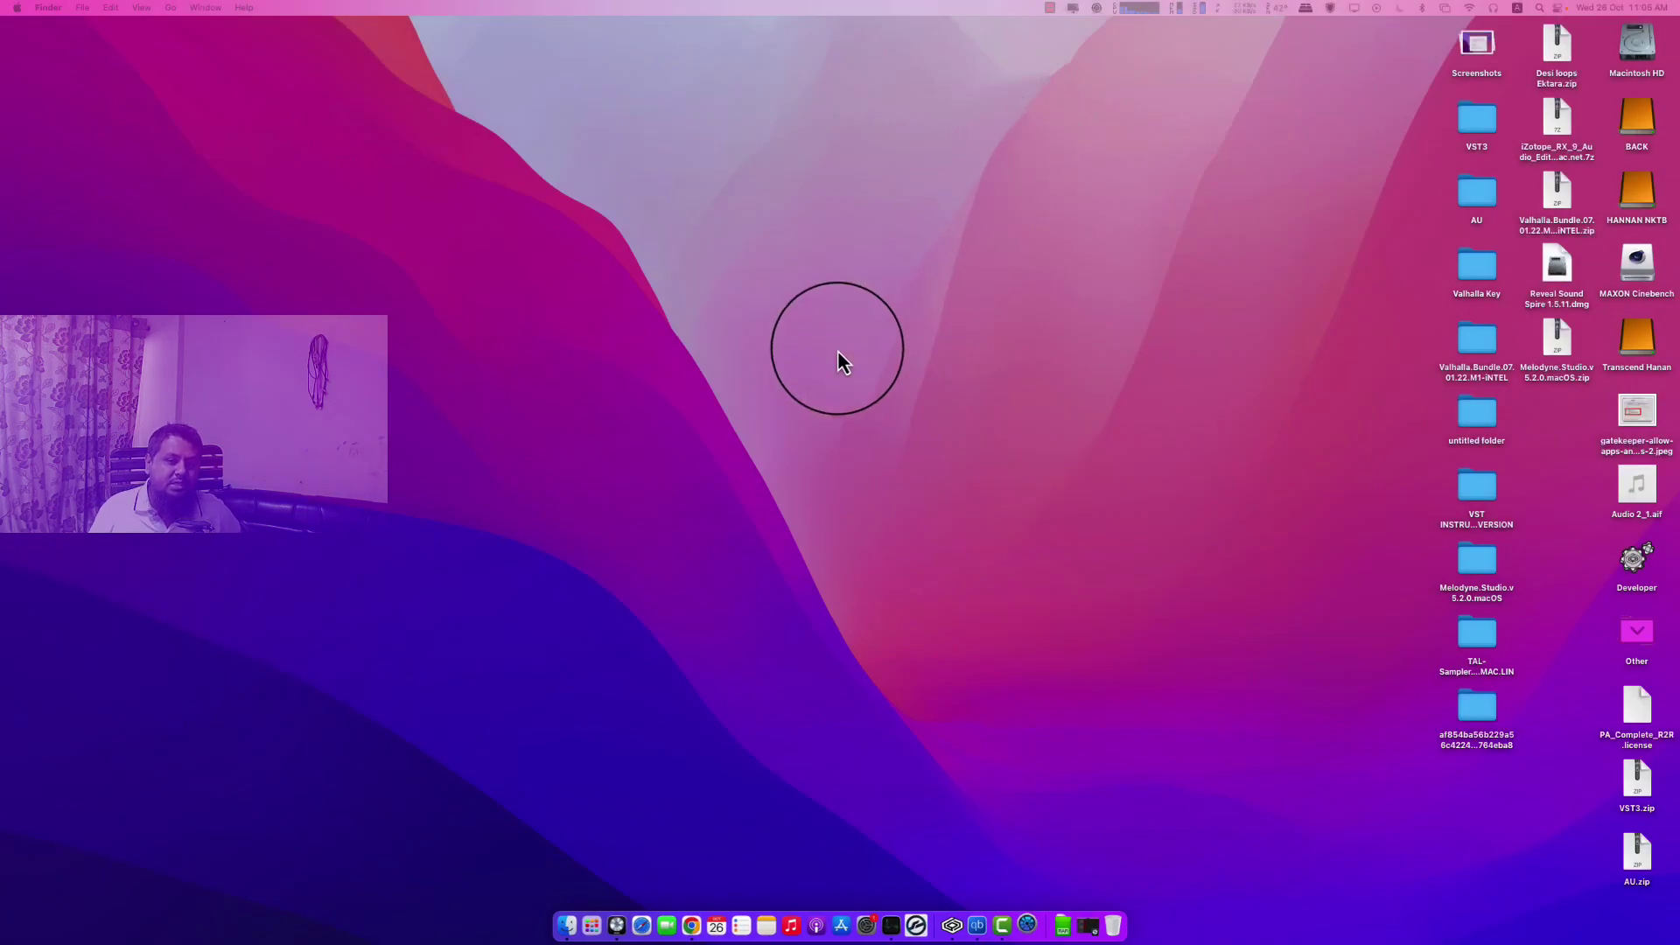
{"action": "left_click", "coordinate": [1258, 204]}
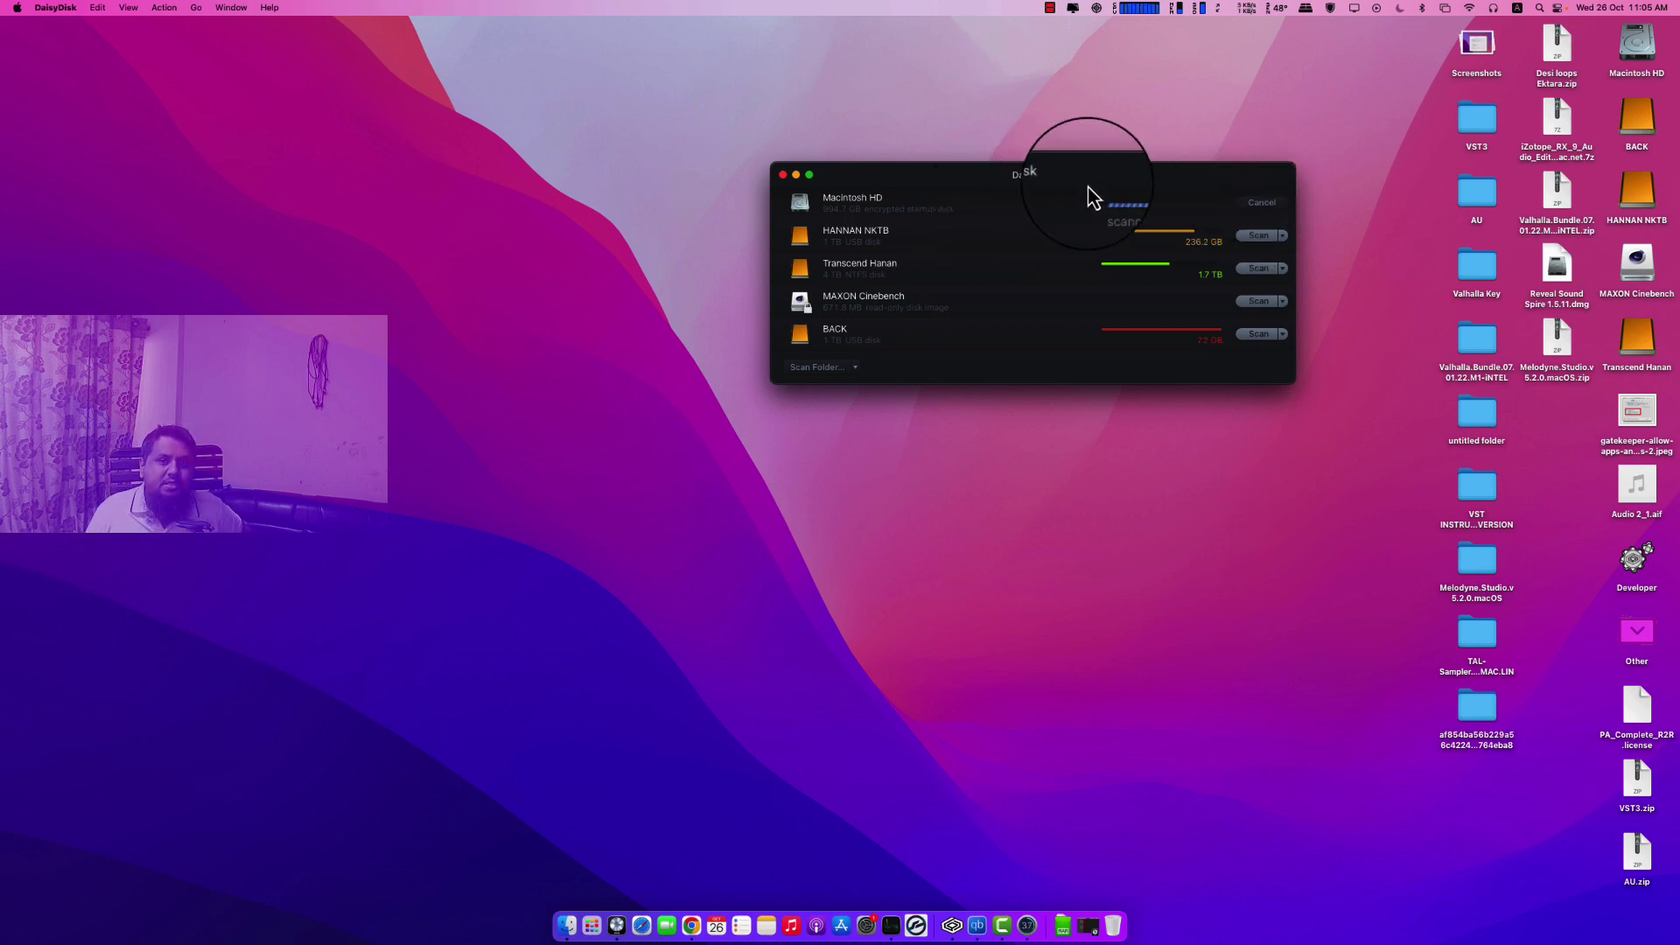
{"action": "left_click_drag", "start_coordinate": [1069, 175], "coordinate": [891, 177]}
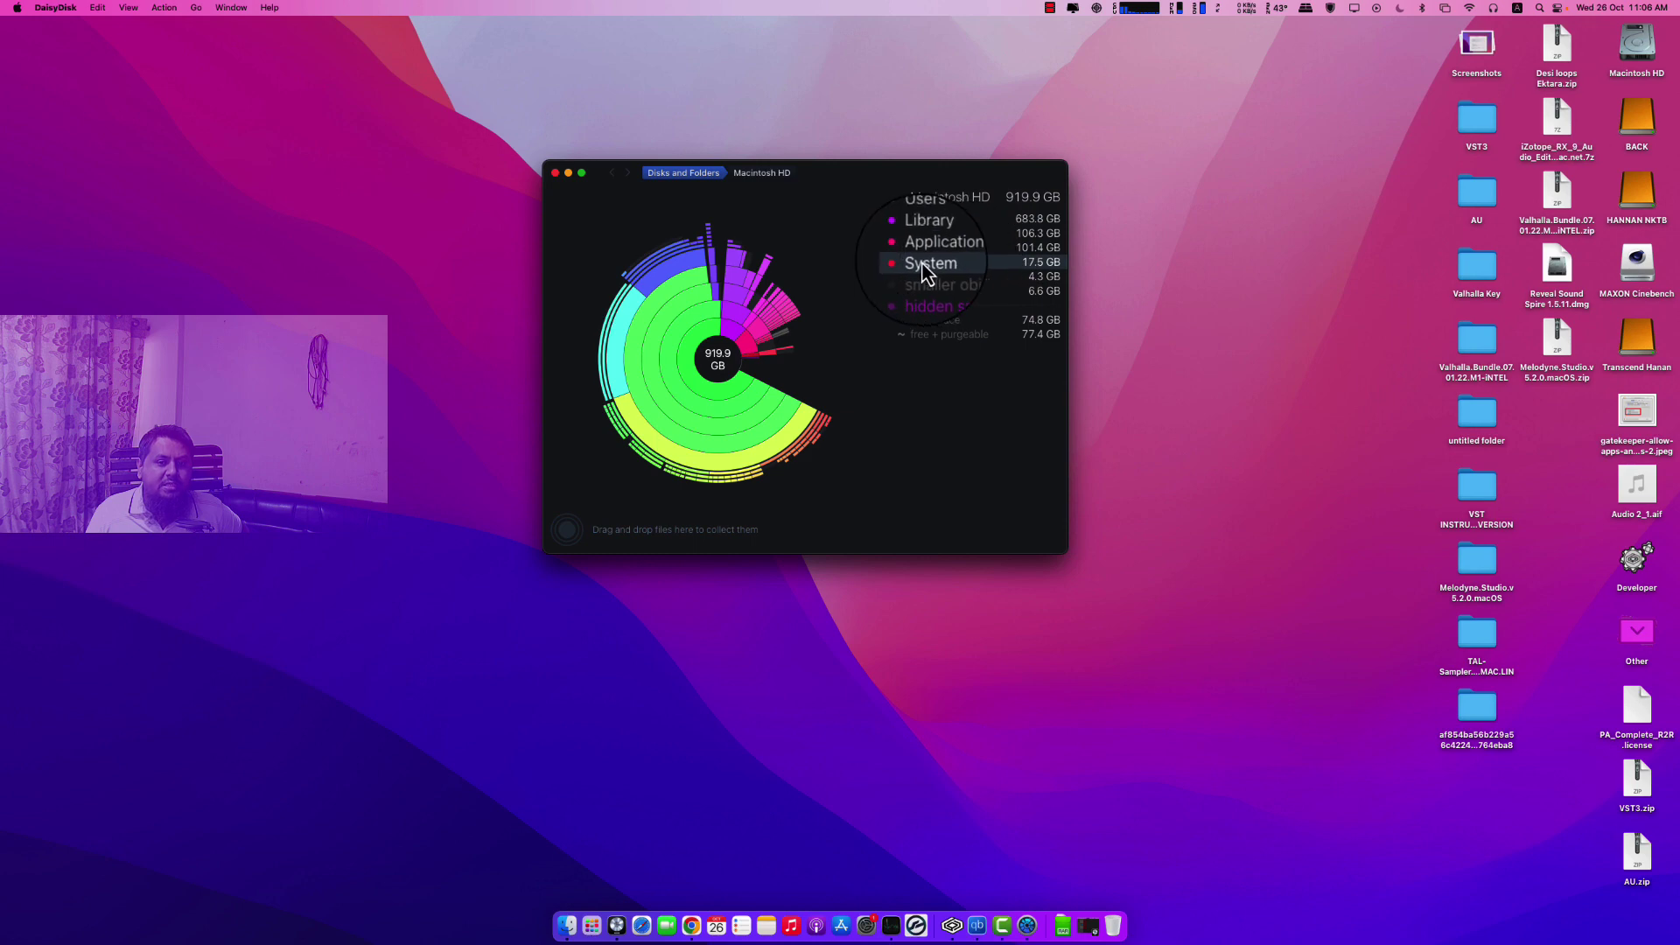
Step: Examine the disk usage of the System folder and its Library subfolder, and return to the Macintosh HD overview
{"action": "left_click", "coordinate": [969, 272]}
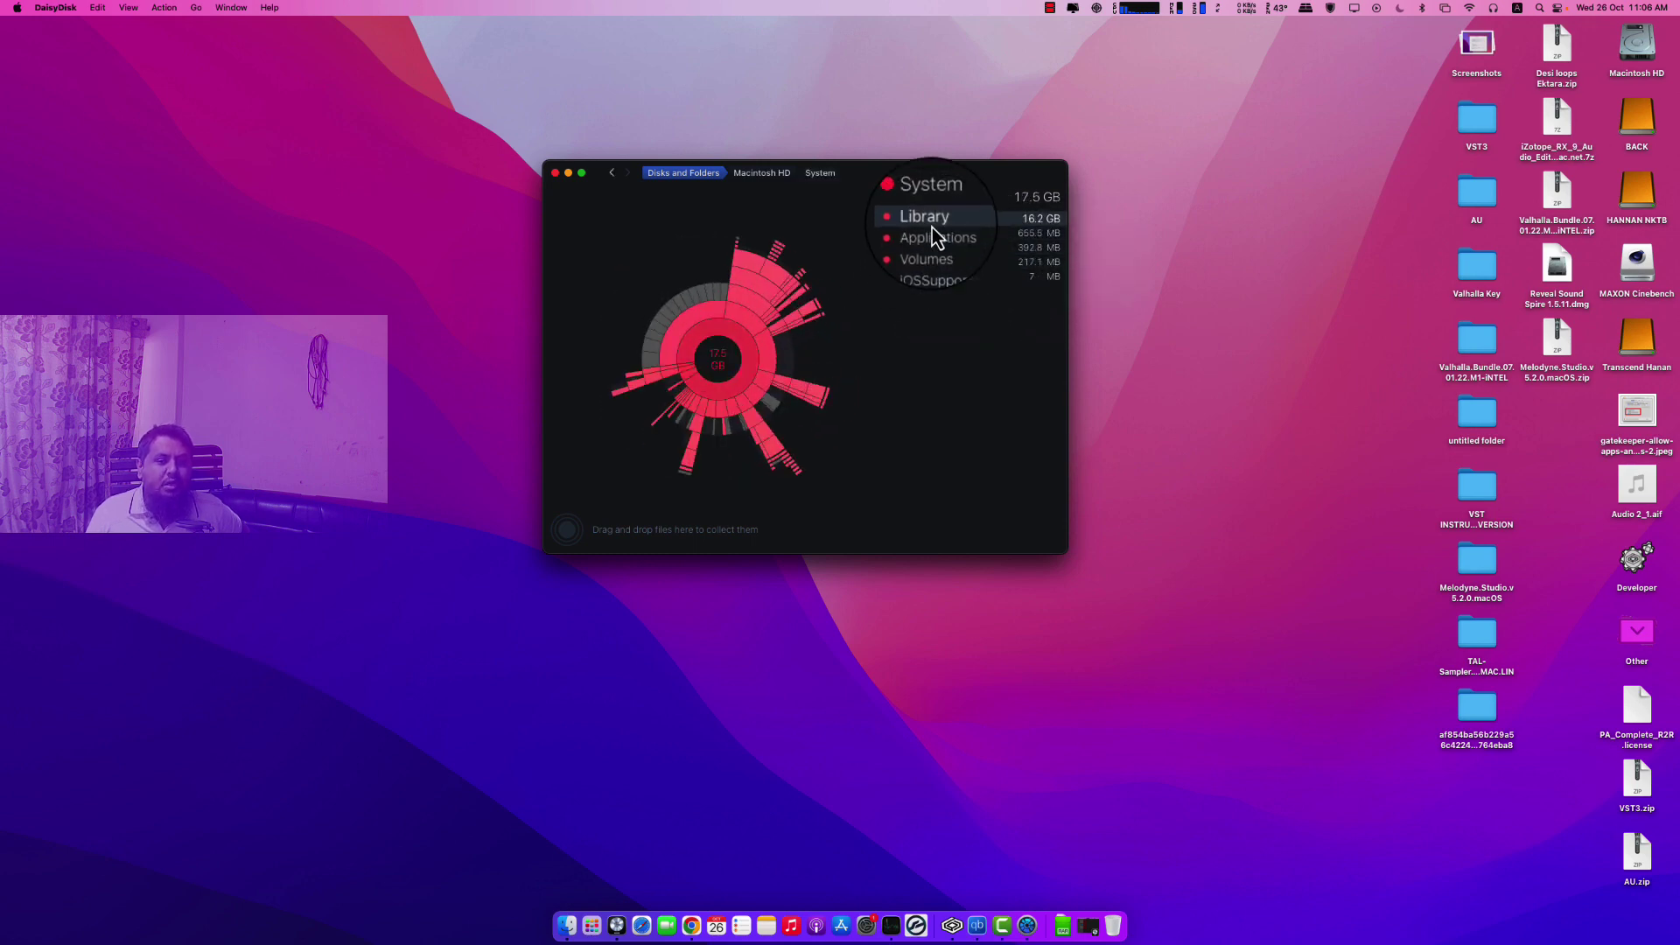
{"action": "left_click", "coordinate": [931, 224]}
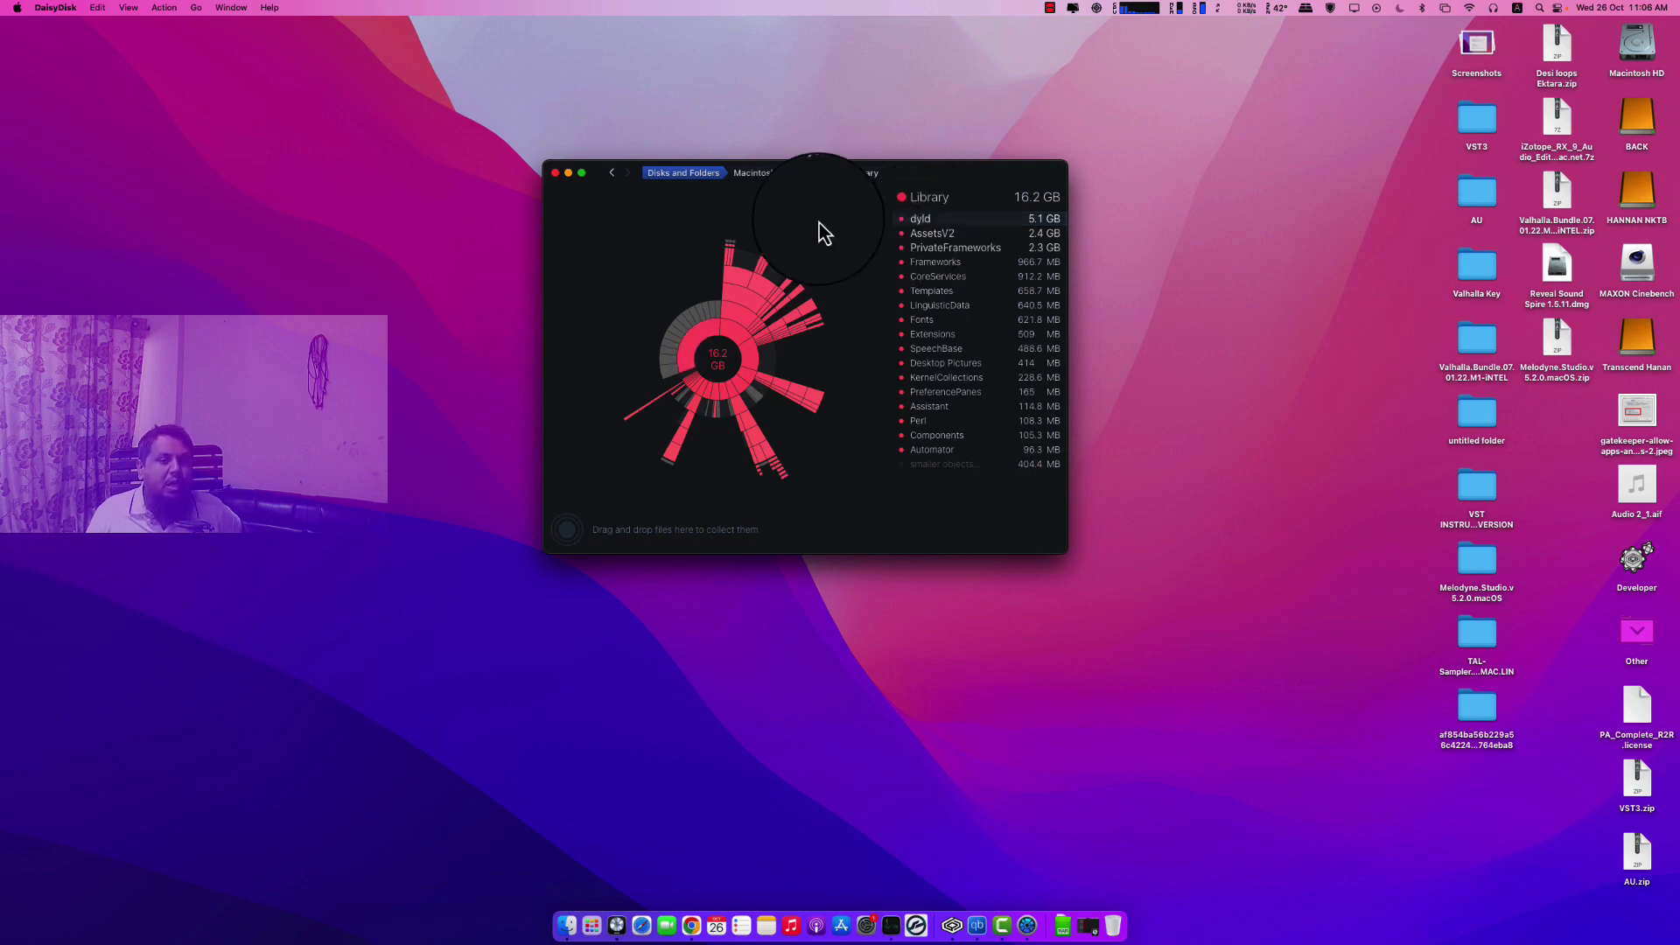
{"action": "left_click", "coordinate": [612, 173]}
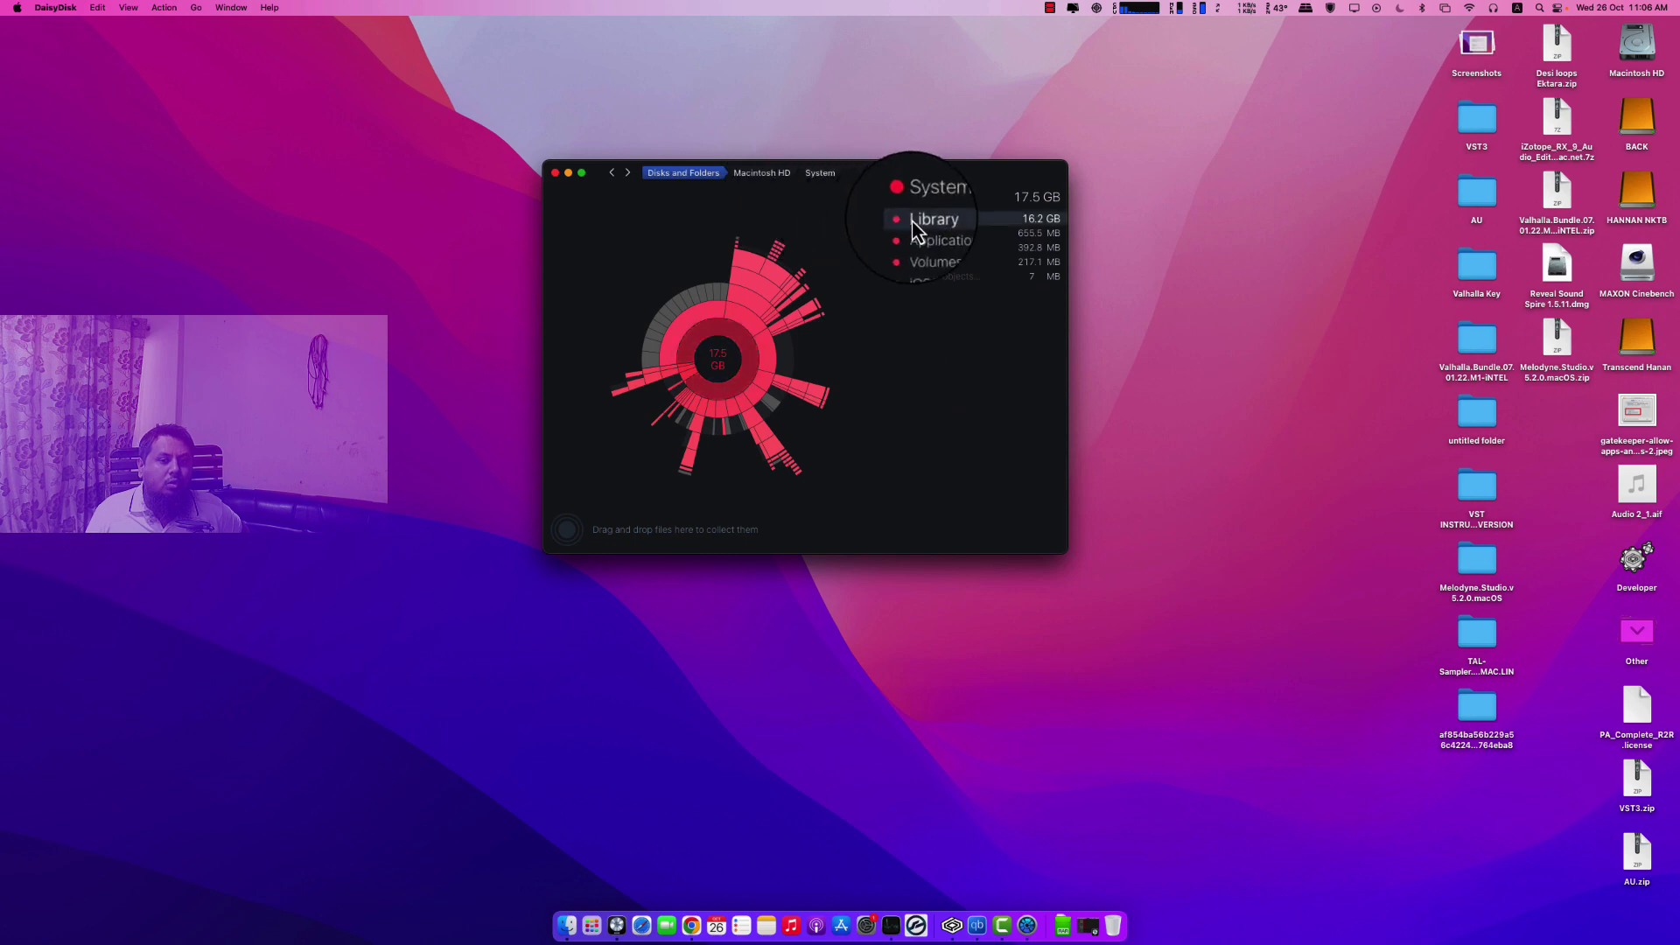
{"action": "left_click", "coordinate": [624, 175]}
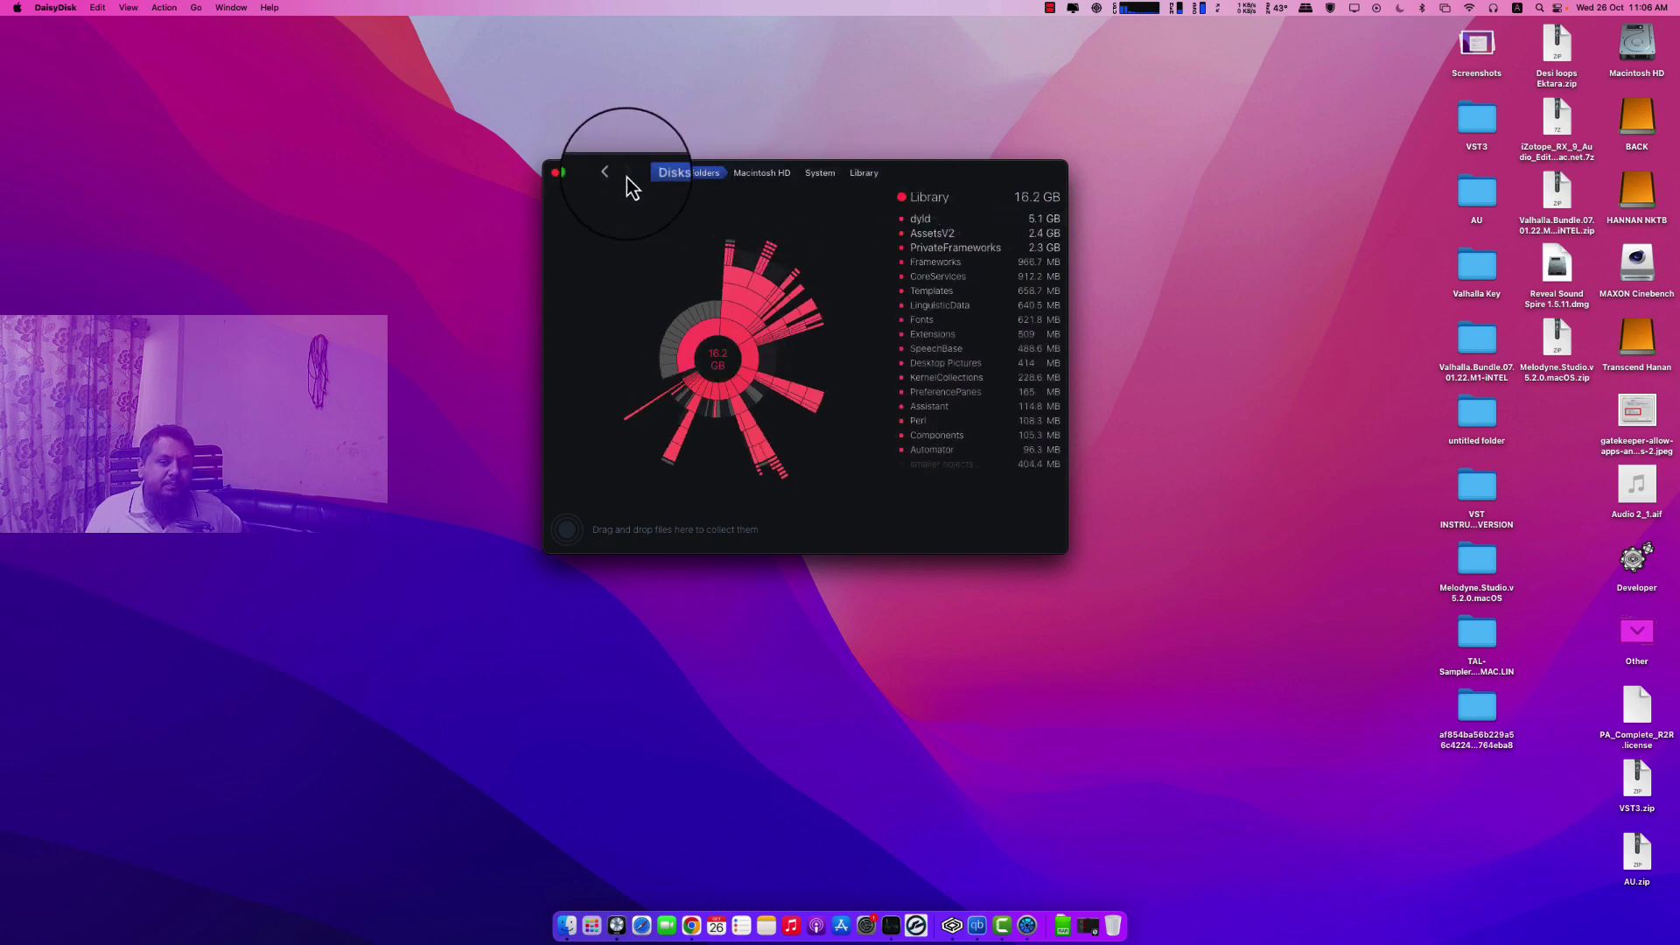
{"action": "left_click", "coordinate": [613, 174]}
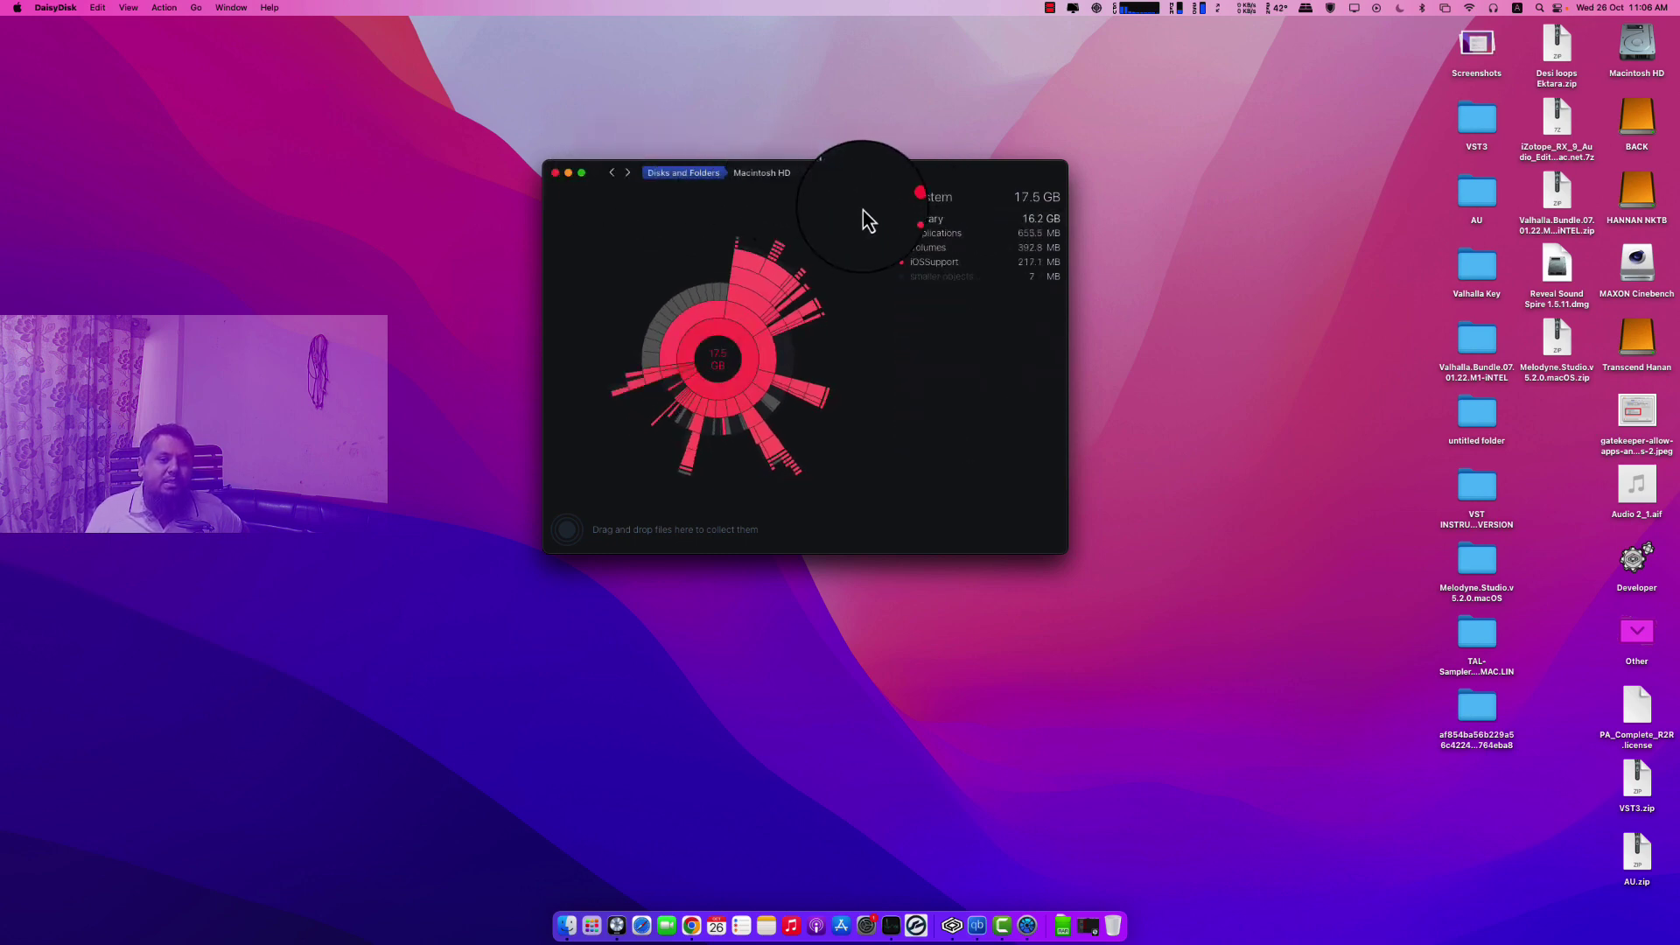
{"action": "left_click", "coordinate": [623, 175]}
{"action": "left_click", "coordinate": [615, 175]}
{"action": "left_click", "coordinate": [615, 174]}
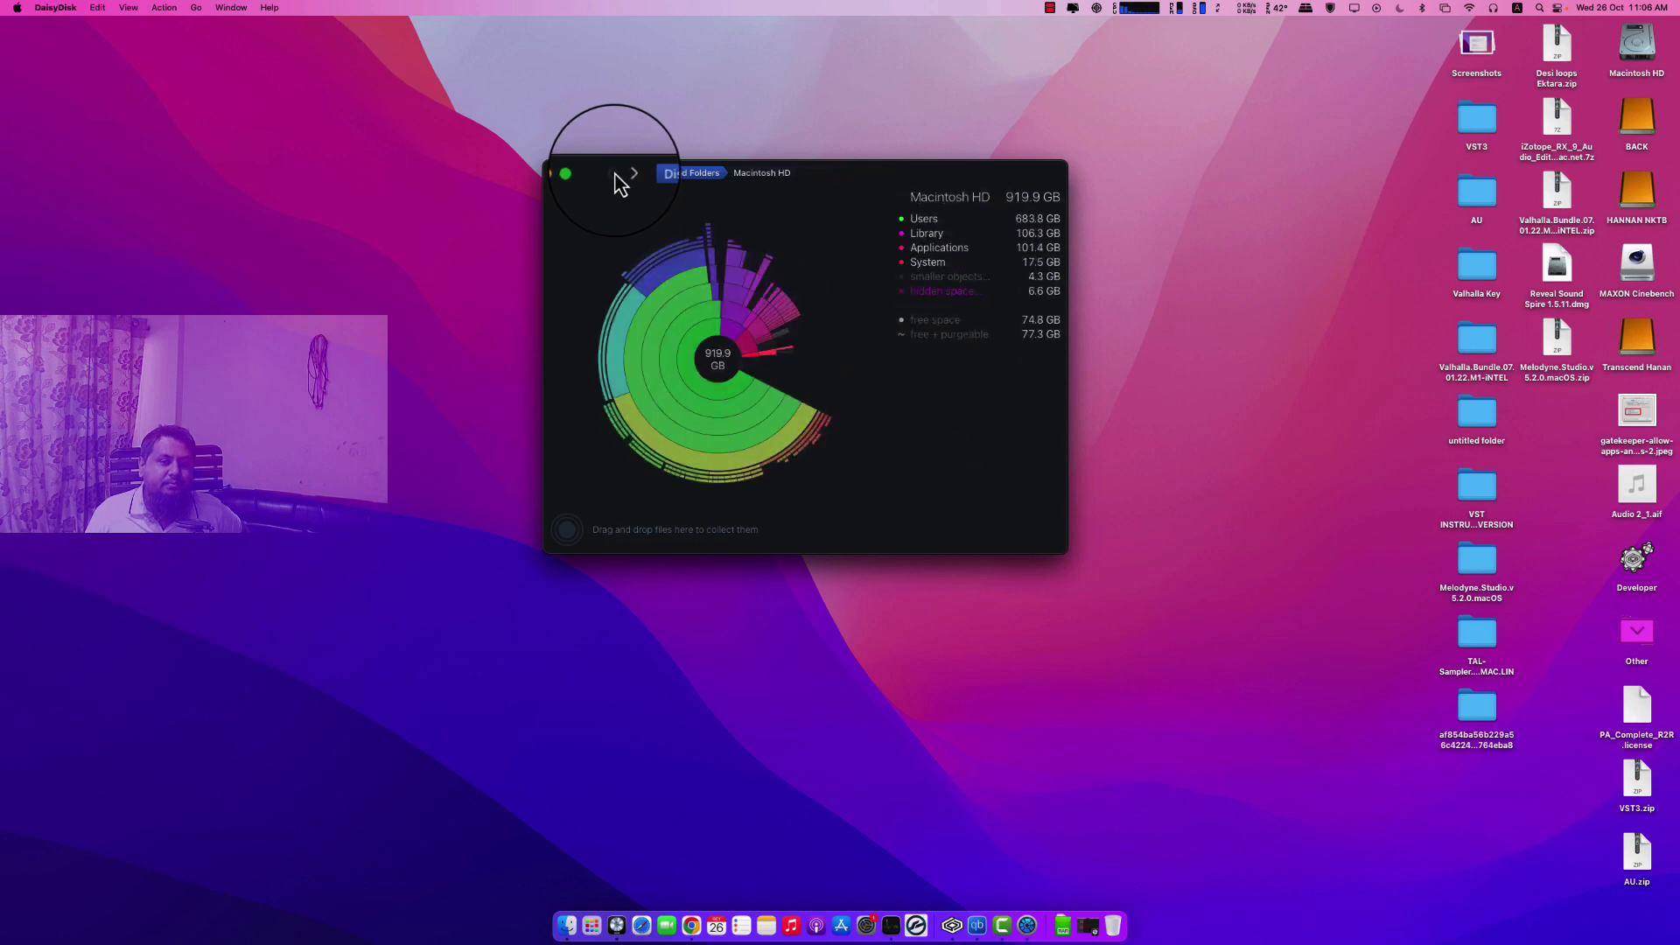
Step: Examine disk usage through Users, the home folder, Documents and its MacStudio folder, and return to the home folder
{"action": "left_click", "coordinate": [923, 217]}
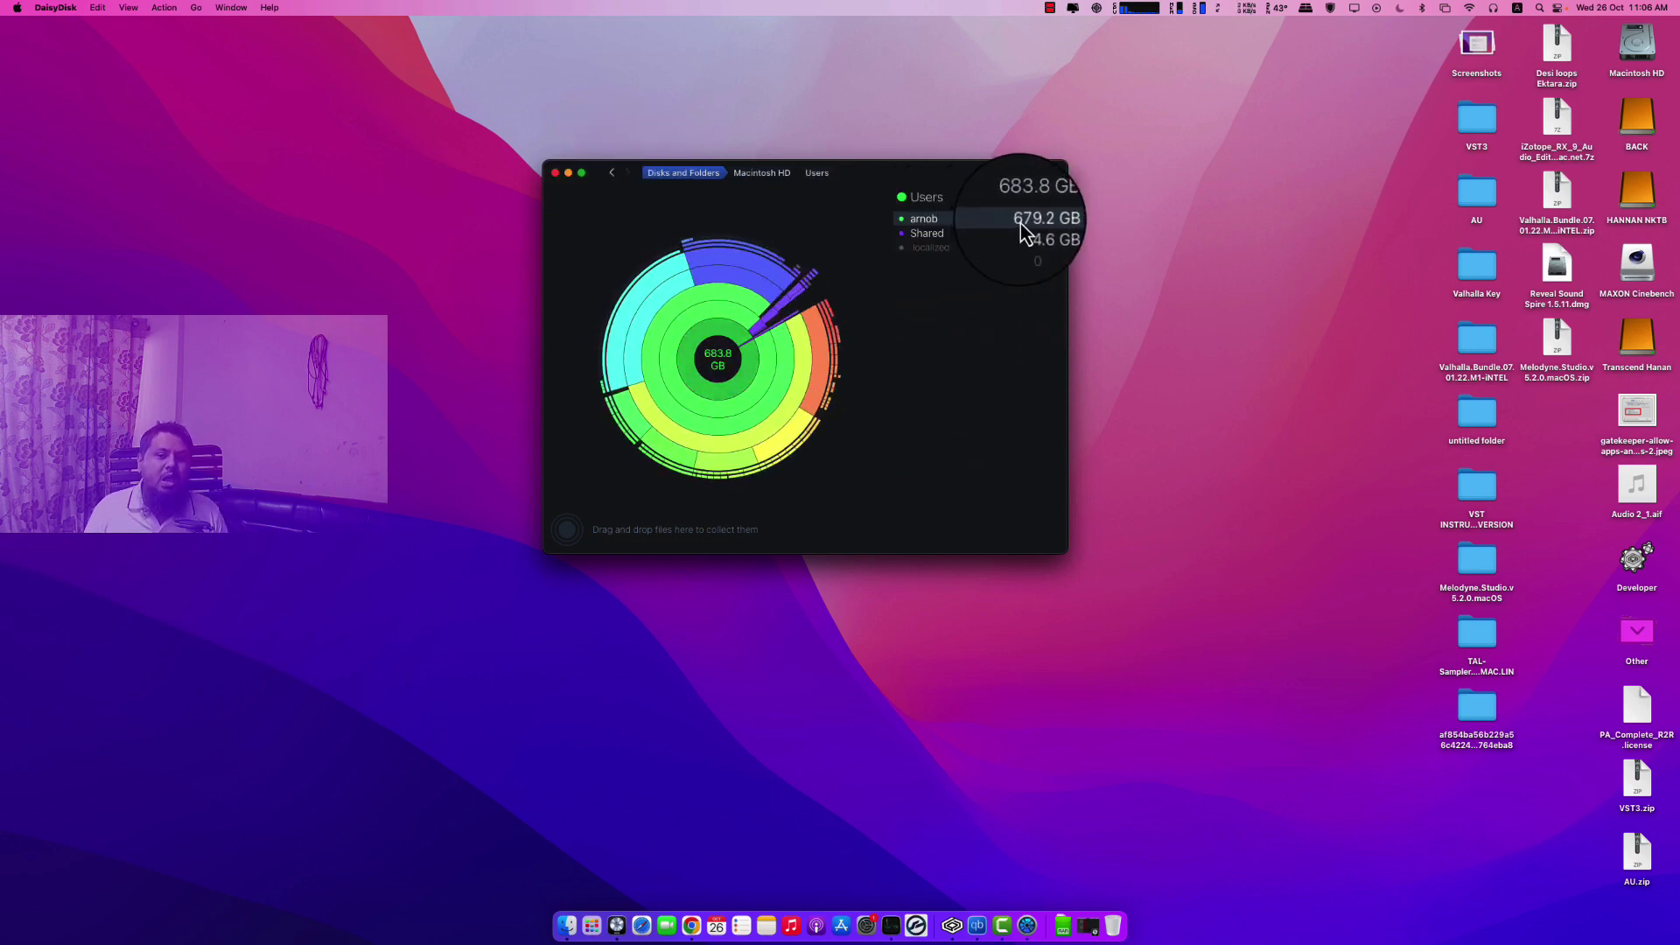
{"action": "left_click", "coordinate": [952, 226]}
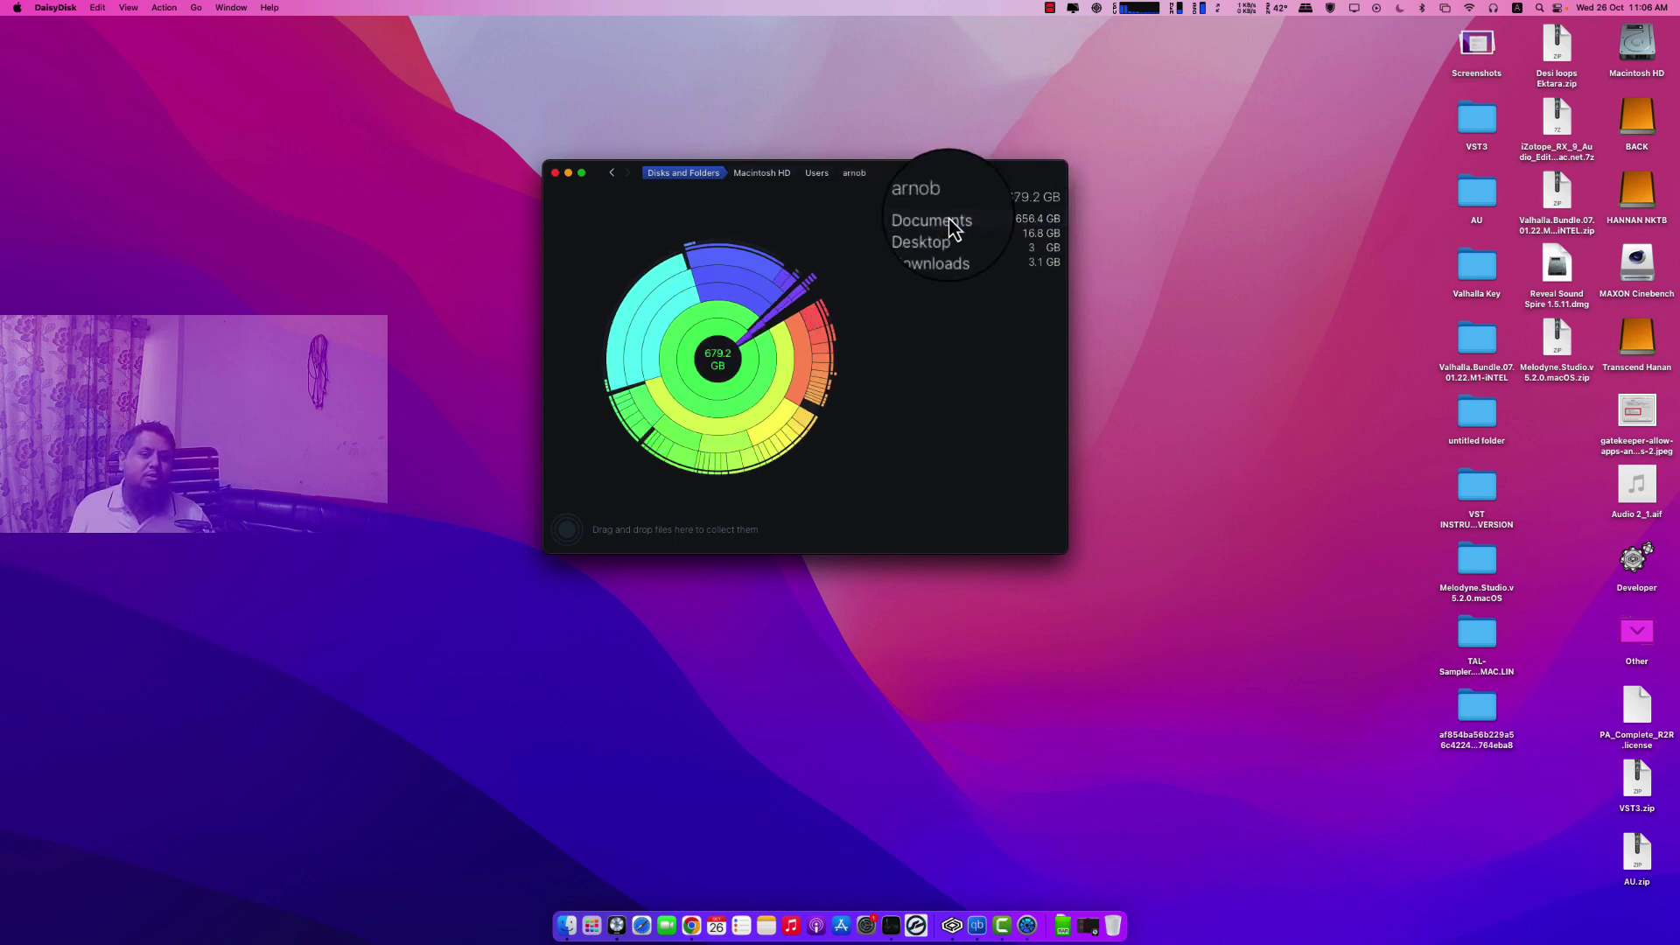
{"action": "left_click", "coordinate": [932, 220]}
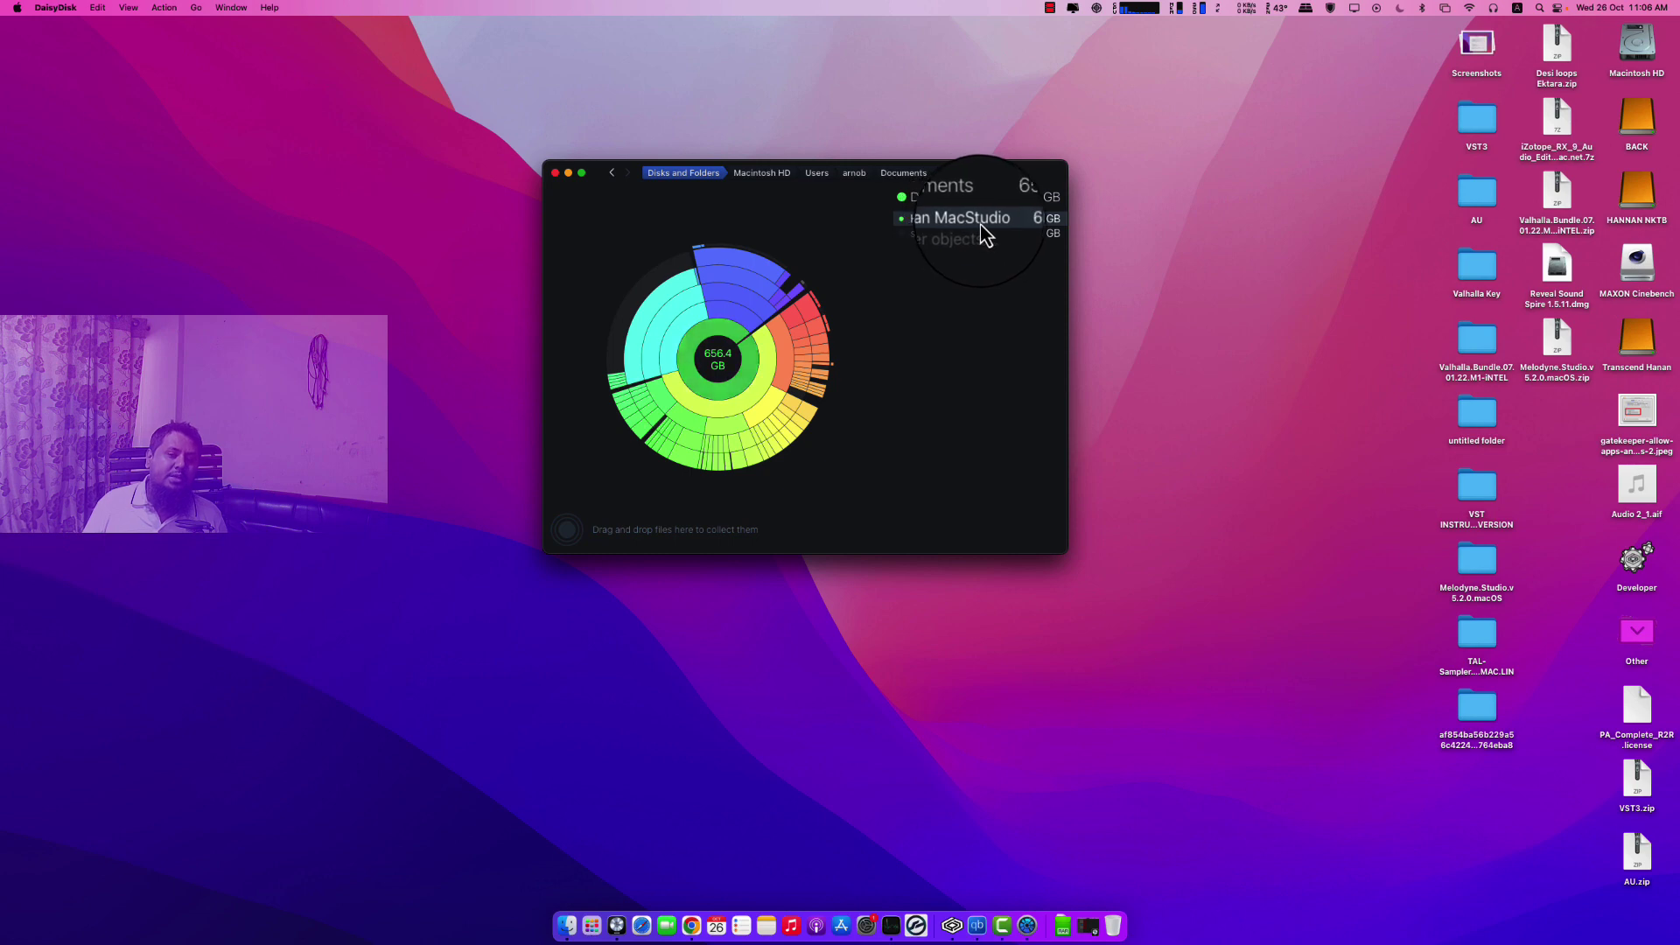
{"action": "left_click", "coordinate": [1029, 224]}
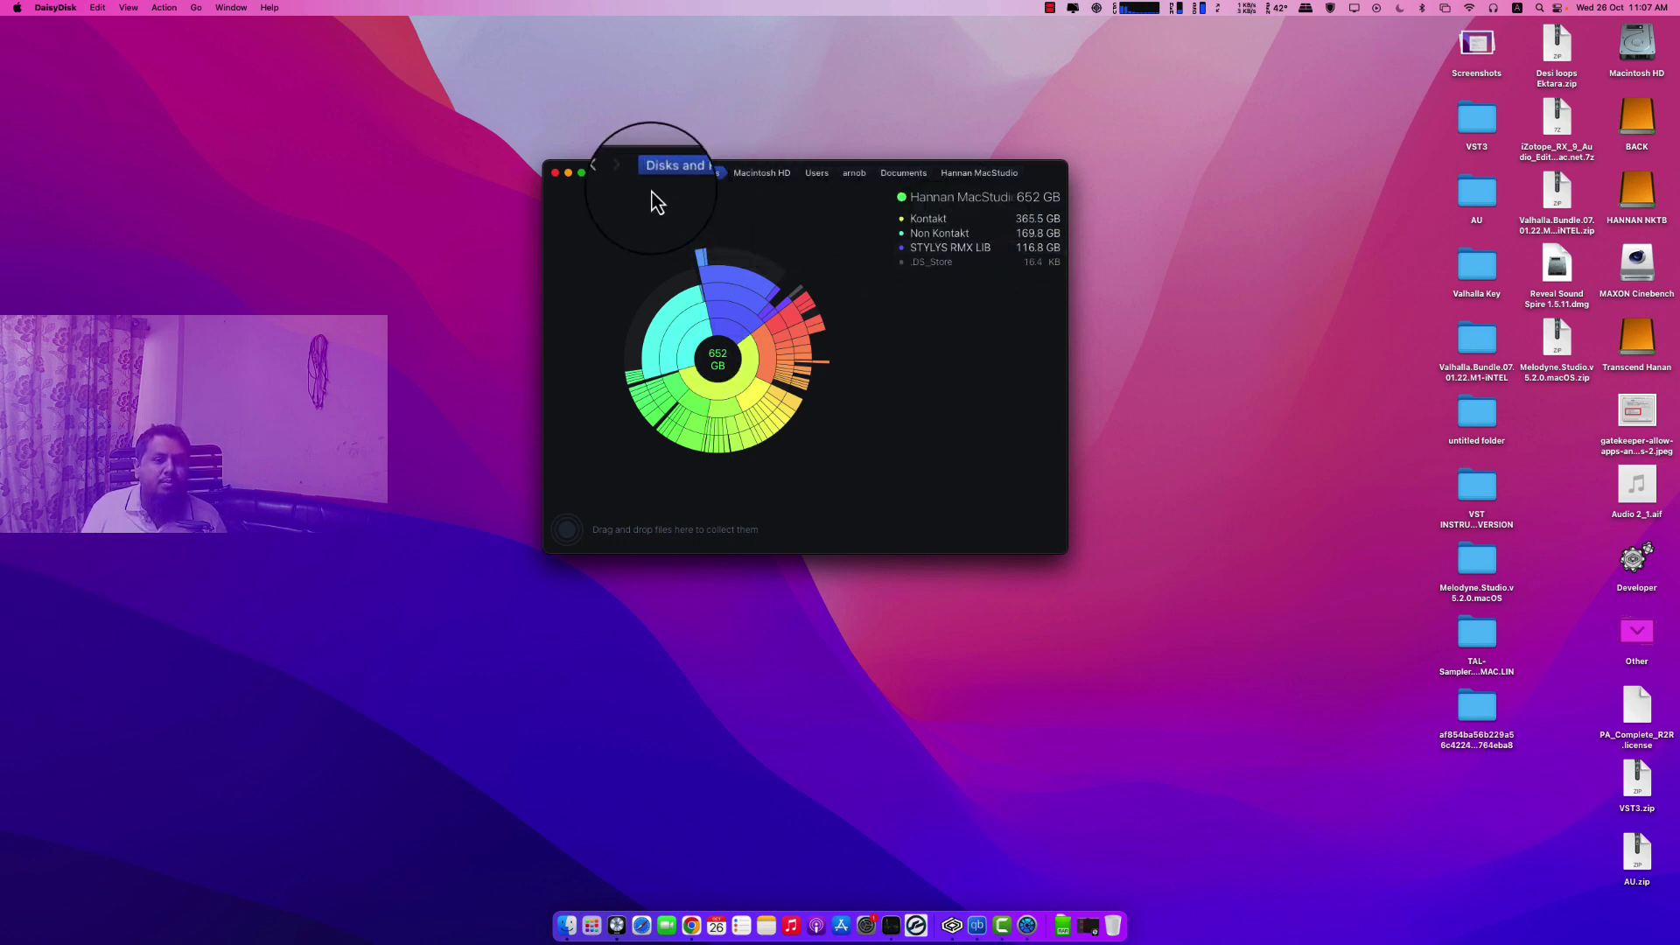
{"action": "left_click", "coordinate": [611, 174]}
{"action": "left_click", "coordinate": [613, 180]}
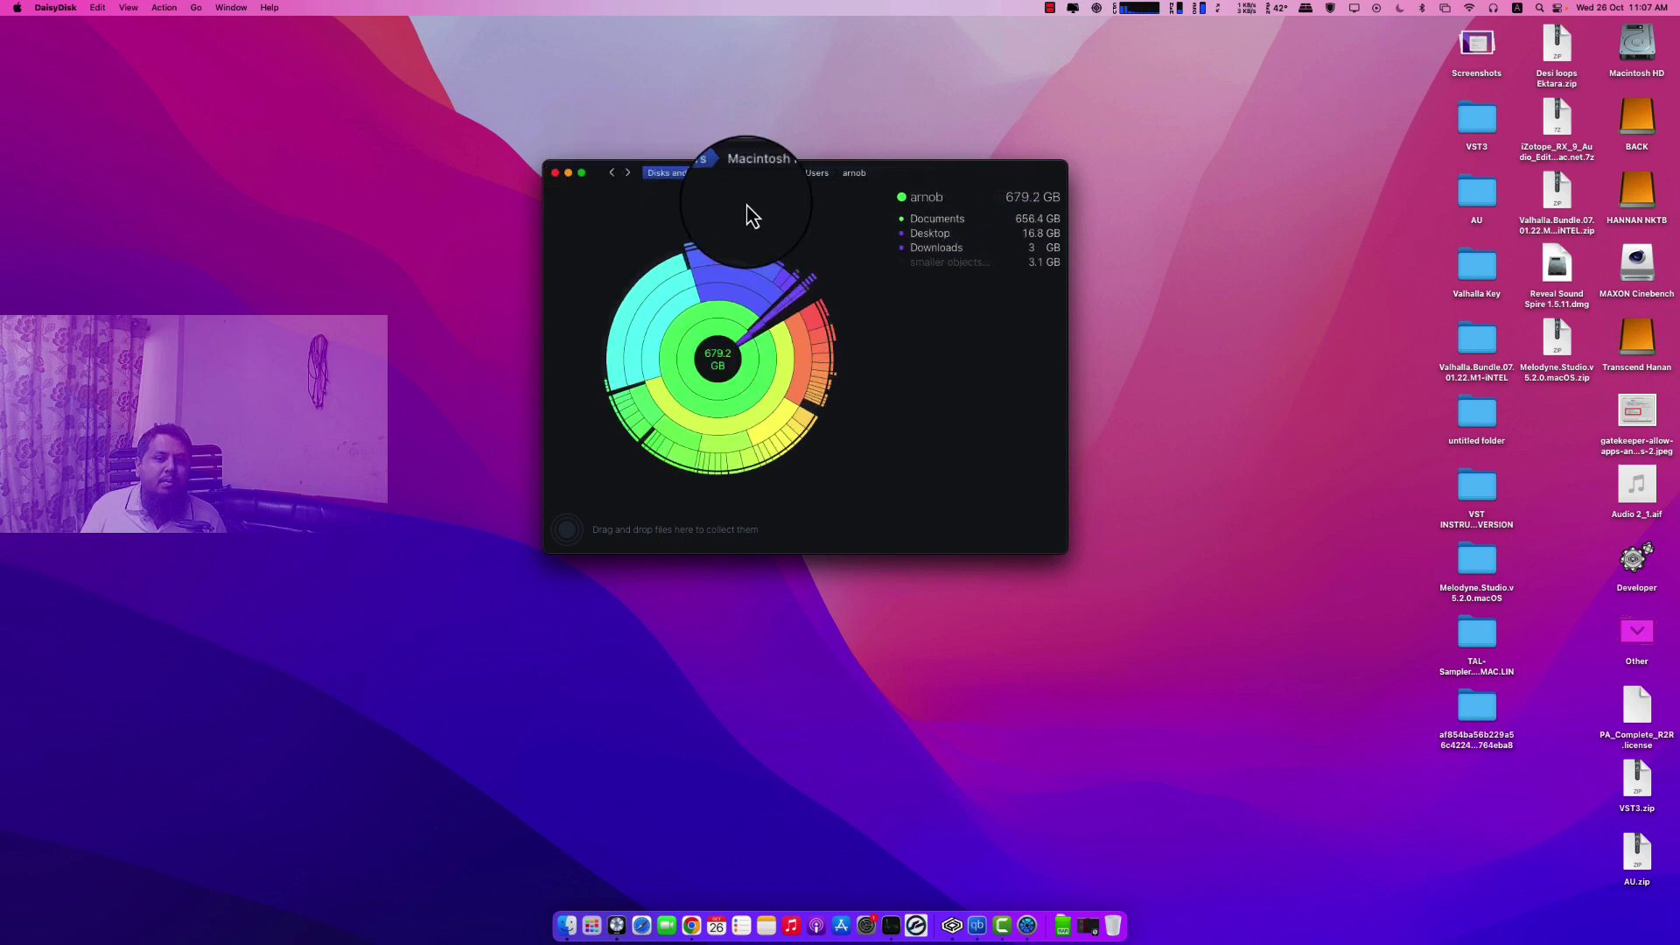
Step: Examine the disk usage of the Downloads folder, return to the Macintosh HD overview, and close DaisyDisk
{"action": "left_click", "coordinate": [938, 248]}
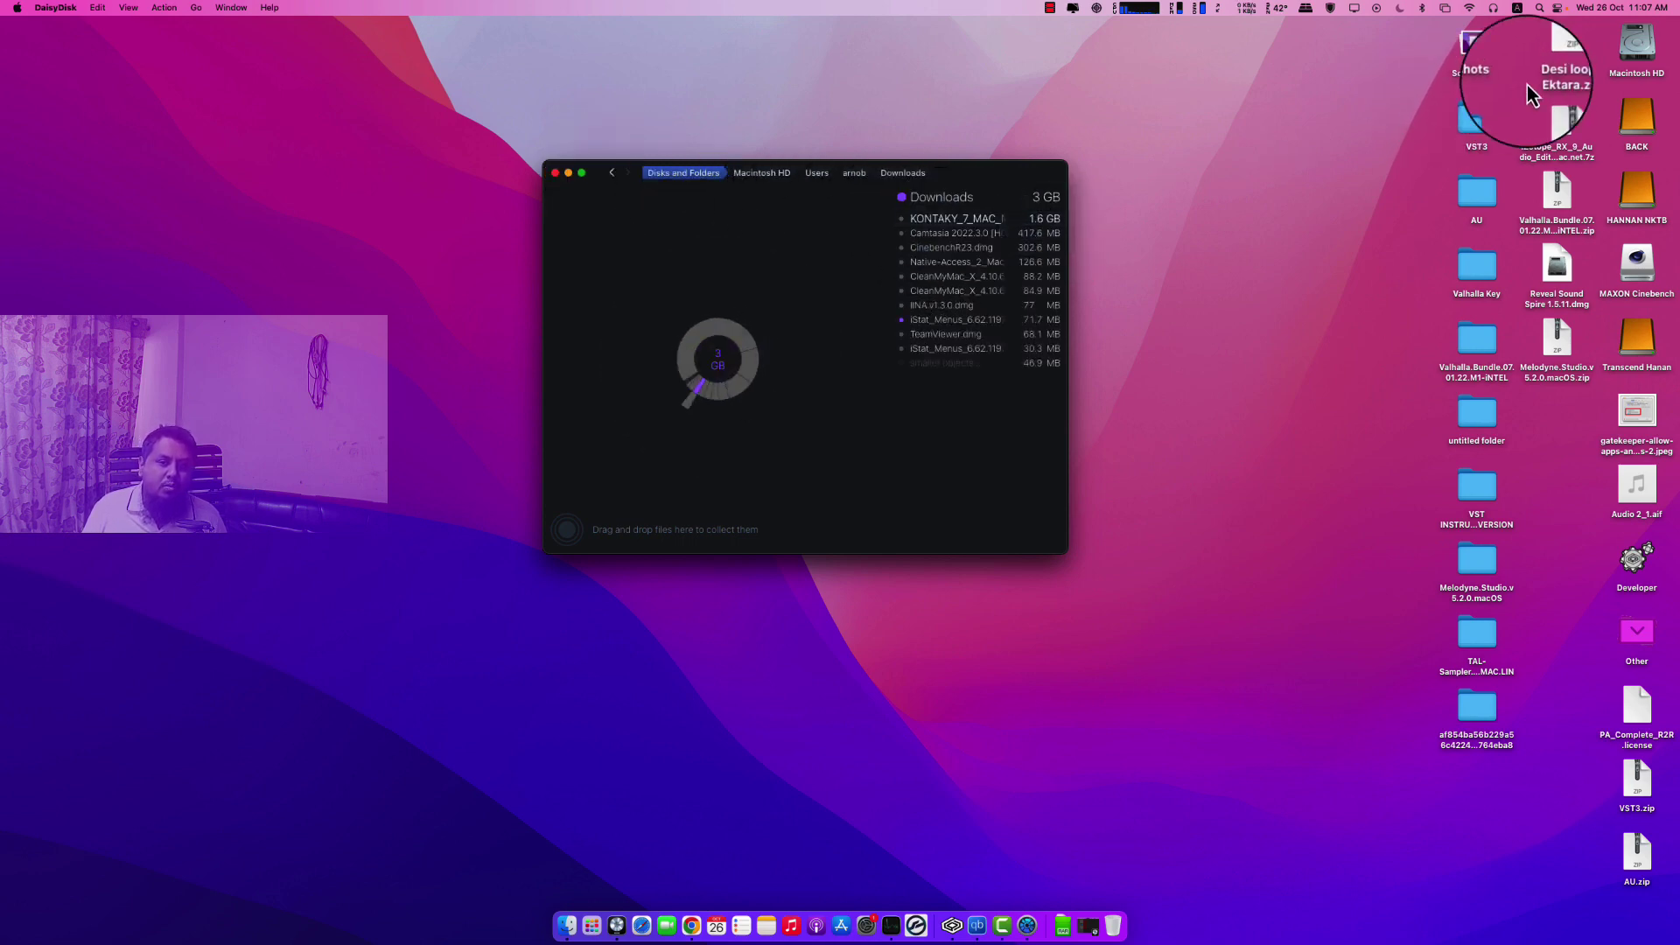
{"action": "left_click", "coordinate": [616, 176]}
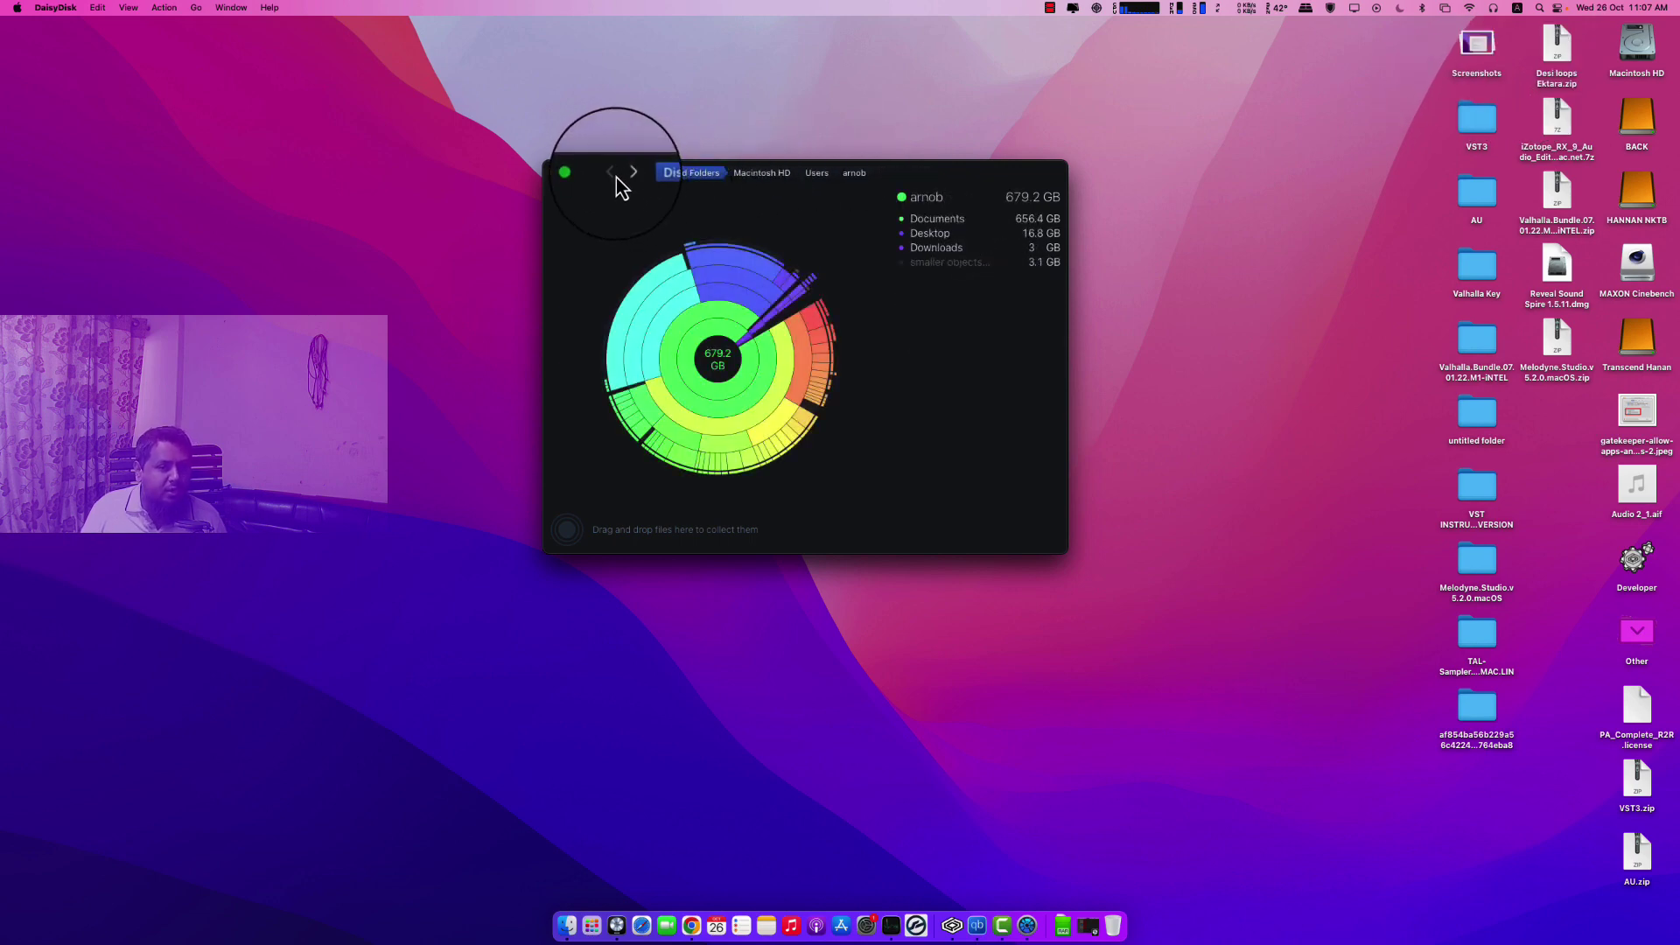
{"action": "left_click", "coordinate": [616, 177]}
{"action": "left_click", "coordinate": [616, 176]}
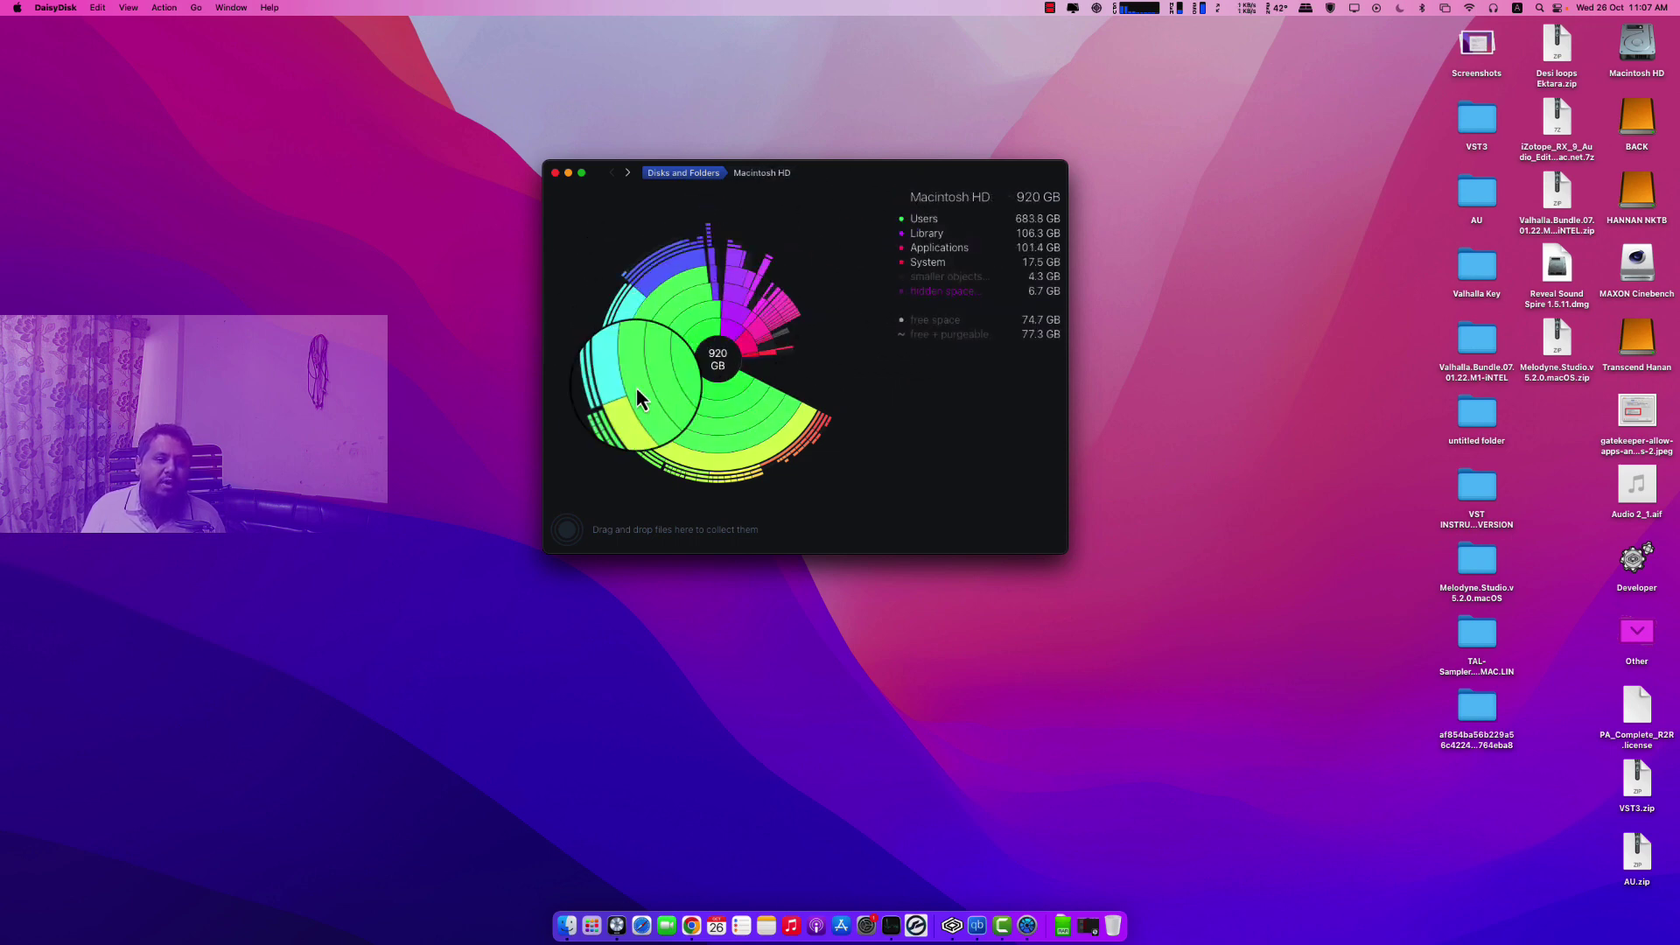
{"action": "left_click", "coordinate": [550, 177]}
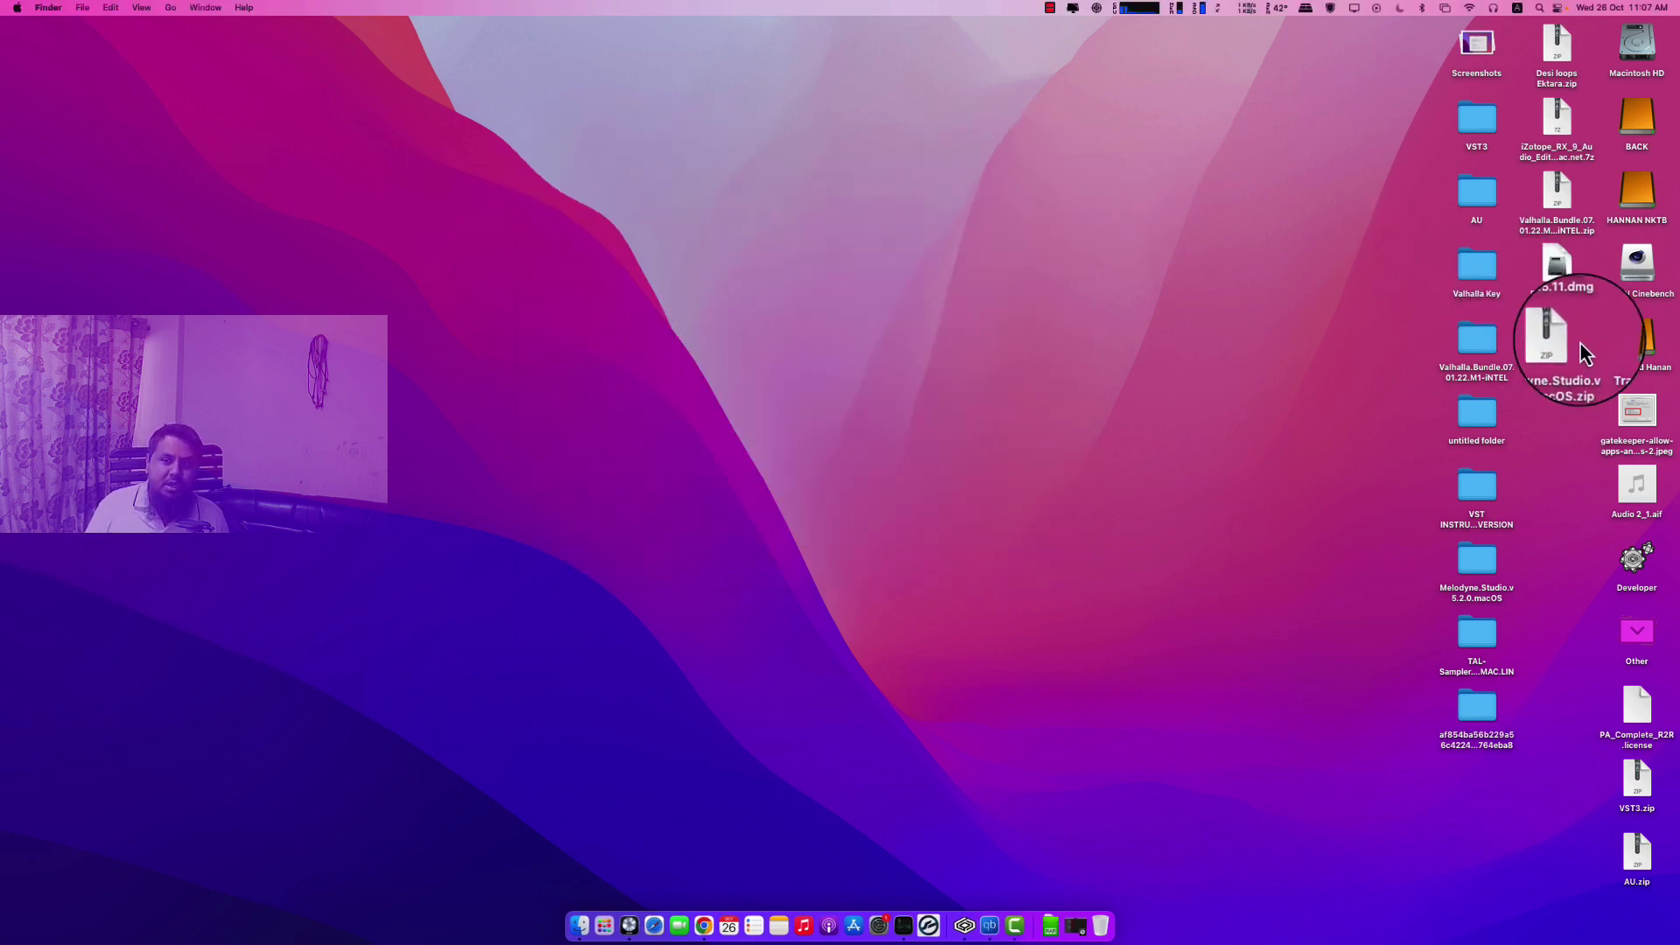
Step: Display the Transcend drive's info to check its format, and search the installed apps for DI to launch Disk Utility
{"action": "right_click", "coordinate": [1635, 339]}
{"action": "left_click", "coordinate": [1550, 403]}
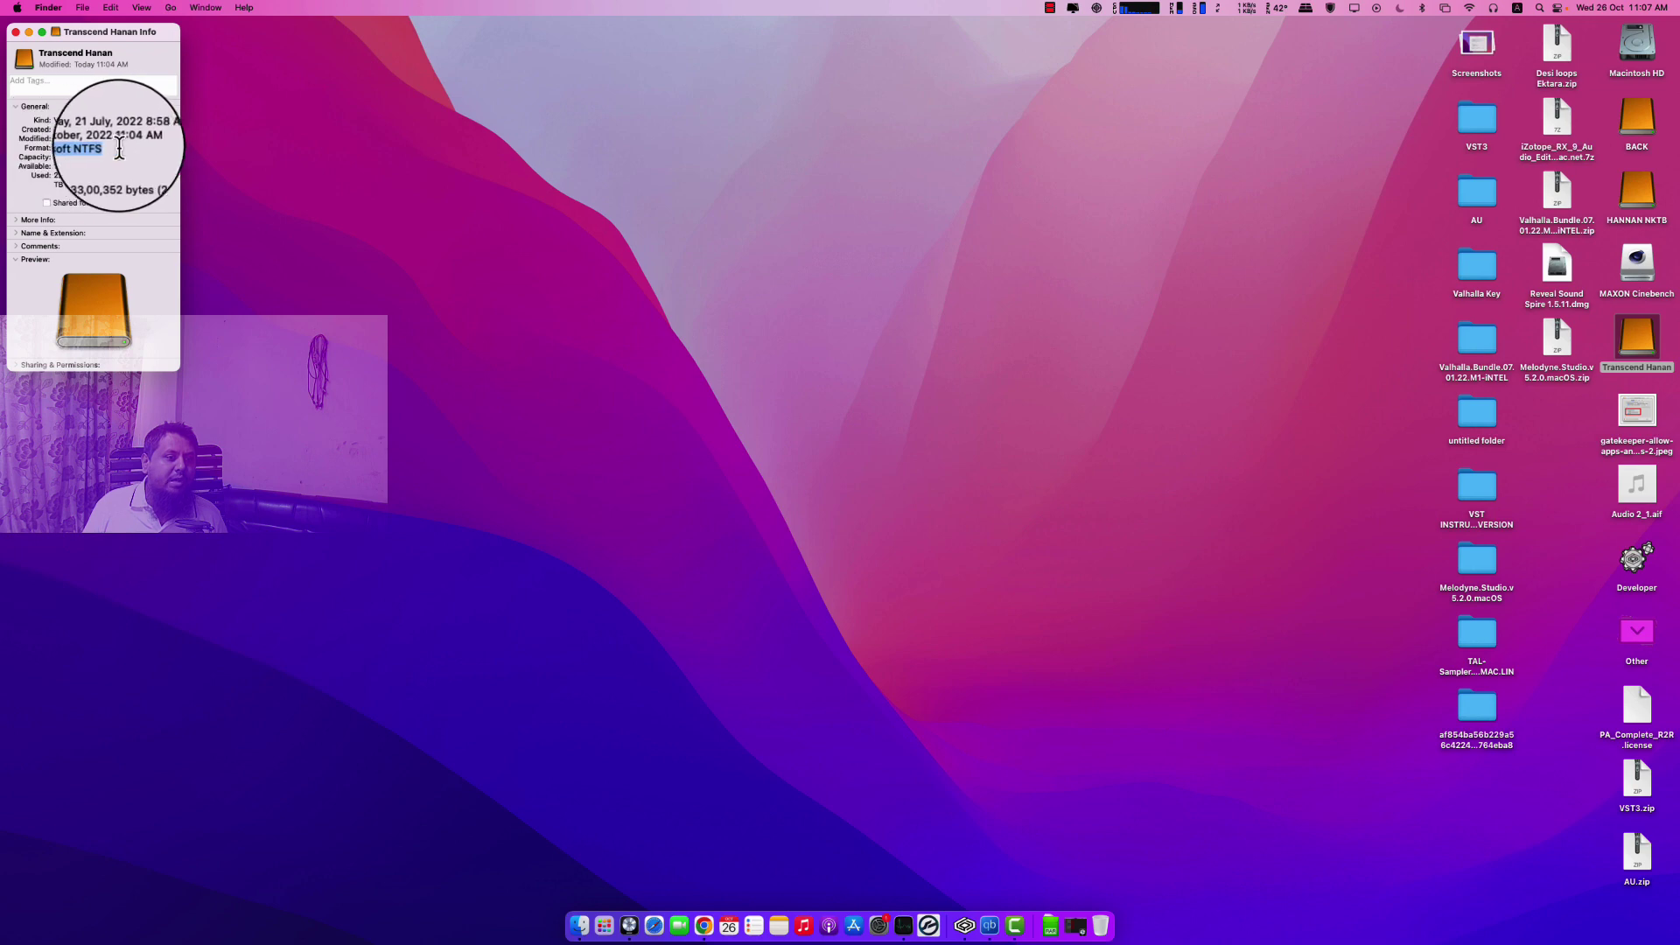
{"action": "left_click", "coordinate": [604, 927]}
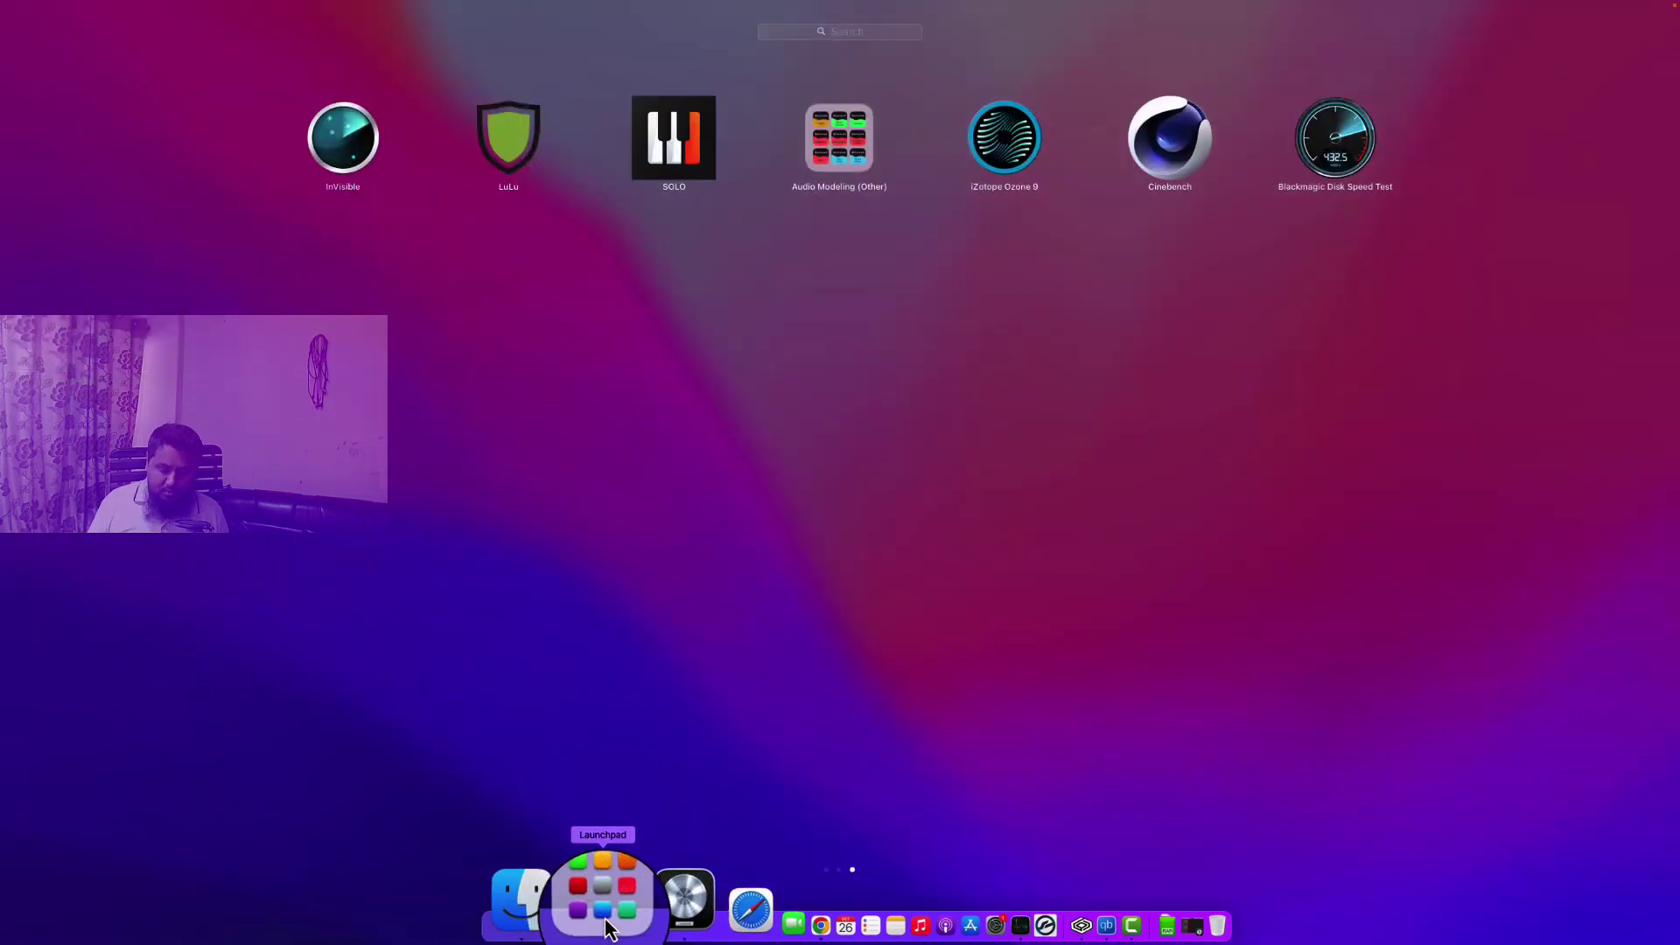
{"action": "type", "text": "Di"}
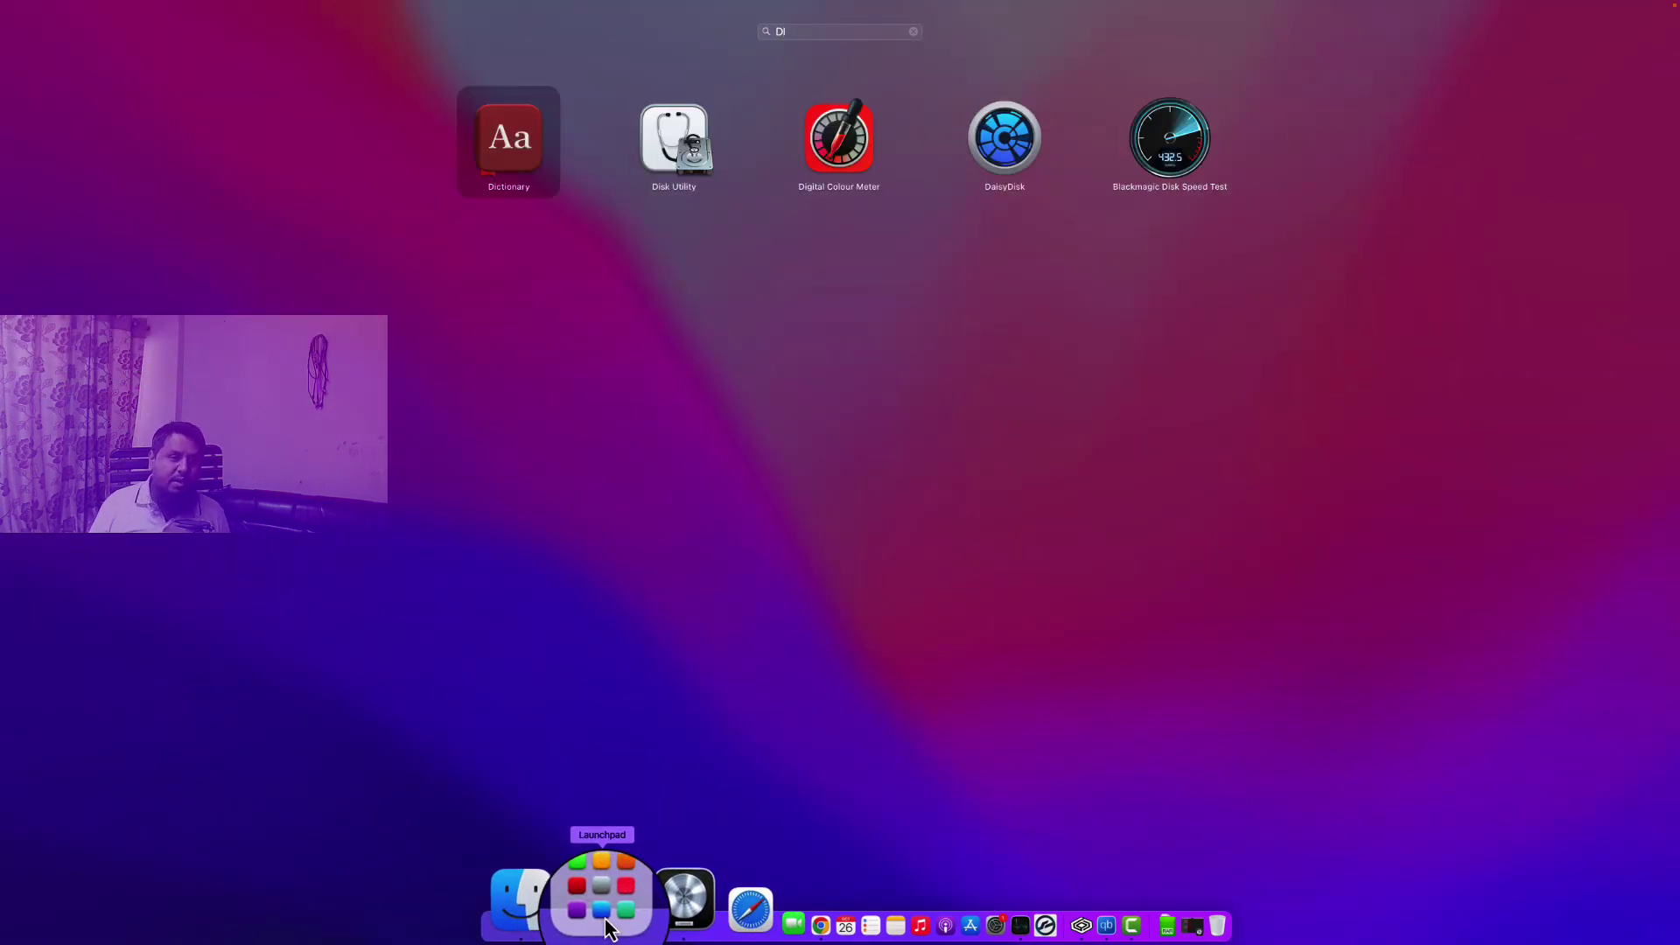
{"action": "left_click", "coordinate": [691, 131]}
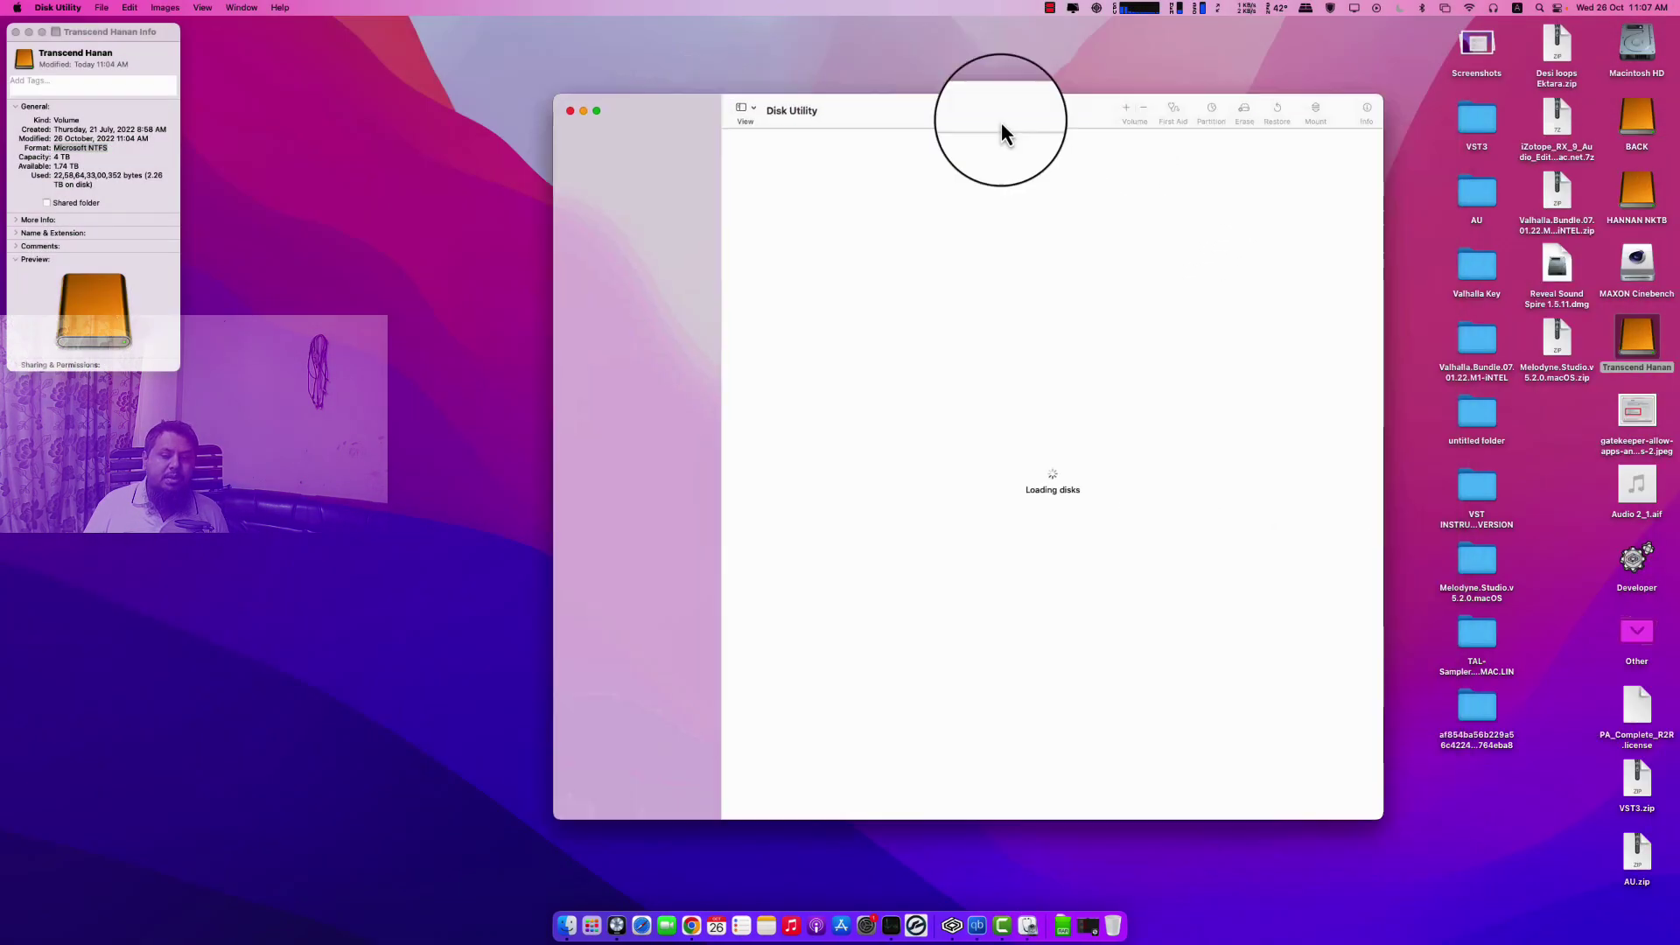
Step: Open the Transcend drive, try to copy the Valhalla Bundle zip from the desktop into it, and return the zip to the desktop
{"action": "double_click", "coordinate": [1635, 344]}
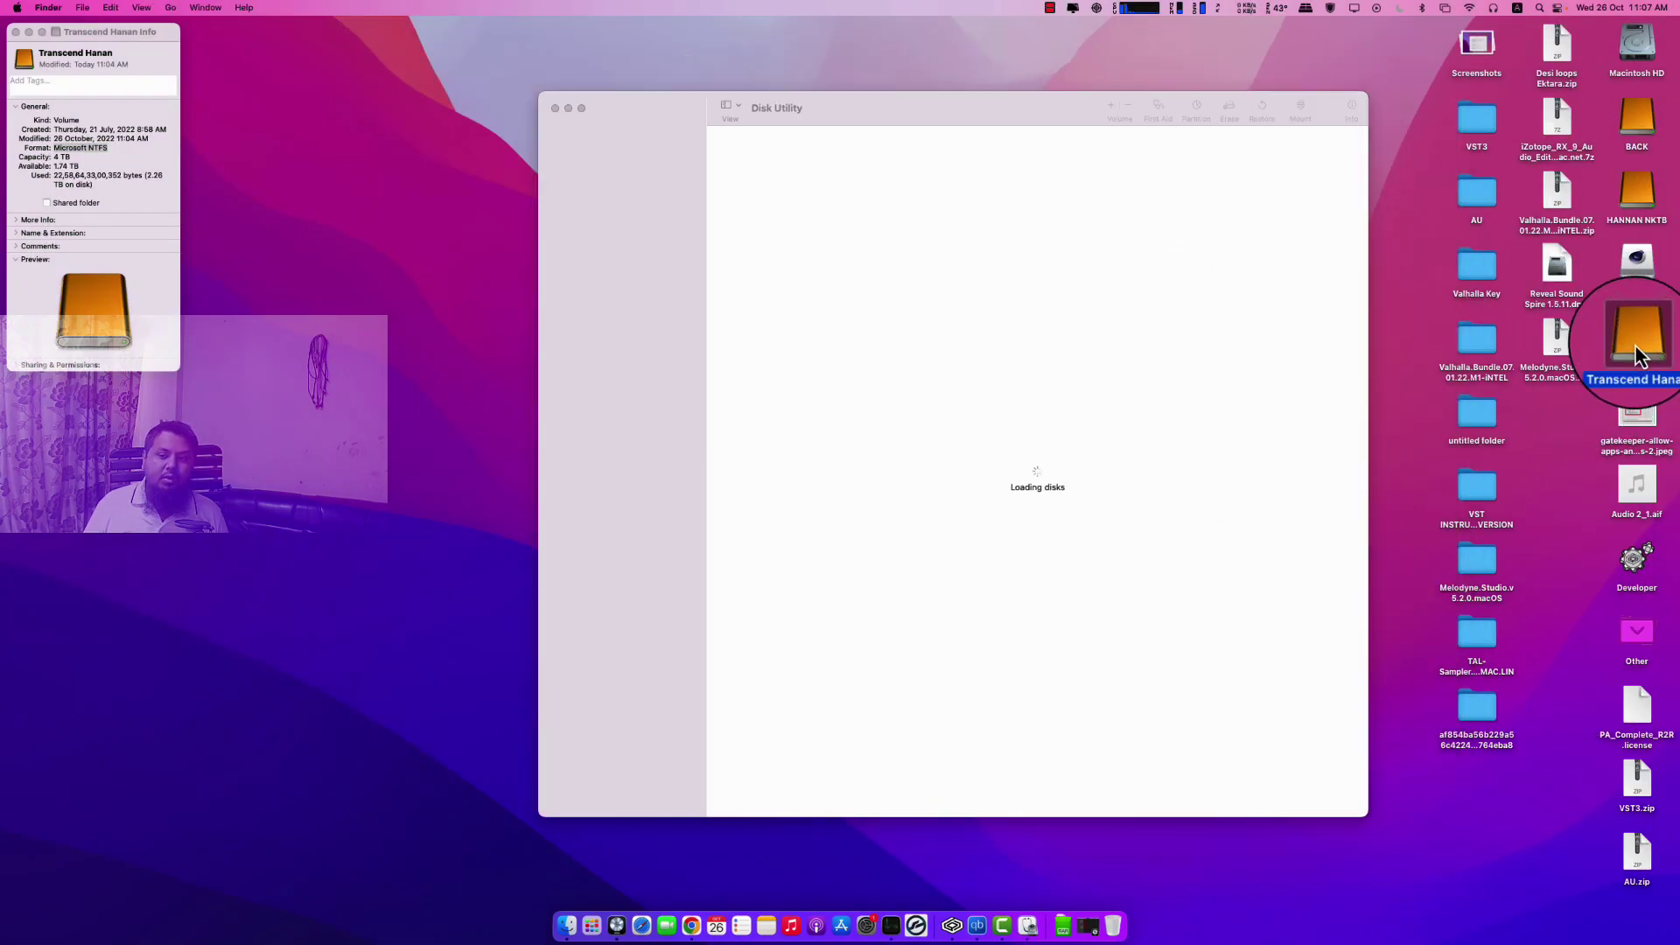
{"action": "left_click_drag", "start_coordinate": [1557, 192], "coordinate": [787, 540]}
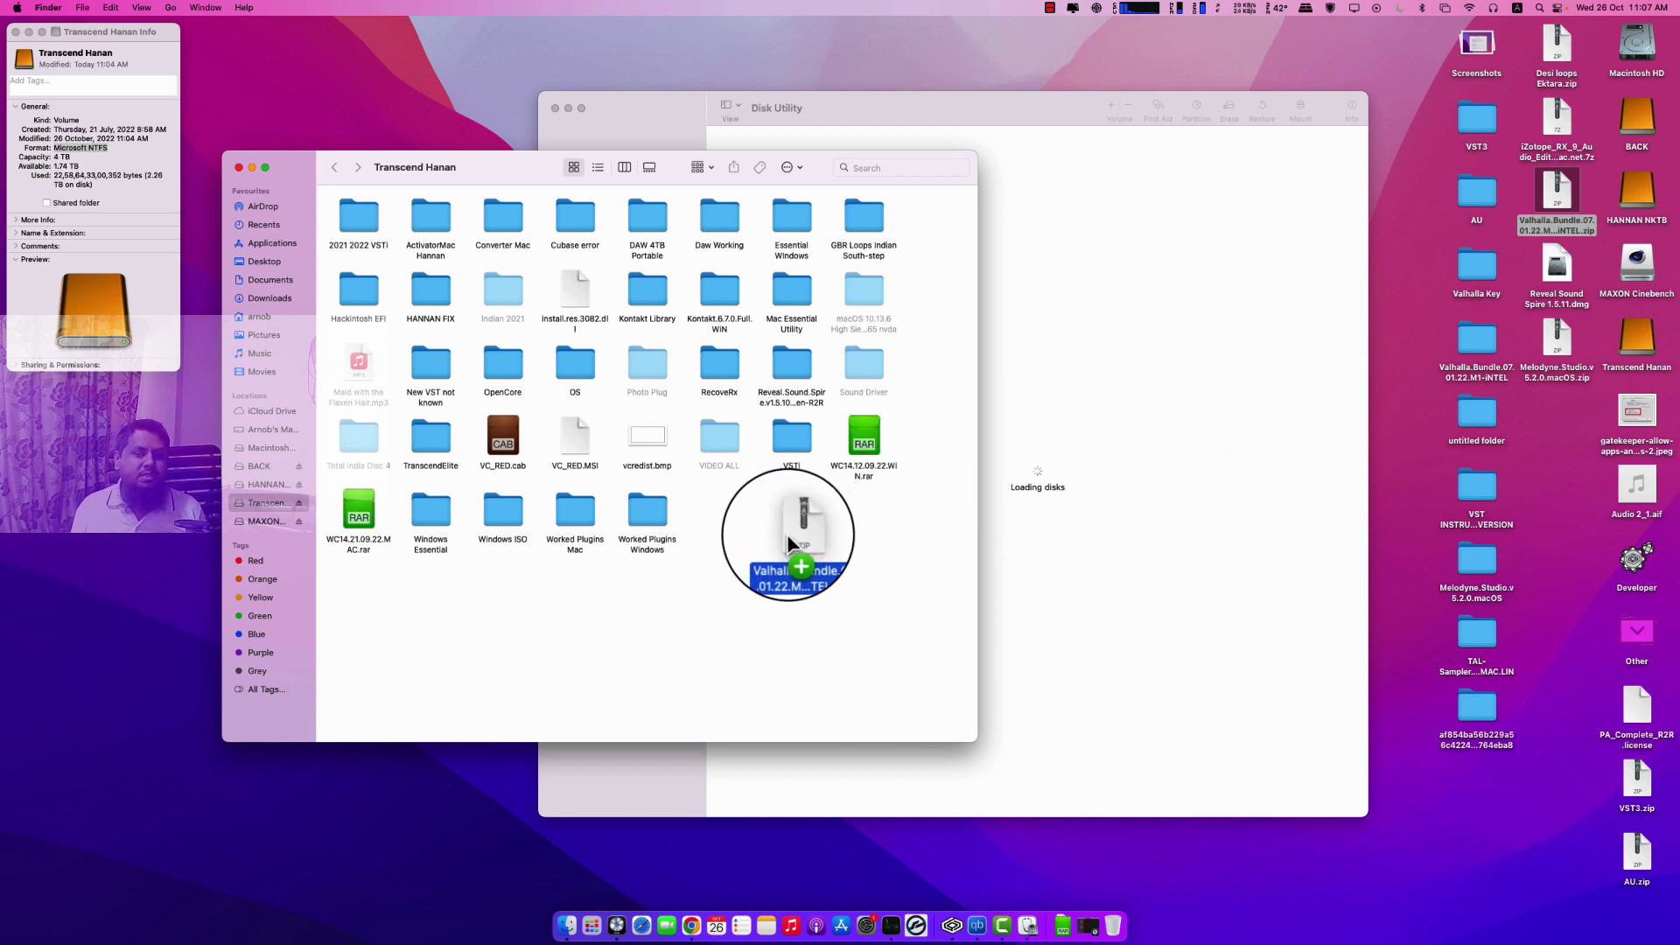
{"action": "left_click_drag", "start_coordinate": [787, 535], "coordinate": [1553, 210]}
Step: Arrange the Disk Utility window beside the Transcend drive's folder window and bring Disk Utility to the front
{"action": "left_click_drag", "start_coordinate": [1007, 113], "coordinate": [1145, 113]}
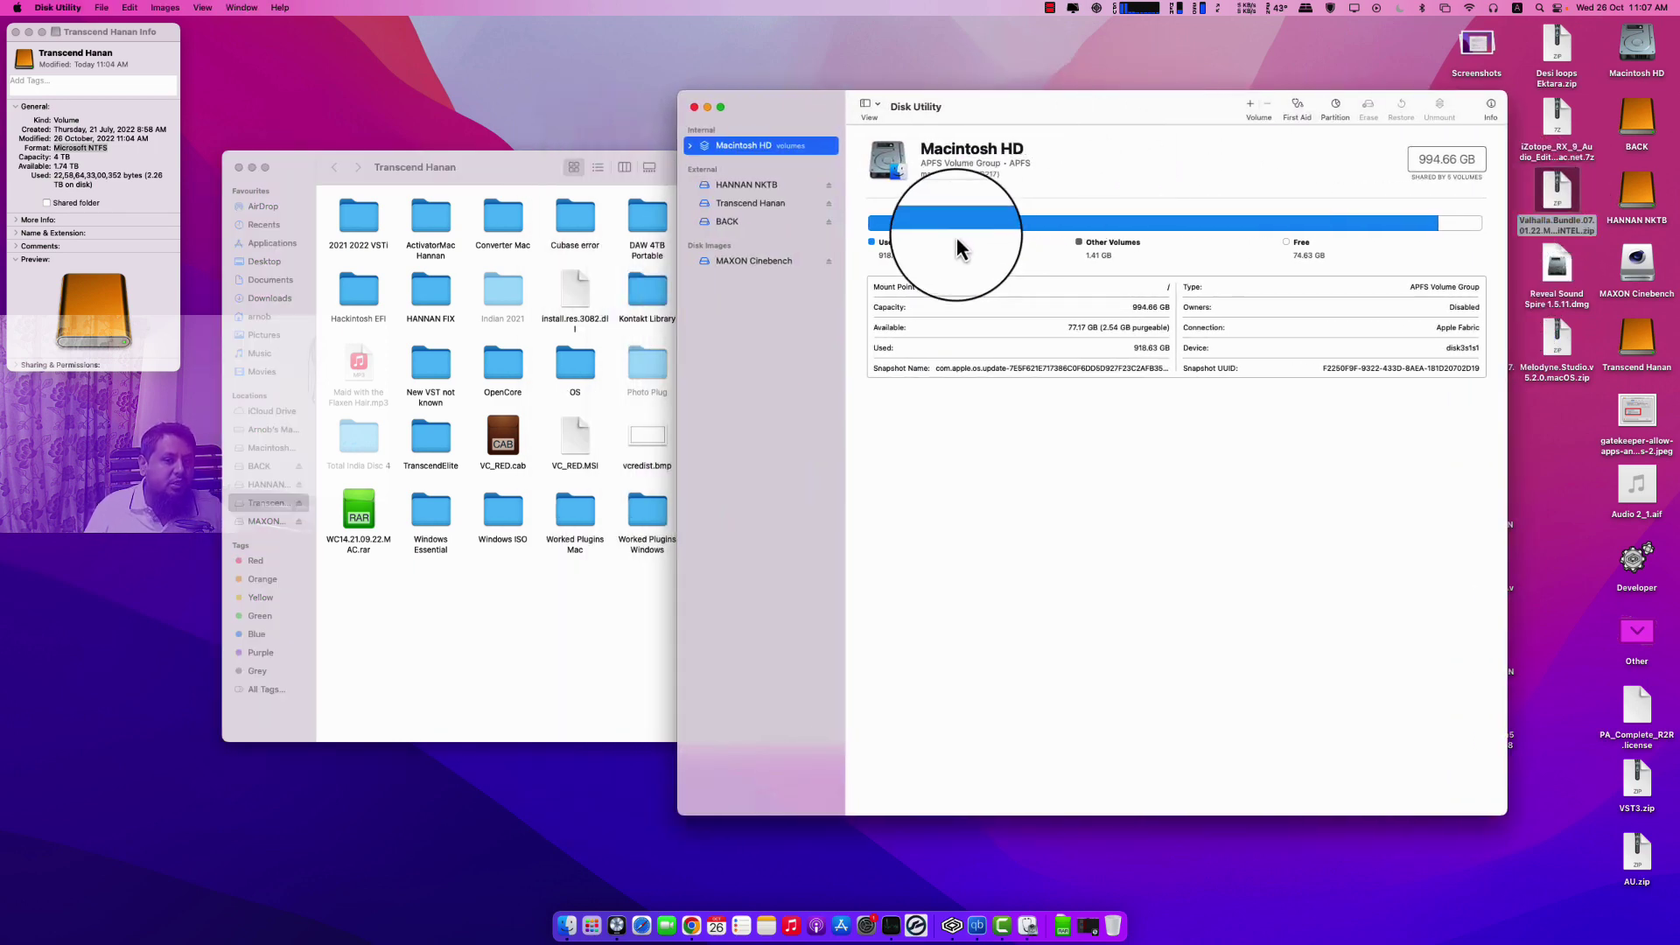
{"action": "left_click_drag", "start_coordinate": [523, 177], "coordinate": [394, 363]}
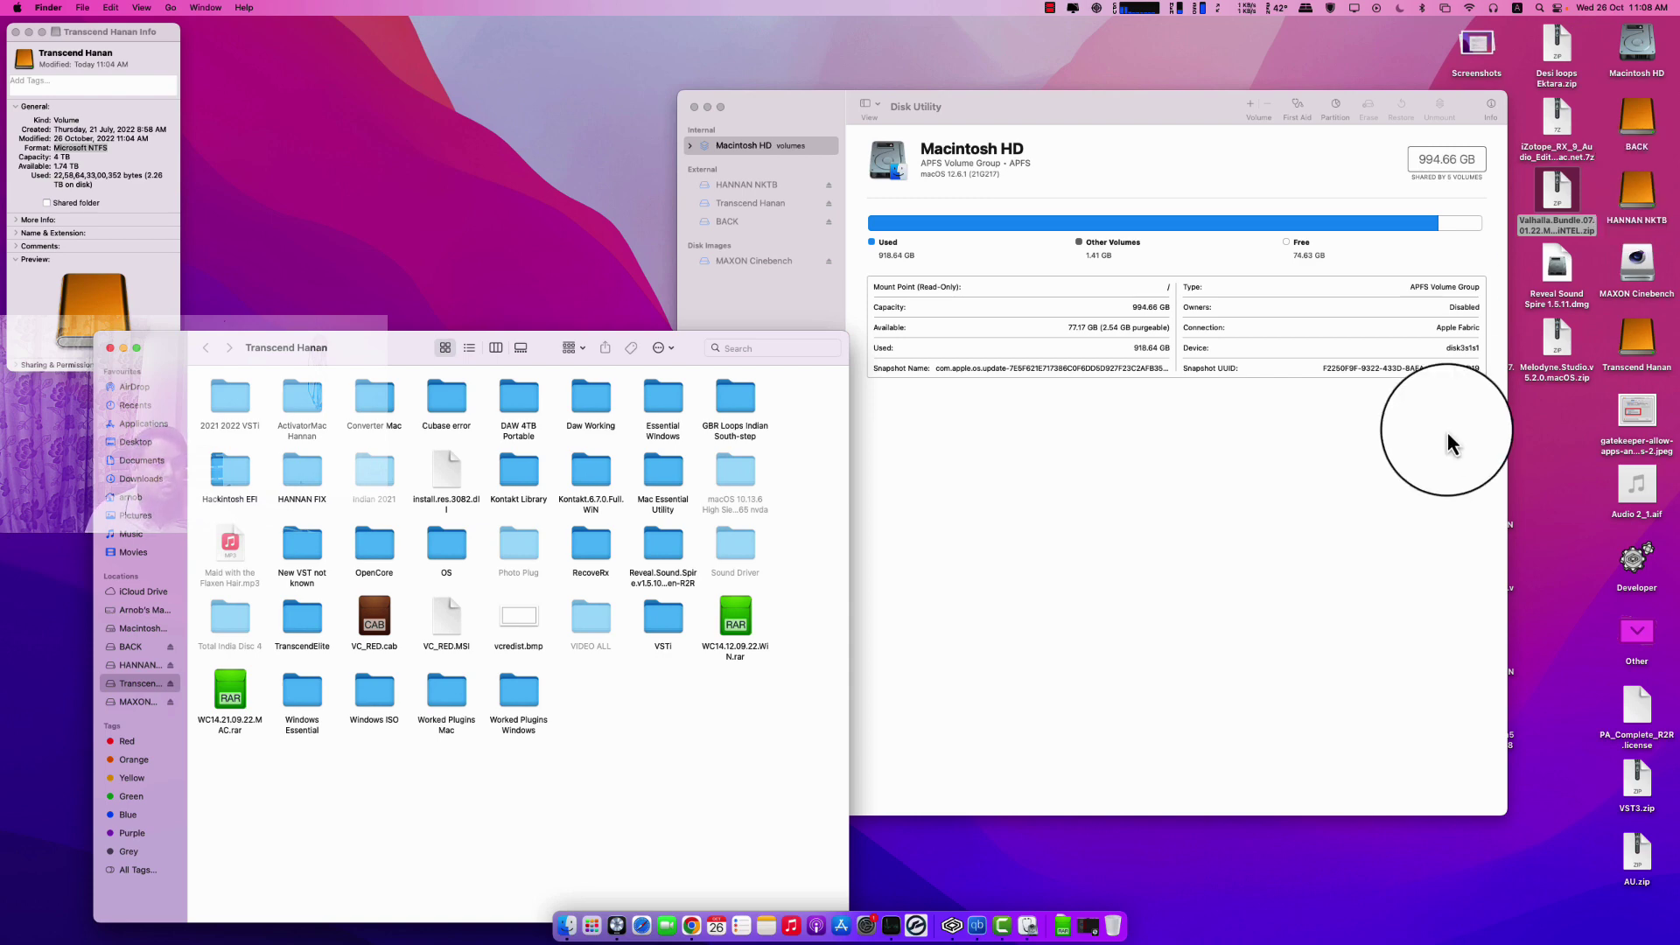
{"action": "left_click", "coordinate": [1090, 610]}
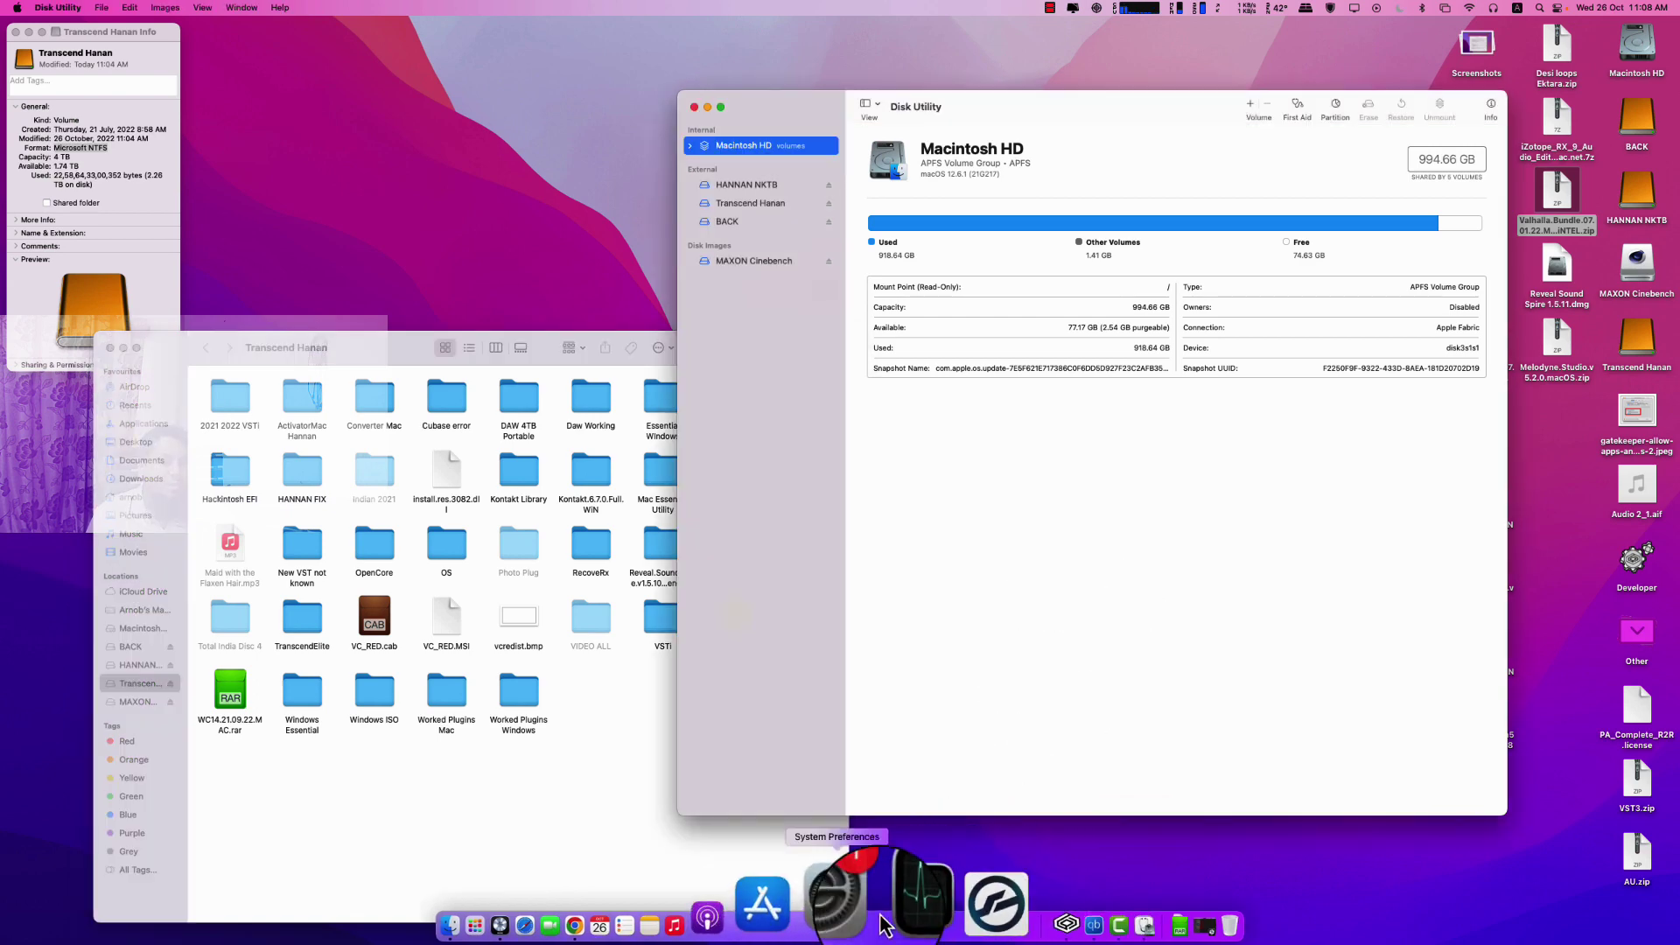
Step: Launch NTFS for Mac from its System Preferences pane and allow it to access files on a removable volume
{"action": "left_click", "coordinate": [870, 915]}
{"action": "left_click", "coordinate": [1028, 669]}
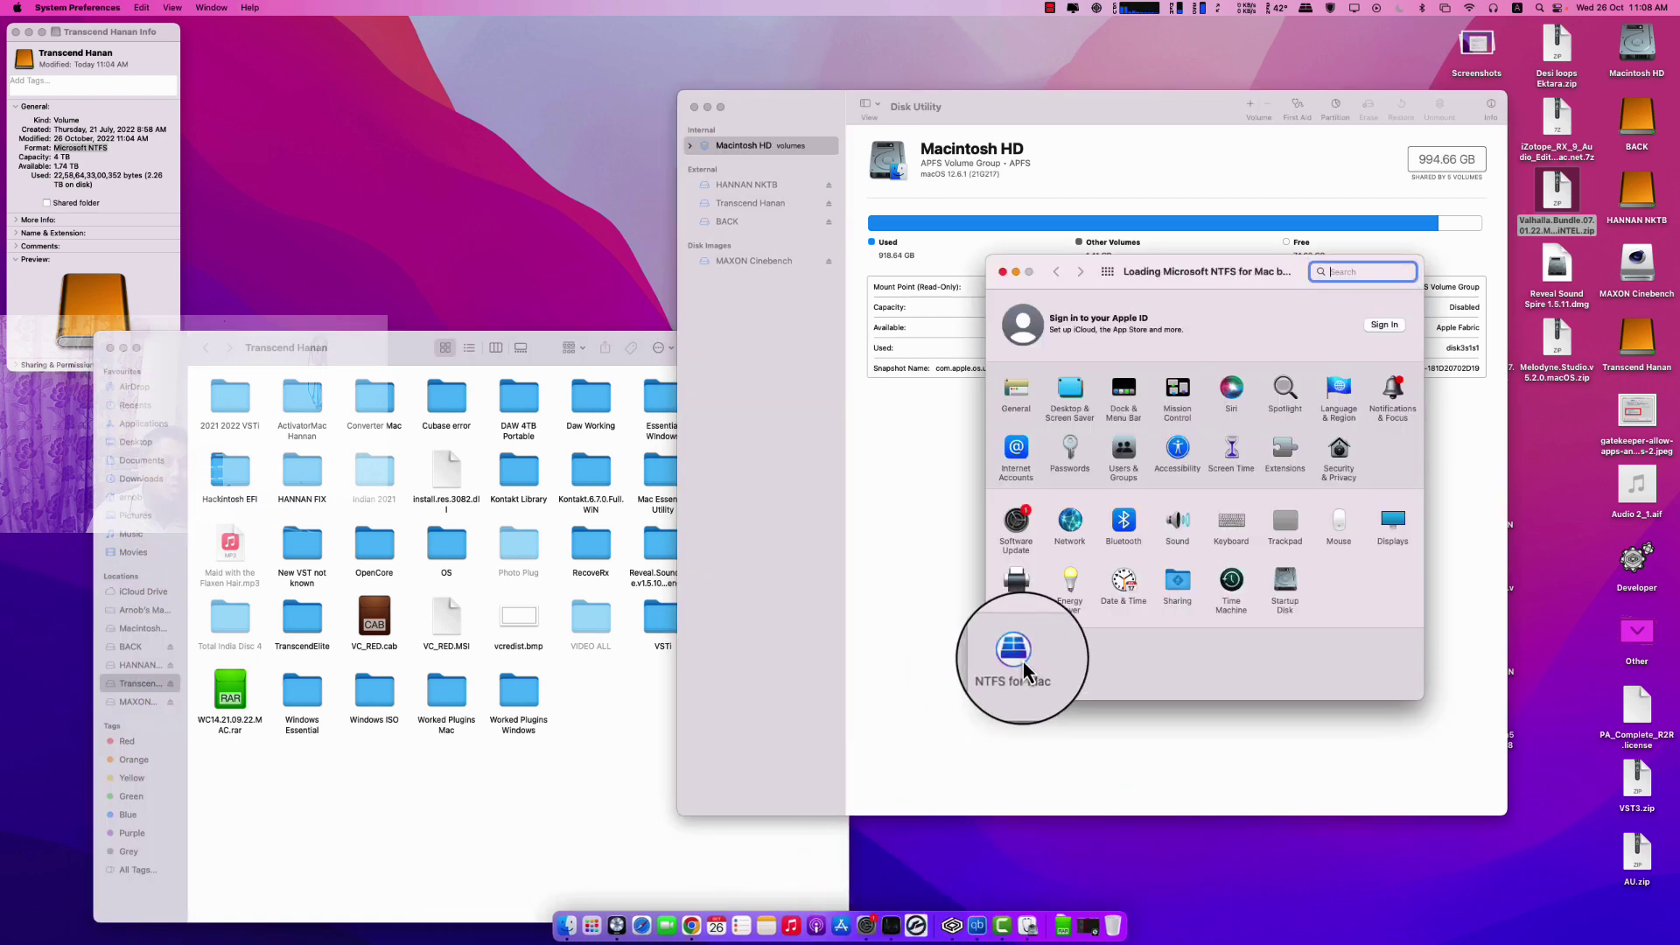
{"action": "left_click", "coordinate": [1210, 422]}
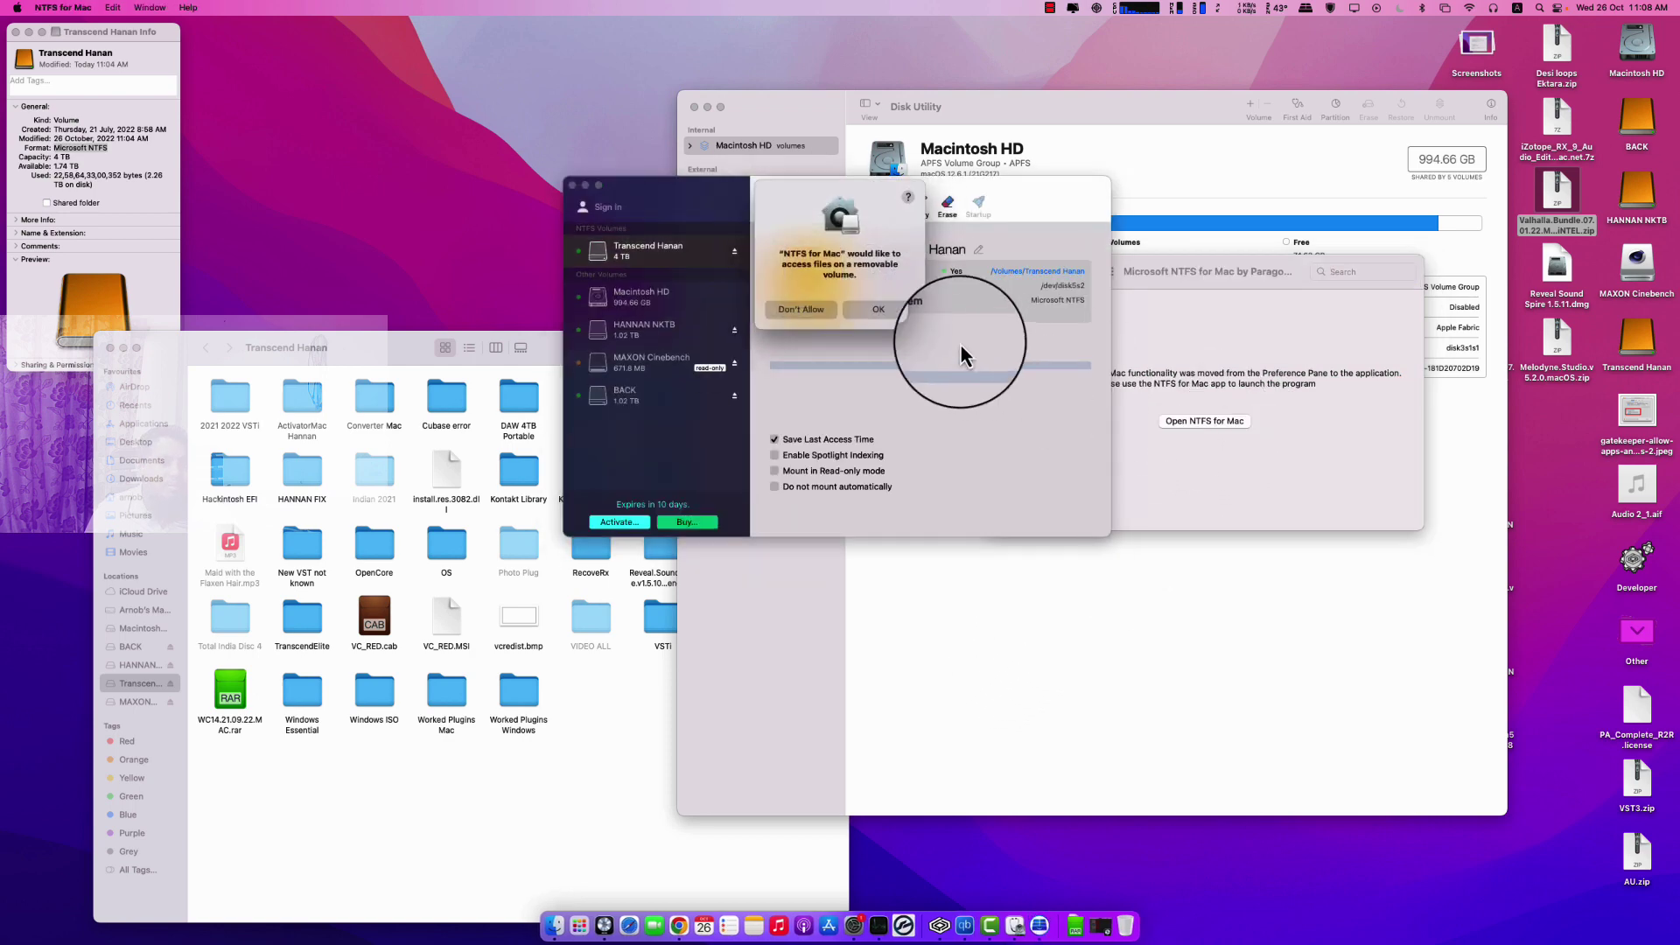
{"action": "left_click", "coordinate": [876, 310]}
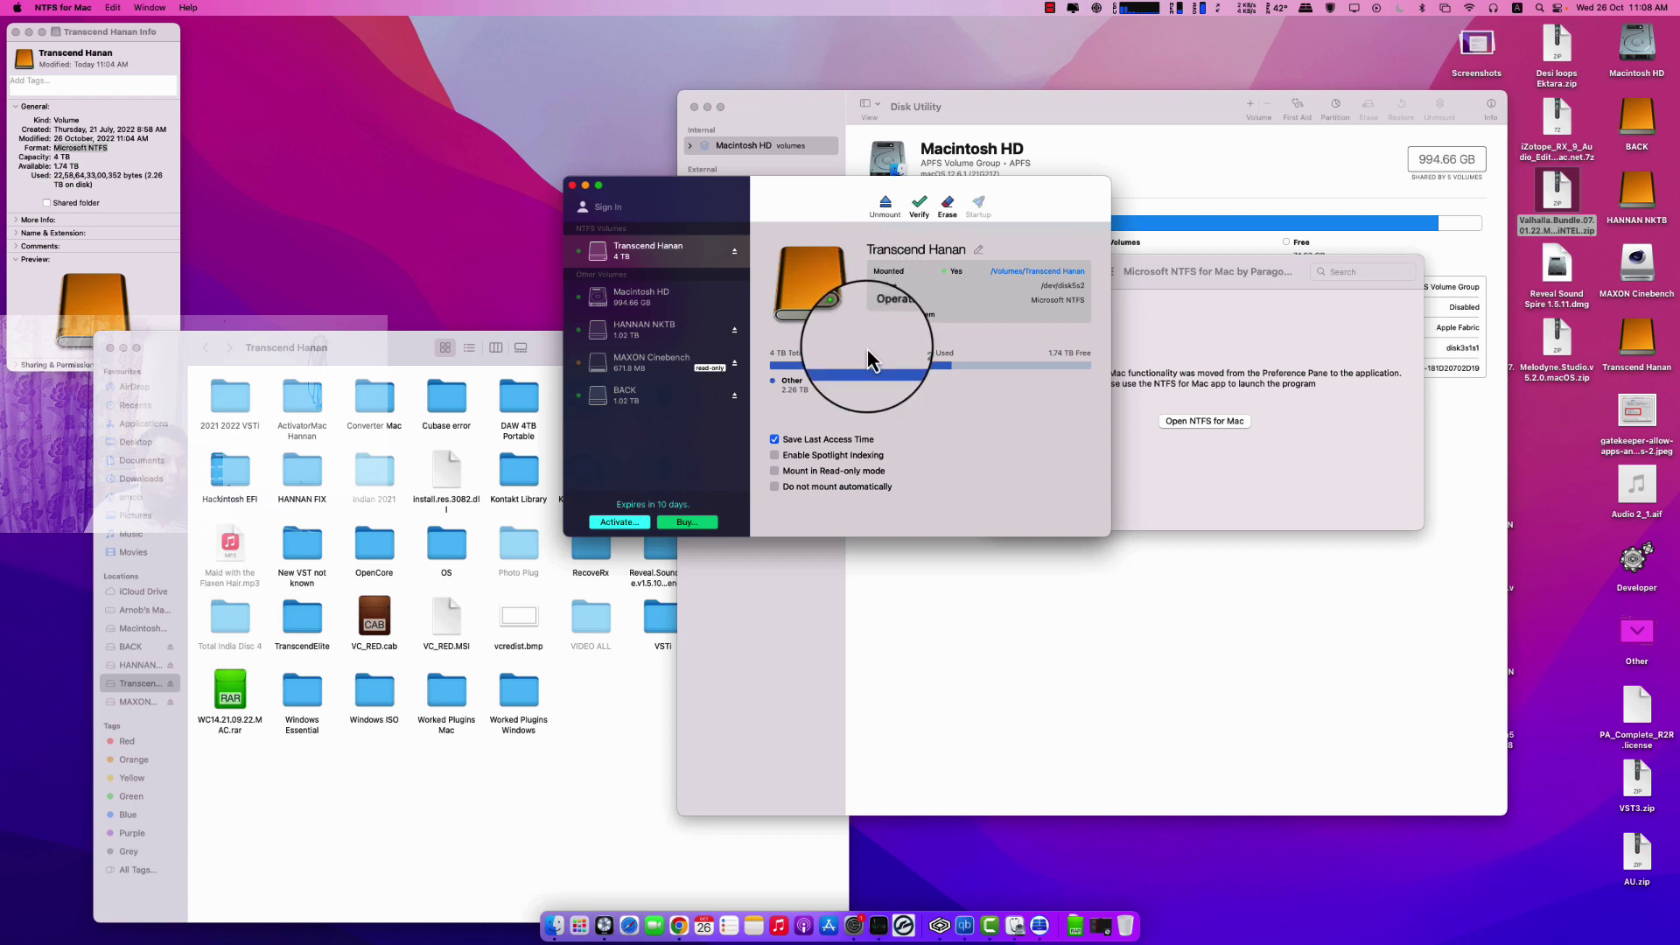
Step: Move the NTFS for Mac window aside to compare it with Disk Utility, and close System Preferences, NTFS for Mac and Disk Utility
{"action": "left_click_drag", "start_coordinate": [820, 196], "coordinate": [559, 78]}
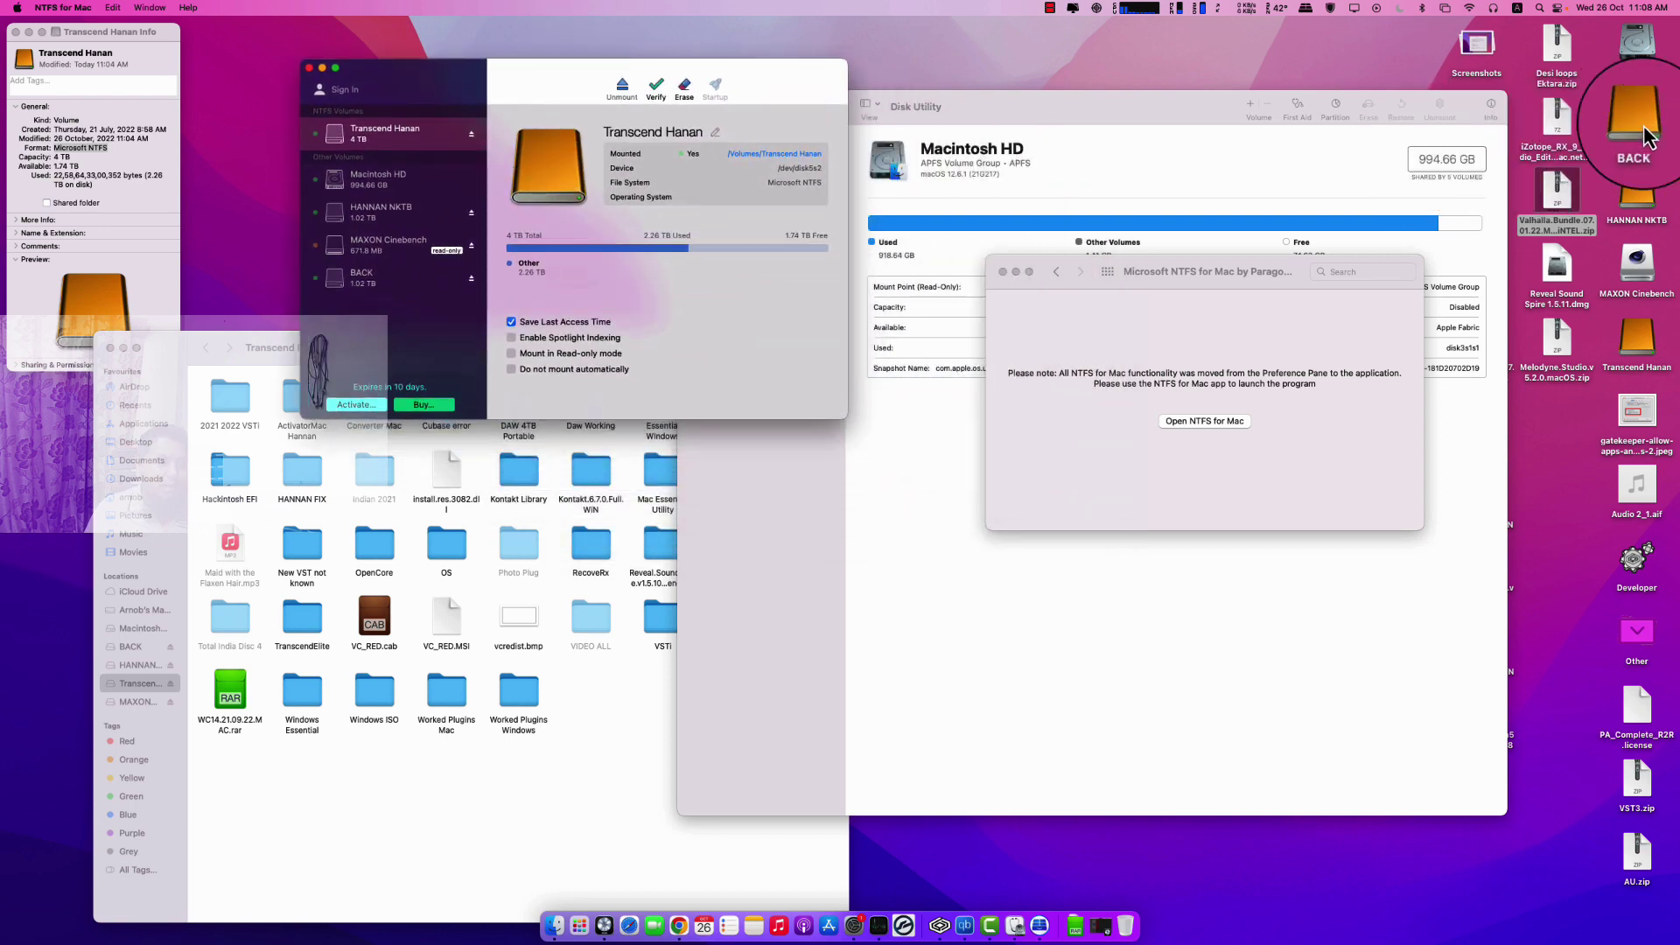
{"action": "left_click", "coordinate": [1003, 273]}
{"action": "left_click_drag", "start_coordinate": [1117, 98], "coordinate": [1047, 91]}
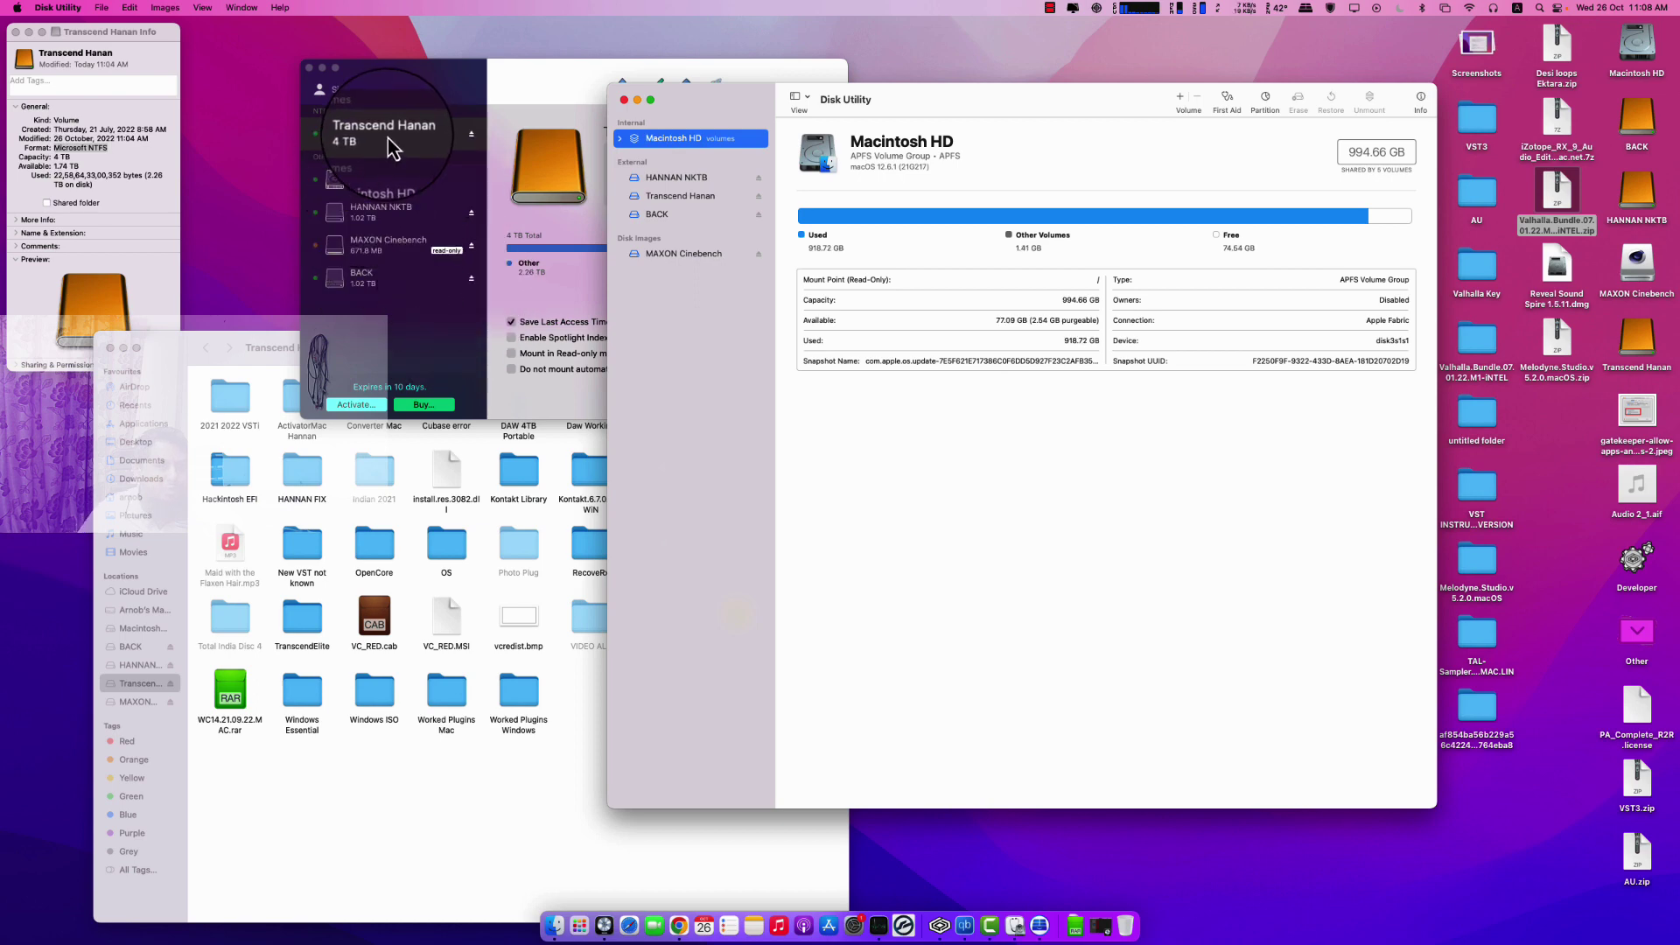
{"action": "left_click", "coordinate": [311, 69]}
{"action": "left_click", "coordinate": [633, 98]}
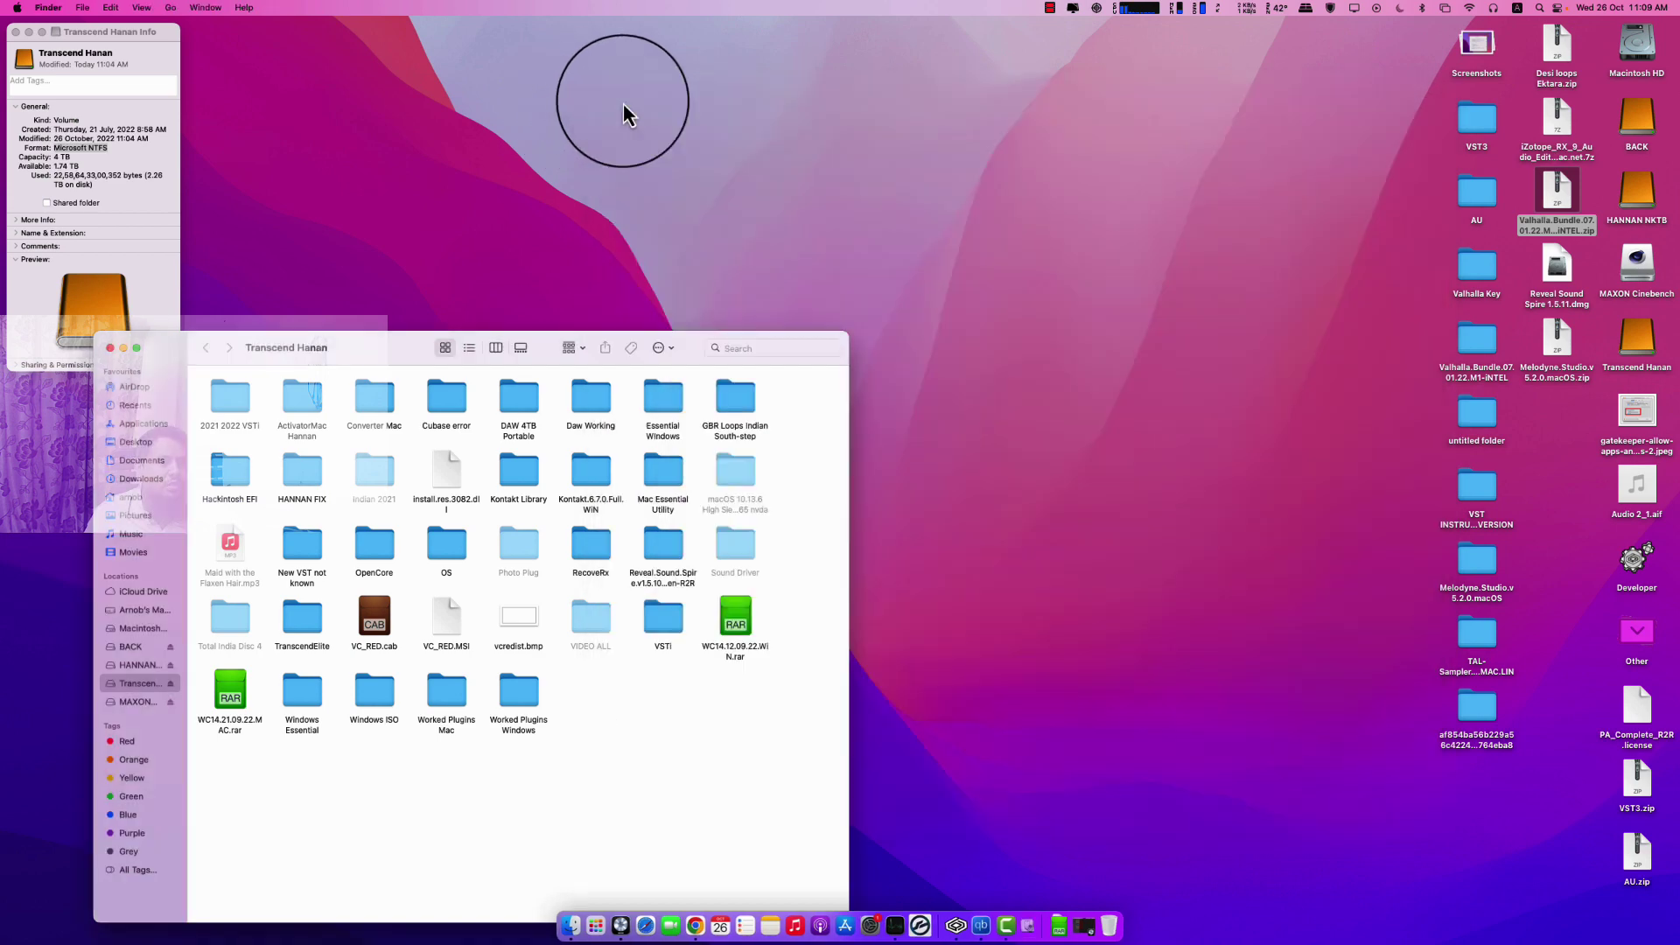
{"action": "right_click", "coordinate": [560, 96]}
{"action": "left_click", "coordinate": [570, 254]}
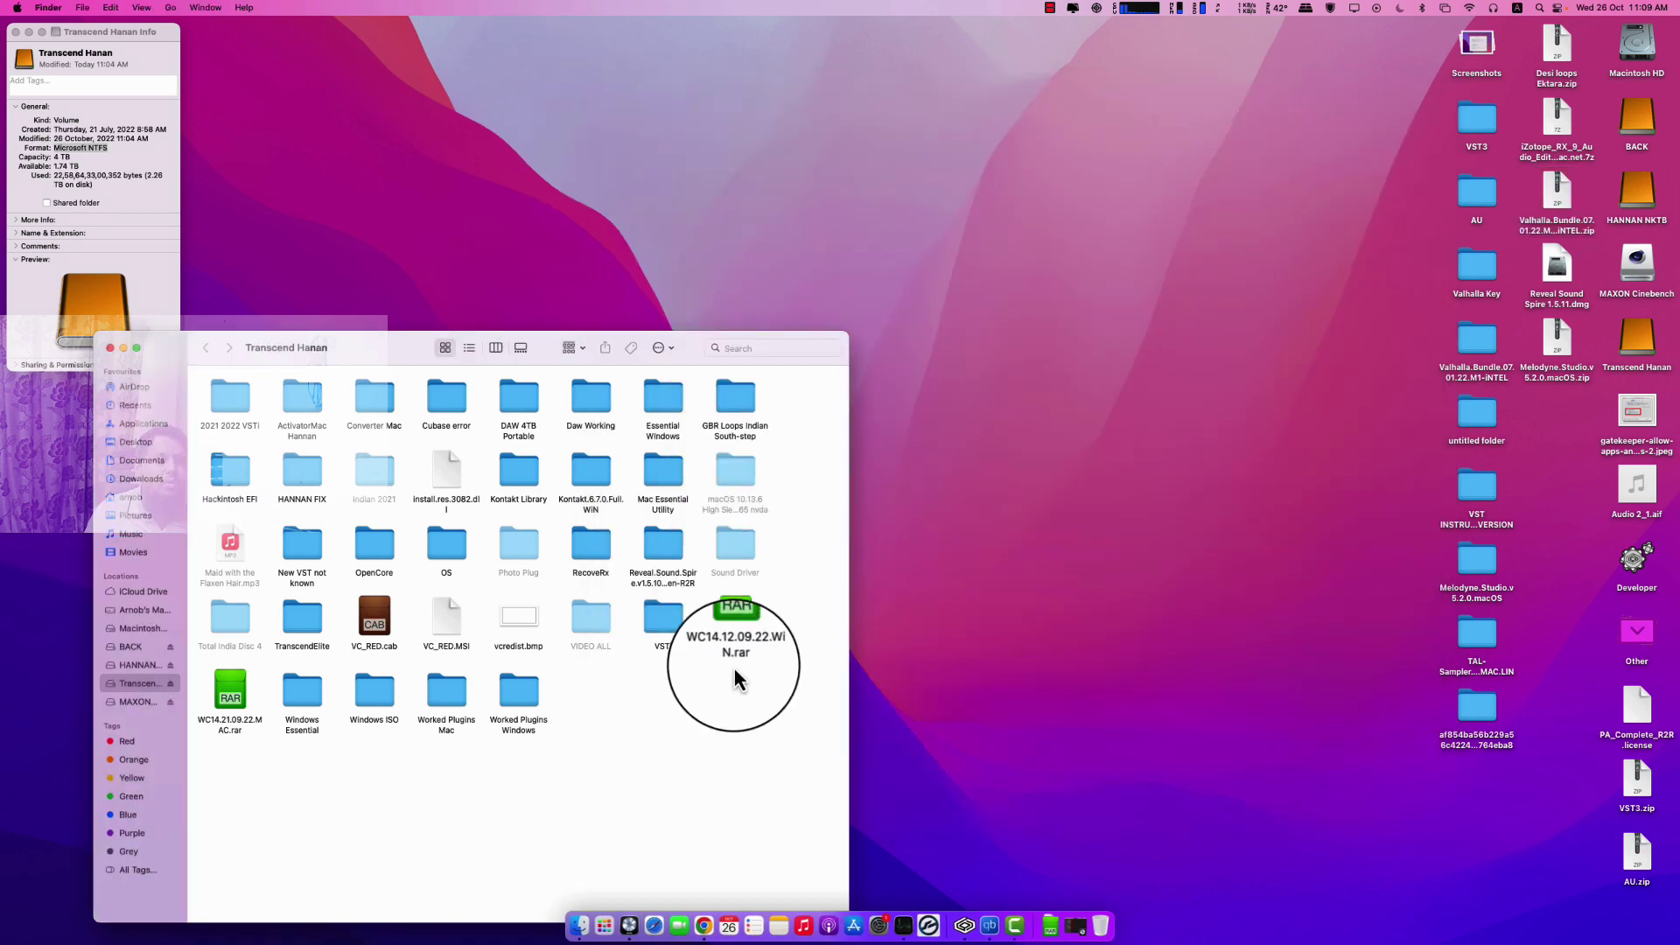
Step: Search the installed apps for Q and launch QuickTime Player
{"action": "left_click", "coordinate": [604, 925]}
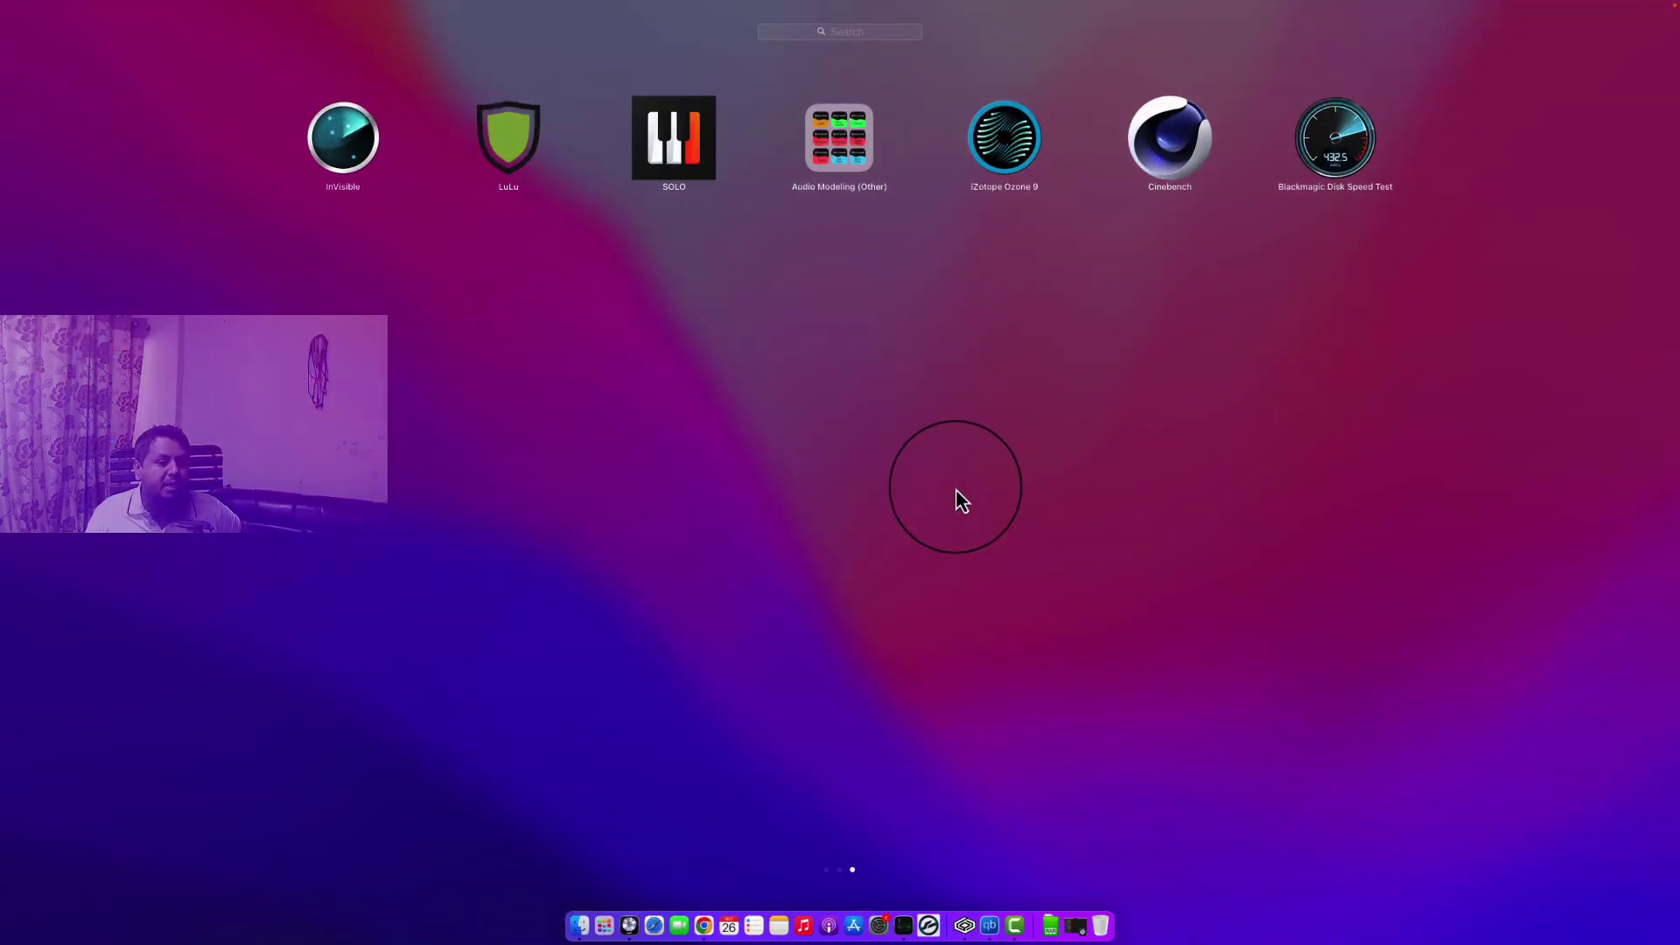
{"action": "scroll", "coordinate": [962, 500], "scroll_direction": "left", "scroll_amount": 2}
{"action": "type", "text": "Q"}
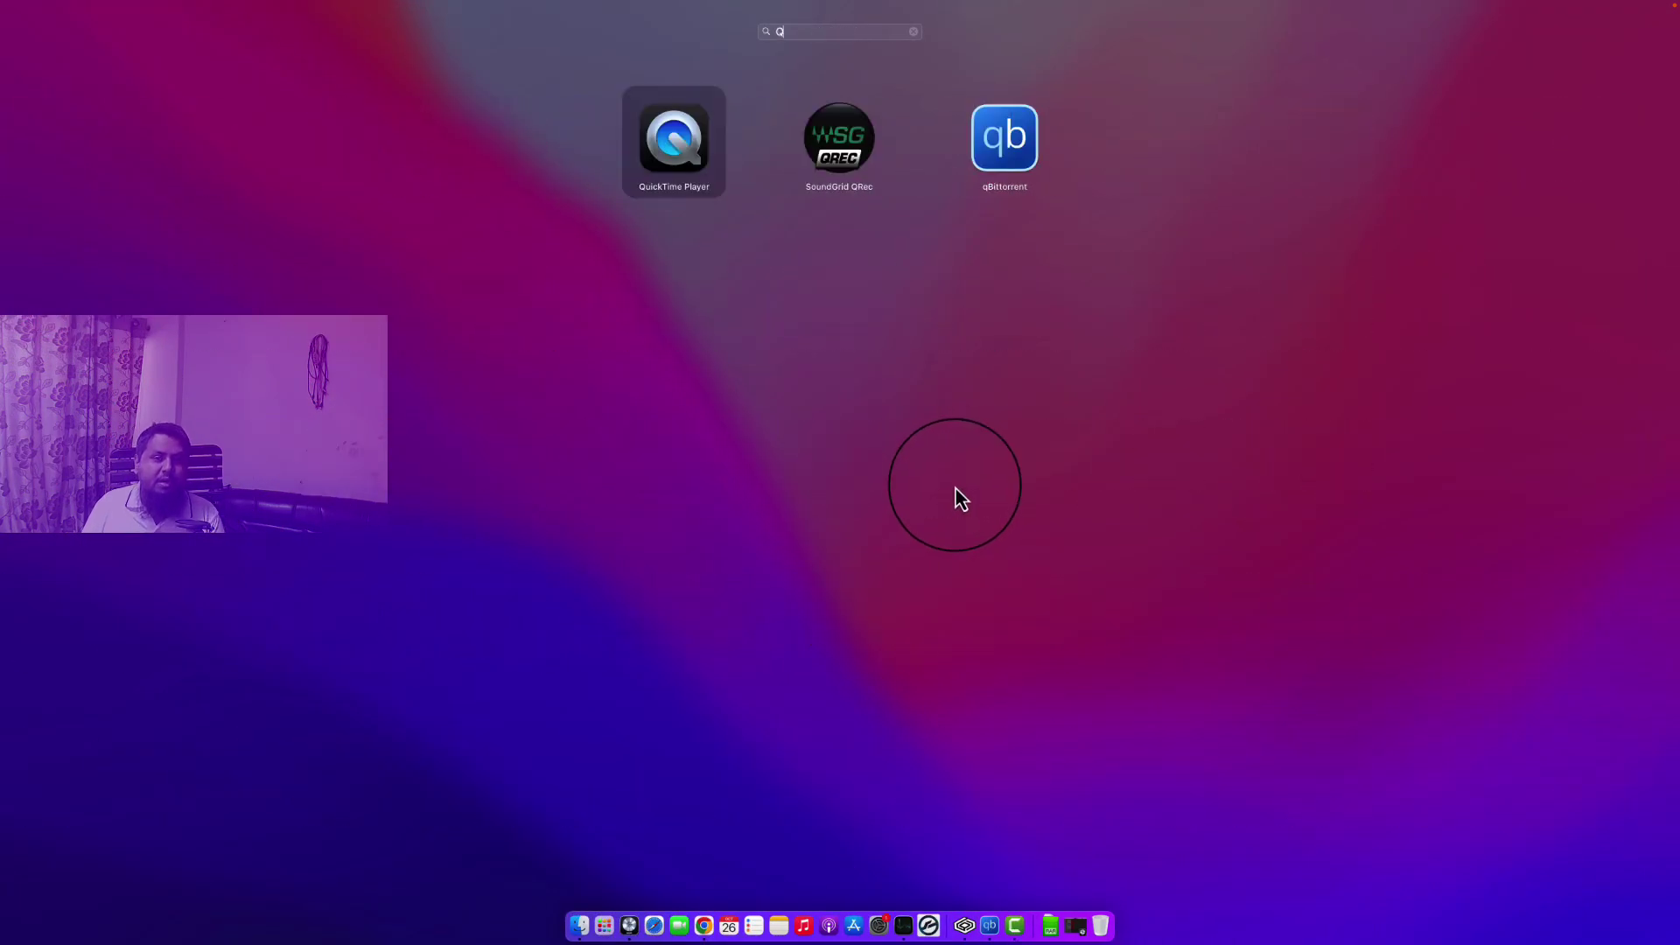
{"action": "left_click", "coordinate": [690, 140]}
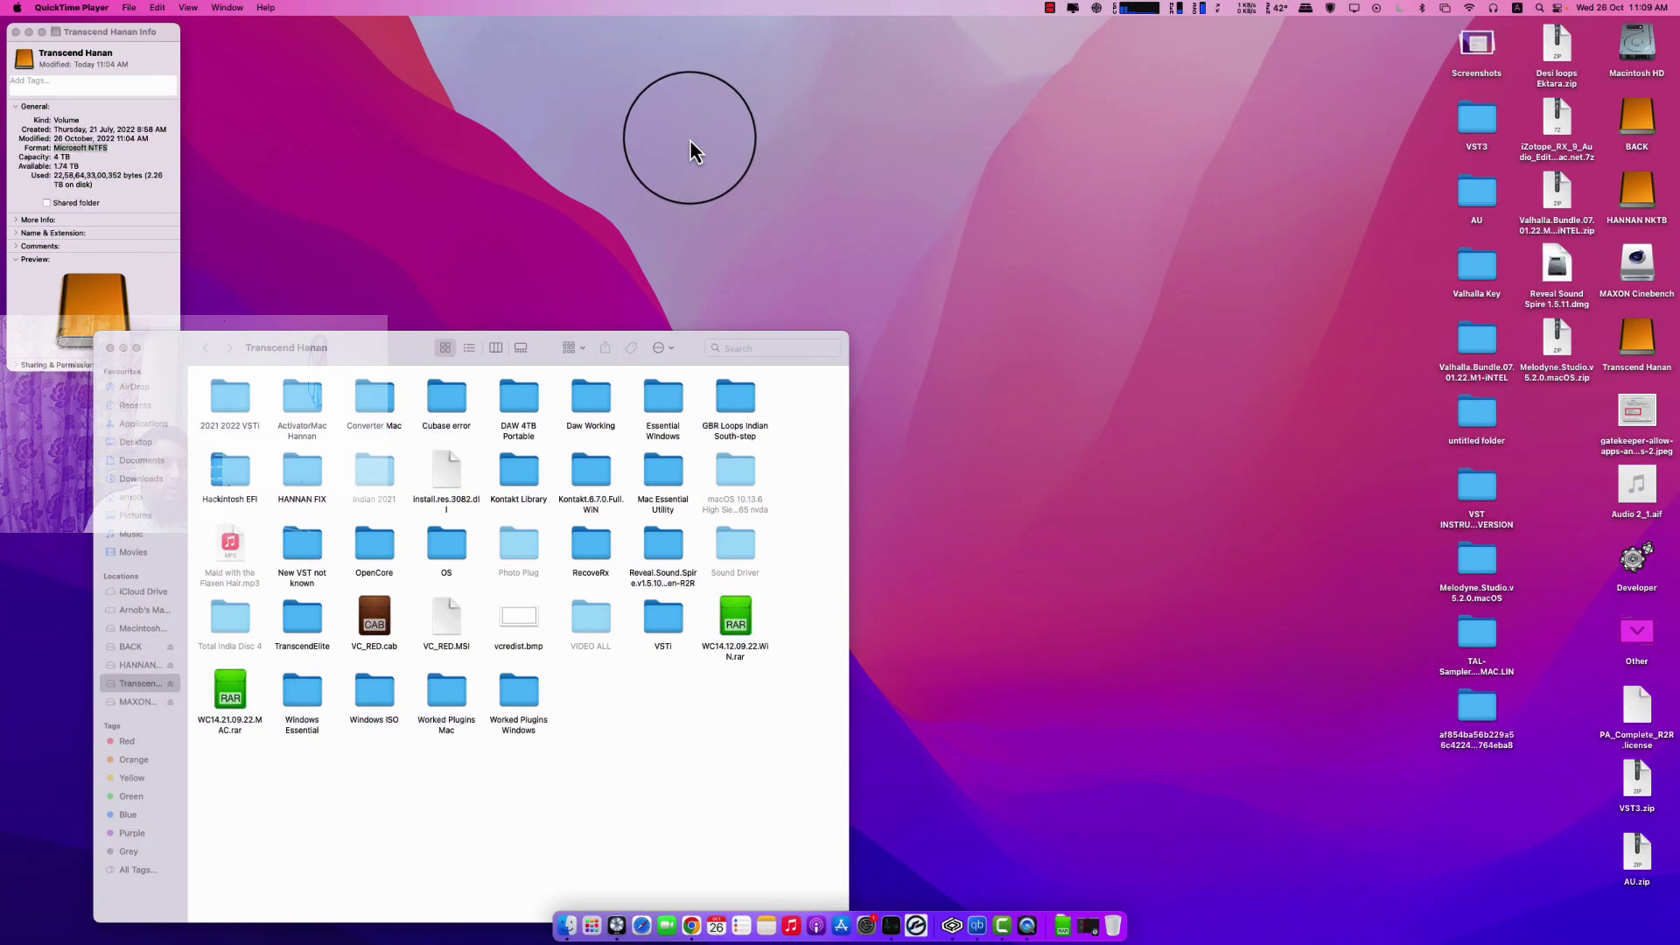
Step: Close the Transcend drive's folder window and its info window to clear the desktop
{"action": "left_click", "coordinate": [112, 350]}
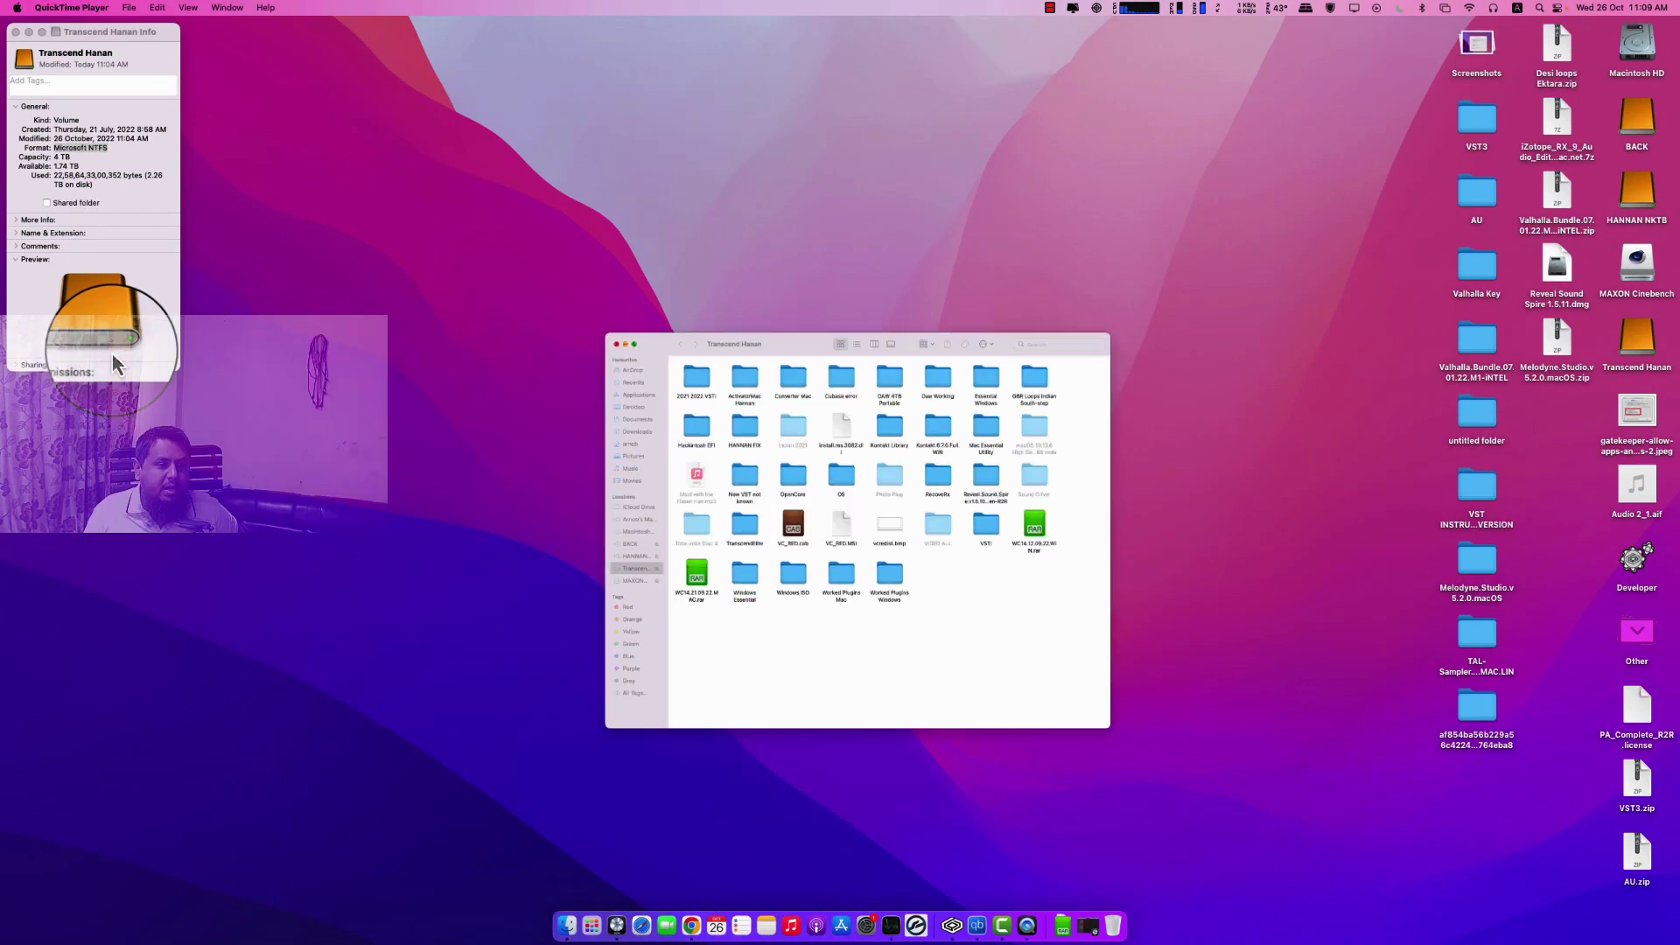
{"action": "left_click", "coordinate": [17, 33]}
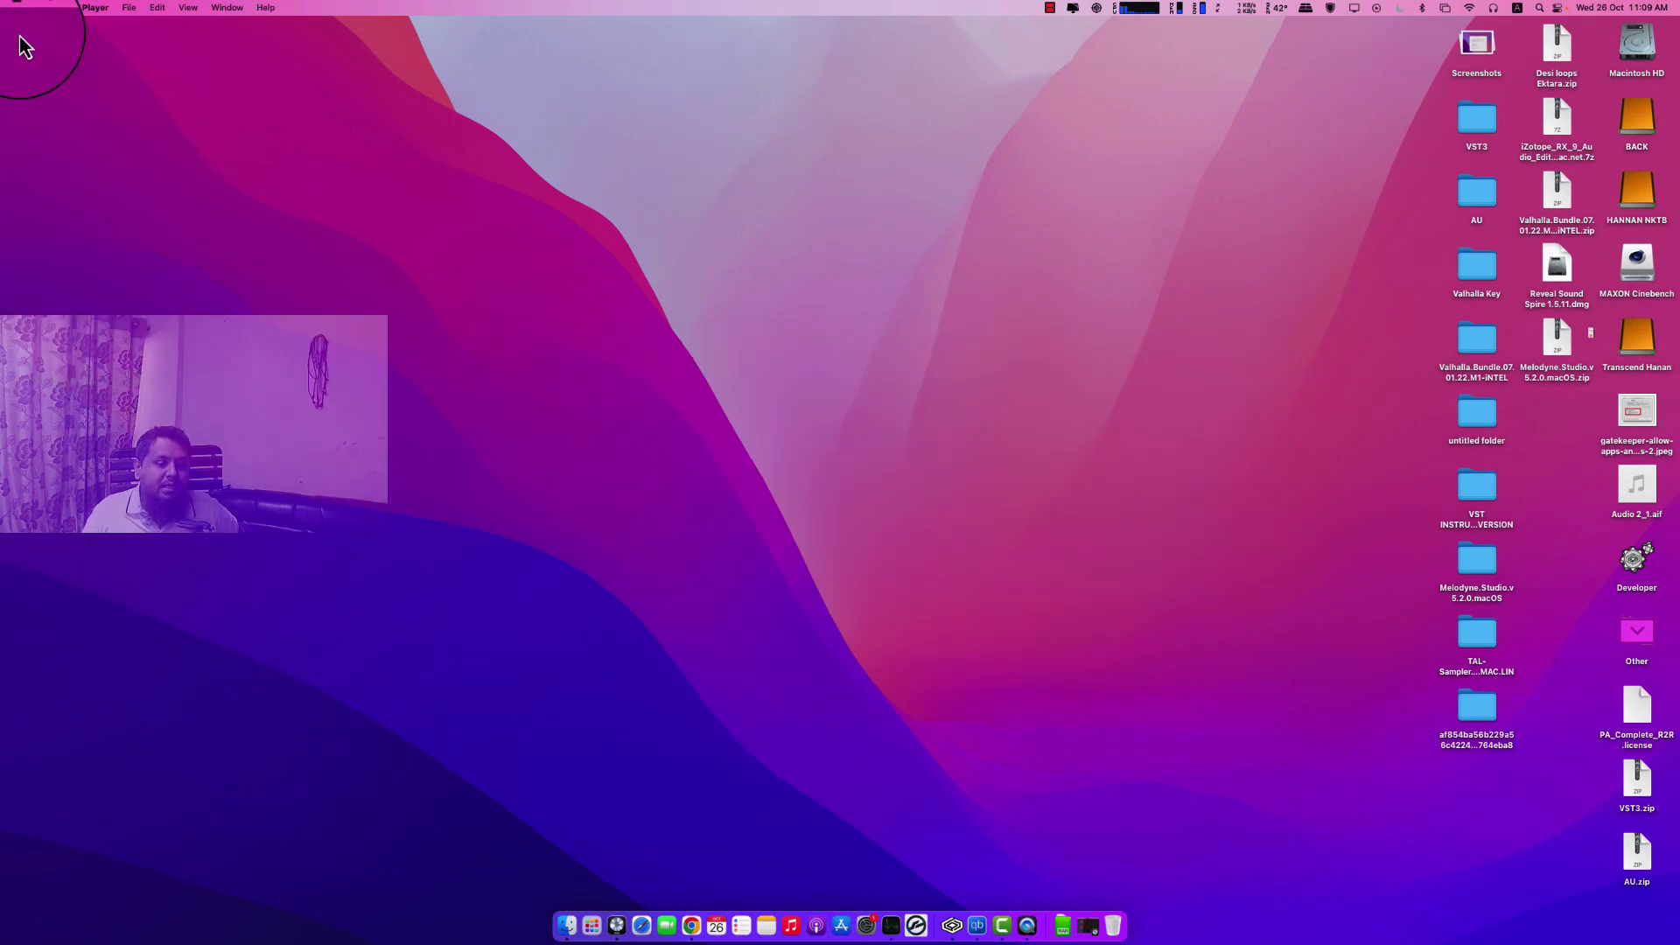
{"action": "right_click", "coordinate": [912, 316]}
{"action": "left_click", "coordinate": [875, 292]}
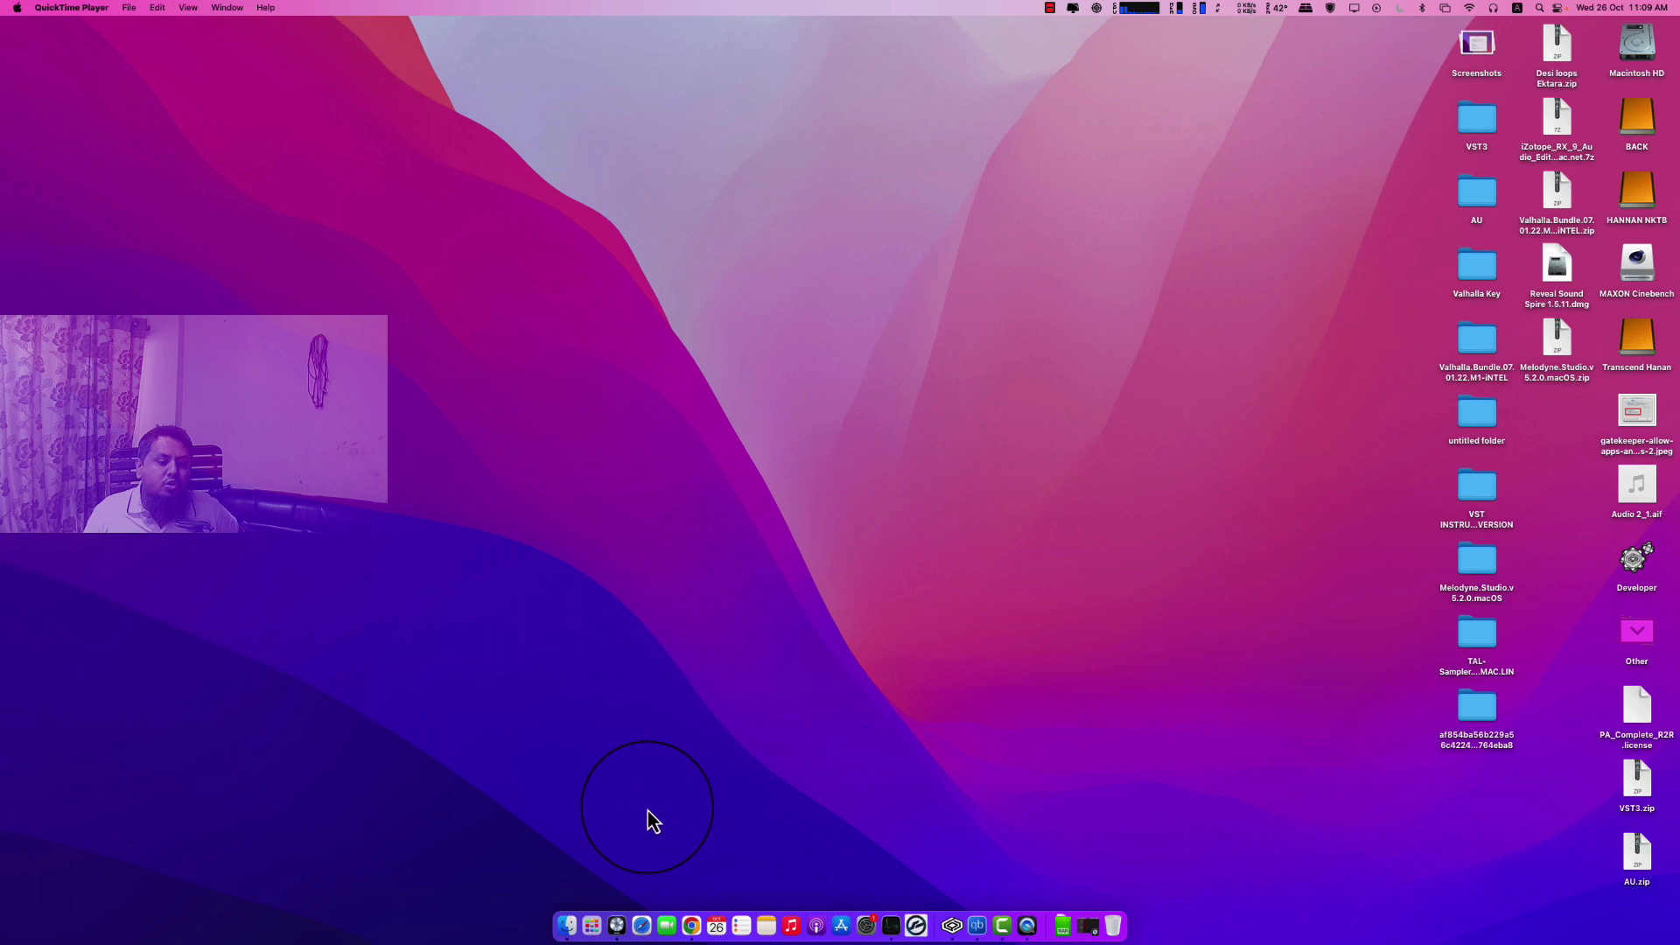
Step: Search the installed apps for IIN to launch IINA, and resume playback of Untitled.mp4
{"action": "left_click", "coordinate": [599, 918]}
{"action": "type", "text": "I"}
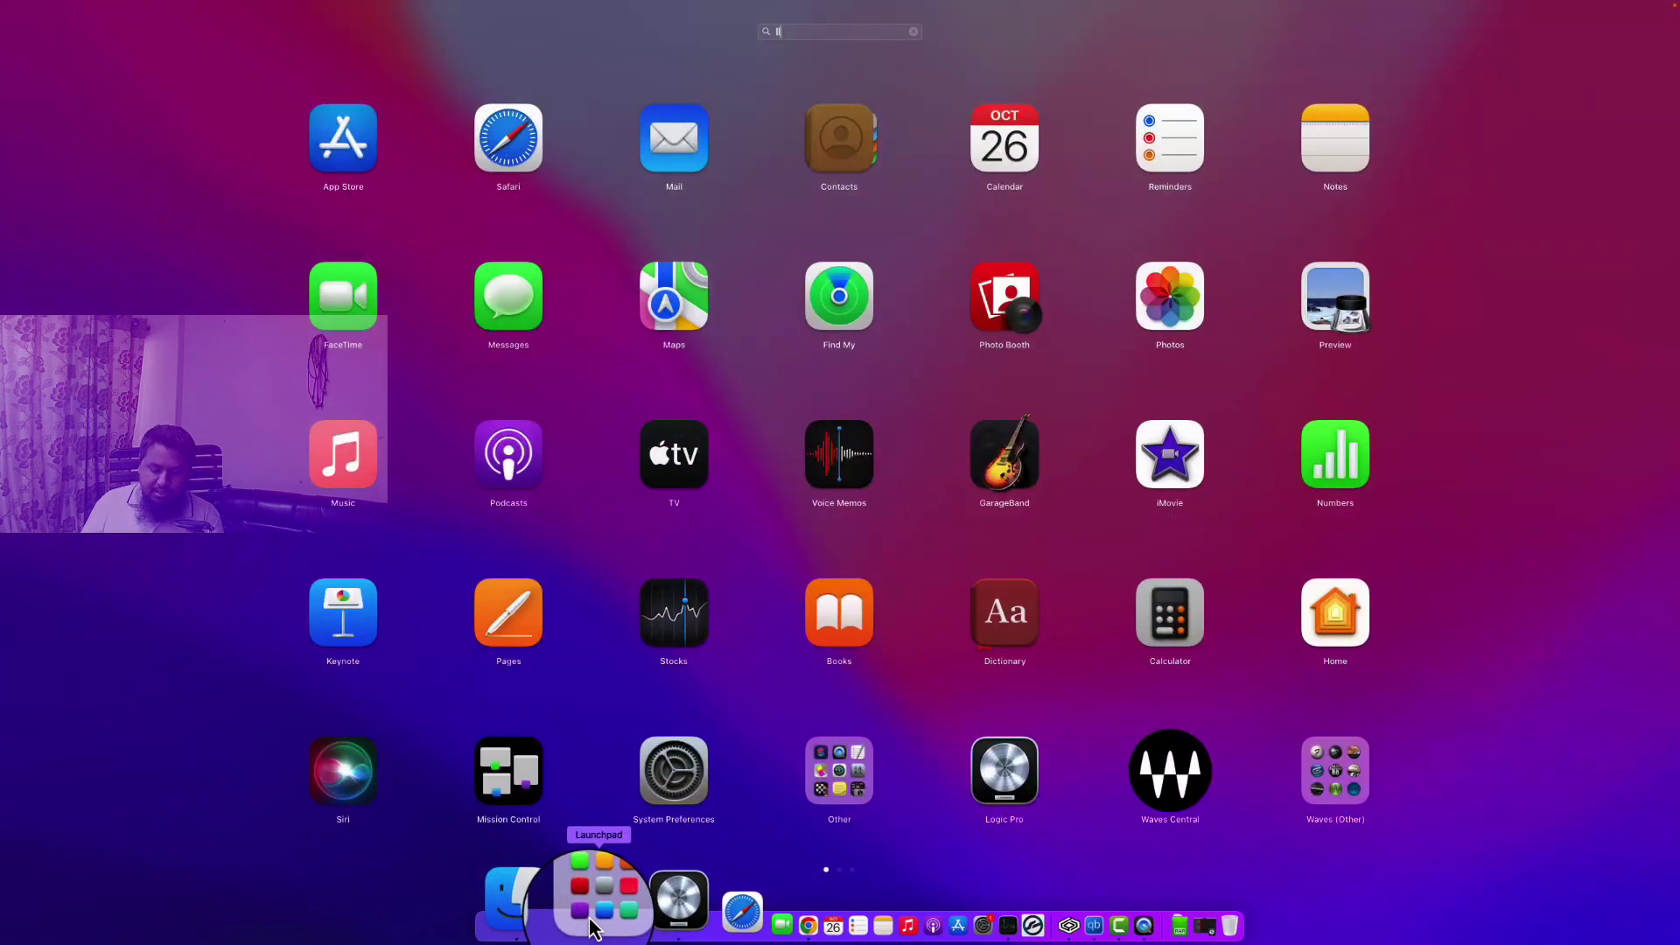
{"action": "type", "text": "IN"}
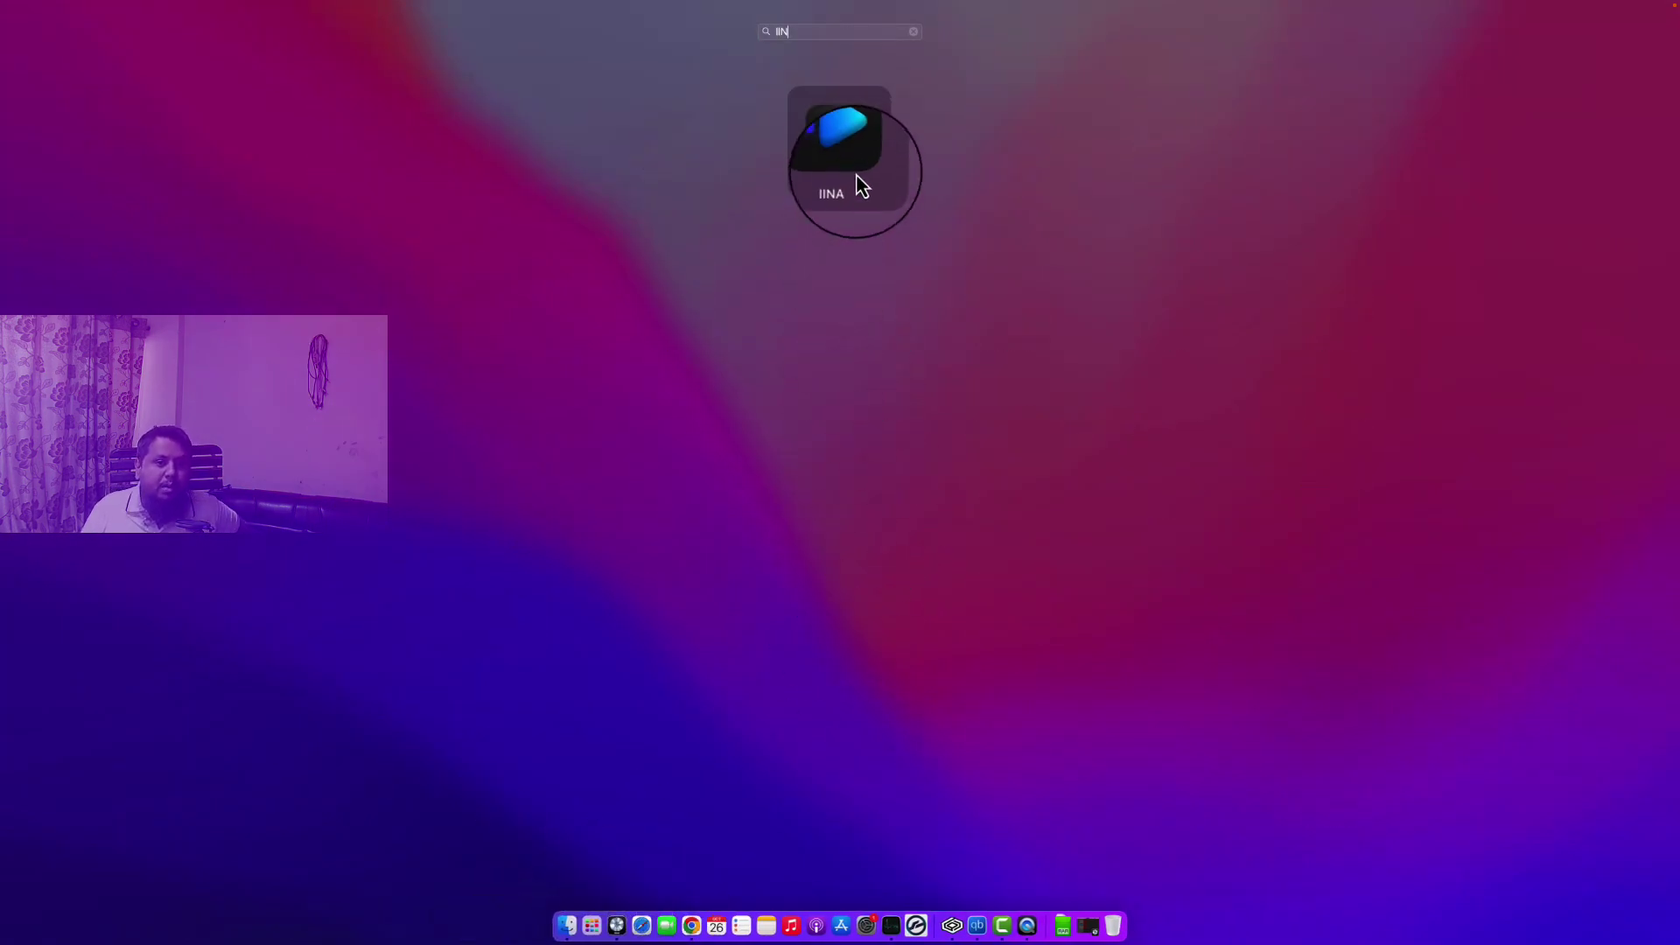
{"action": "left_click", "coordinate": [859, 183]}
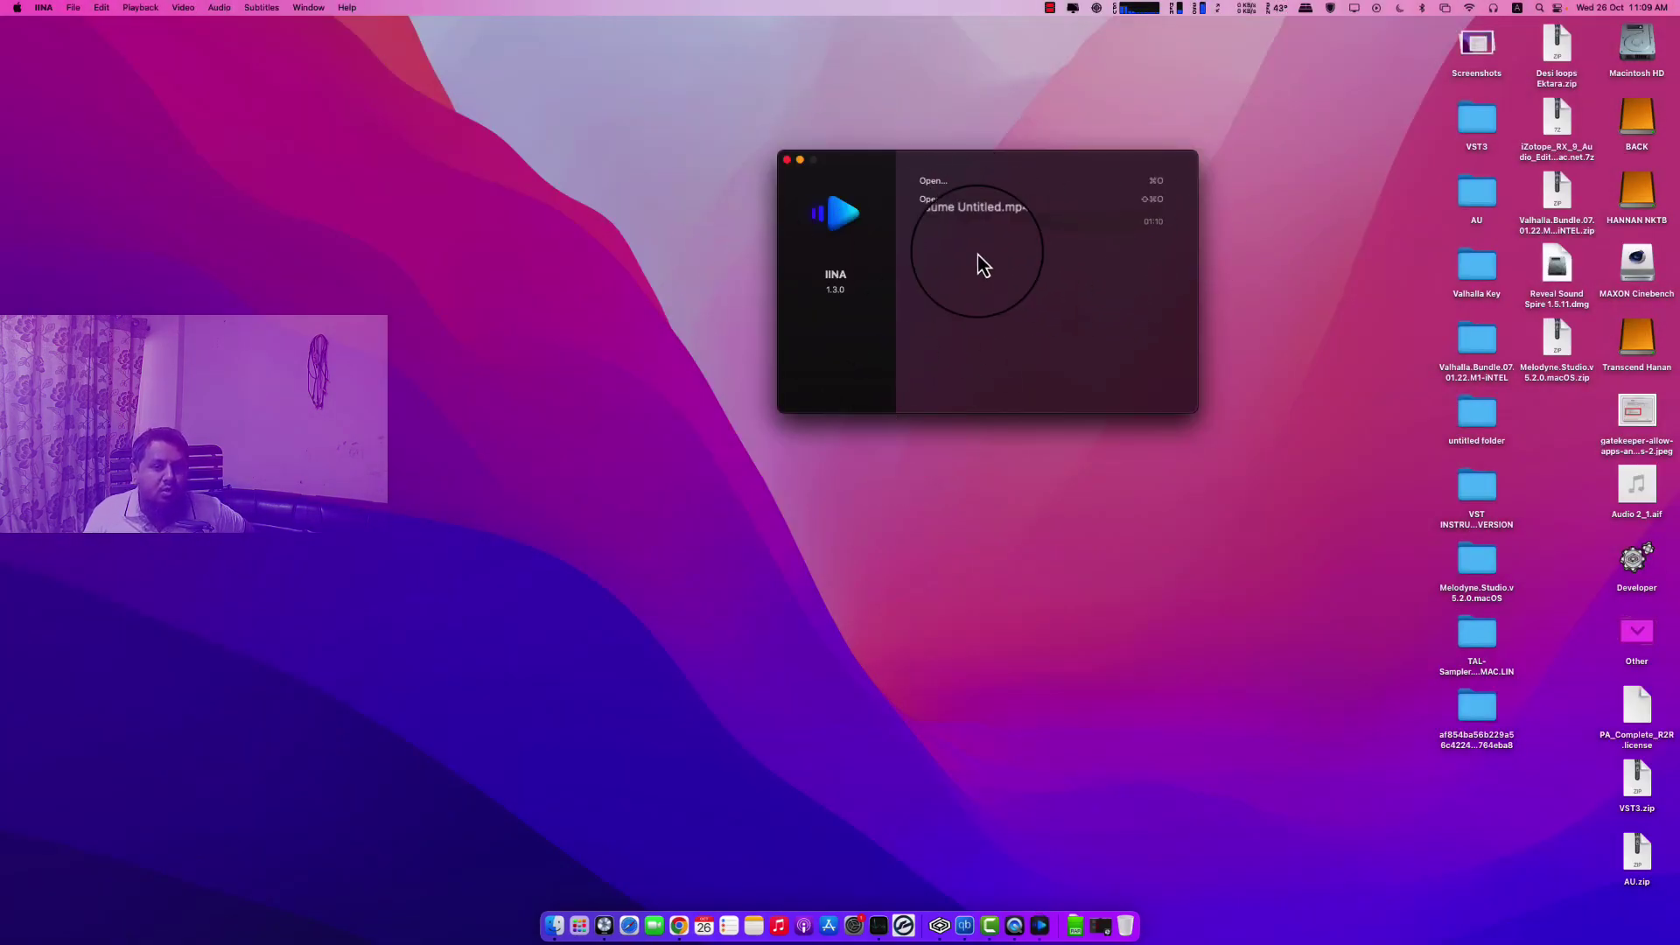
{"action": "left_click", "coordinate": [974, 229]}
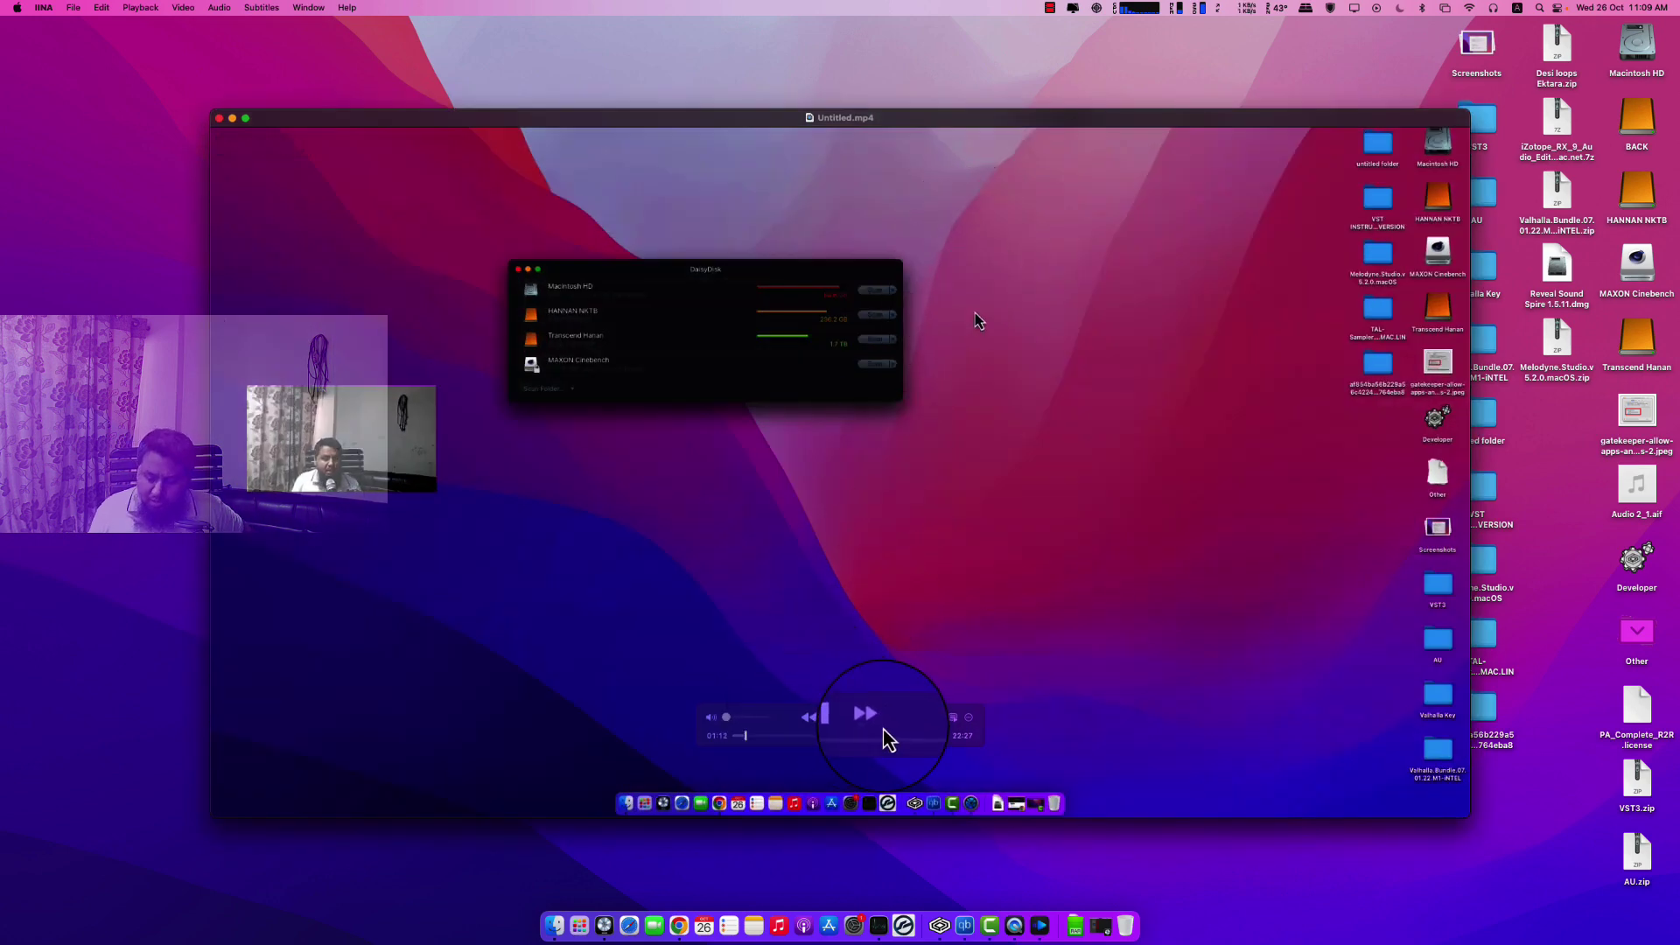
Step: Skip forward repeatedly through Untitled.mp4 to about 03:38 to demonstrate smooth seeking in the player
{"action": "key", "text": "Right"}
{"action": "key", "text": "Right"}
{"action": "key", "text": "Right"}
{"action": "key", "text": "Right"}
{"action": "key", "text": "Right"}
{"action": "key", "text": "Right"}
{"action": "key", "text": "Right"}
{"action": "key", "text": "Right"}
{"action": "key", "text": "Right"}
{"action": "key", "text": "Right"}
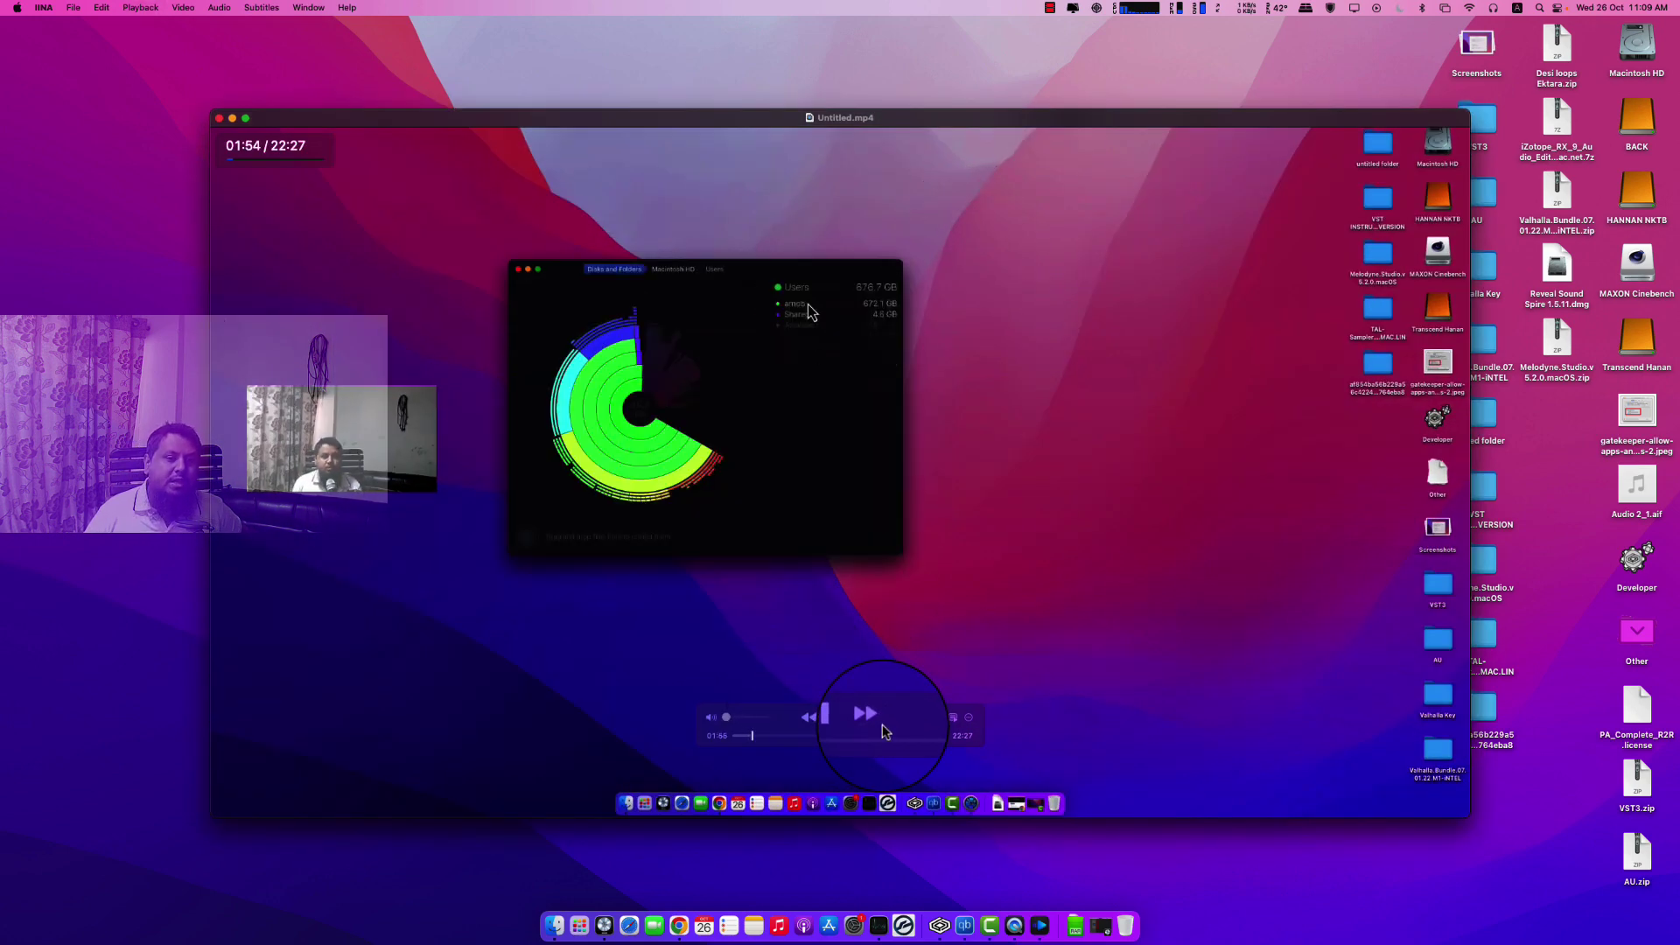
{"action": "key", "text": "Right"}
{"action": "key", "text": "Right"}
{"action": "key", "text": "Right"}
{"action": "key", "text": "Right"}
{"action": "key", "text": "Right"}
{"action": "key", "text": "Right"}
{"action": "key", "text": "Right"}
{"action": "key", "text": "Right"}
{"action": "key", "text": "Right"}
{"action": "key", "text": "Right"}
{"action": "key", "text": "Right"}
{"action": "key", "text": "Right"}
{"action": "key", "text": "Right"}
{"action": "key", "text": "Right"}
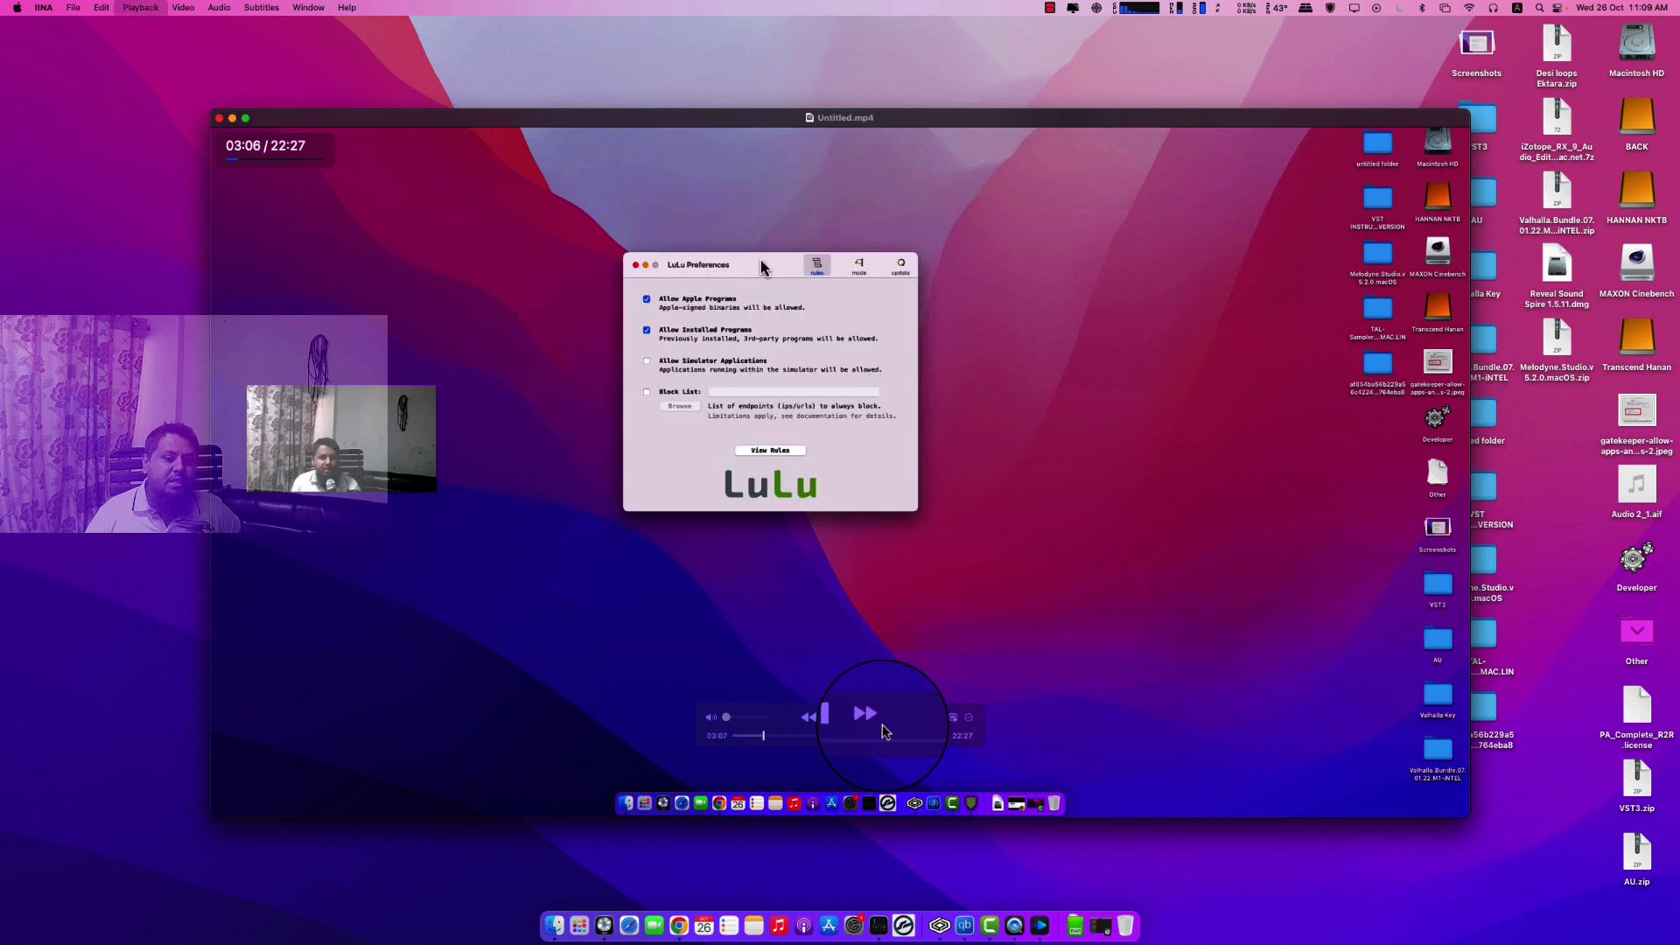
{"action": "key", "text": "Right"}
{"action": "key", "text": "Right"}
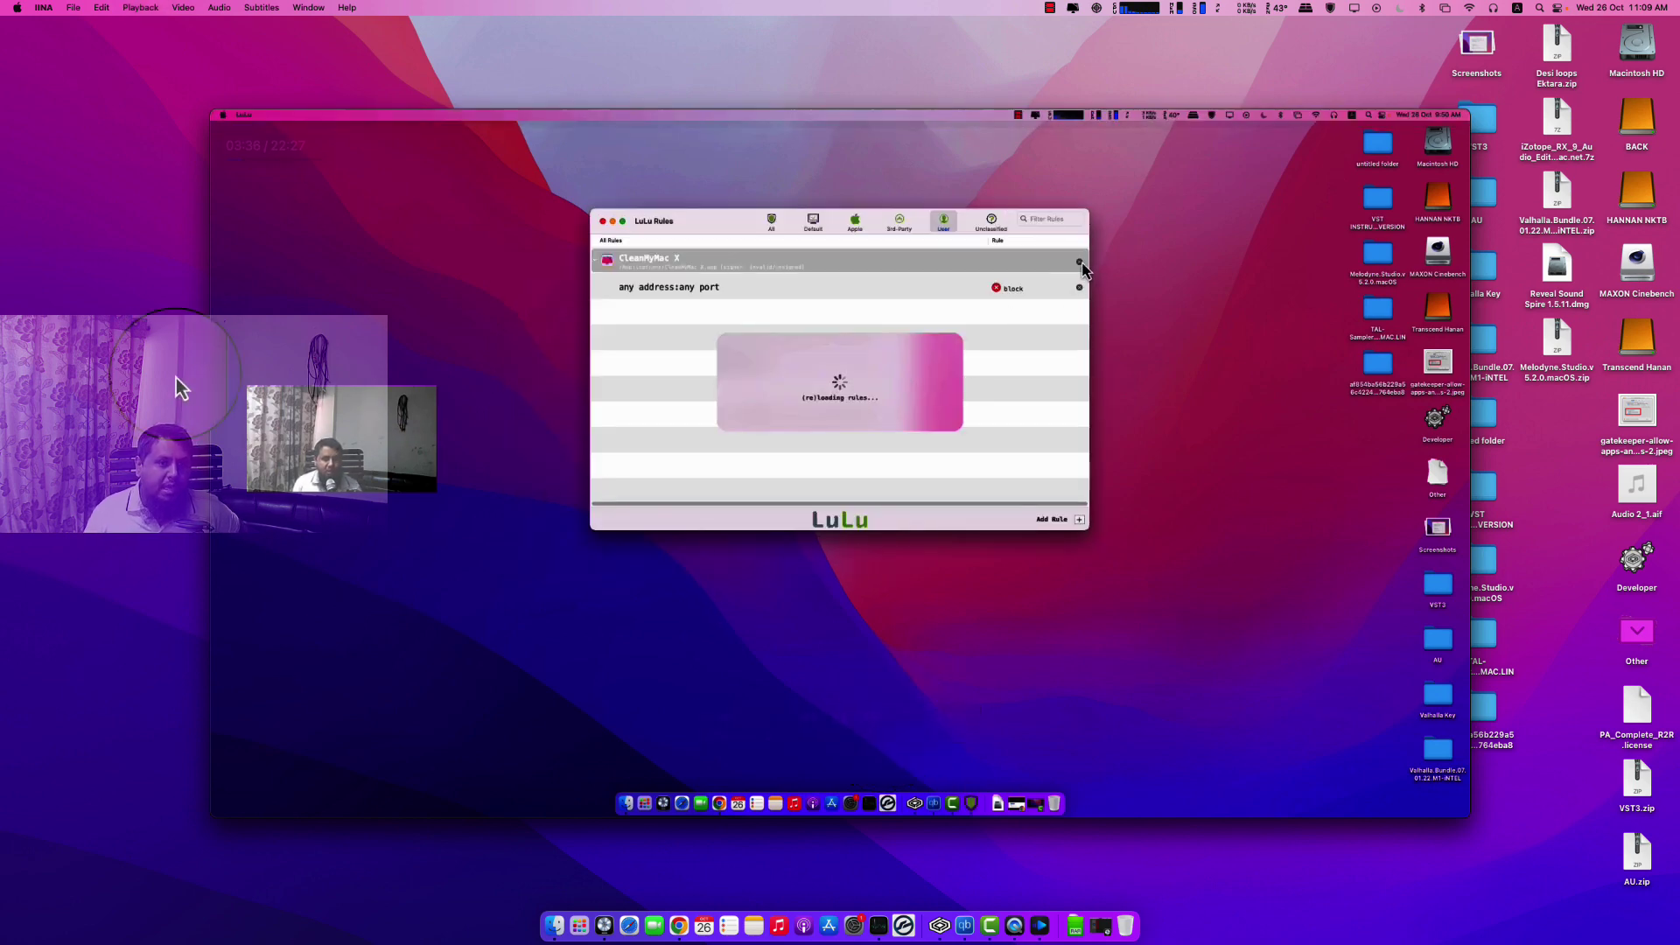
Step: Move the video window slightly higher on the desktop, and quit IINA
{"action": "left_click_drag", "start_coordinate": [735, 119], "coordinate": [727, 99]}
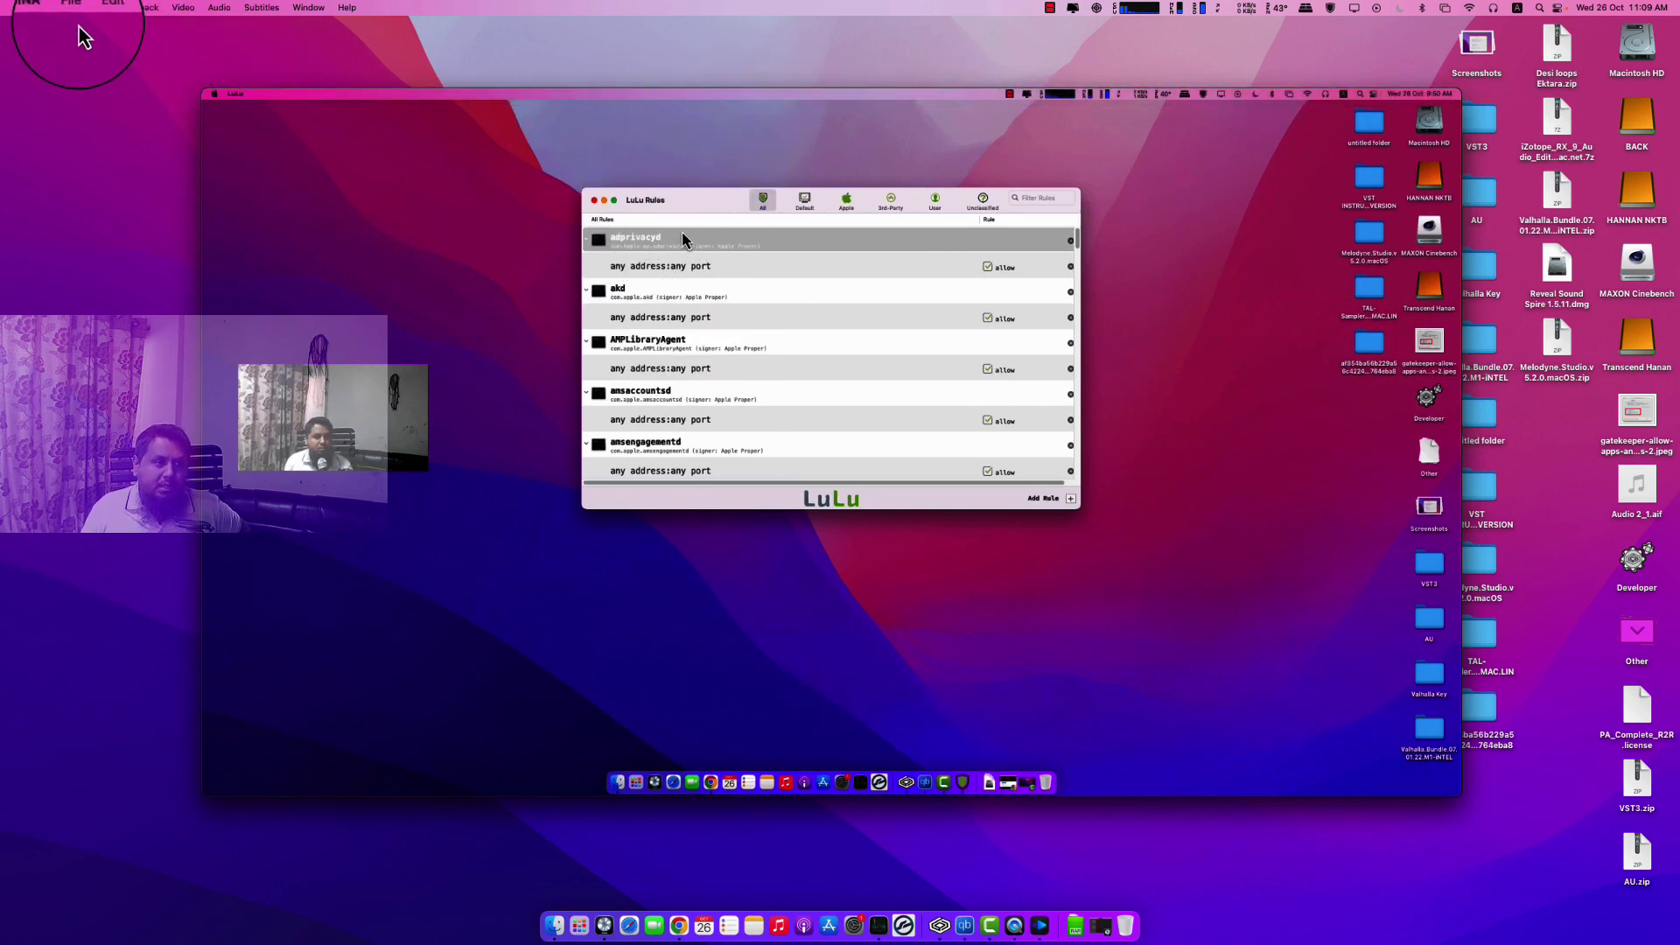
{"action": "left_click", "coordinate": [43, 8]}
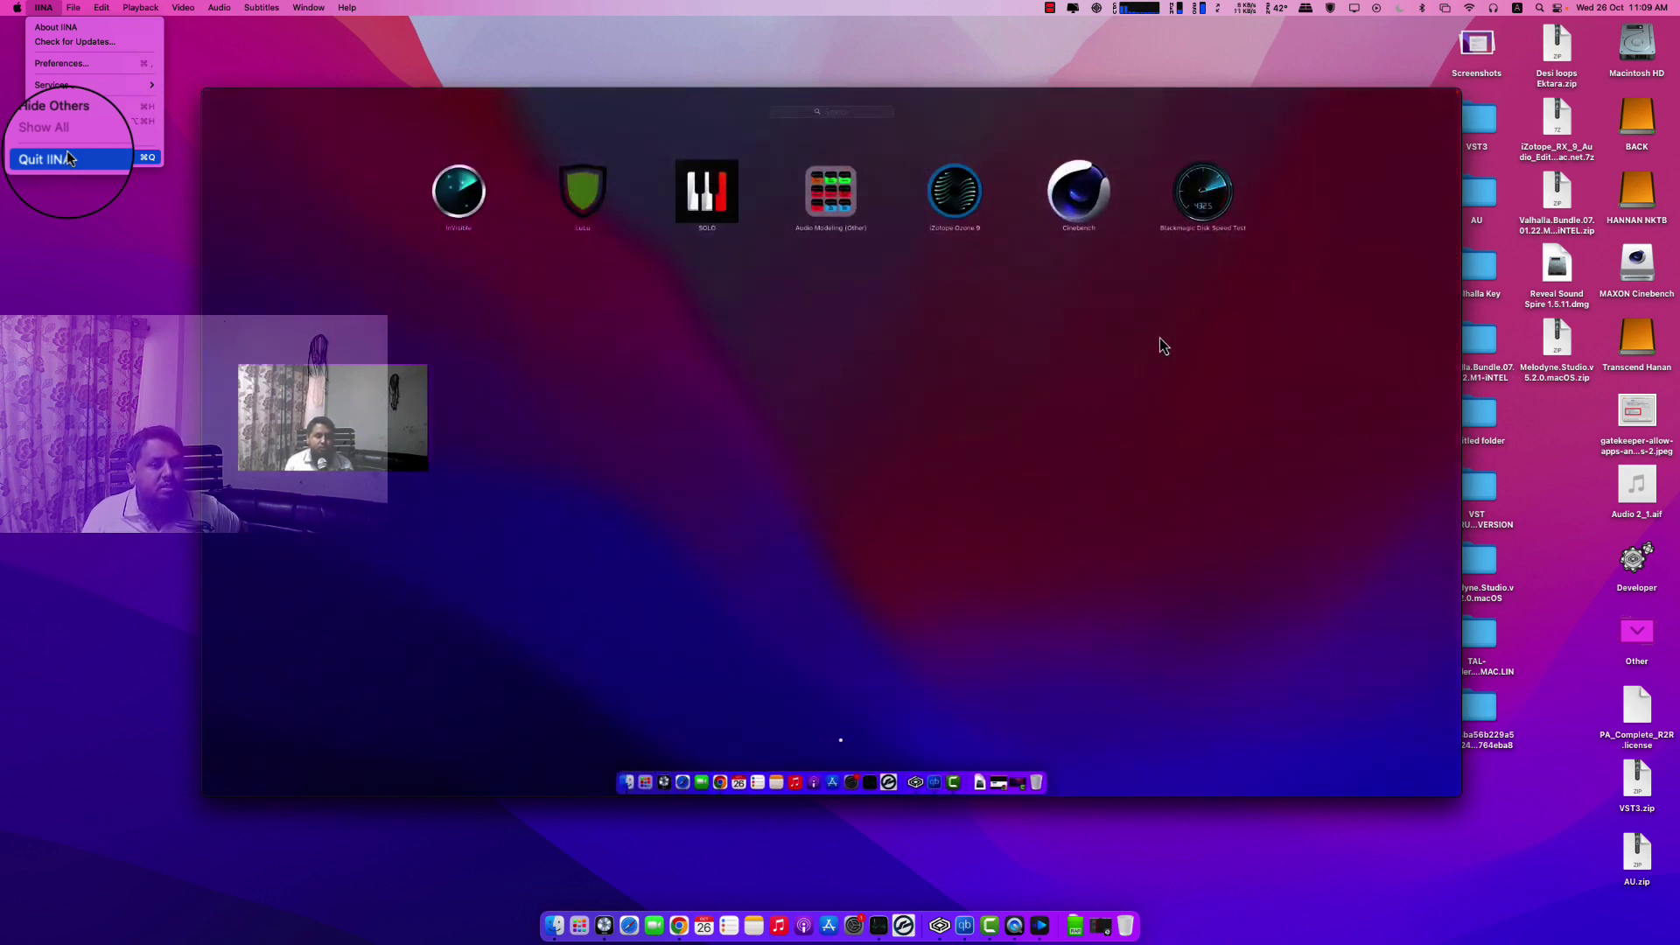
{"action": "left_click", "coordinate": [67, 159]}
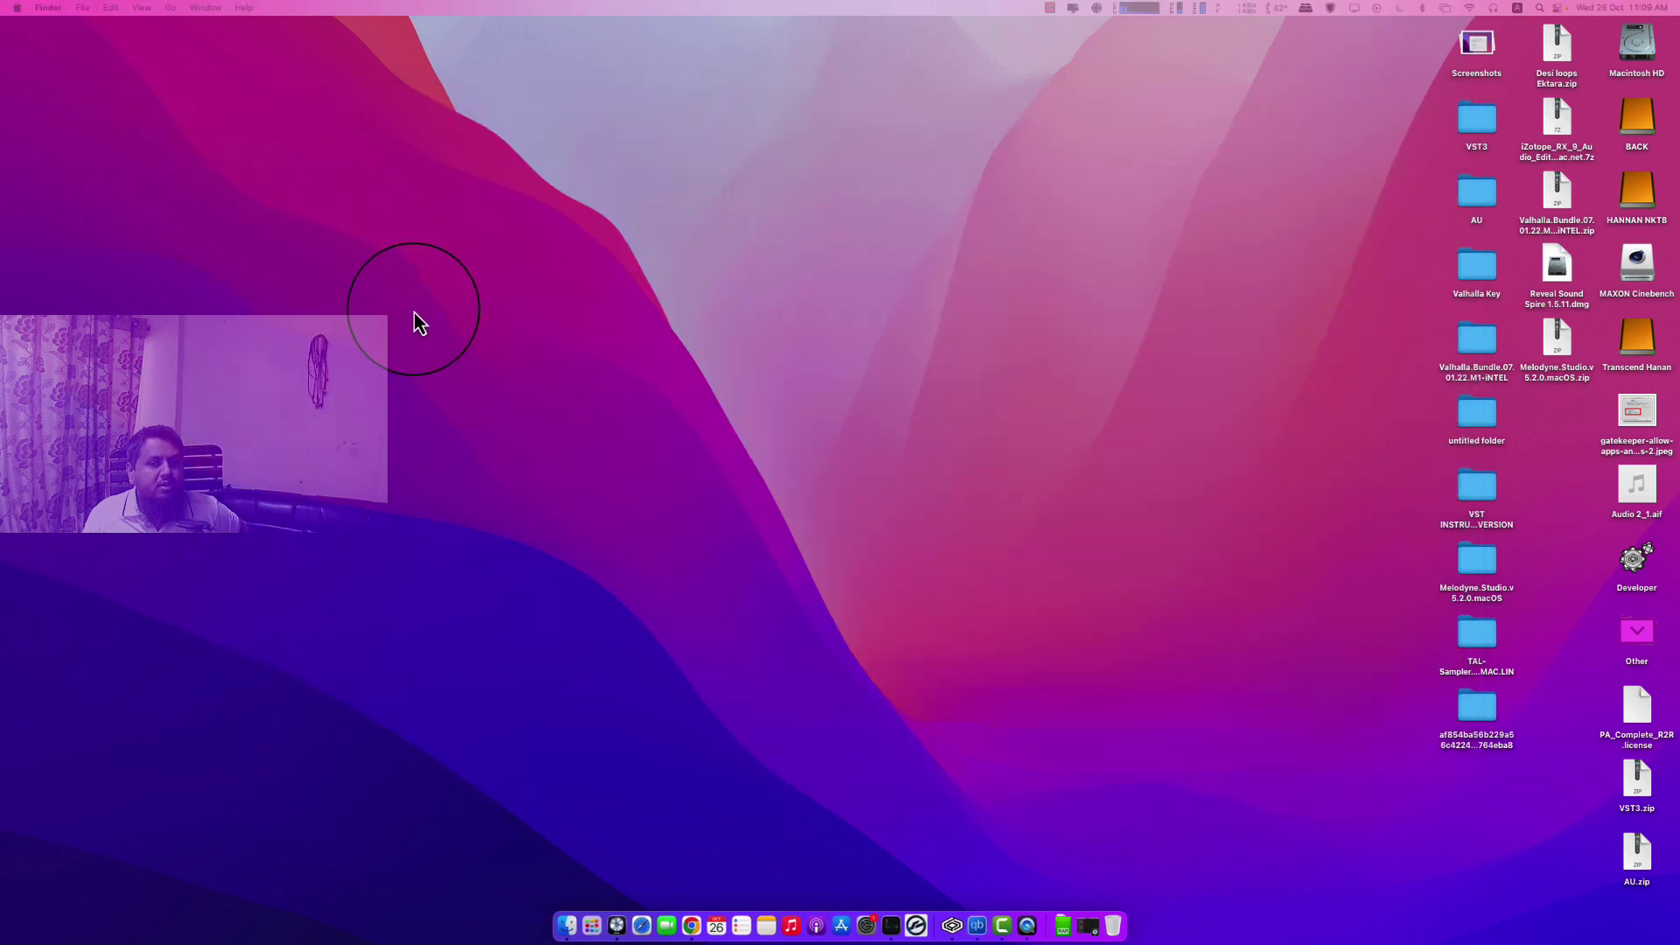
{"action": "right_click", "coordinate": [649, 280]}
{"action": "left_click", "coordinate": [582, 207]}
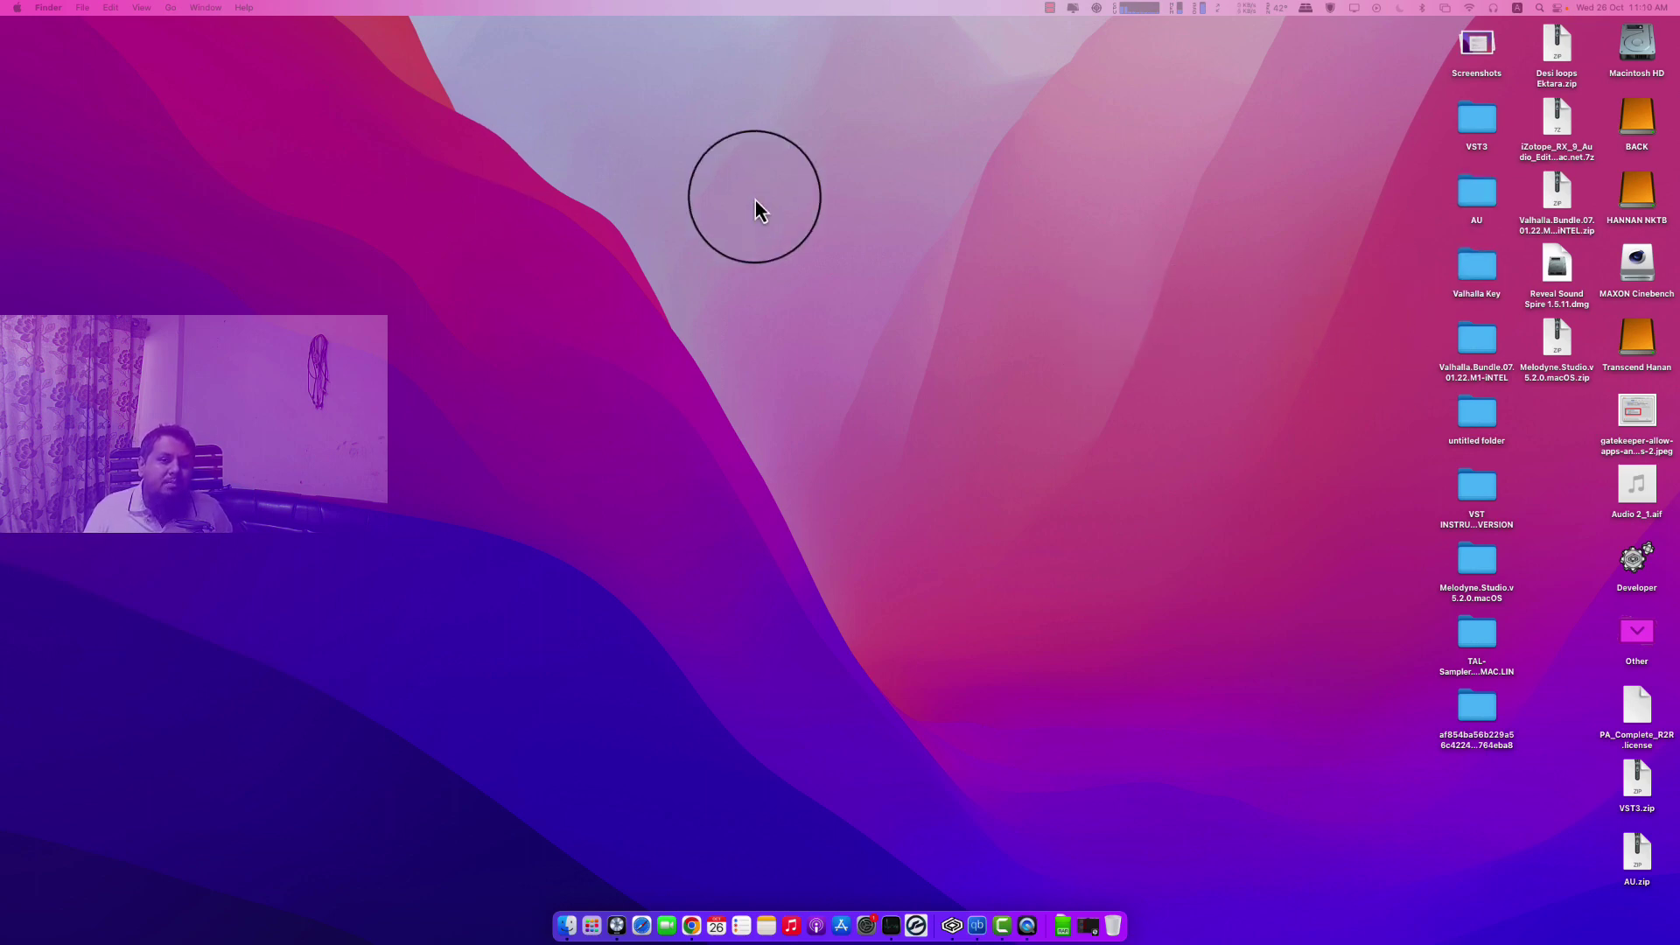
Step: Open the About This Mac overview to show the computer's specifications
{"action": "left_click", "coordinate": [17, 8]}
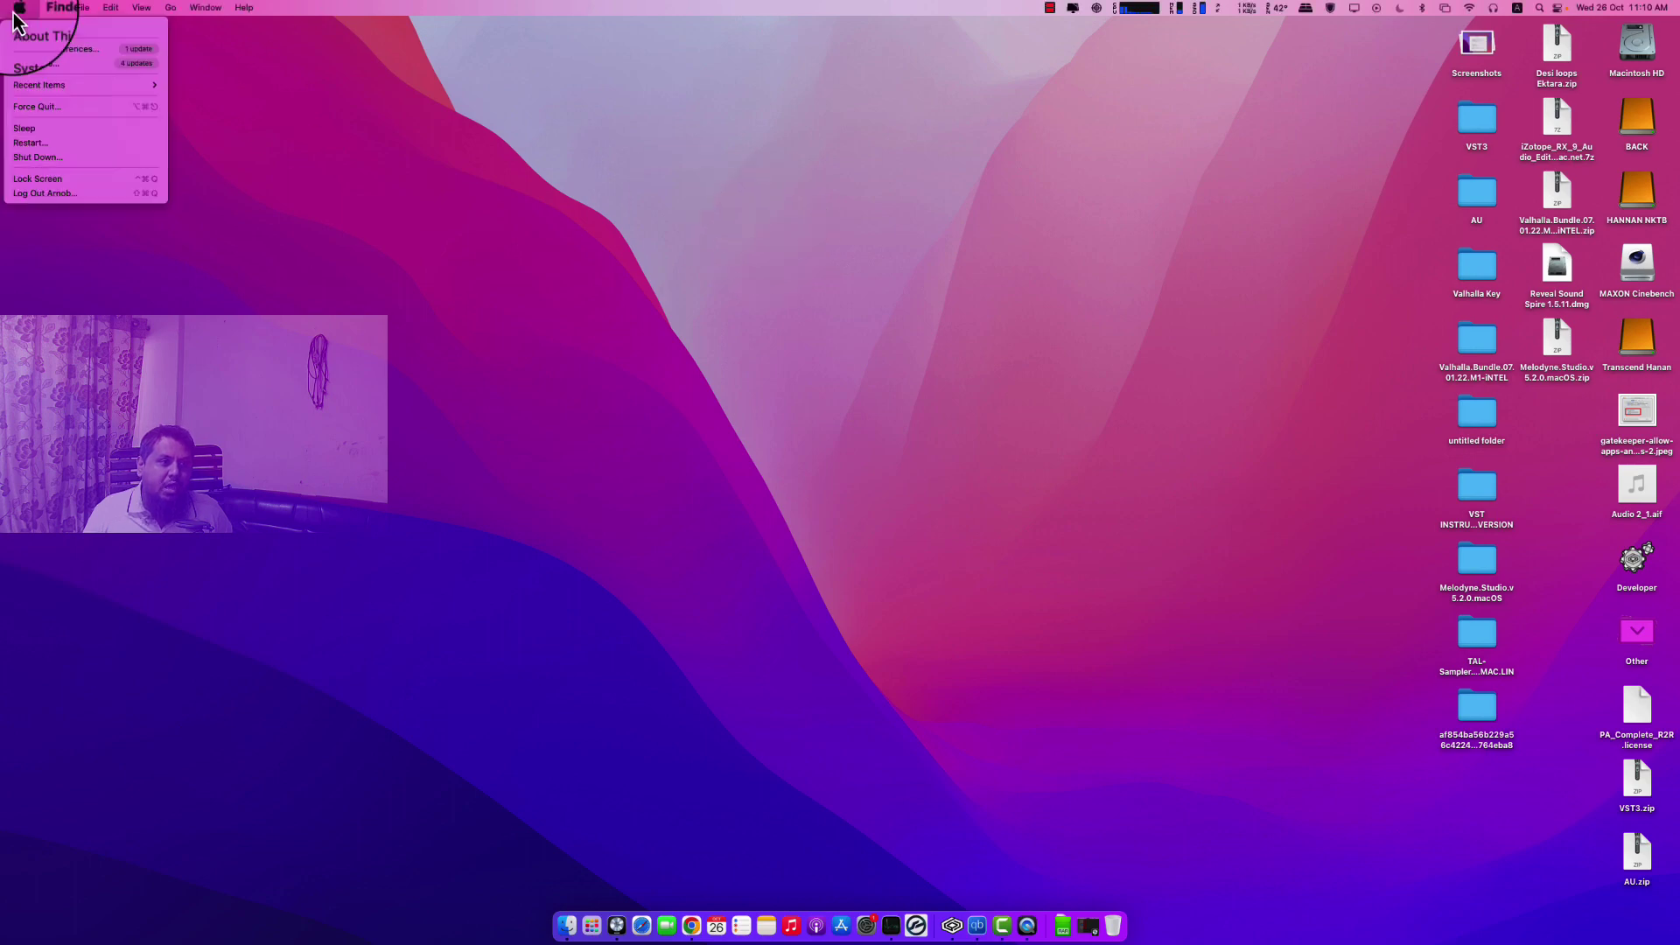
{"action": "left_click", "coordinate": [32, 26]}
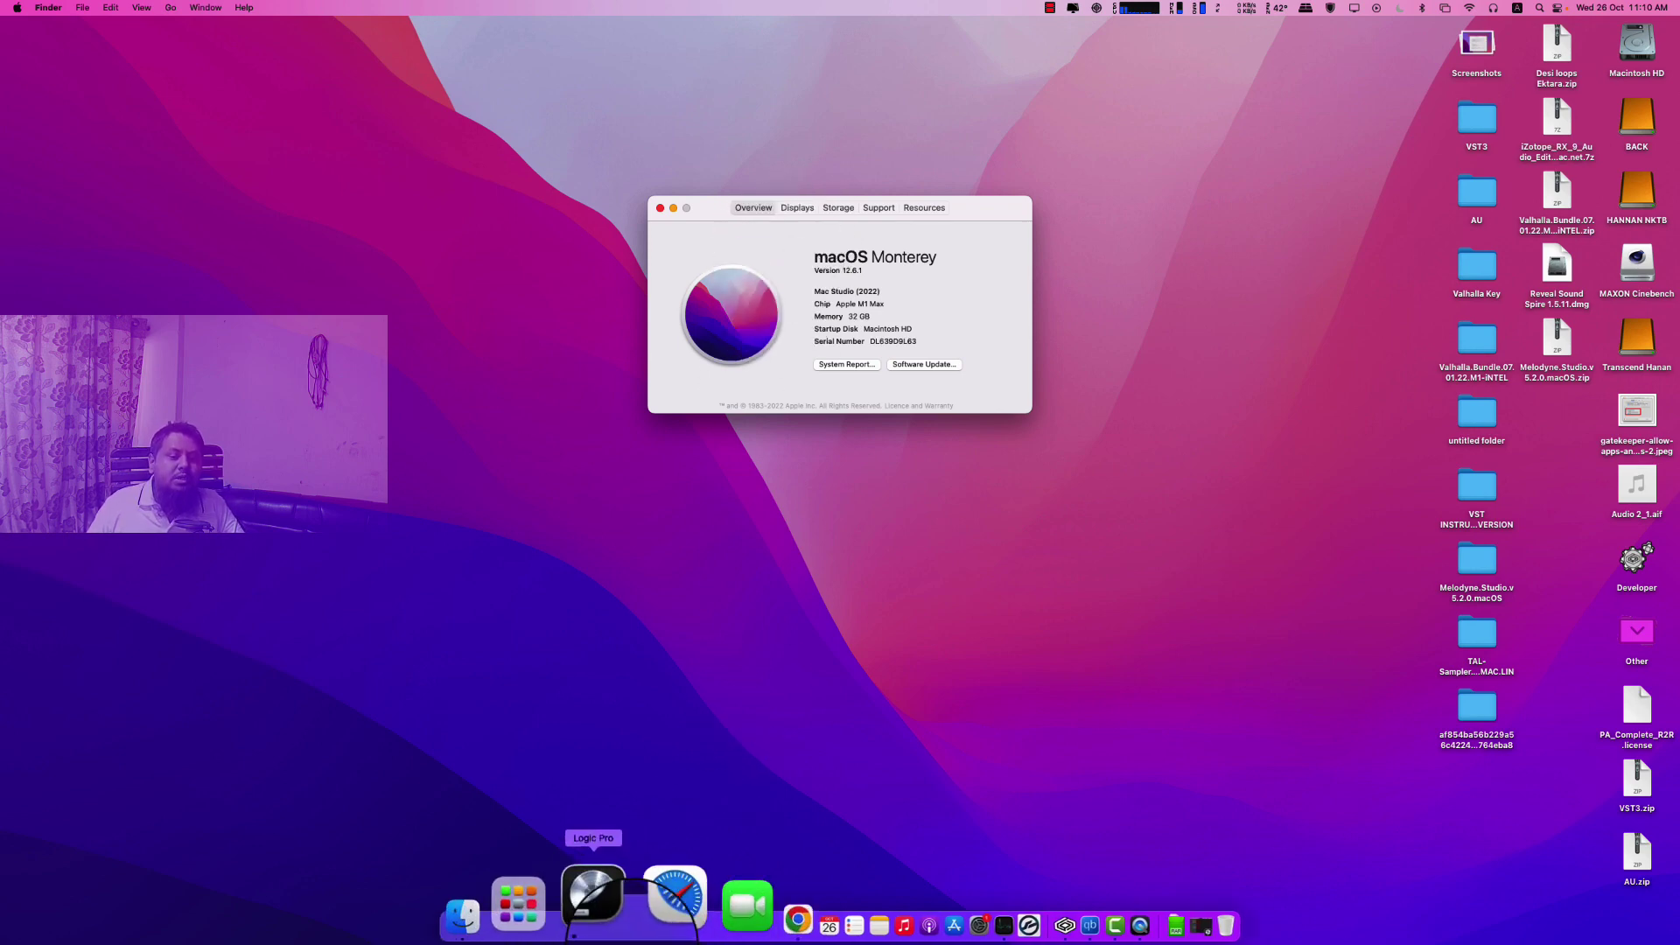
Step: Switch to Logic Pro and move the Untitled project window slightly up and to the right on the desktop
{"action": "left_click", "coordinate": [600, 915]}
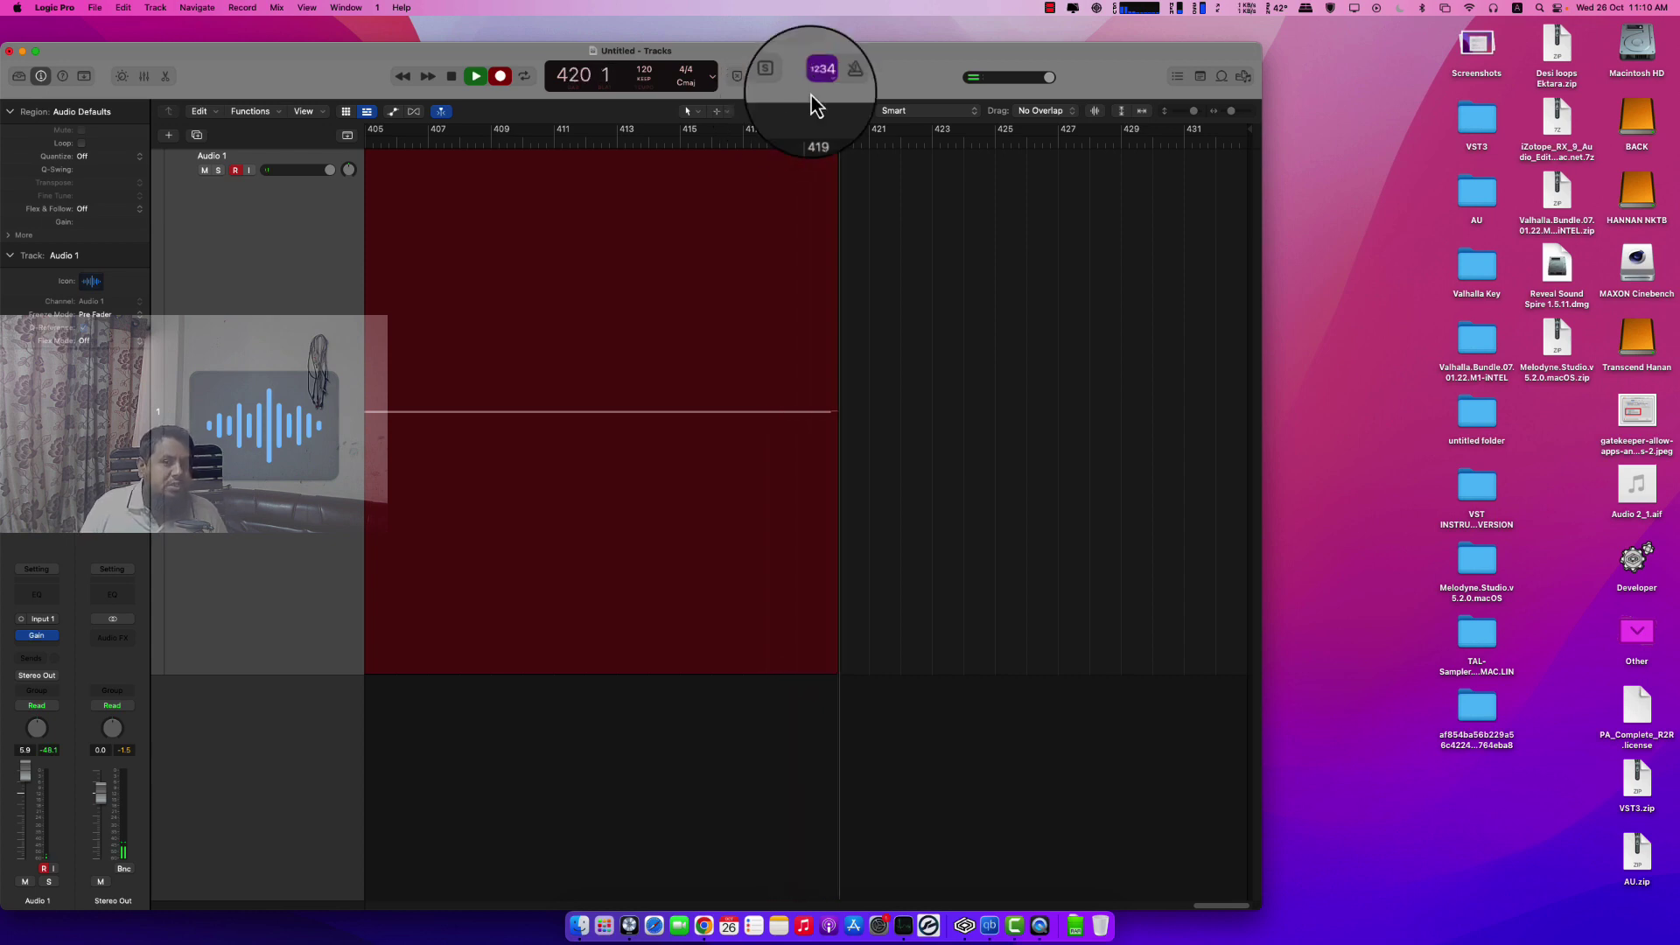
{"action": "left_click_drag", "start_coordinate": [891, 54], "coordinate": [943, 28]}
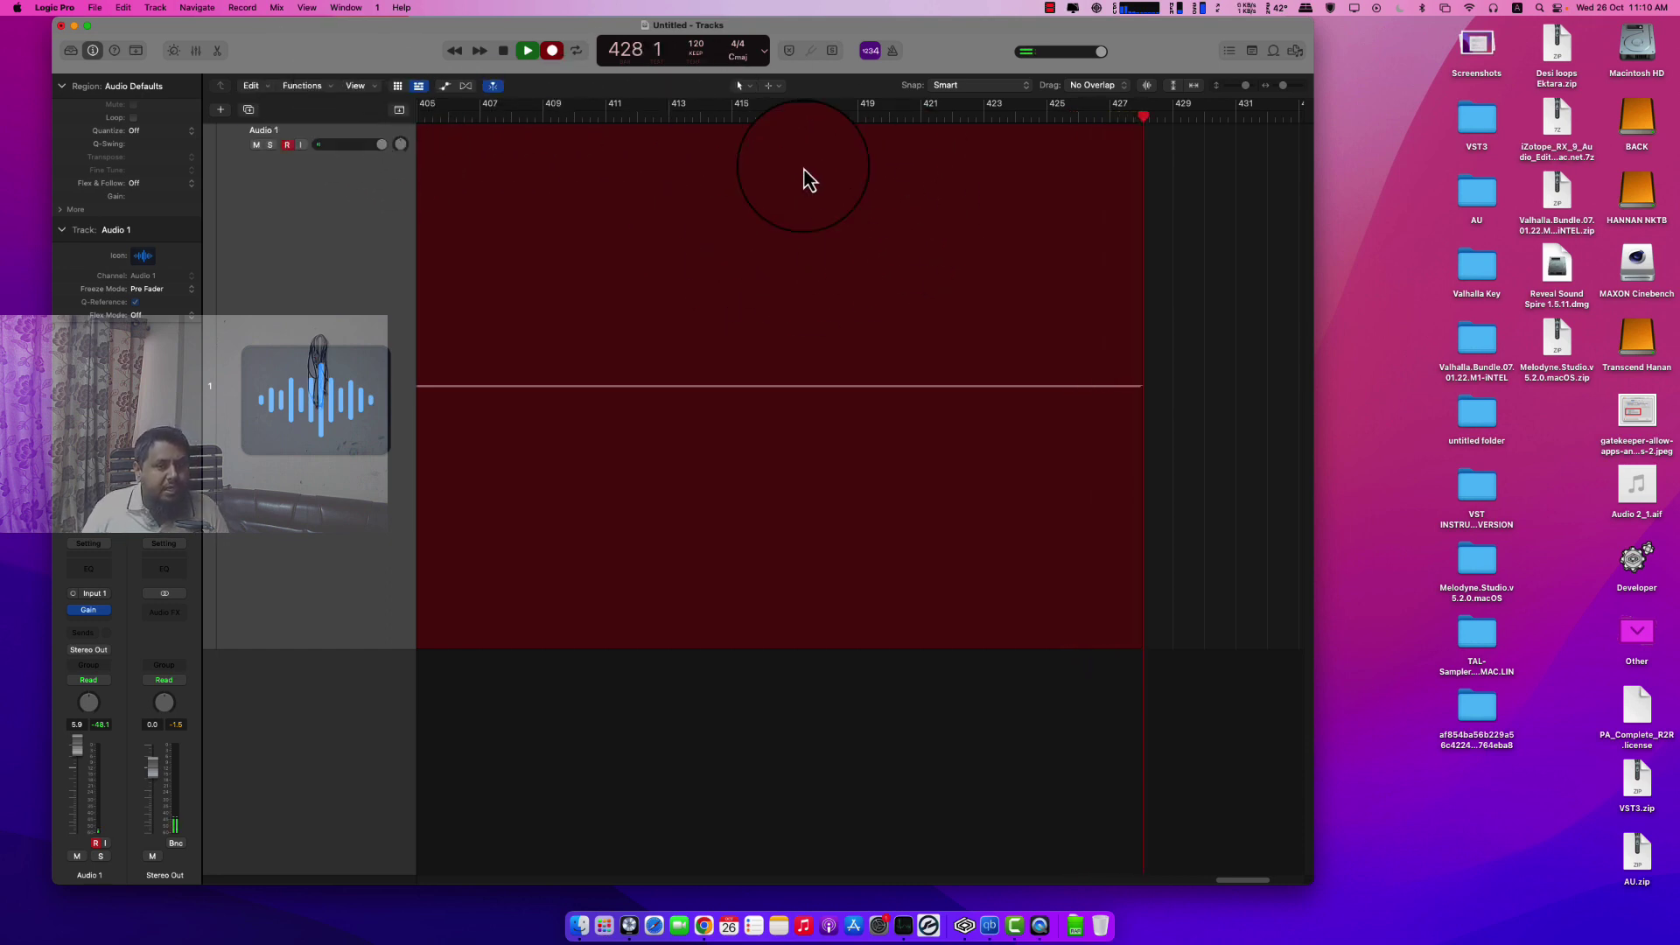
Step: Show the Applications folder on Macintosh HD in an enlarged window and select GarageBand among the installed apps
{"action": "double_click", "coordinate": [1638, 48]}
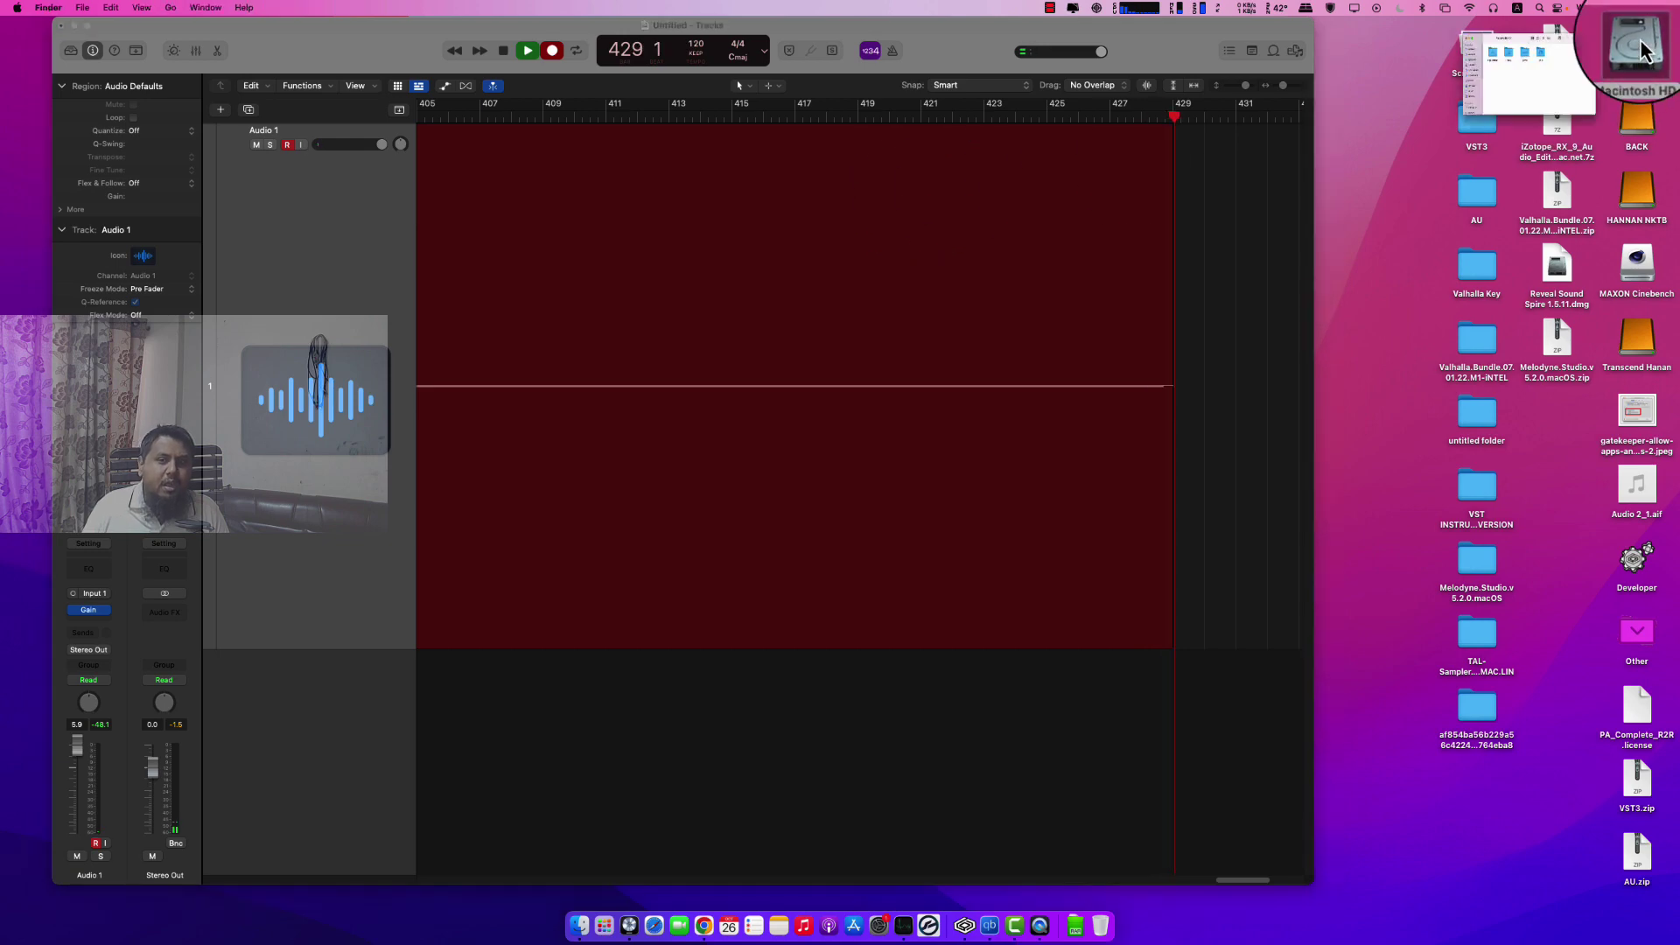
{"action": "double_click", "coordinate": [816, 156]}
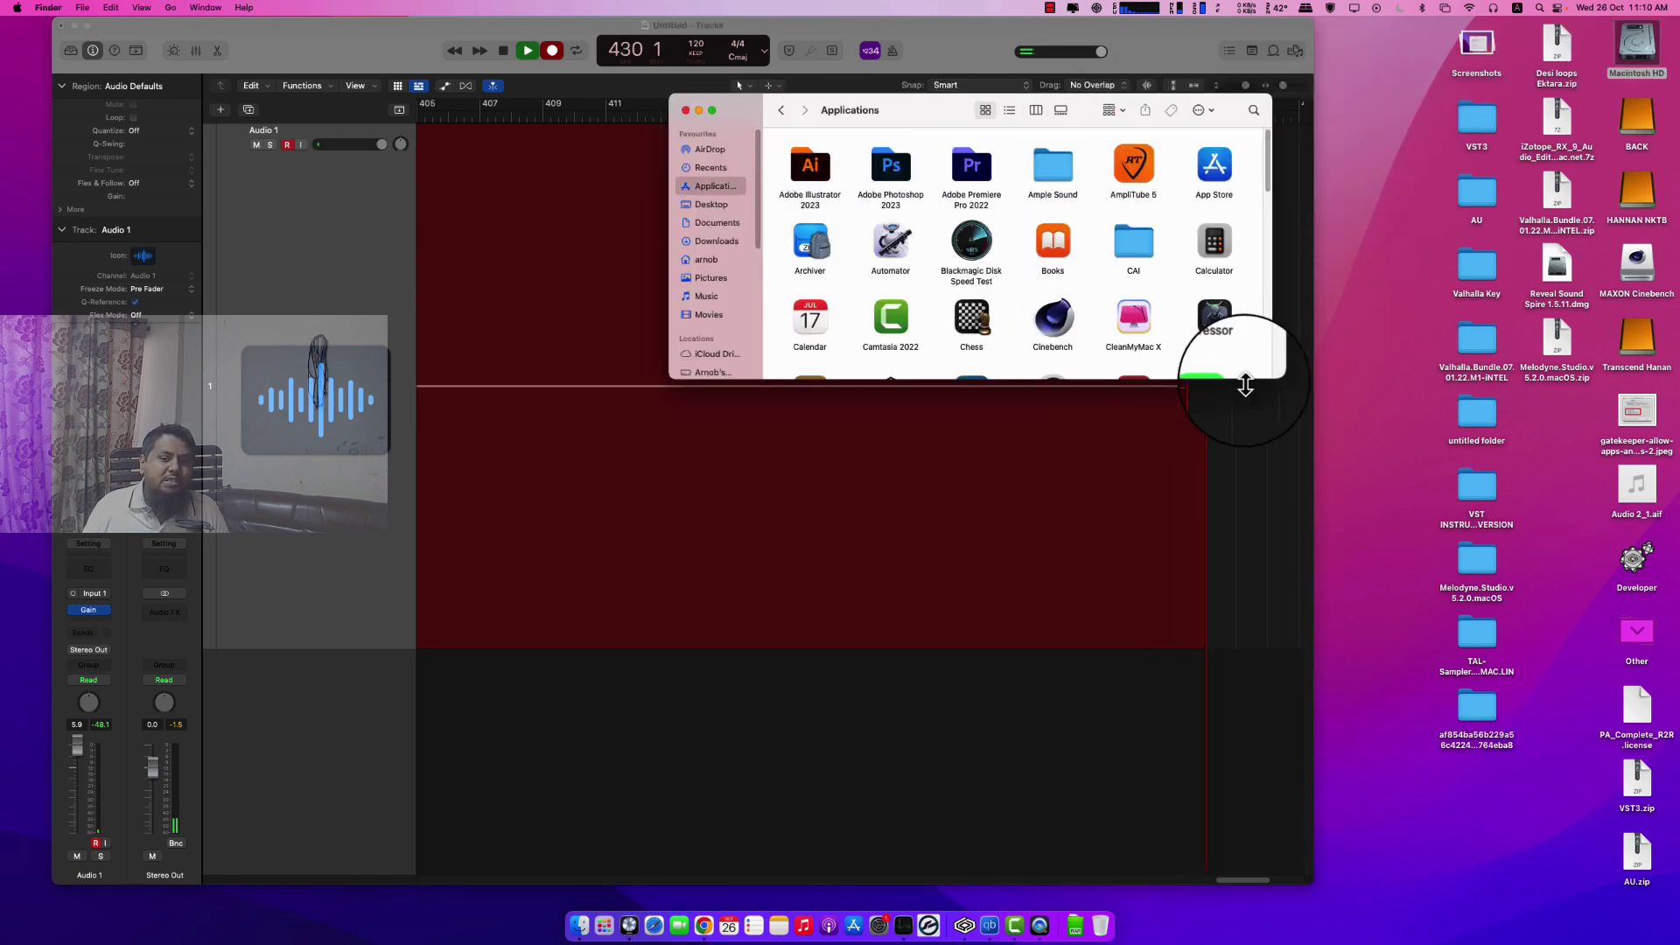
{"action": "left_click_drag", "start_coordinate": [1284, 379], "coordinate": [1479, 788]}
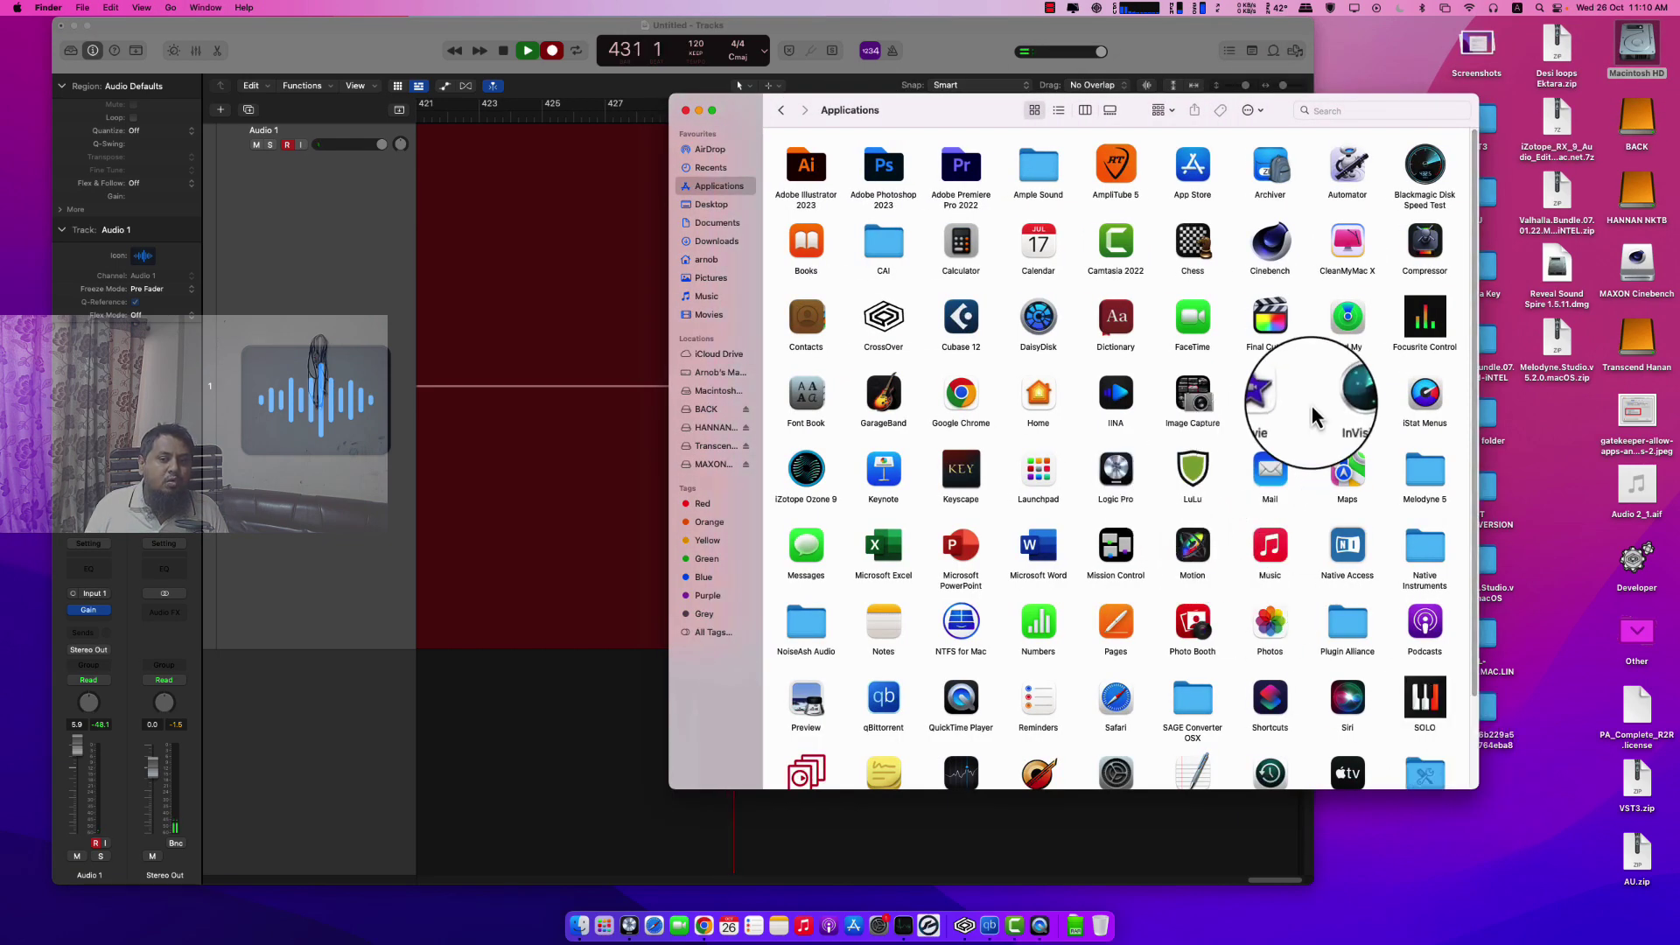
{"action": "scroll", "coordinate": [1116, 411], "scroll_direction": "down", "scroll_amount": 2}
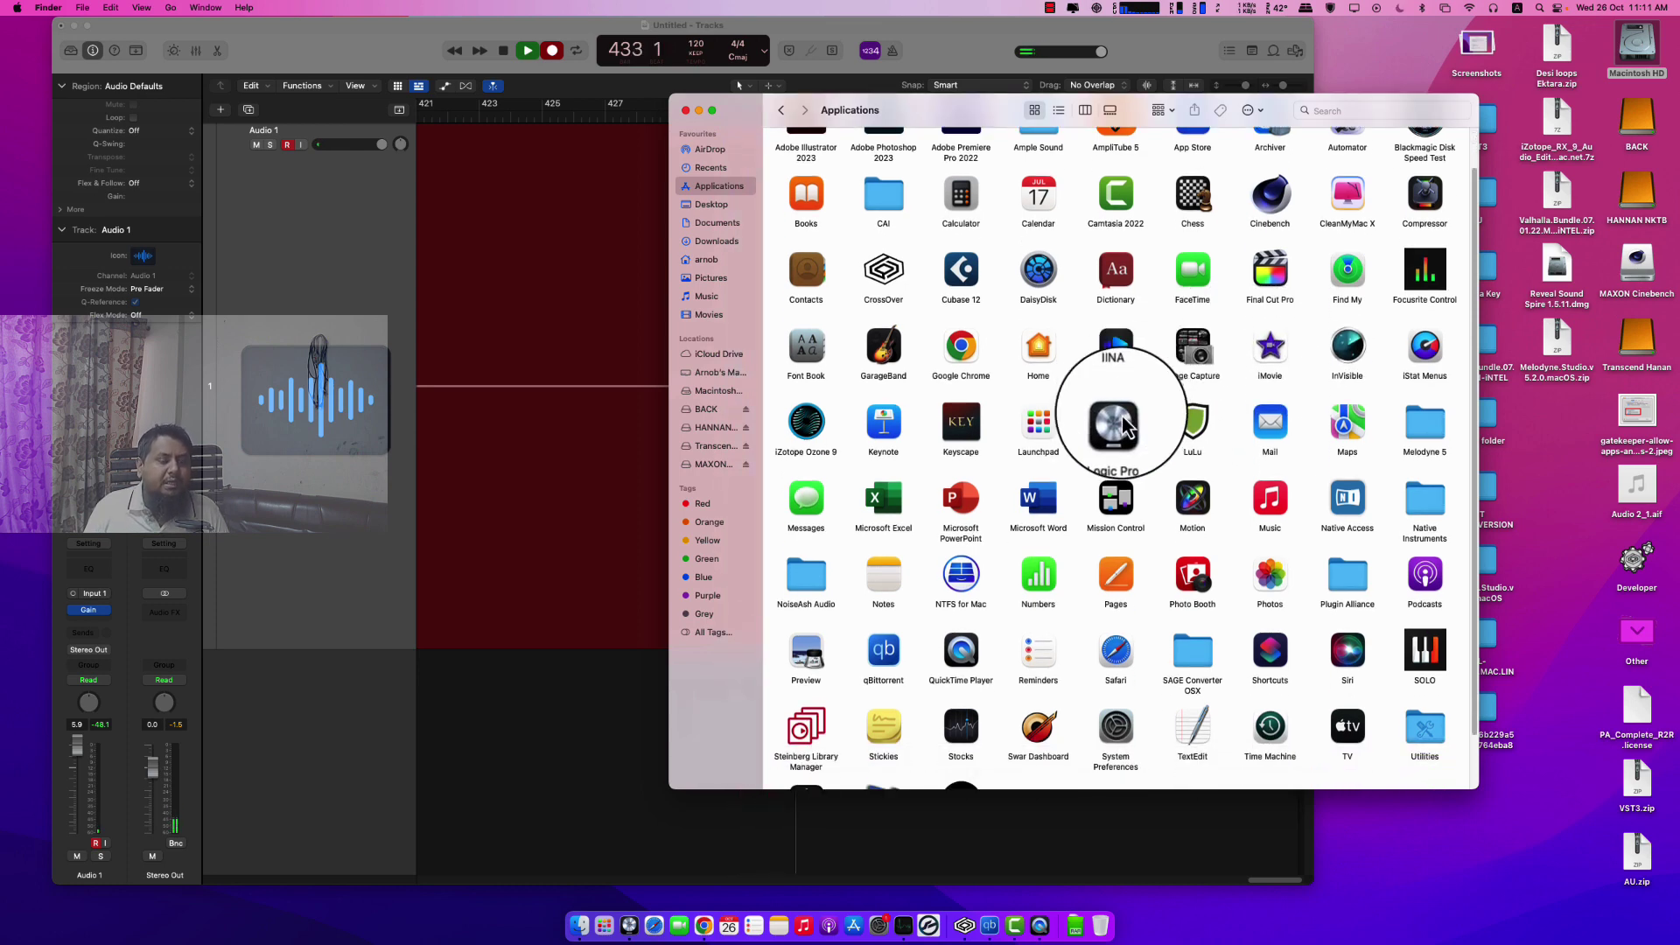
{"action": "left_click", "coordinate": [879, 343]}
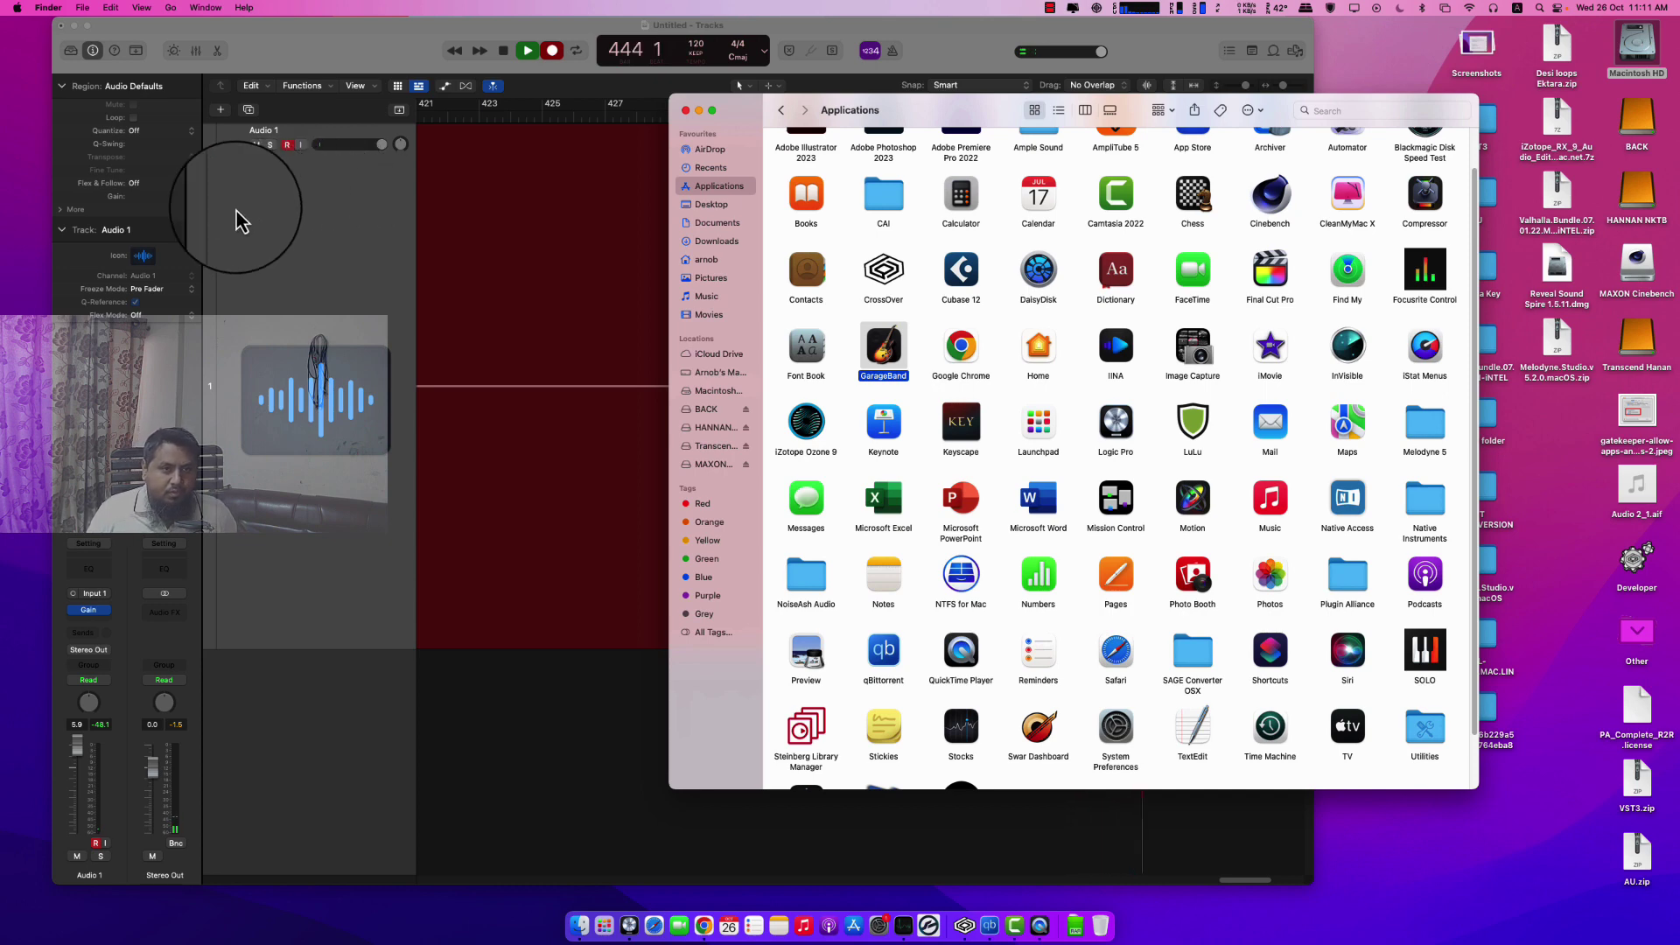
Step: Open the Documents folder from Macintosh HD over the Logic Pro project and enlarge its window
{"action": "left_click", "coordinate": [403, 34]}
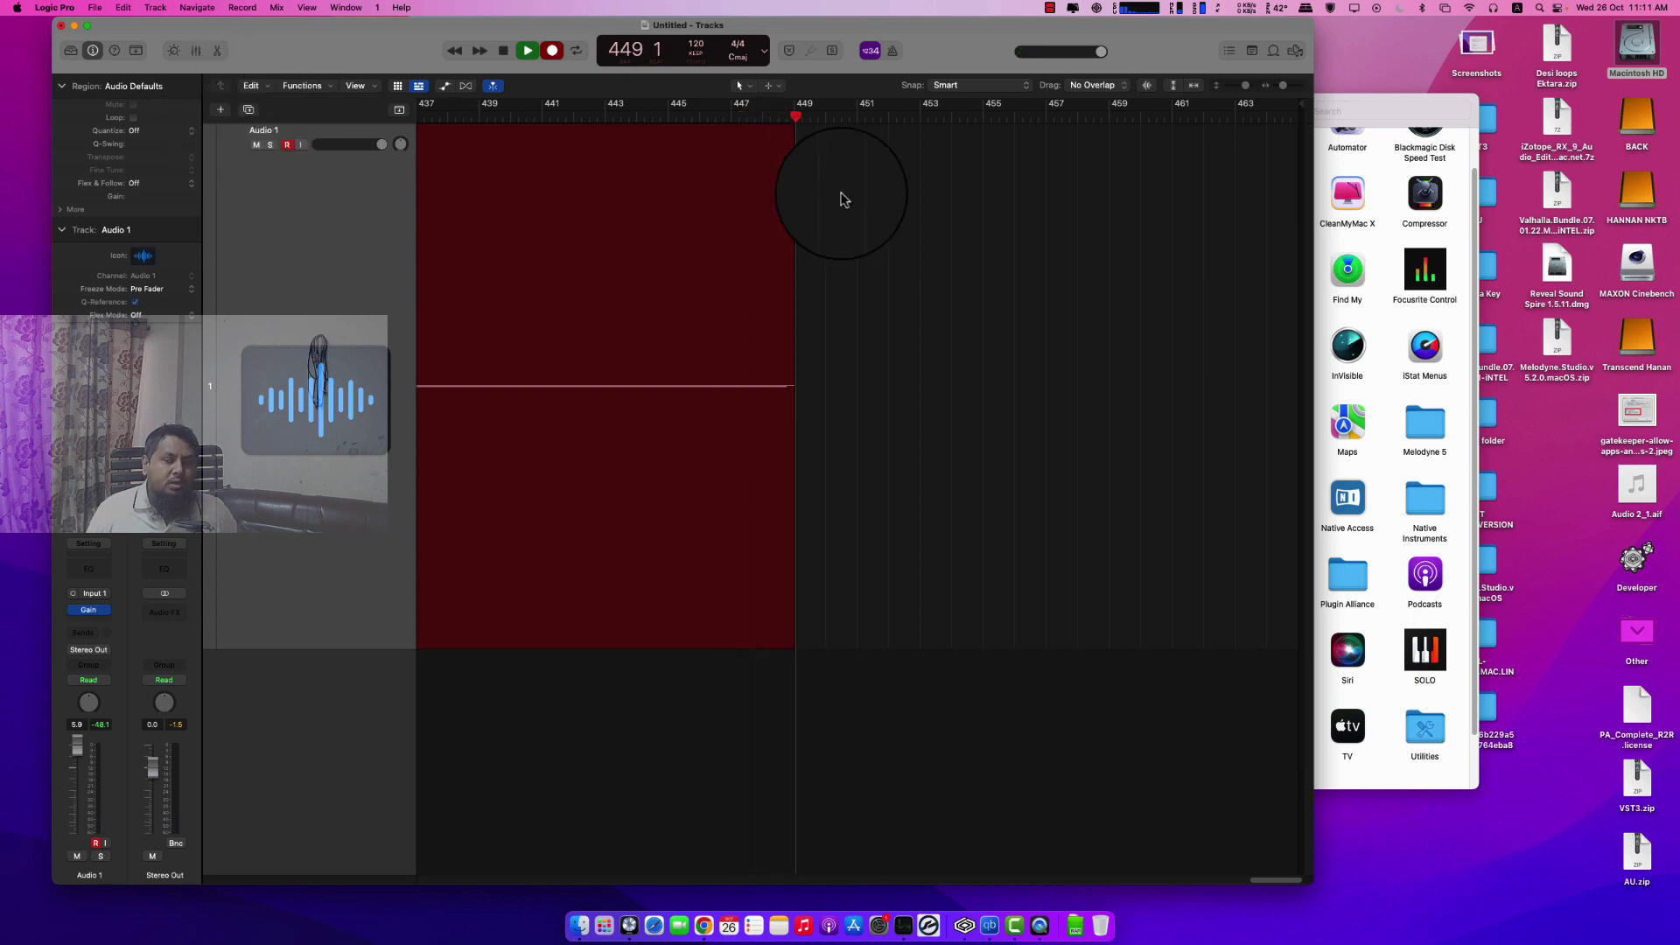
{"action": "left_click", "coordinate": [1637, 60]}
{"action": "double_click", "coordinate": [1637, 59]}
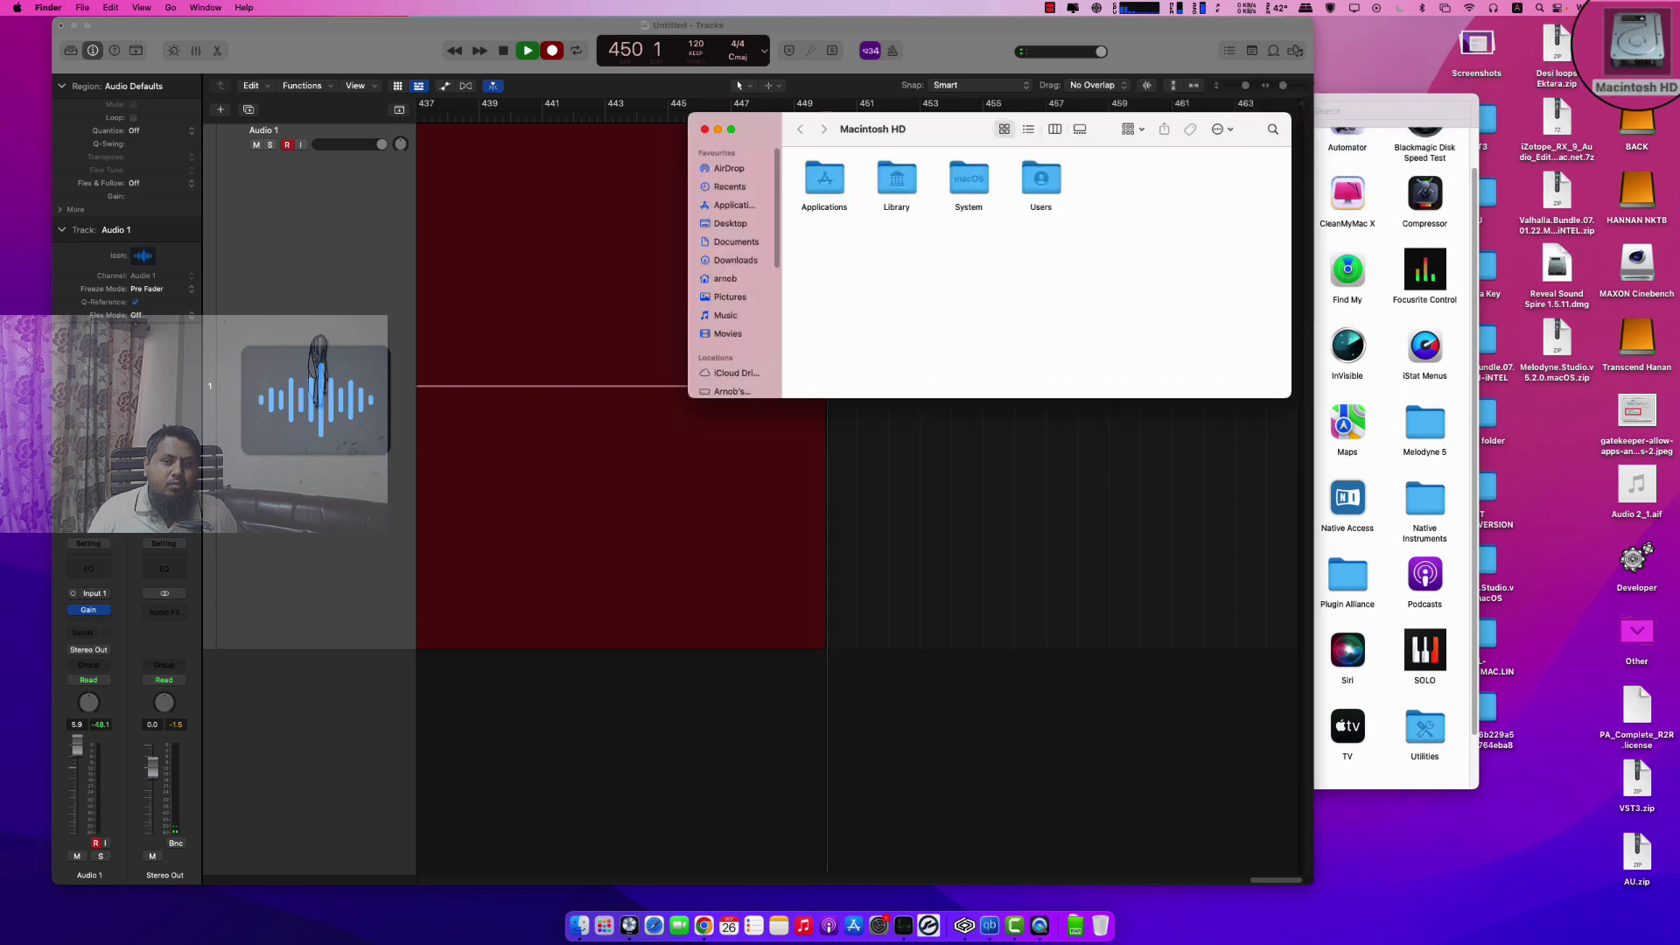
{"action": "left_click_drag", "start_coordinate": [893, 121], "coordinate": [705, 86]}
{"action": "left_click", "coordinate": [562, 203]}
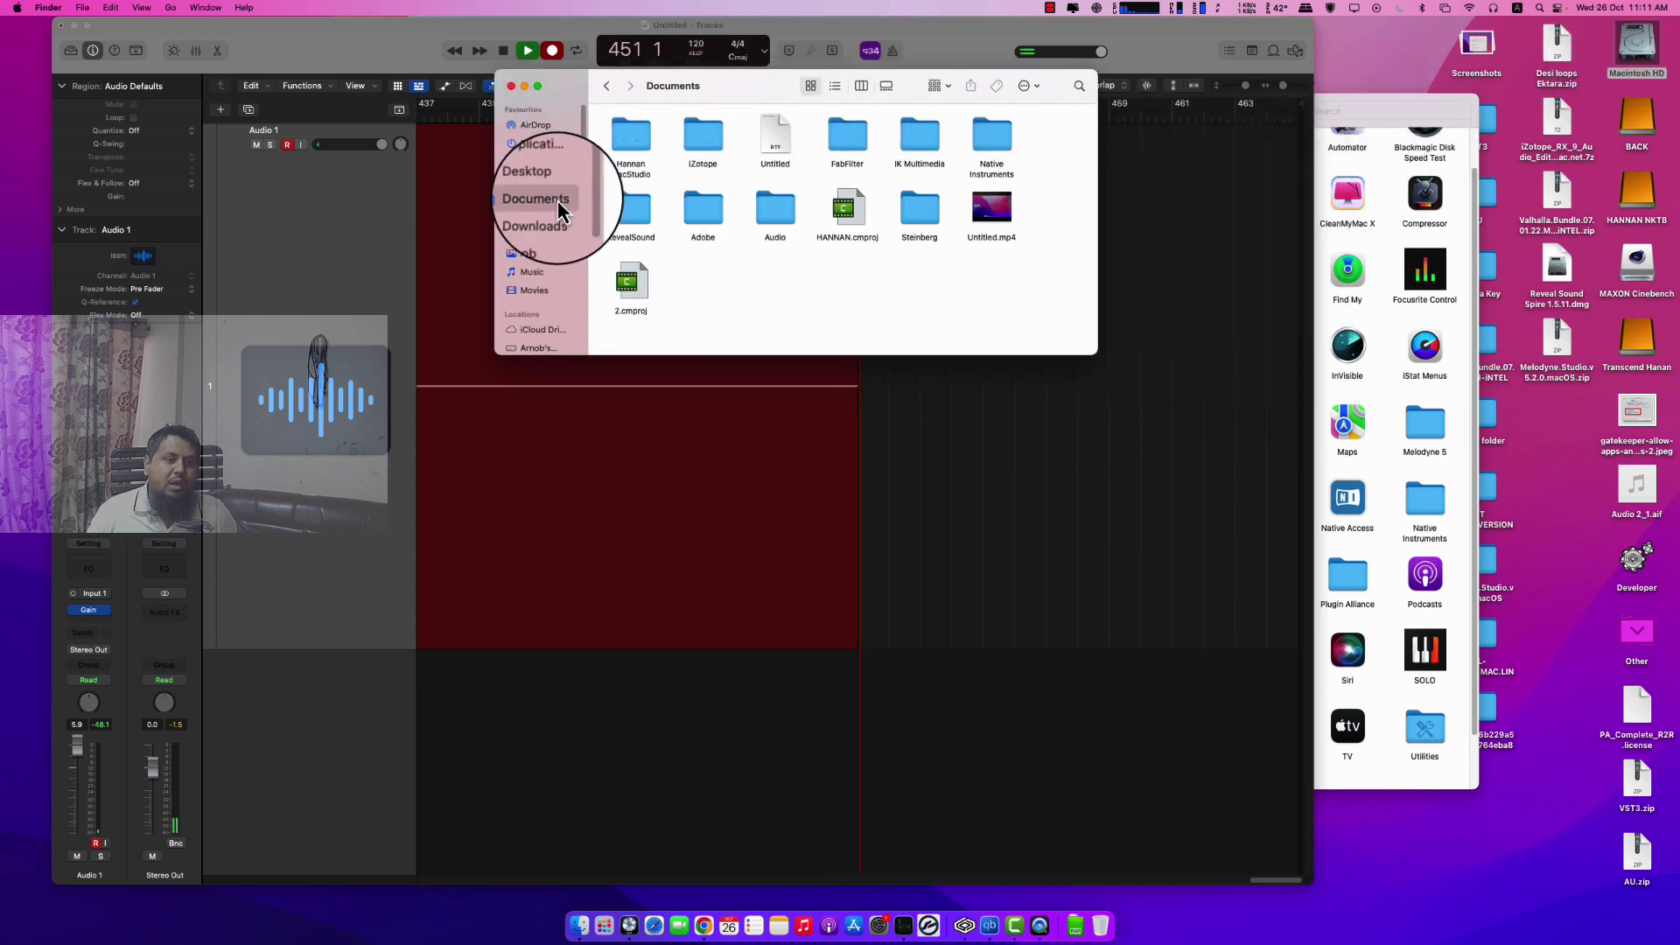
{"action": "left_click_drag", "start_coordinate": [1089, 358], "coordinate": [1194, 556]}
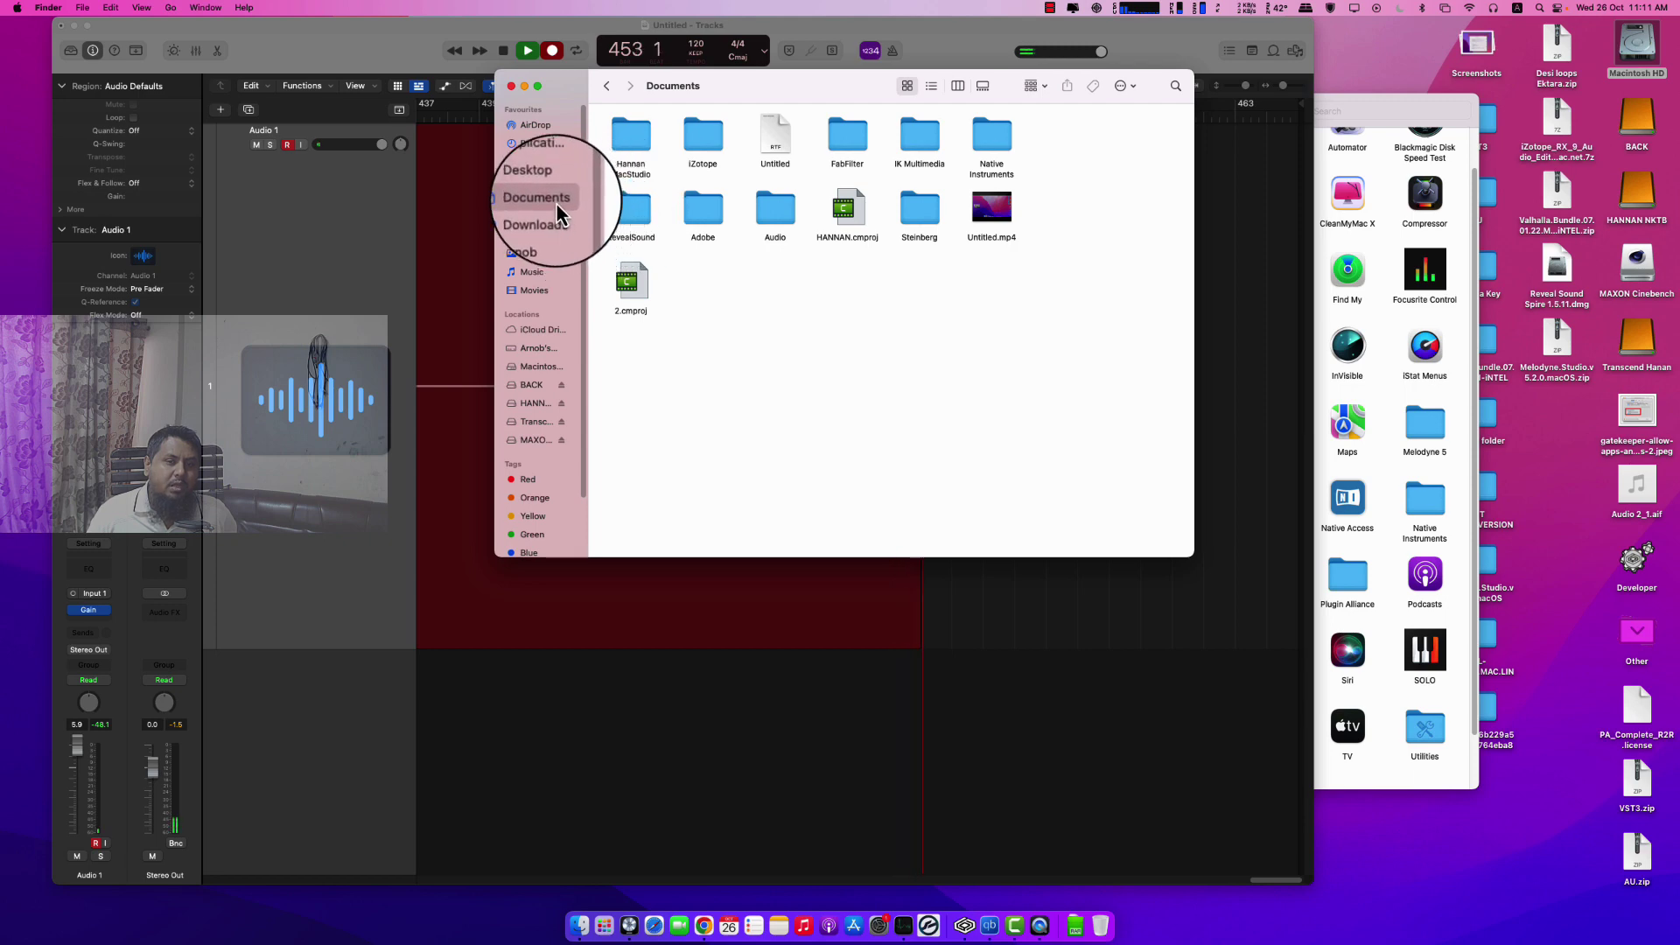
Step: Check the MacStudio folder's size in its Get Info window, and close the info, Documents and Applications windows
{"action": "left_click", "coordinate": [637, 153]}
{"action": "right_click", "coordinate": [637, 149]}
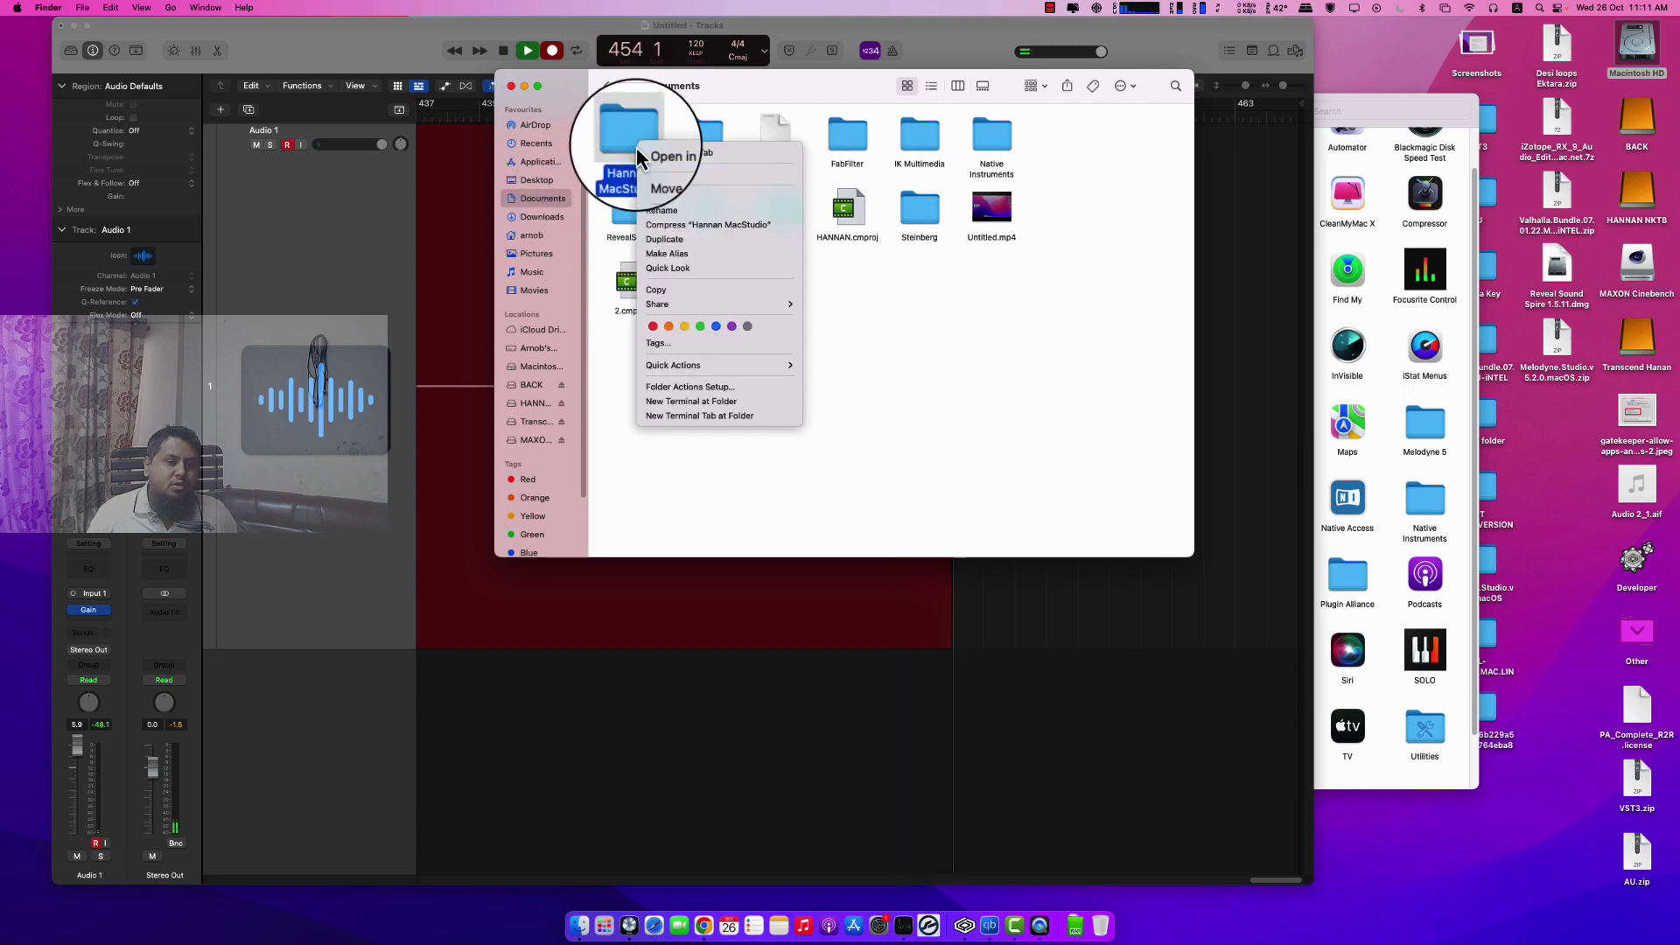
{"action": "left_click", "coordinate": [665, 196]}
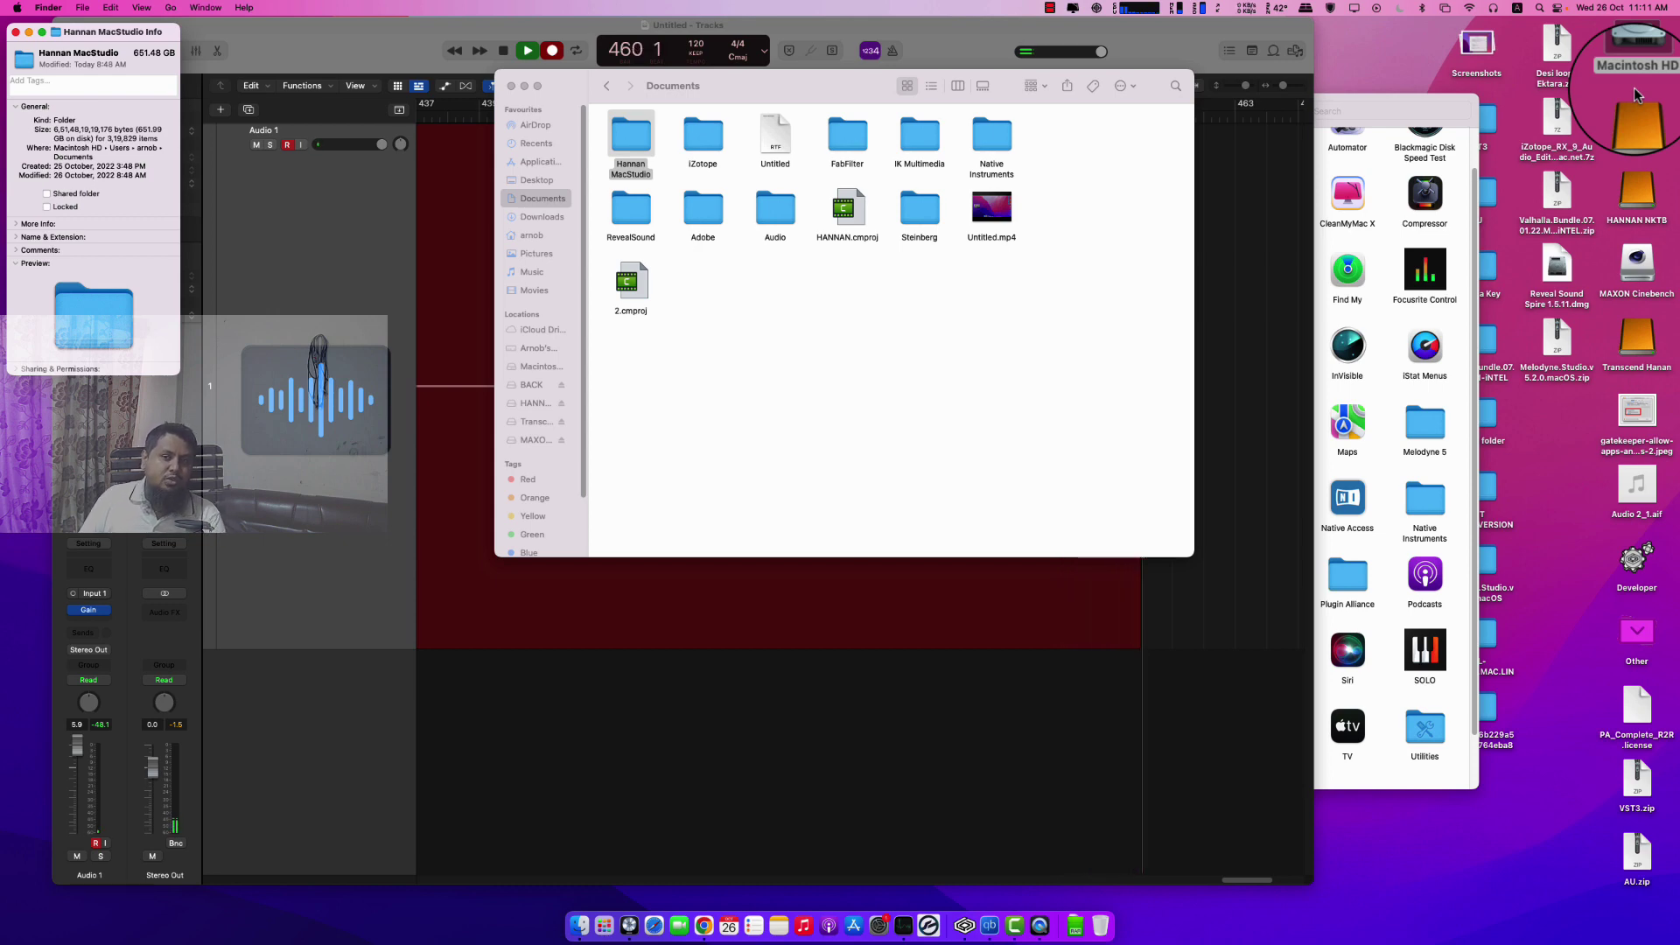
{"action": "left_click", "coordinate": [16, 30]}
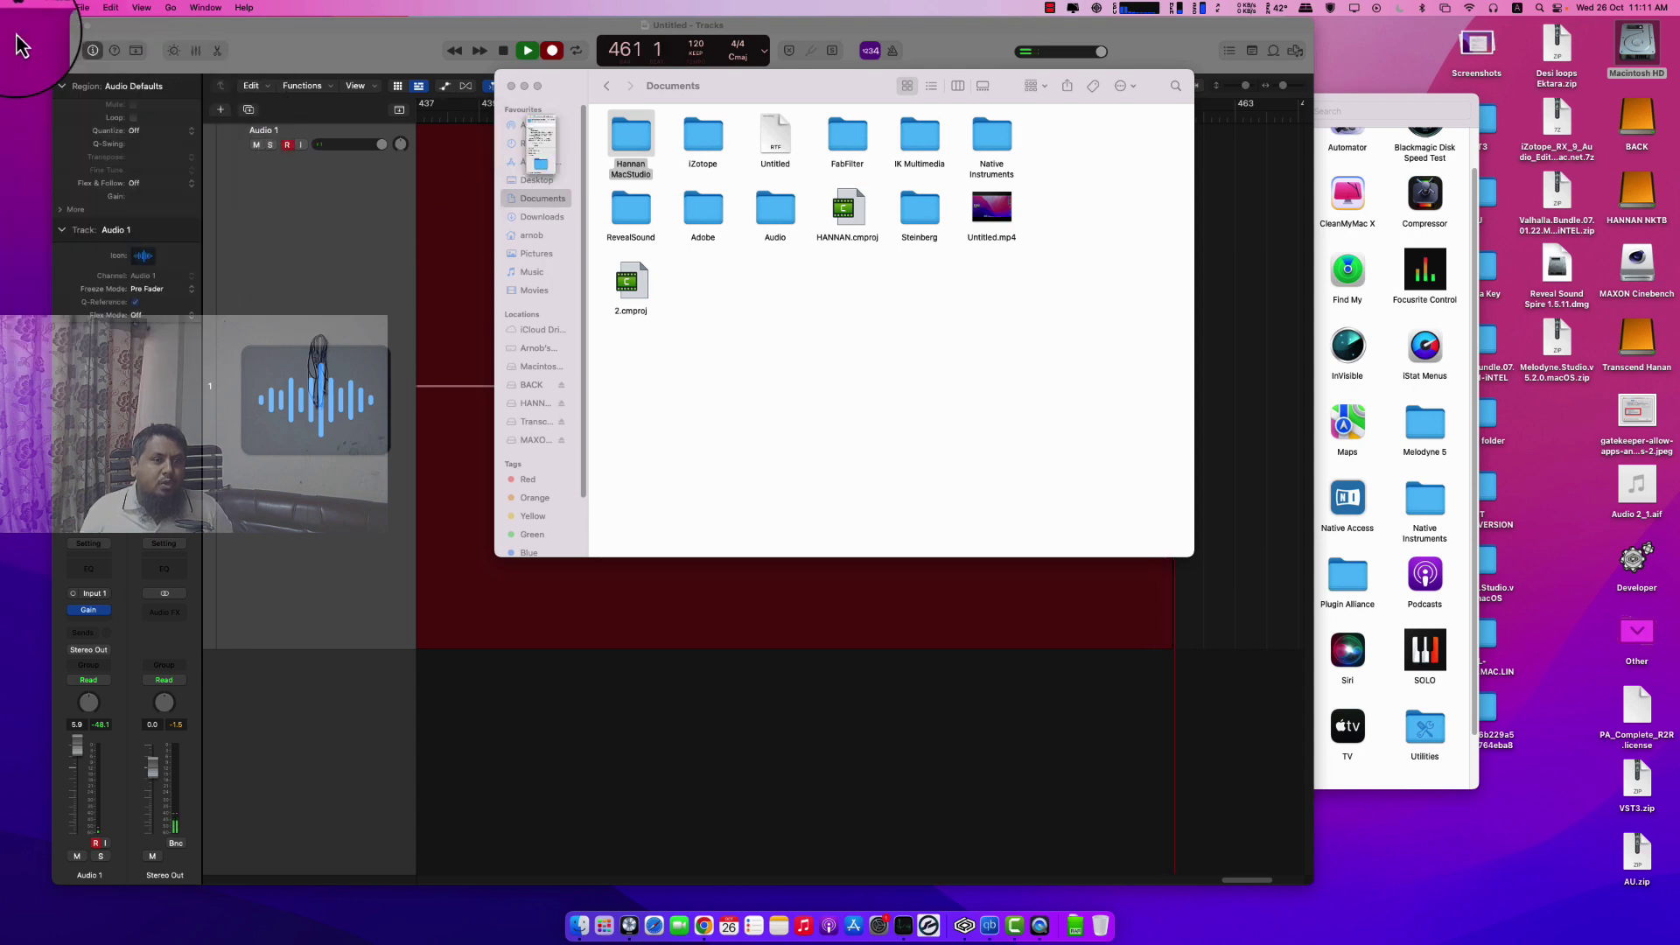
{"action": "left_click", "coordinate": [513, 86]}
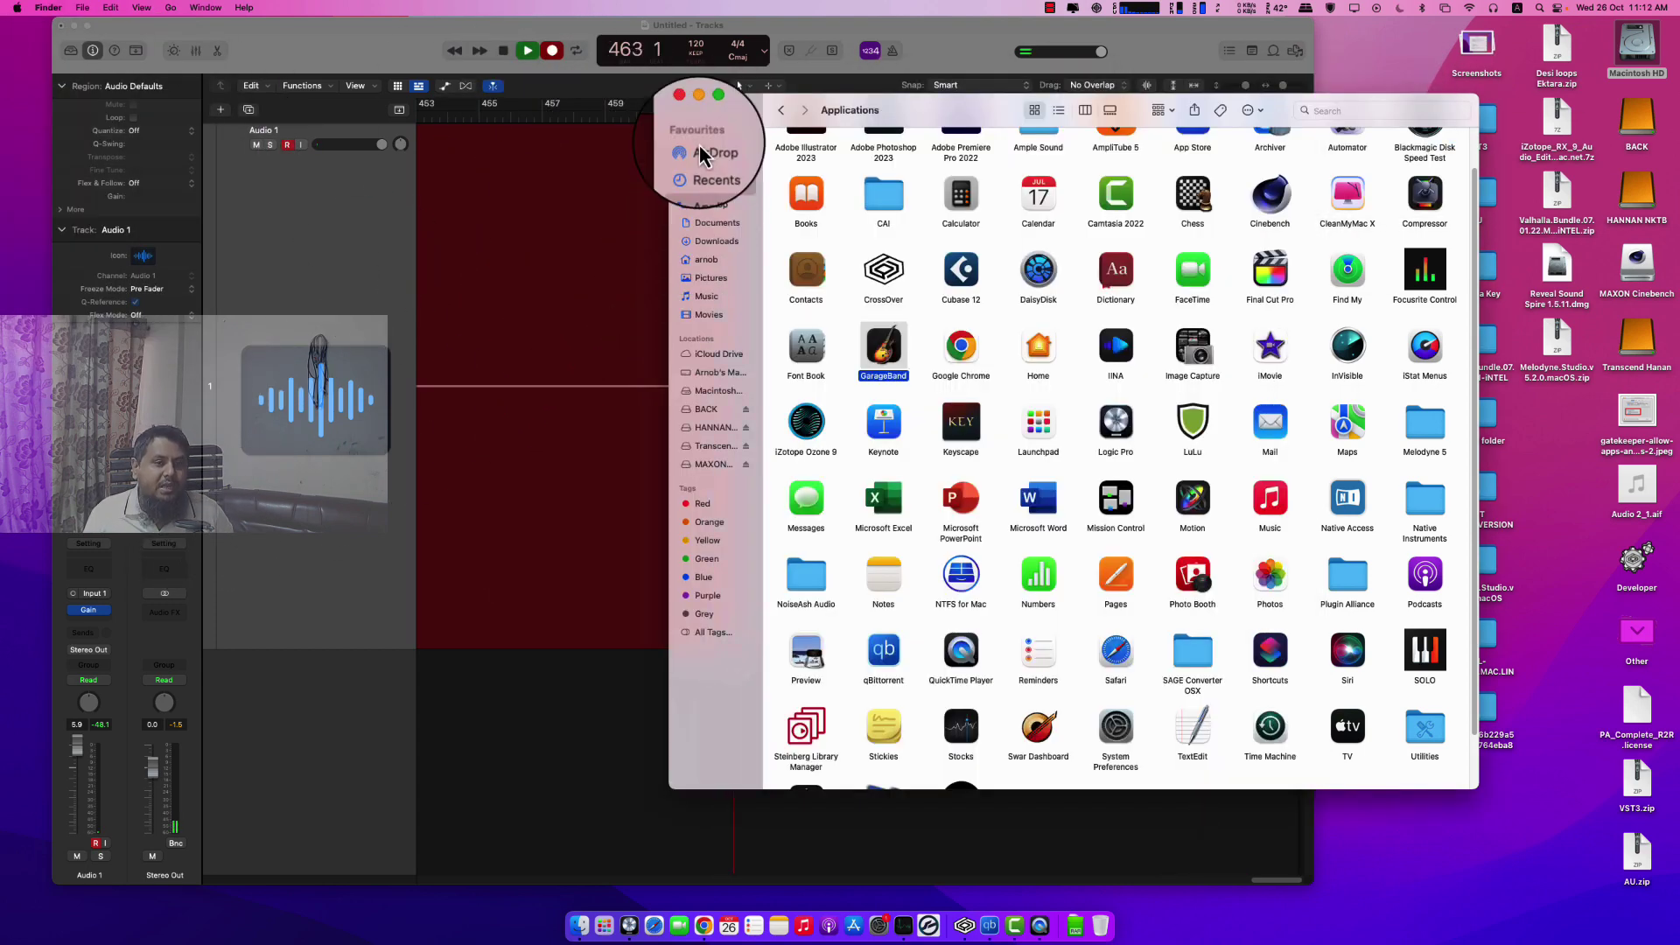
{"action": "left_click", "coordinate": [686, 110]}
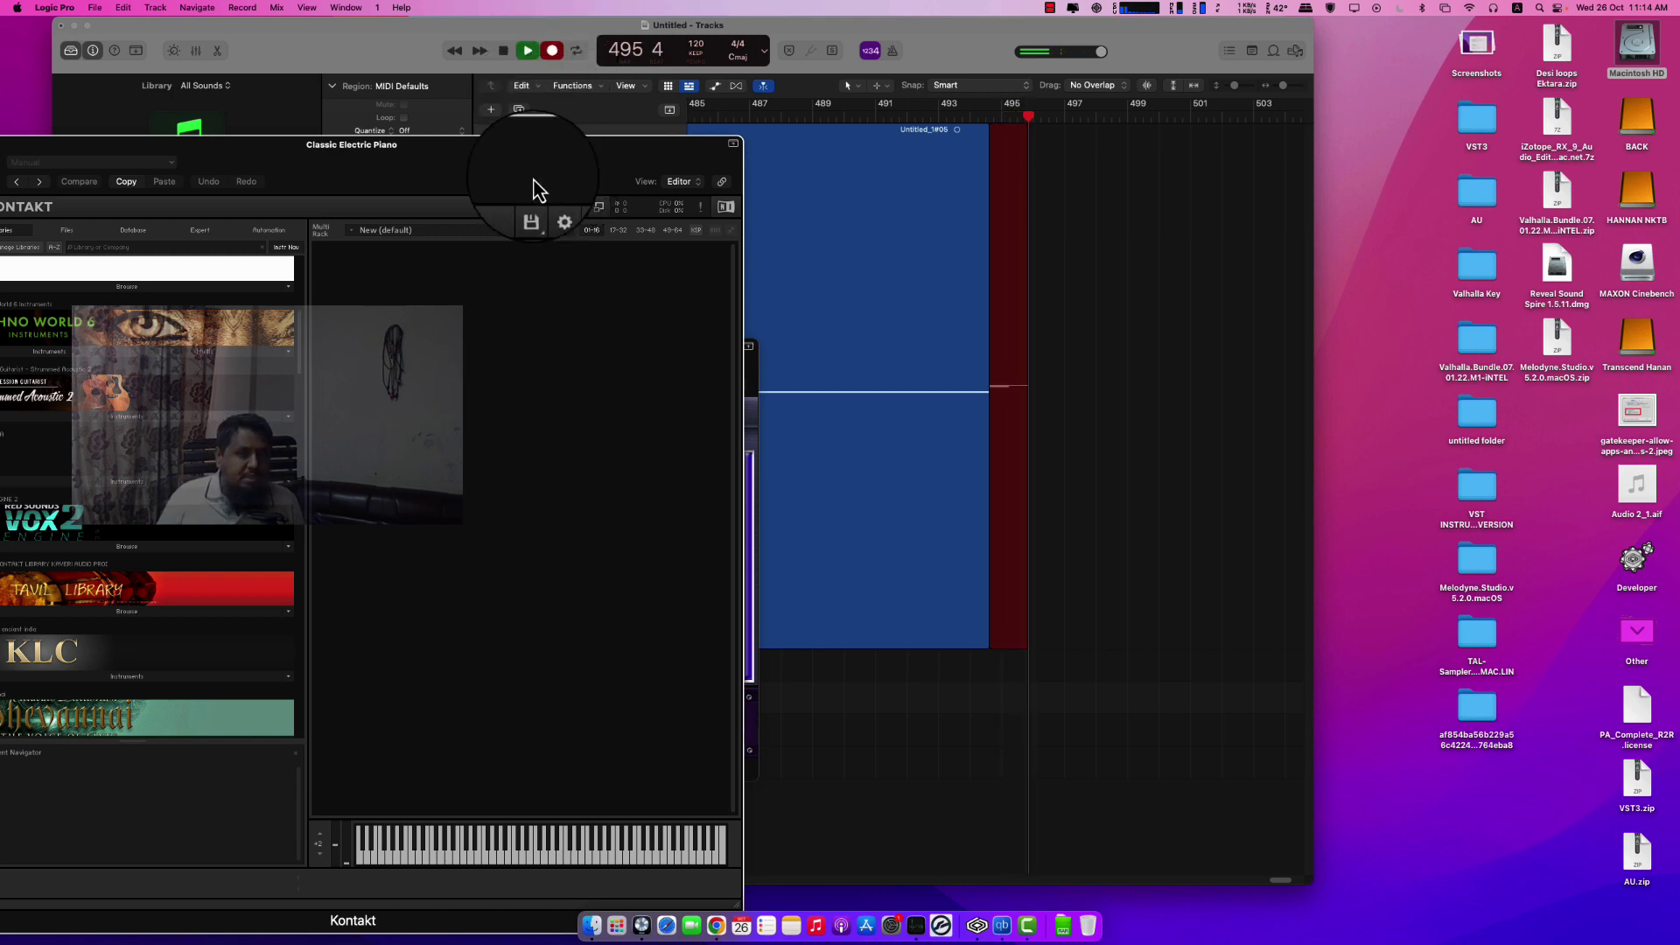
Step: In Logic Pro, move the Kontakt window clear of the Stylus RMX window, and close Stylus RMX
{"action": "left_click_drag", "start_coordinate": [532, 187], "coordinate": [1304, 162]}
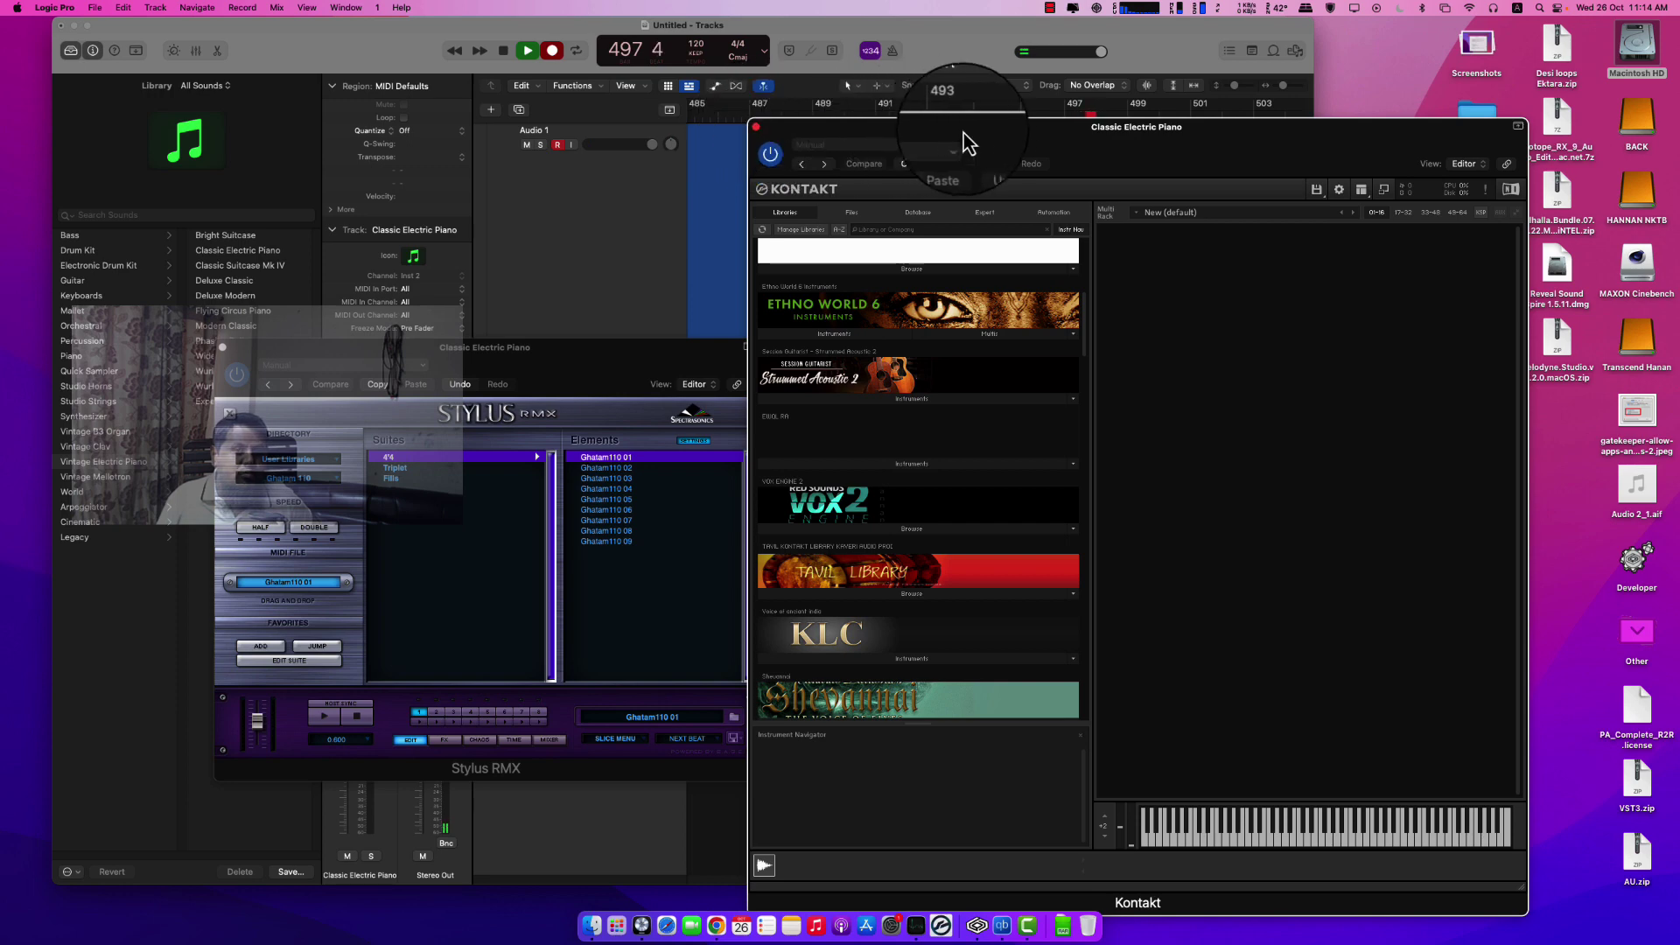
{"action": "left_click", "coordinate": [220, 347]}
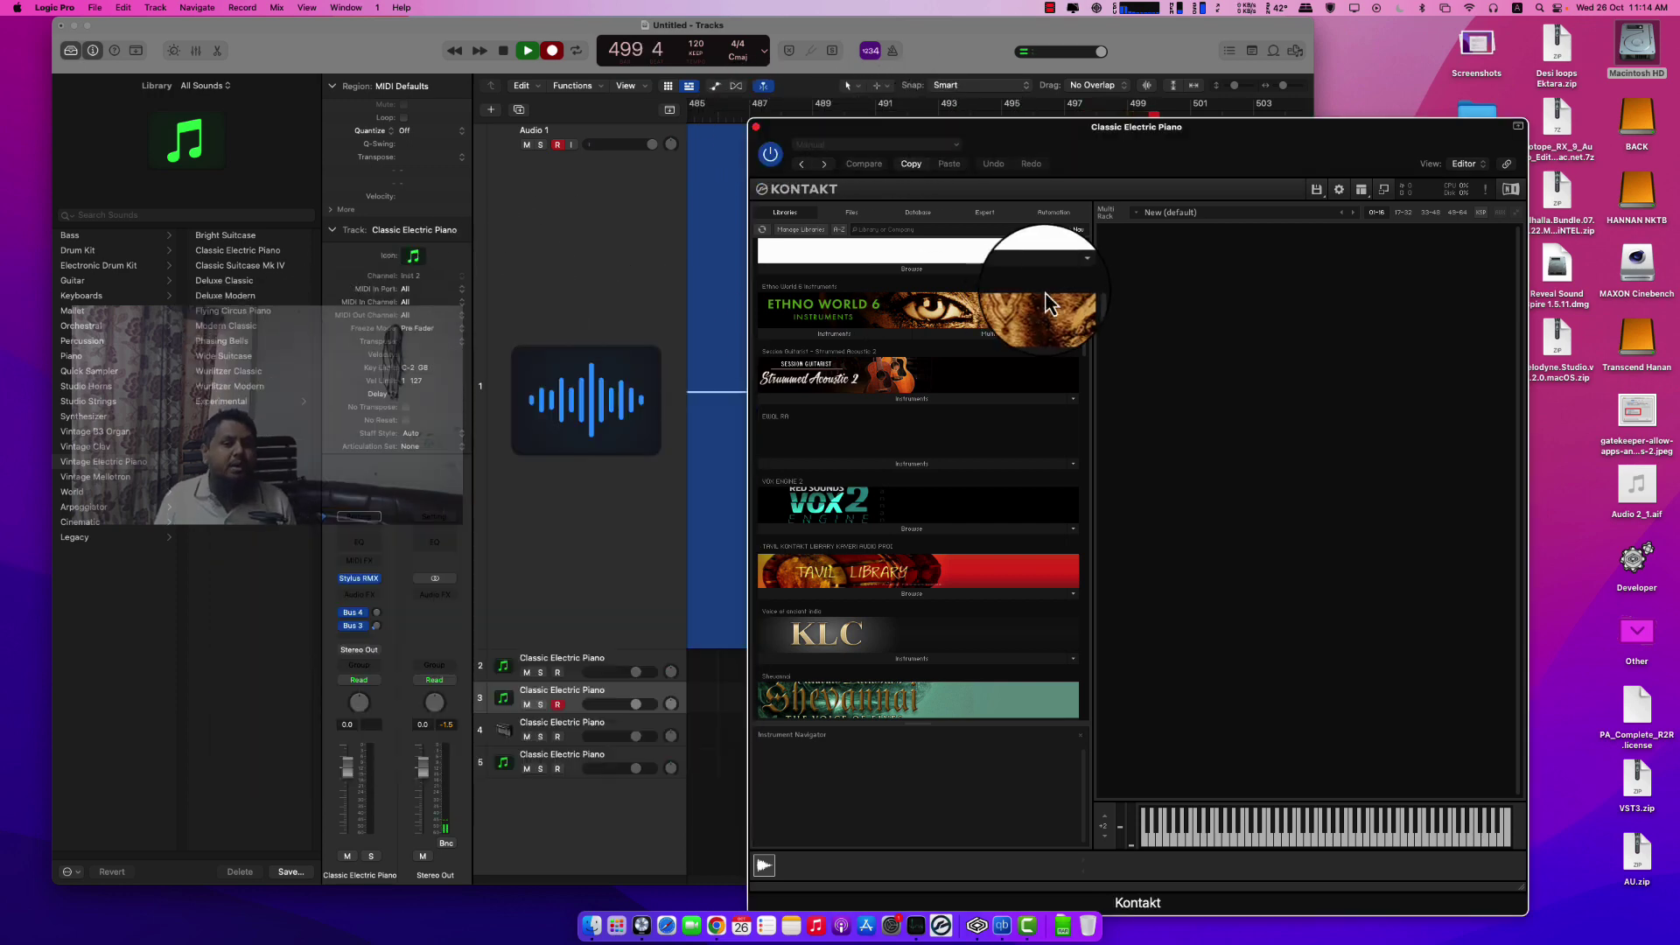
{"action": "scroll", "coordinate": [1033, 350], "scroll_direction": "up", "scroll_amount": 5}
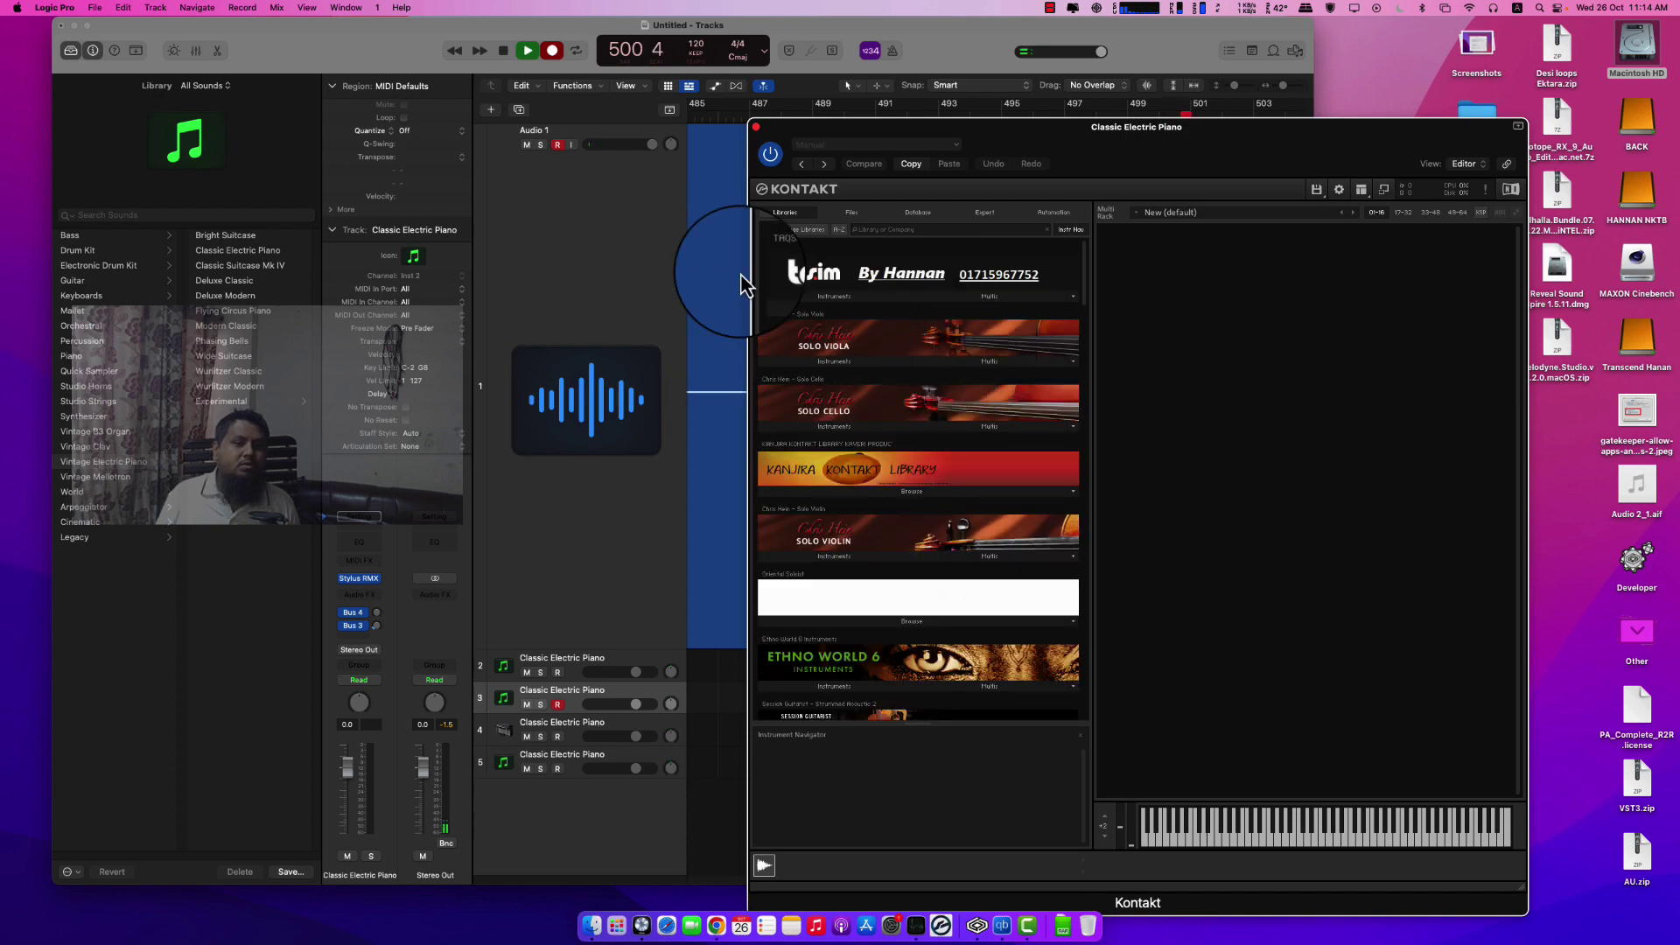
Step: Move the Kontakt window over the Logic Pro project, and show and dismiss Kontakt's version information
{"action": "left_click_drag", "start_coordinate": [1284, 166], "coordinate": [1181, 151]}
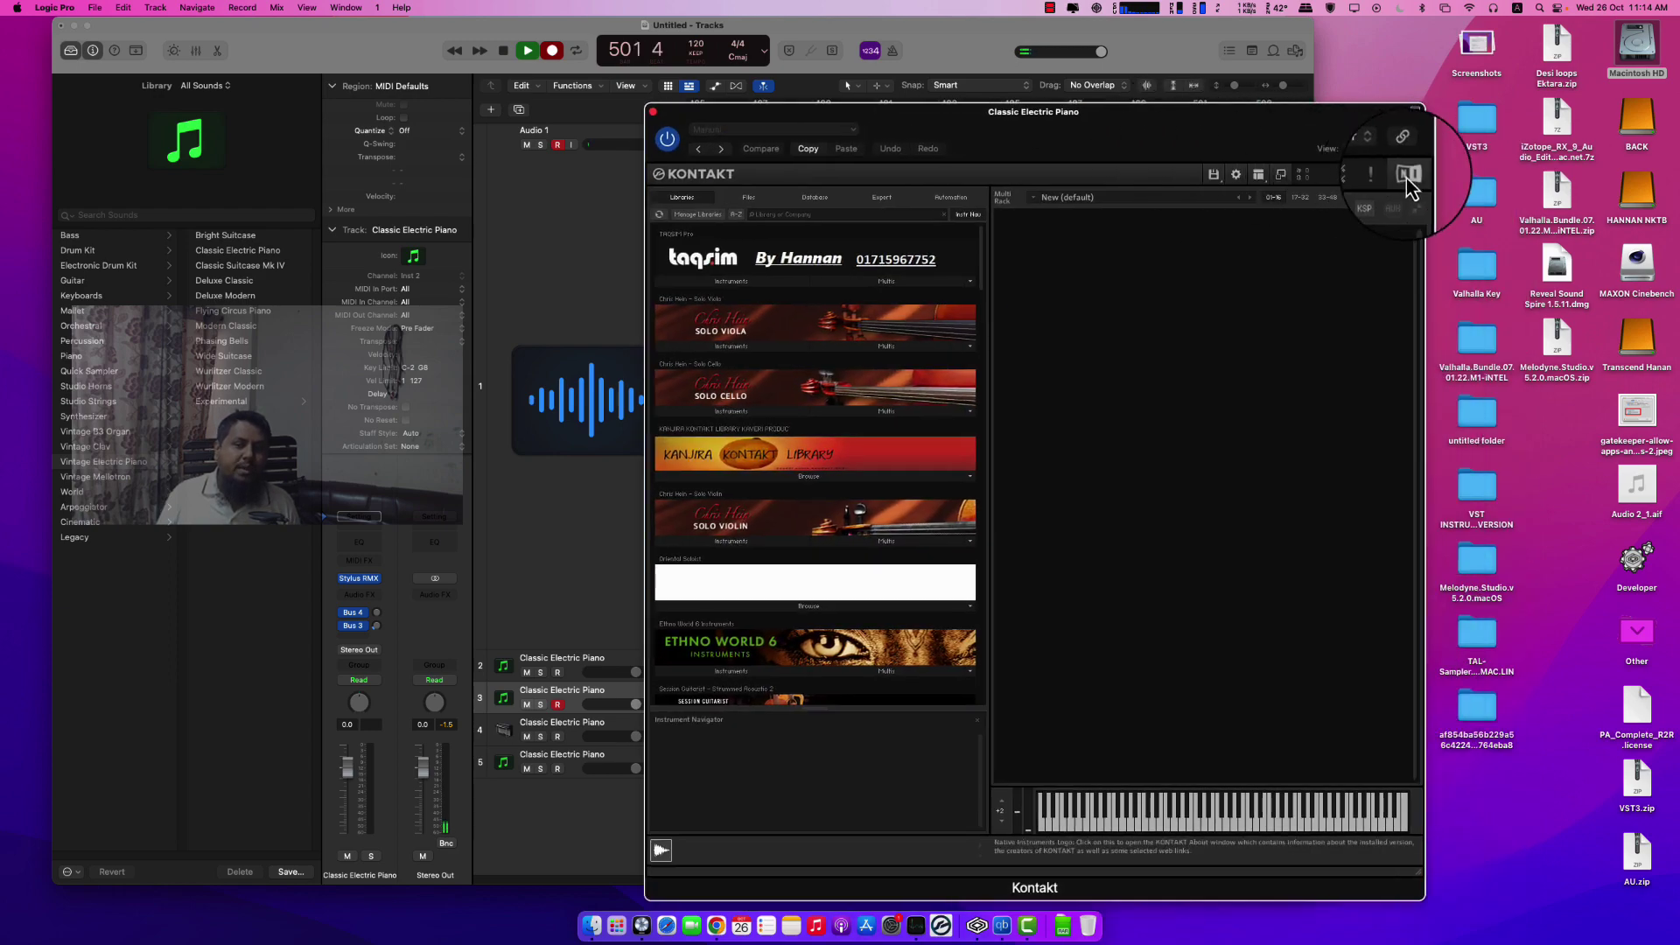
{"action": "left_click", "coordinate": [1407, 179]}
{"action": "left_click_drag", "start_coordinate": [1284, 135], "coordinate": [882, 112]}
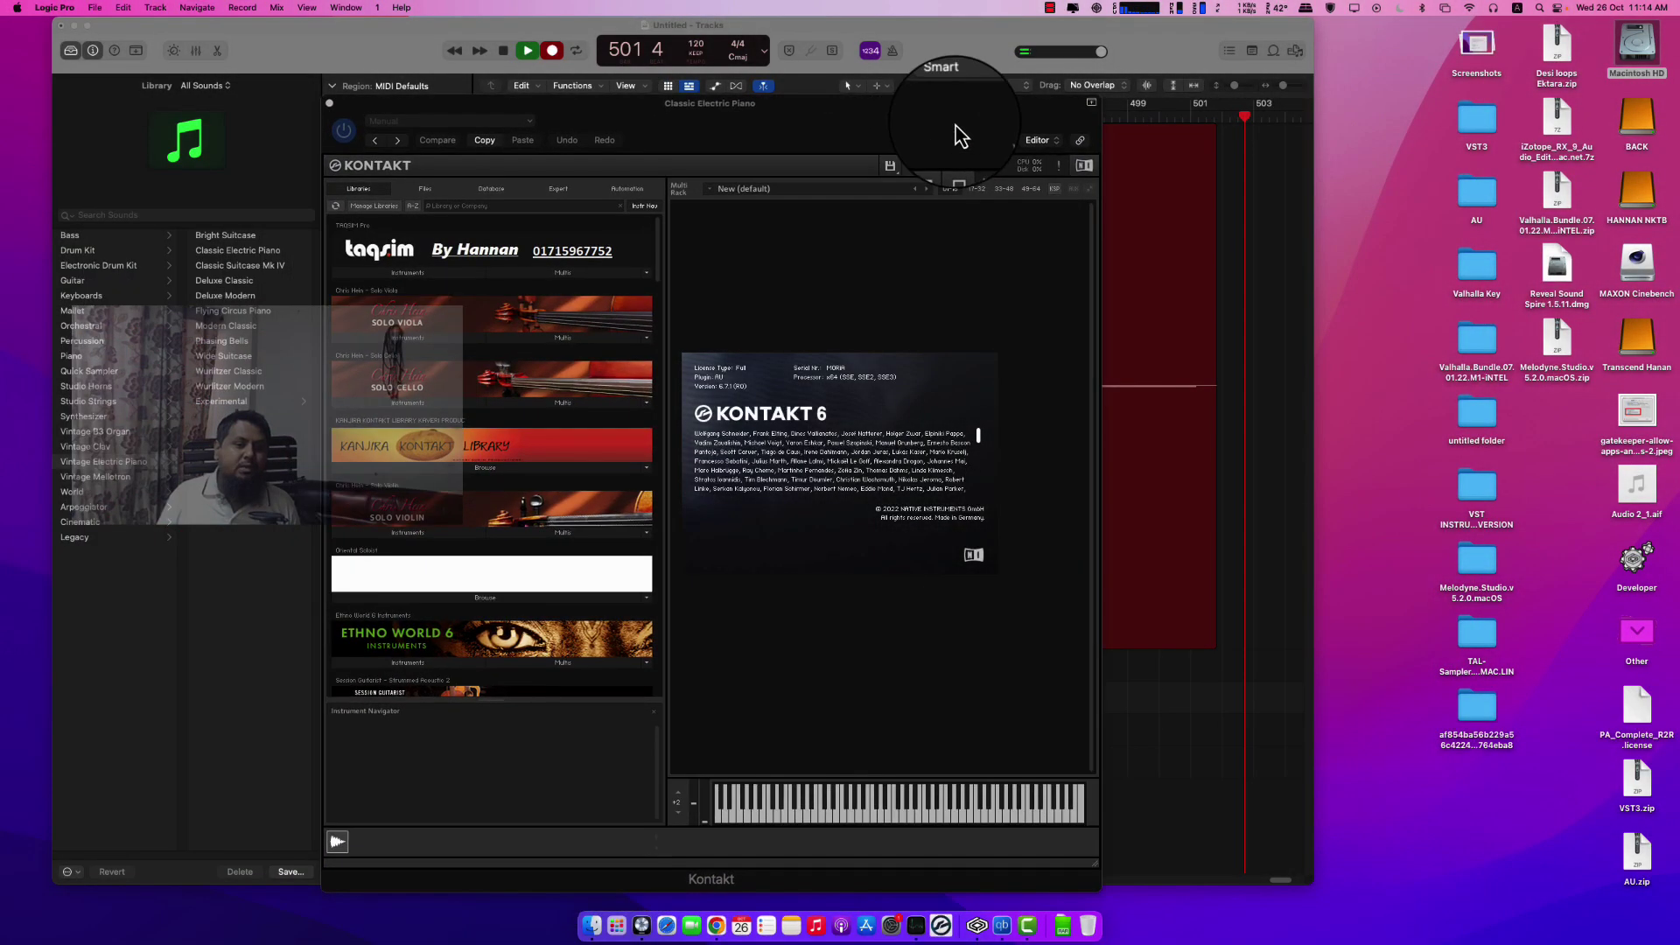
{"action": "left_click", "coordinate": [862, 447]}
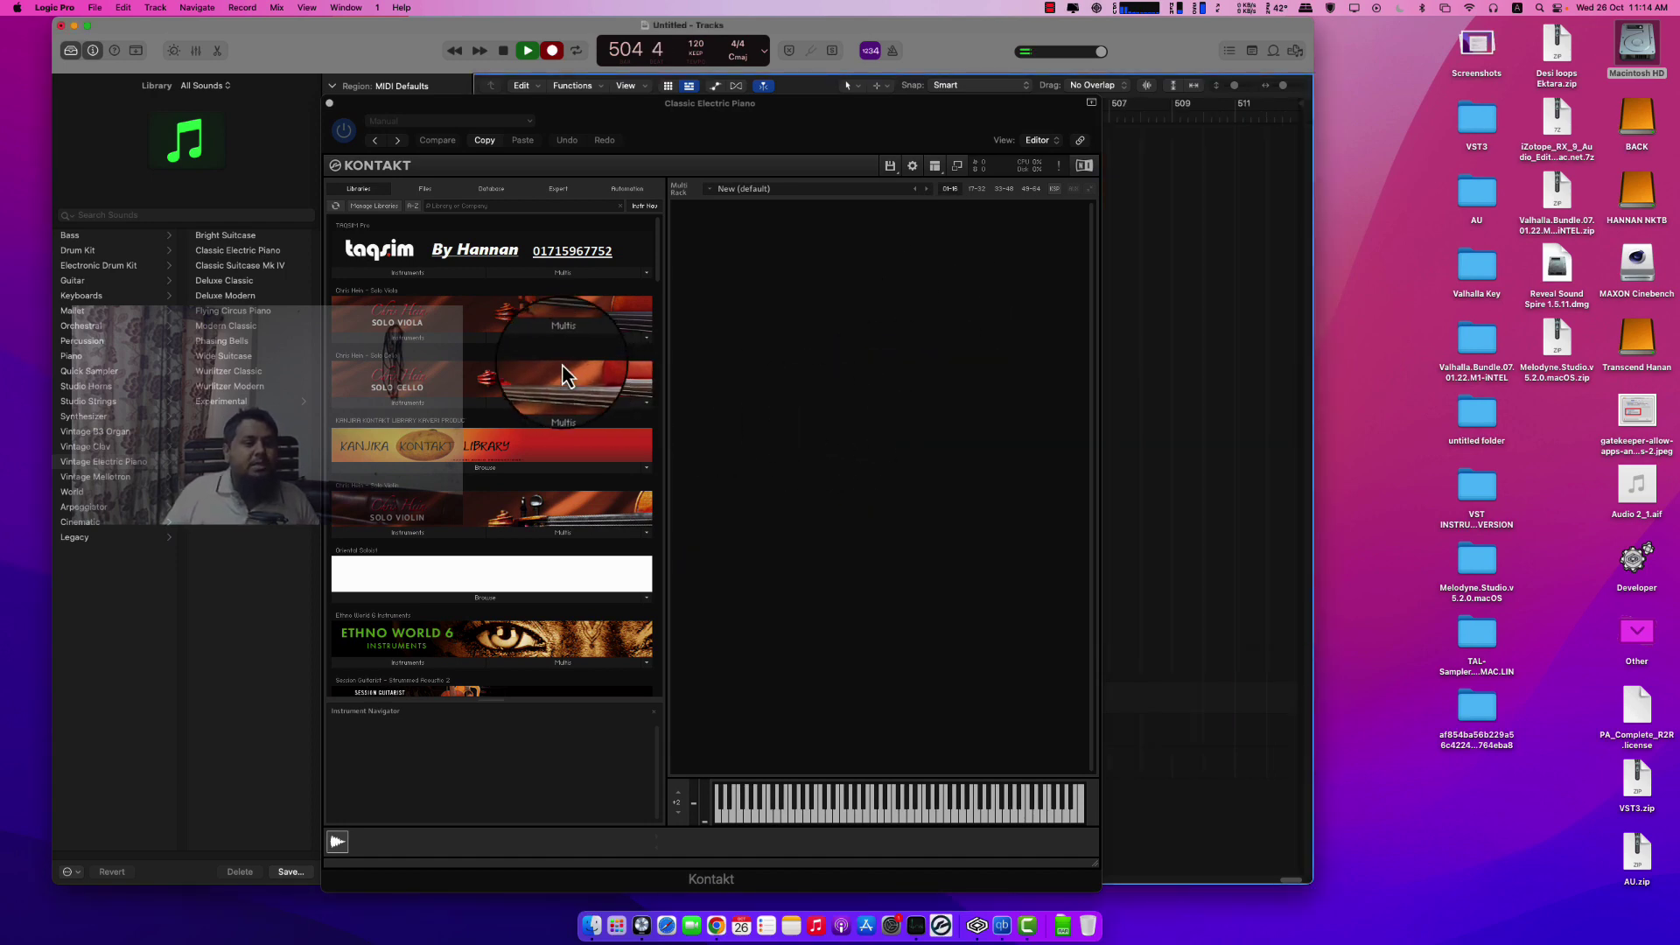
Step: Browse the installed Kontakt libraries, expanding and collapsing the Vox Engine 2 library to examine its instruments
{"action": "left_click", "coordinate": [523, 229]}
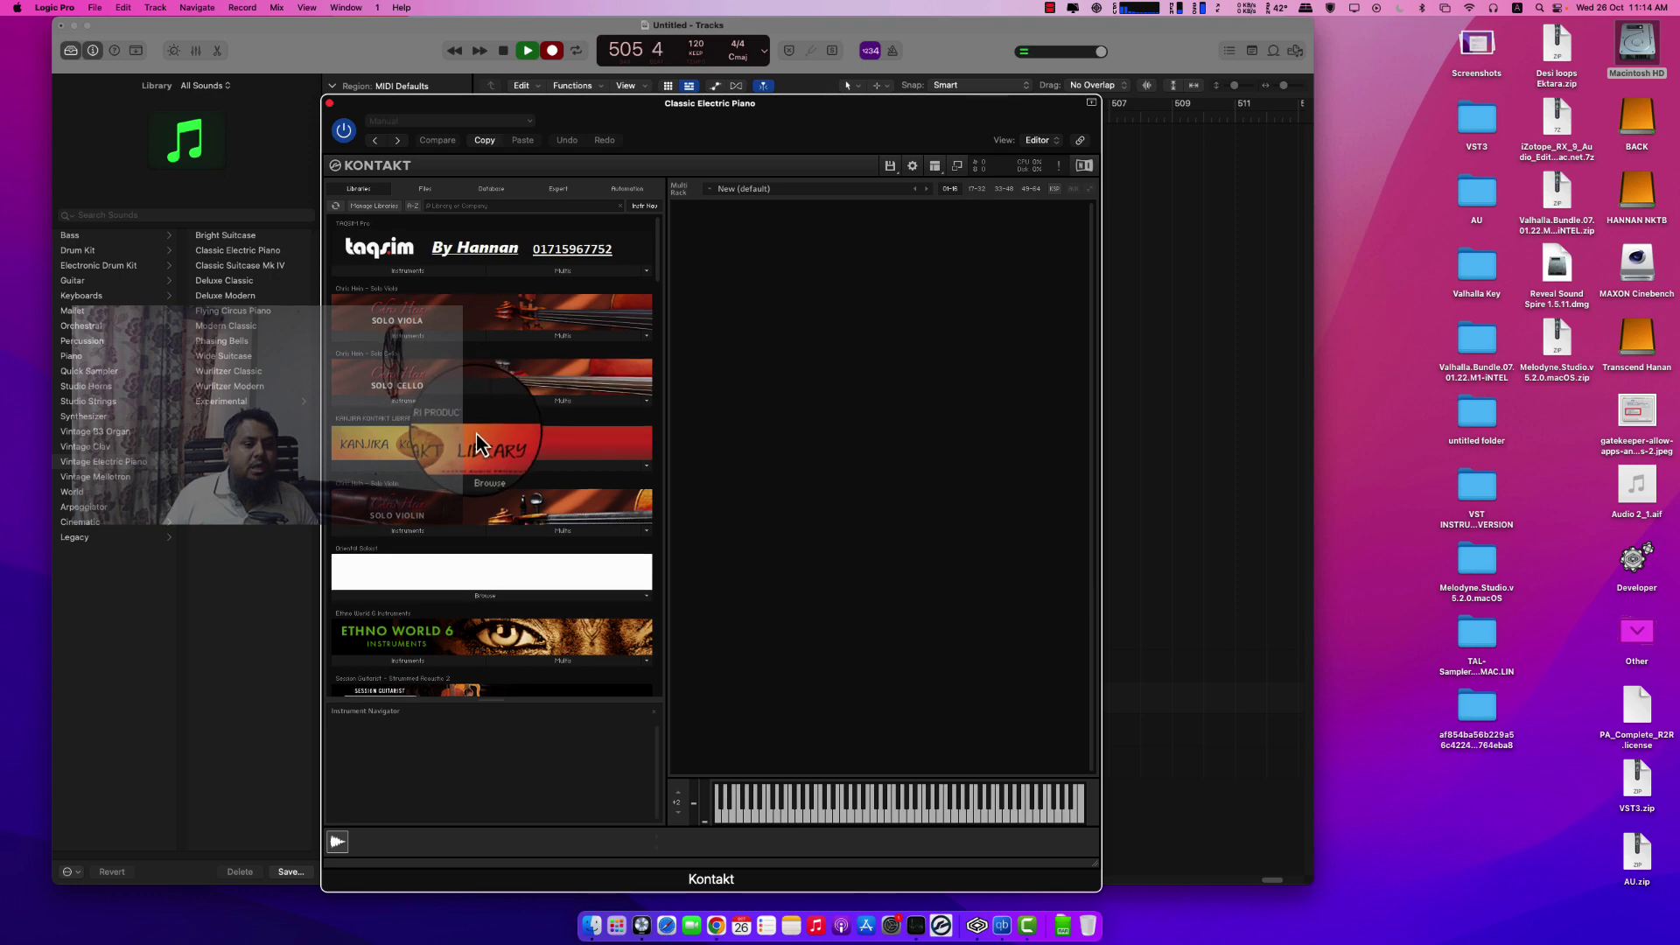
{"action": "scroll", "coordinate": [476, 434], "scroll_direction": "down", "scroll_amount": 3}
{"action": "scroll", "coordinate": [474, 468], "scroll_direction": "down", "scroll_amount": 8}
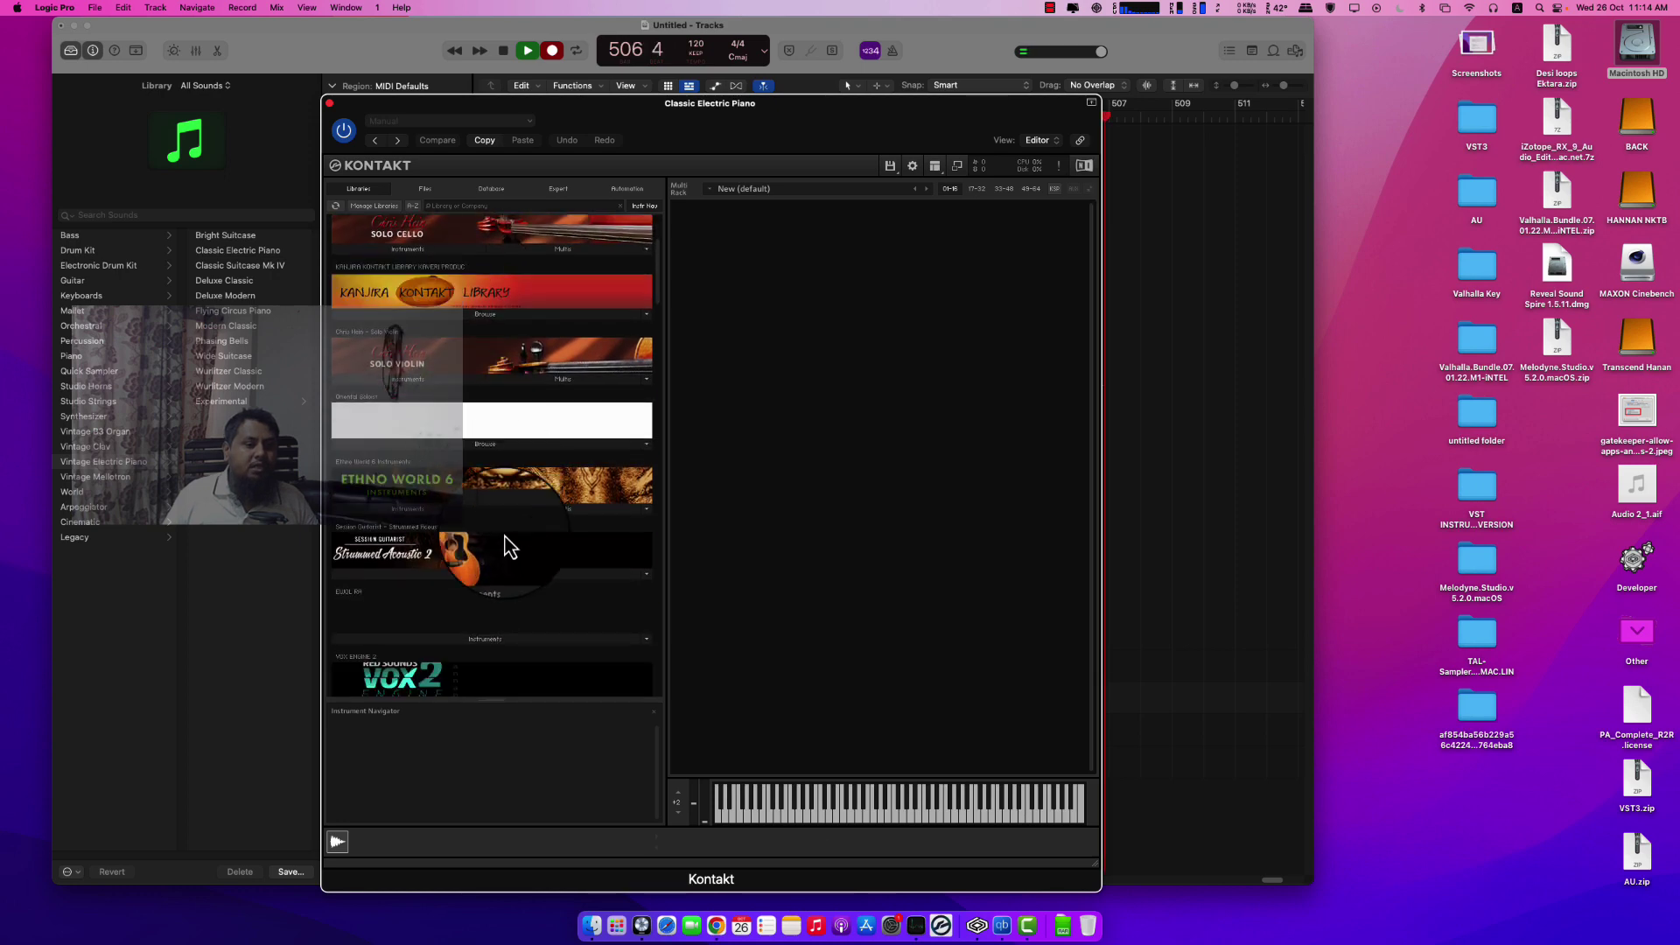
{"action": "left_click", "coordinate": [531, 459]}
{"action": "scroll", "coordinate": [515, 429], "scroll_direction": "down", "scroll_amount": 10}
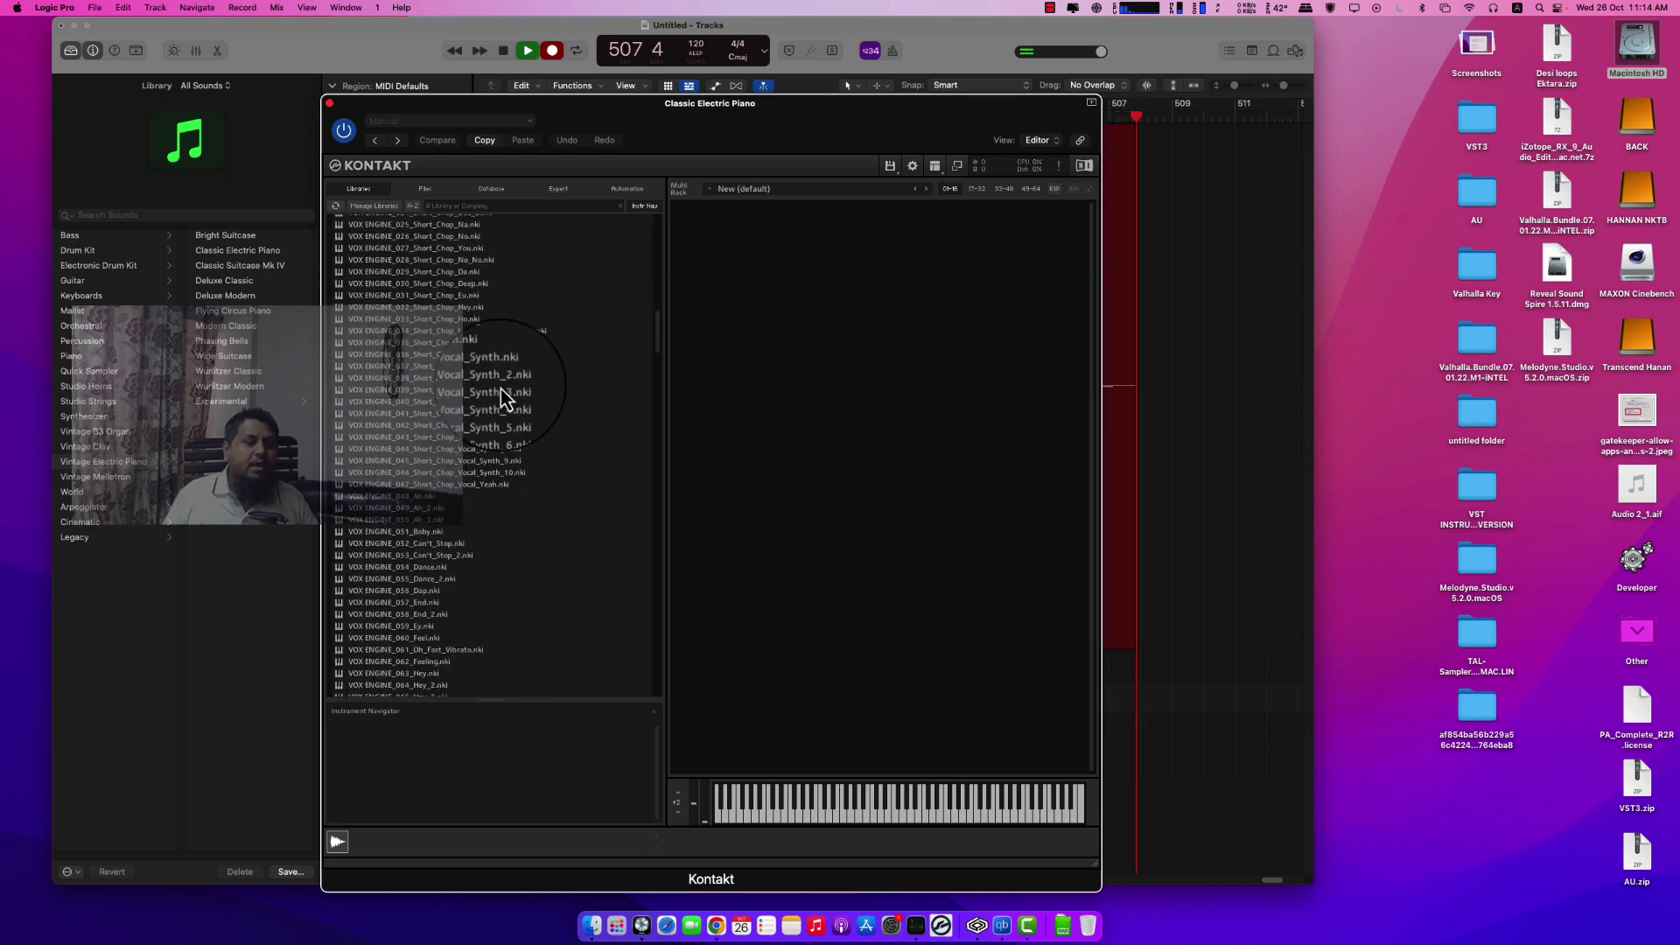
{"action": "scroll", "coordinate": [480, 306], "scroll_direction": "up", "scroll_amount": 10}
{"action": "left_click", "coordinate": [473, 234]}
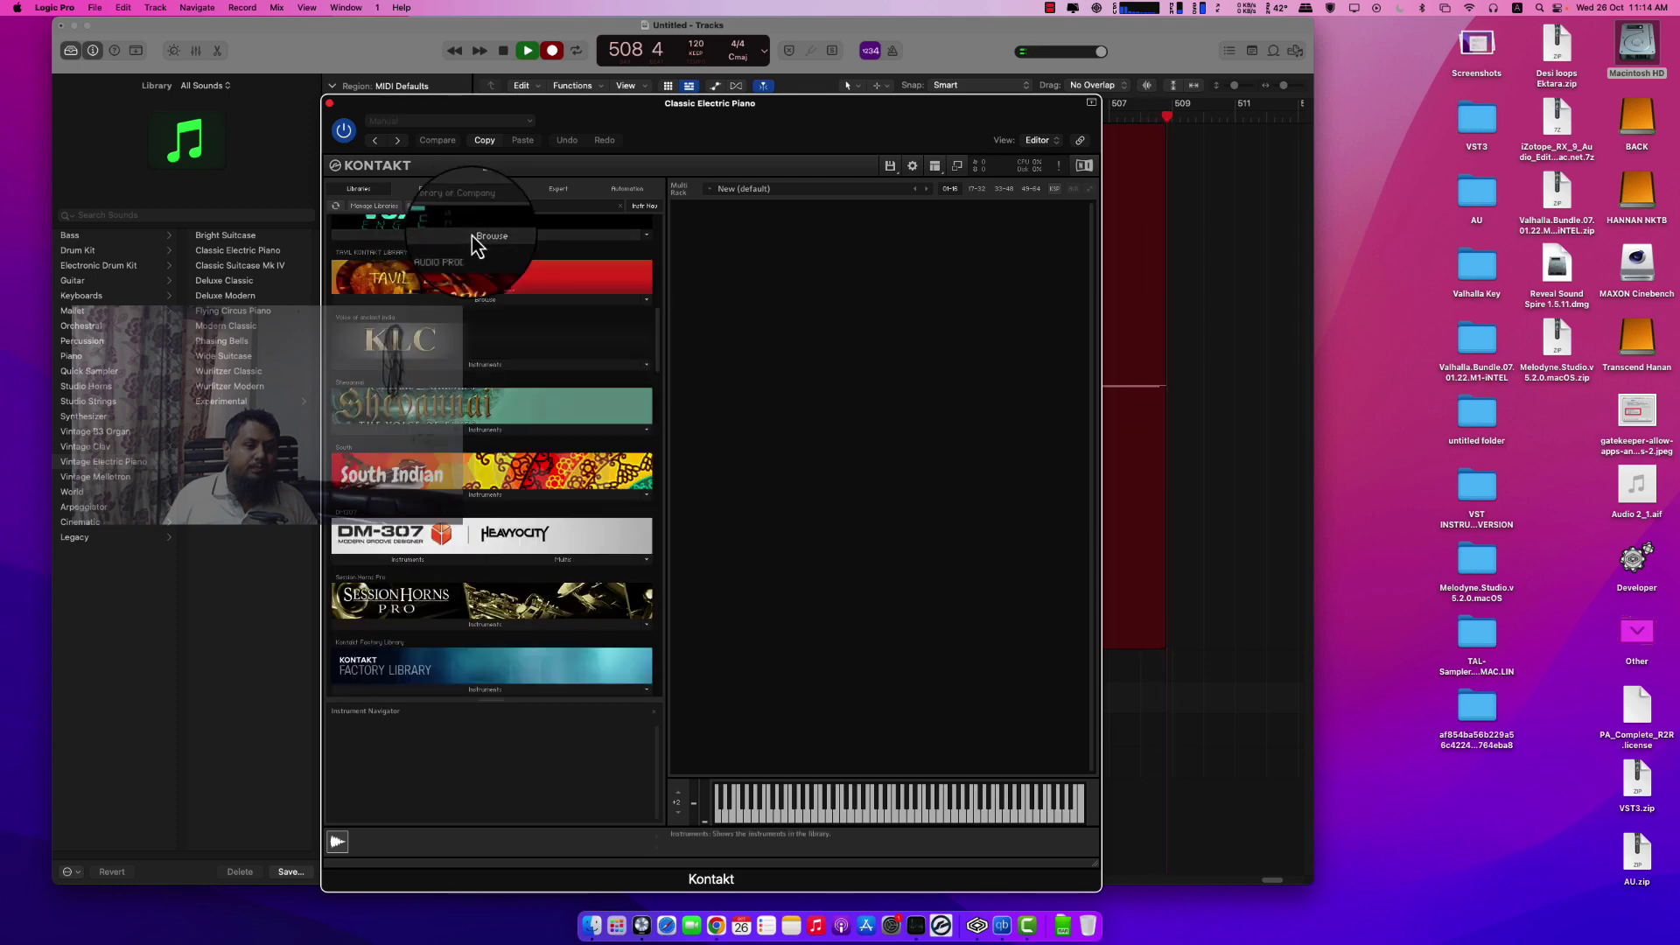
{"action": "scroll", "coordinate": [490, 367], "scroll_direction": "up", "scroll_amount": 10}
{"action": "scroll", "coordinate": [497, 374], "scroll_direction": "down", "scroll_amount": 10}
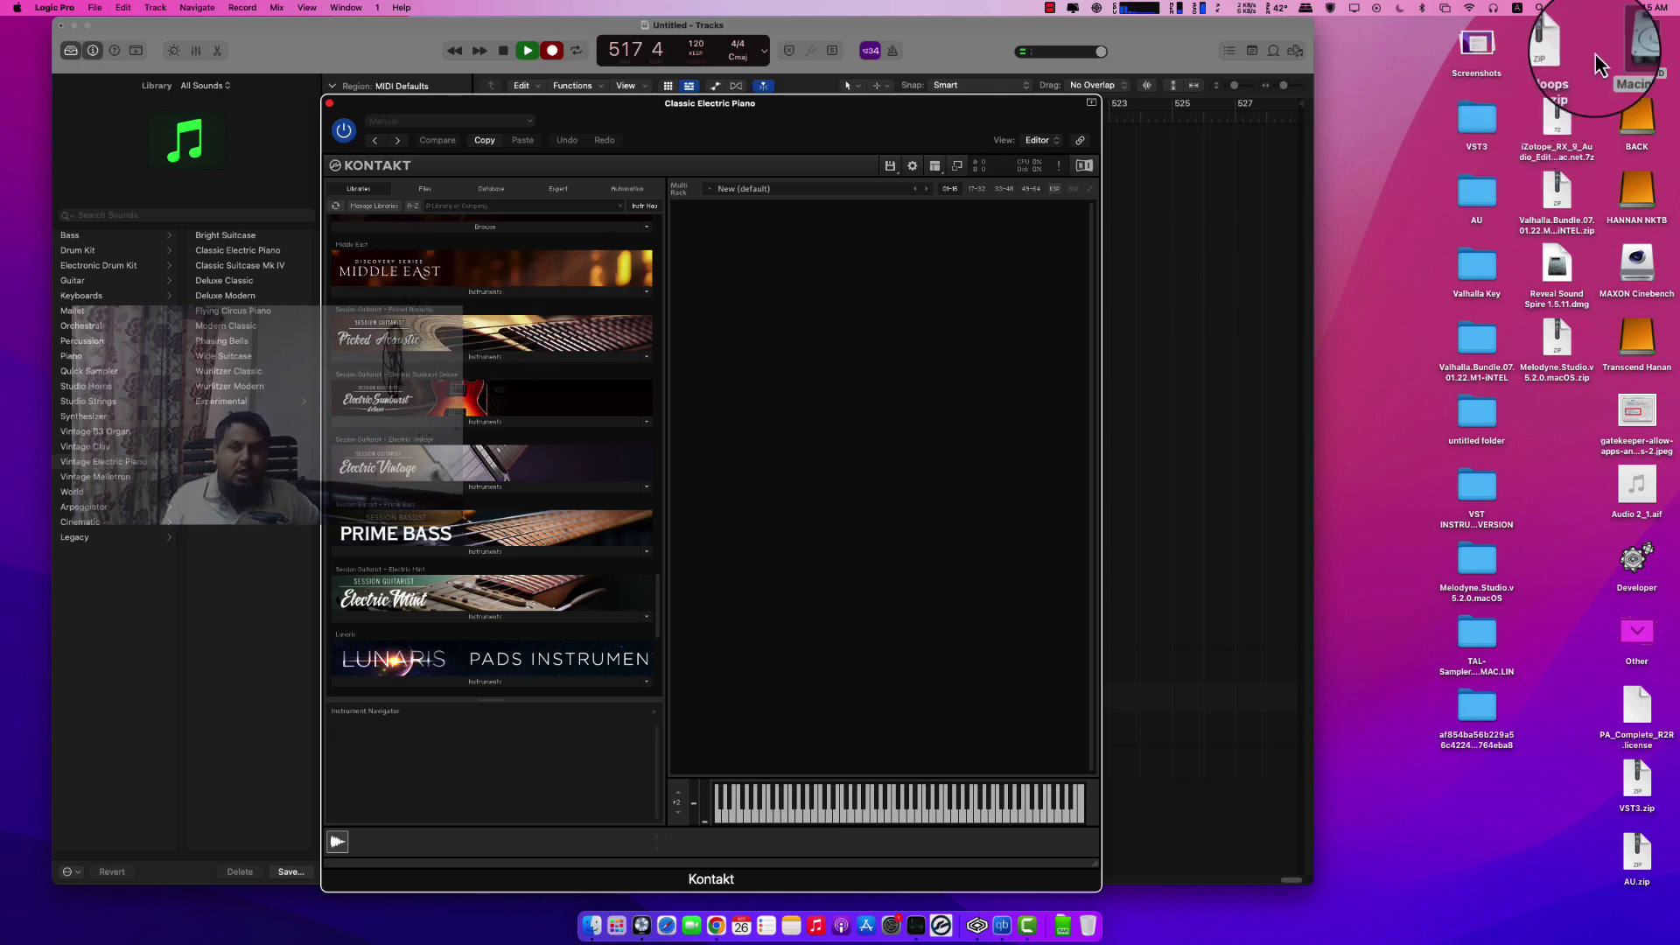
Step: Open the Kontakt folder inside the Documents folder's MacStudio folder, with Quick Look previewing folder sizes
{"action": "double_click", "coordinate": [1640, 44]}
{"action": "left_click_drag", "start_coordinate": [718, 90], "coordinate": [1331, 169]}
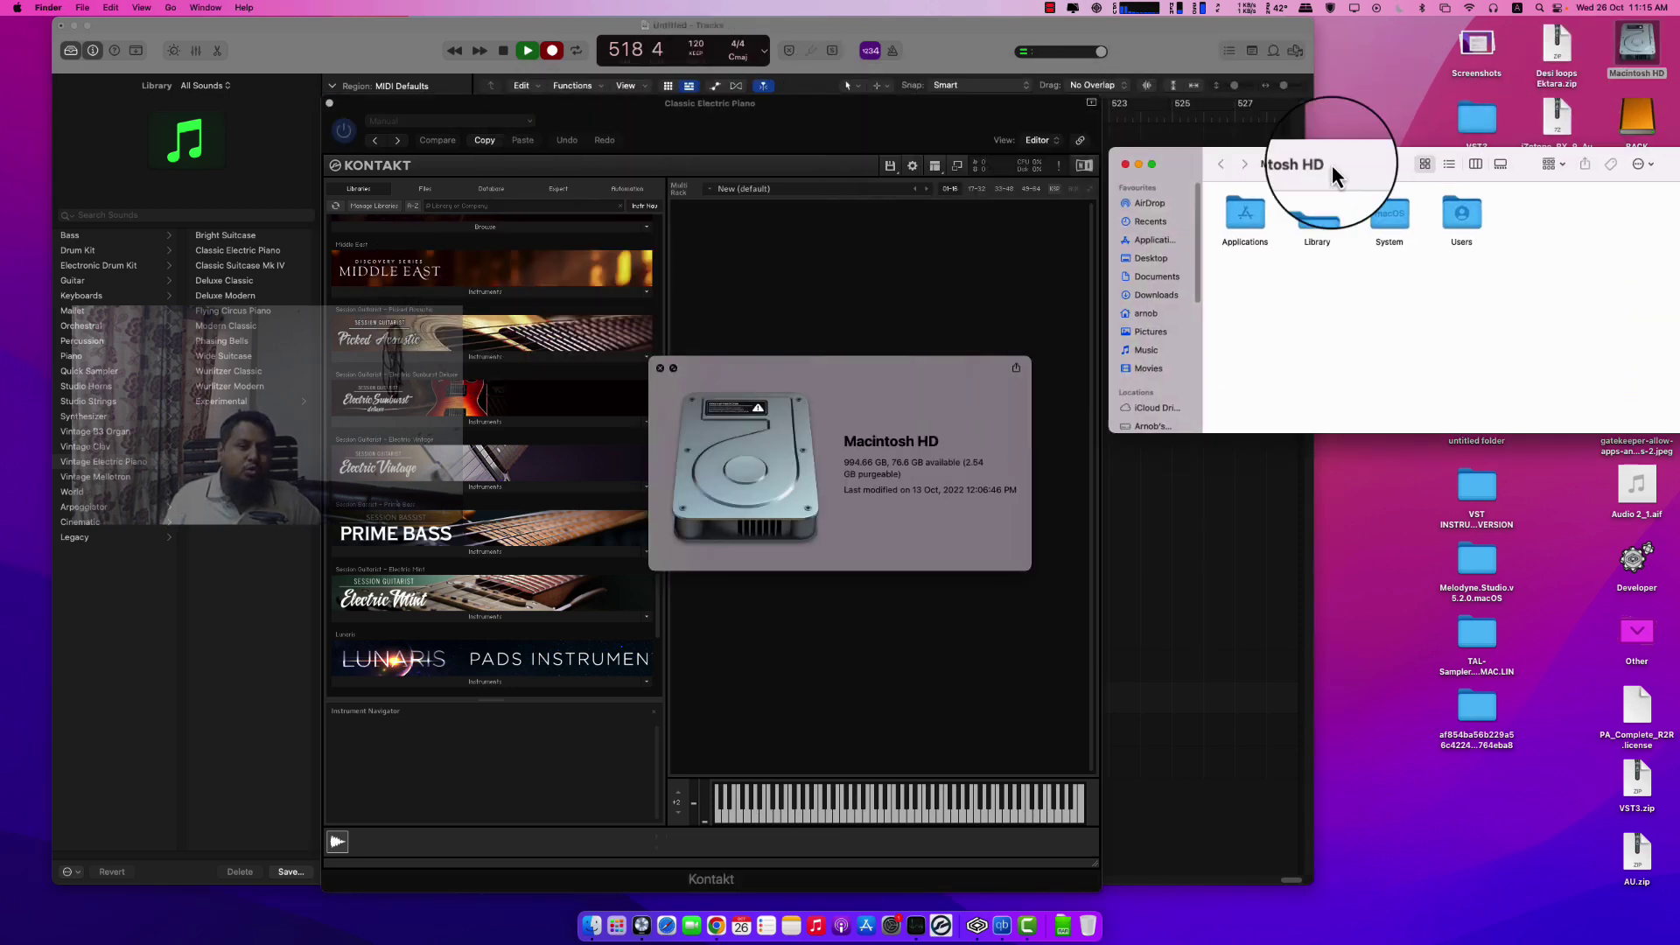
{"action": "left_click", "coordinate": [1157, 277]}
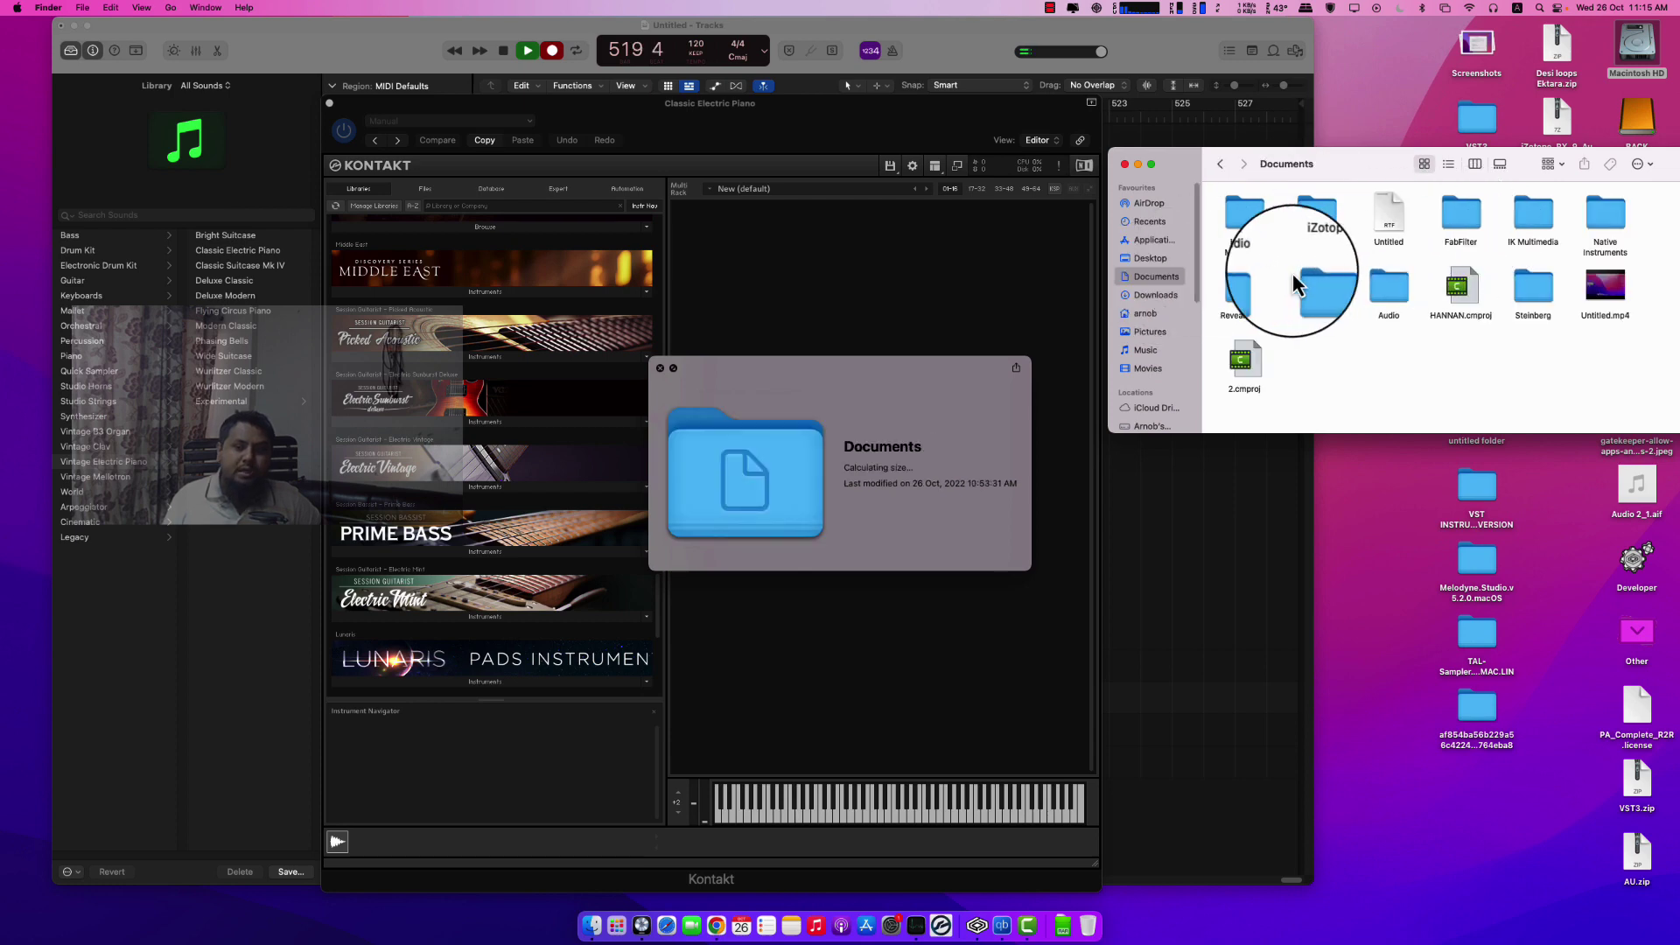
{"action": "double_click", "coordinate": [1258, 220]}
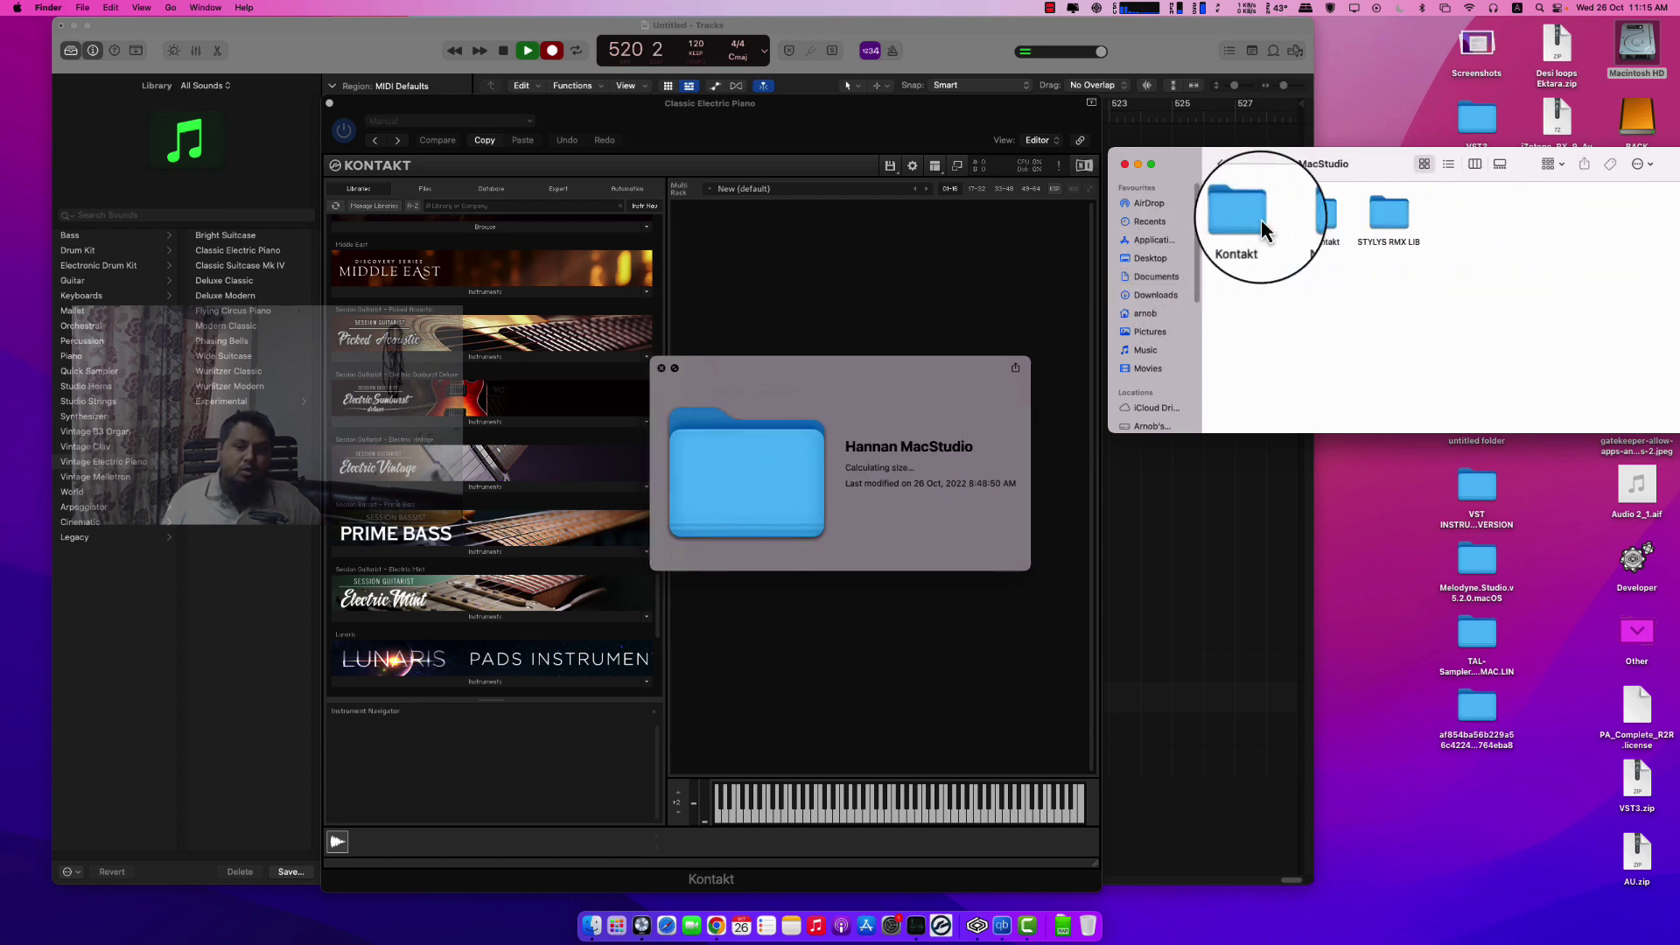
{"action": "double_click", "coordinate": [1313, 213]}
{"action": "left_click_drag", "start_coordinate": [1389, 171], "coordinate": [1258, 152]}
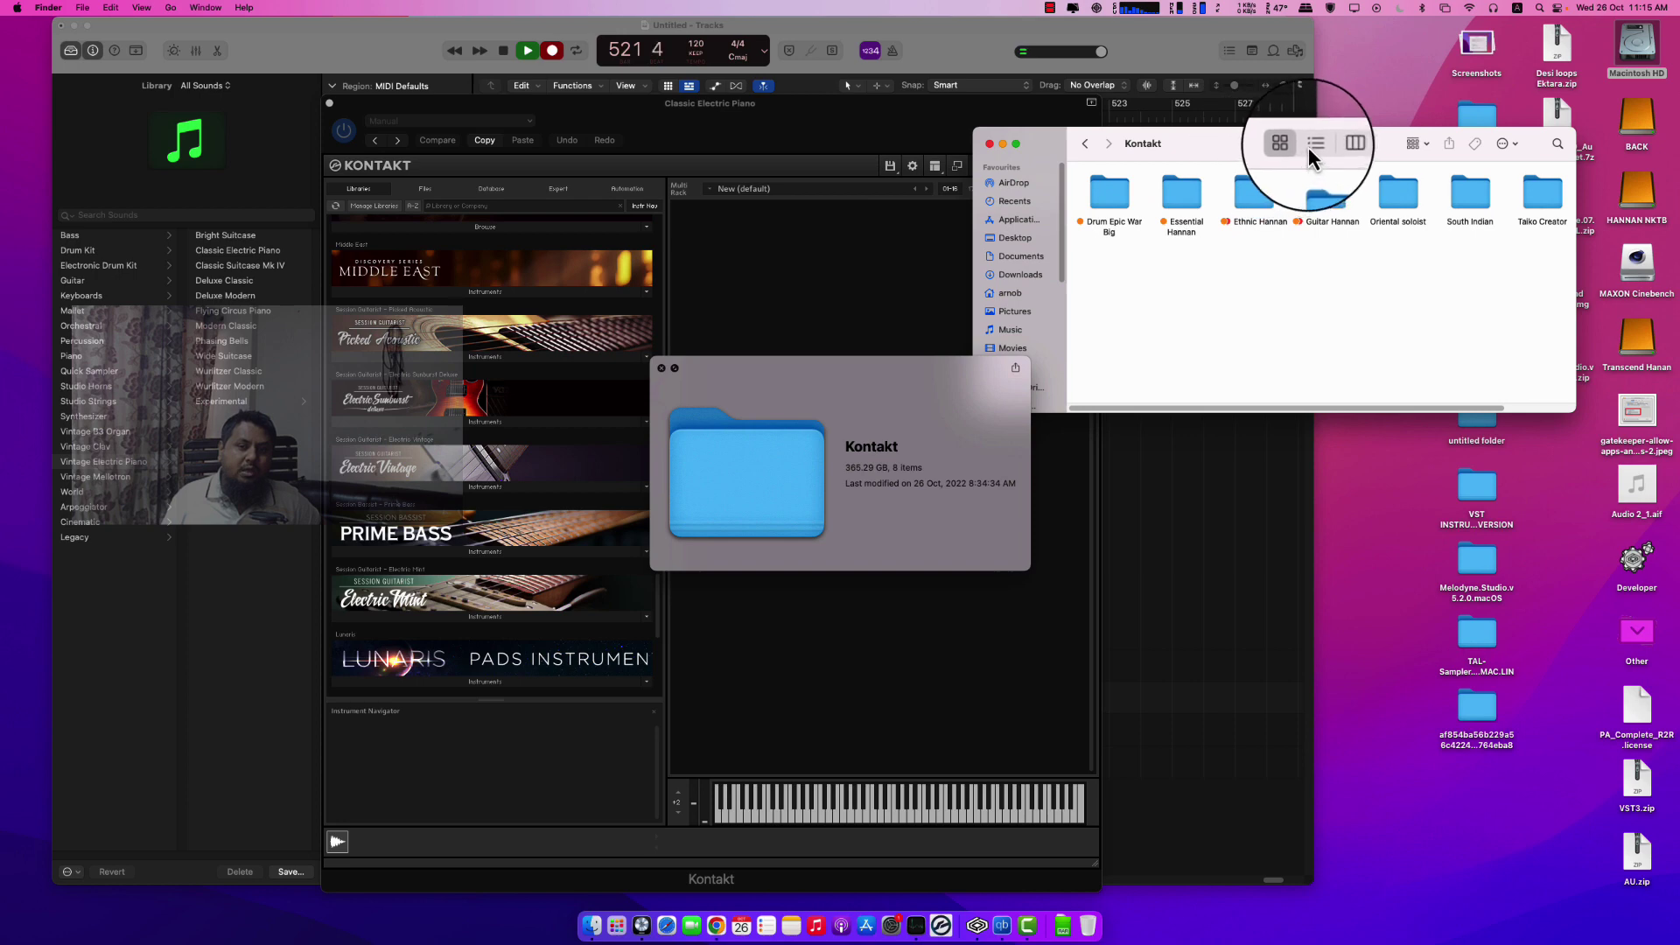
Step: Show the Kontakt folder as a list, and check The Orchestra Complete 2 inside Drum Epic War Big with Quick Look
{"action": "left_click", "coordinate": [1312, 144]}
{"action": "double_click", "coordinate": [1132, 191]}
{"action": "left_click", "coordinate": [1133, 290]}
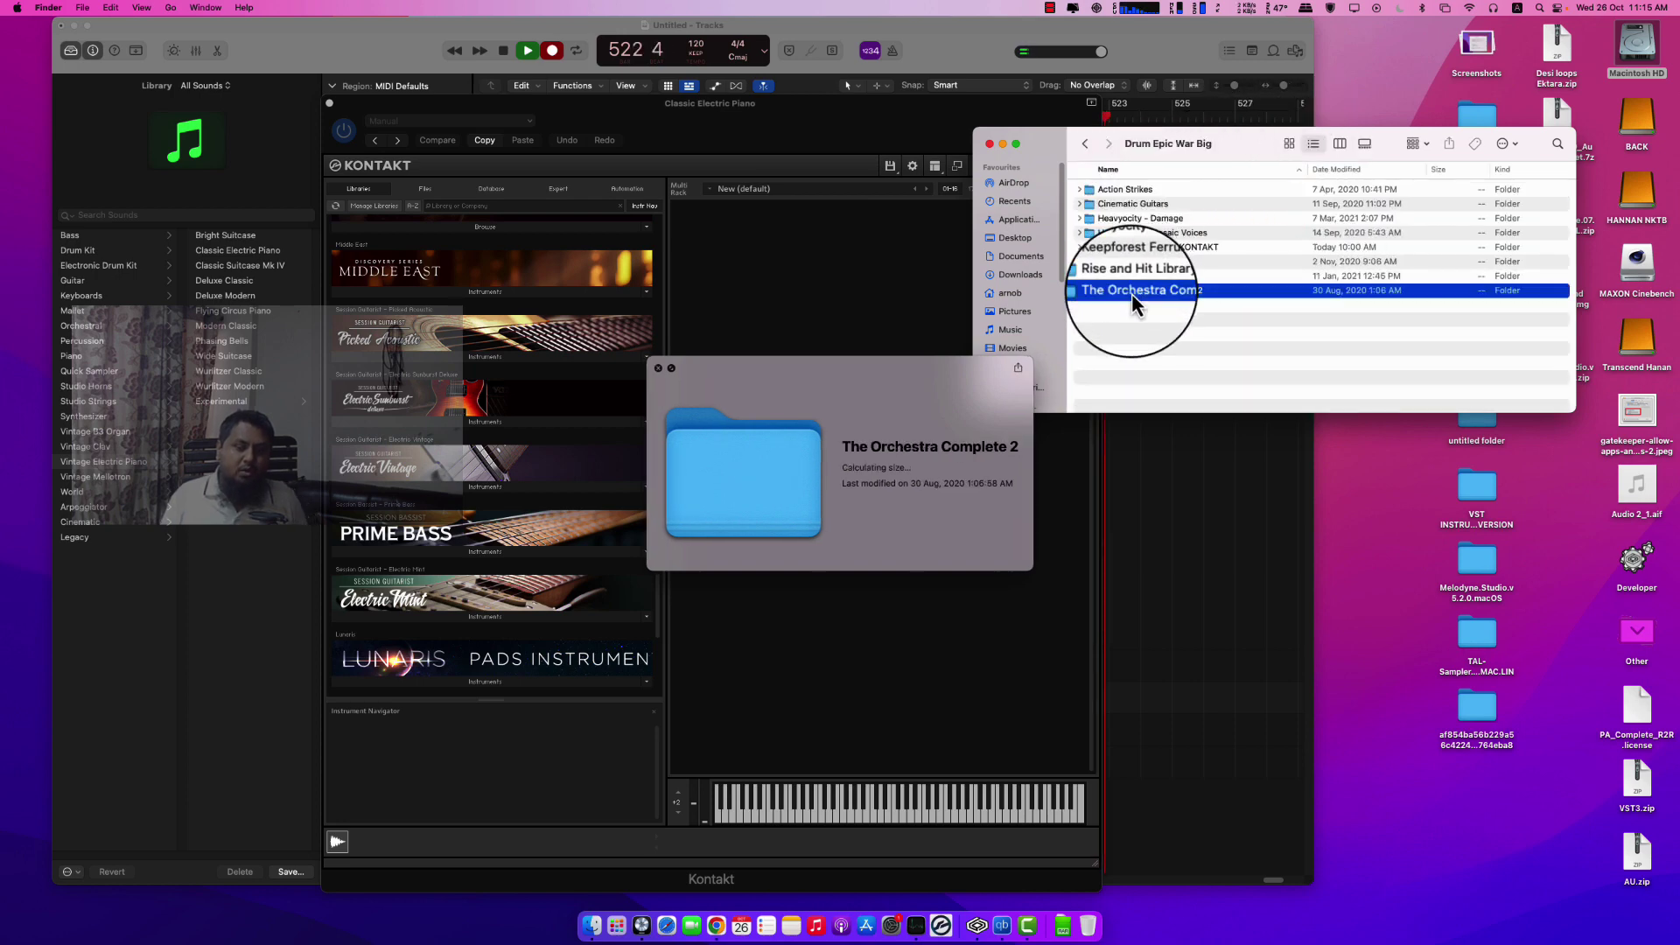
{"action": "key", "text": "space"}
{"action": "key", "text": "space"}
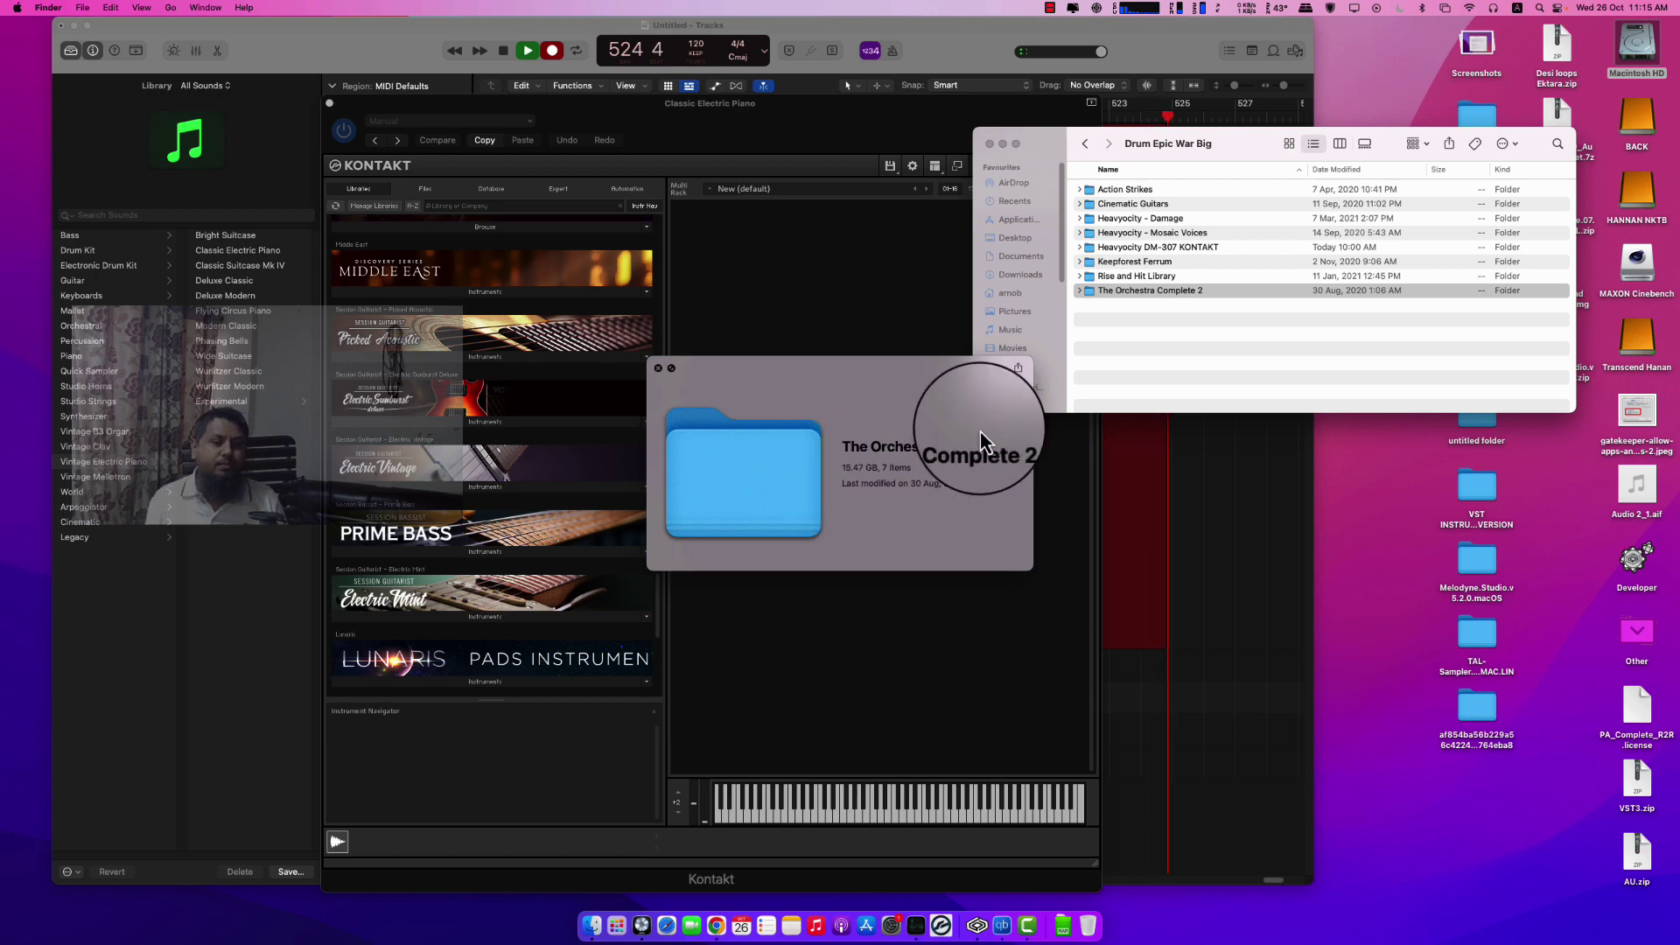
Step: Find The Orchestra Complete among the Kontakt libraries and expand its instruments
{"action": "left_click", "coordinate": [496, 472]}
{"action": "scroll", "coordinate": [593, 394], "scroll_direction": "down", "scroll_amount": 4}
{"action": "scroll", "coordinate": [593, 394], "scroll_direction": "down", "scroll_amount": 3}
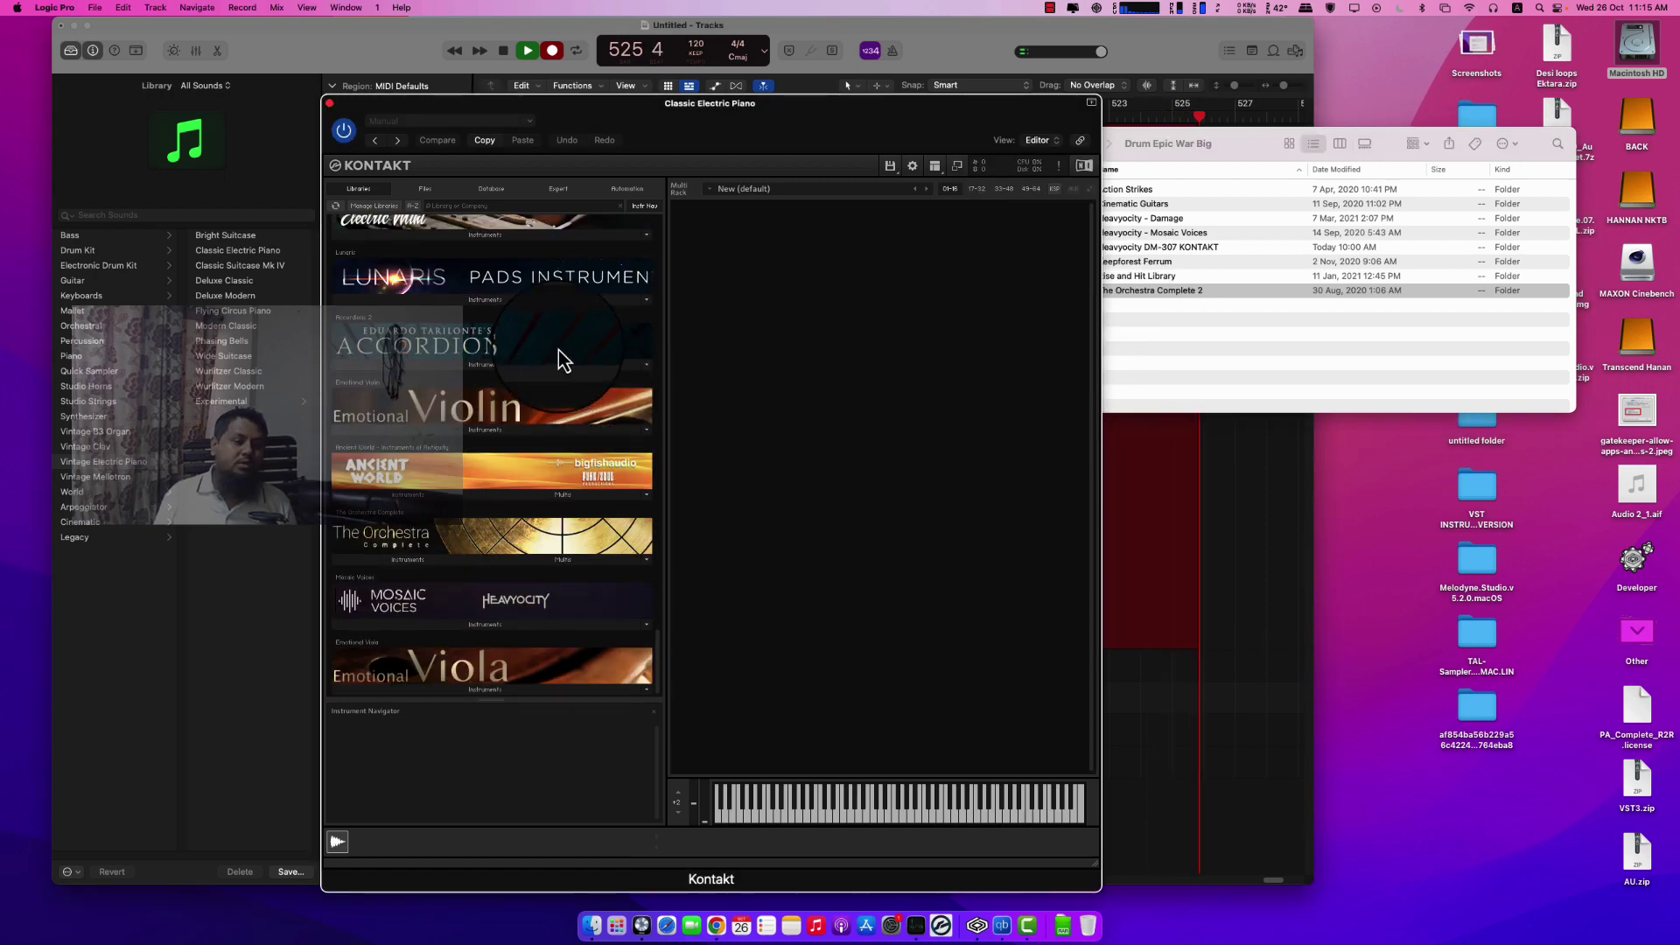
{"action": "left_click", "coordinate": [398, 561]}
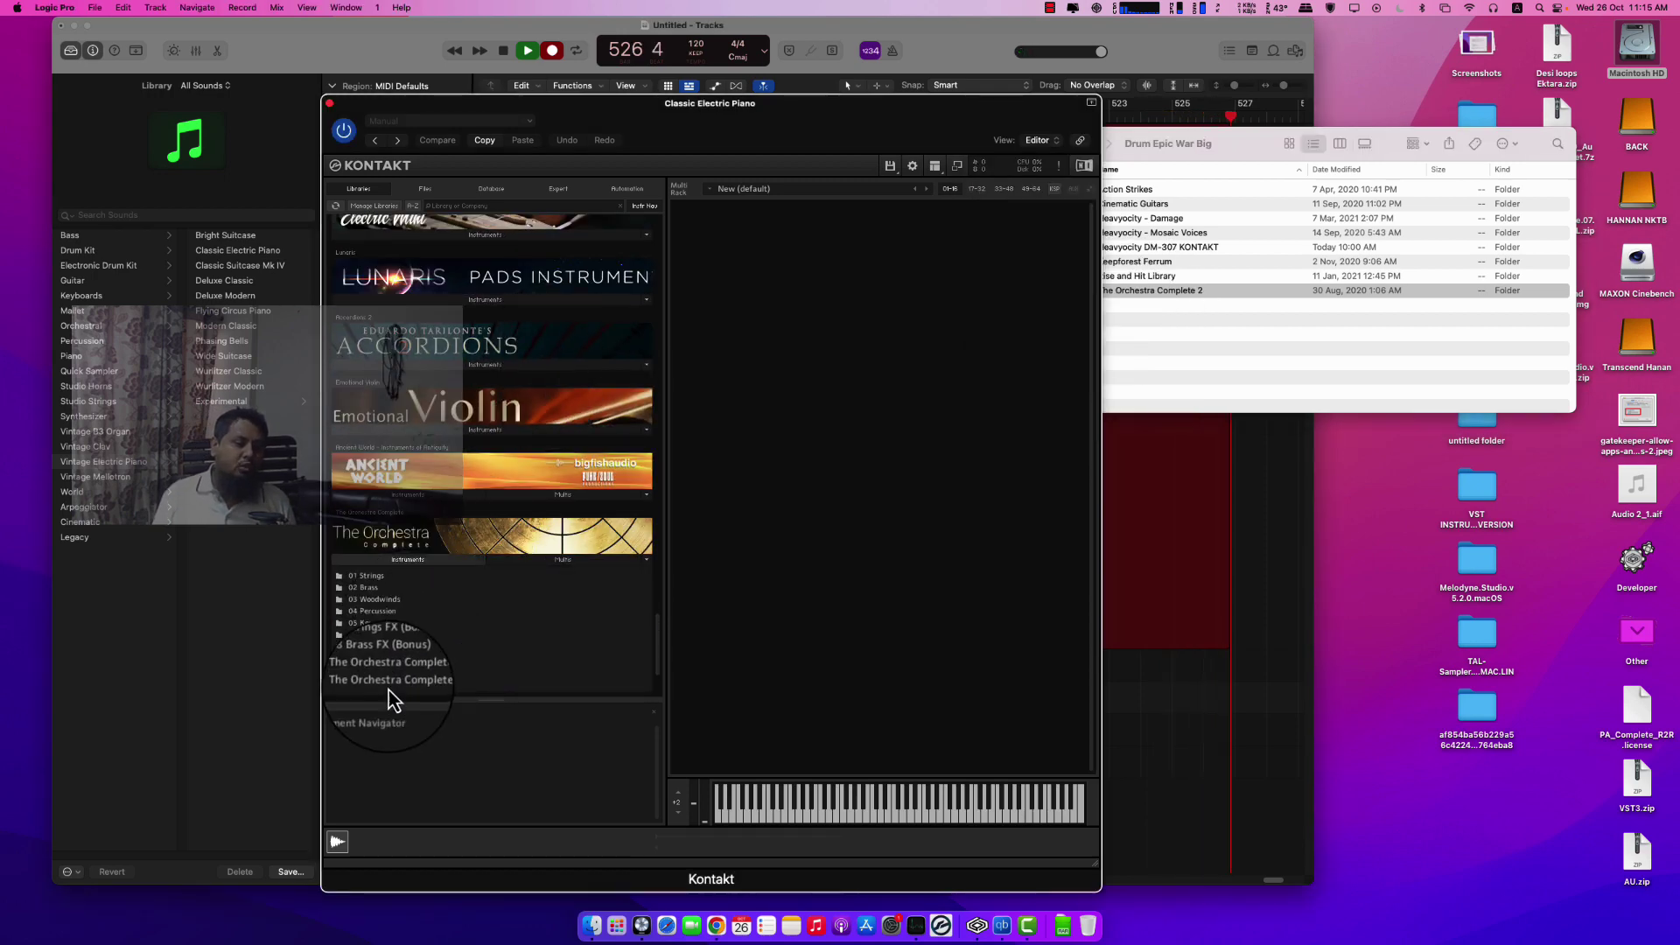
Step: Load The Orchestra Complete 2.nki into the Kontakt rack, look over the other libraries and close the Kontakt window
{"action": "left_click_drag", "start_coordinate": [394, 681], "coordinate": [770, 494]}
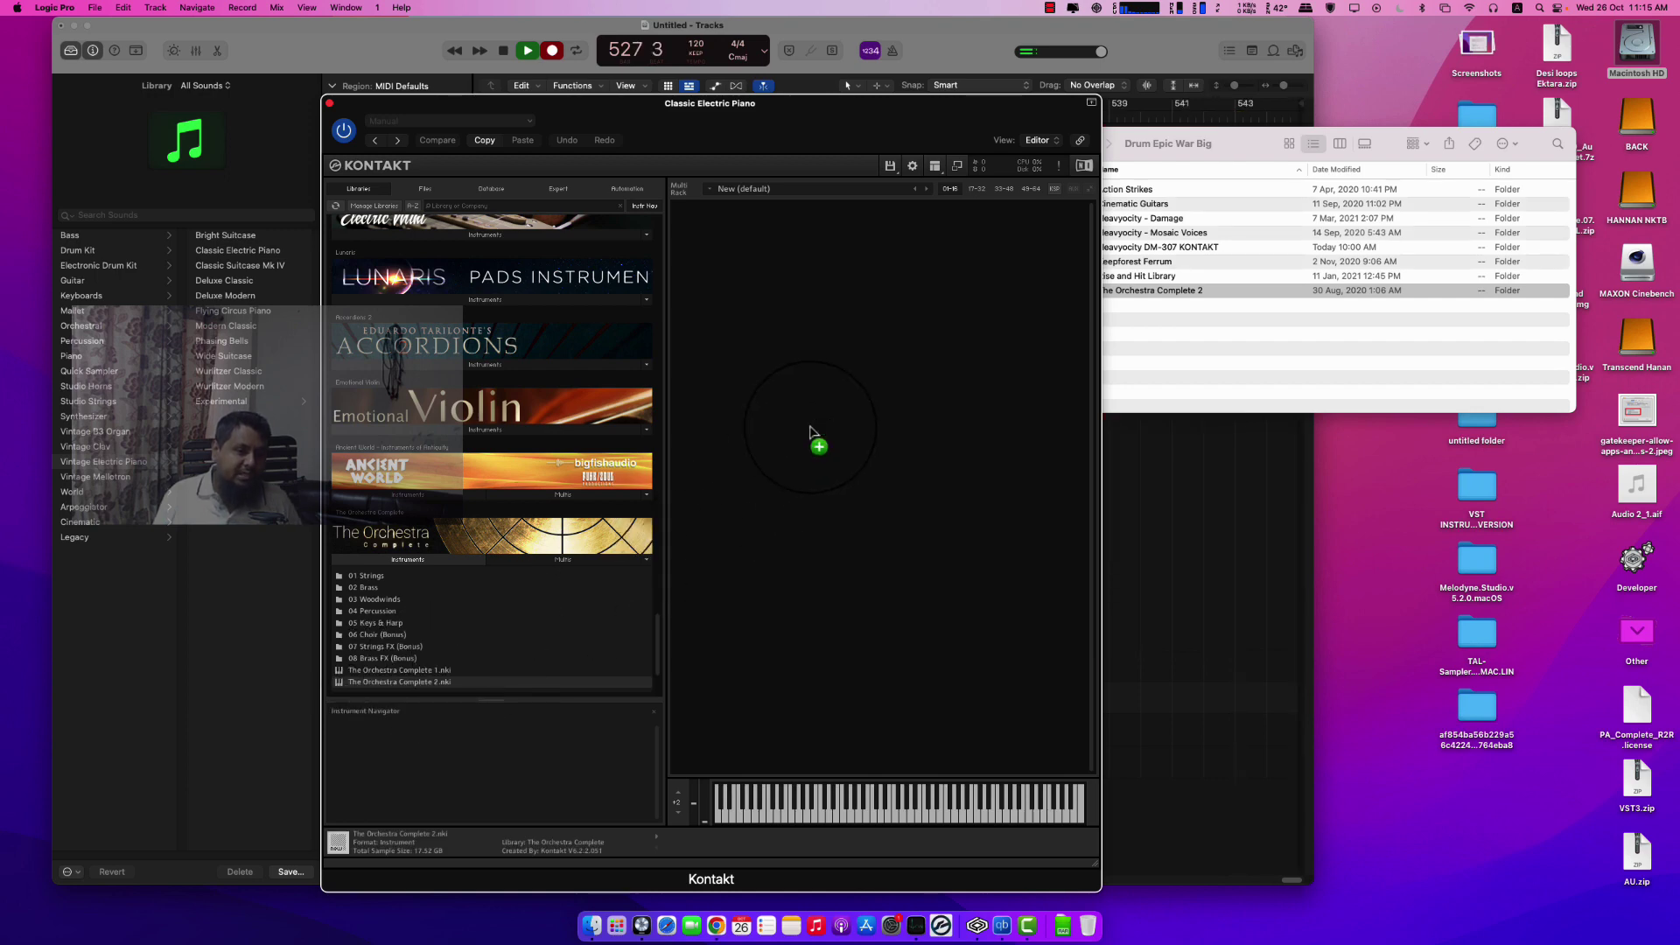
{"action": "left_click_drag", "start_coordinate": [810, 427], "coordinate": [812, 429]}
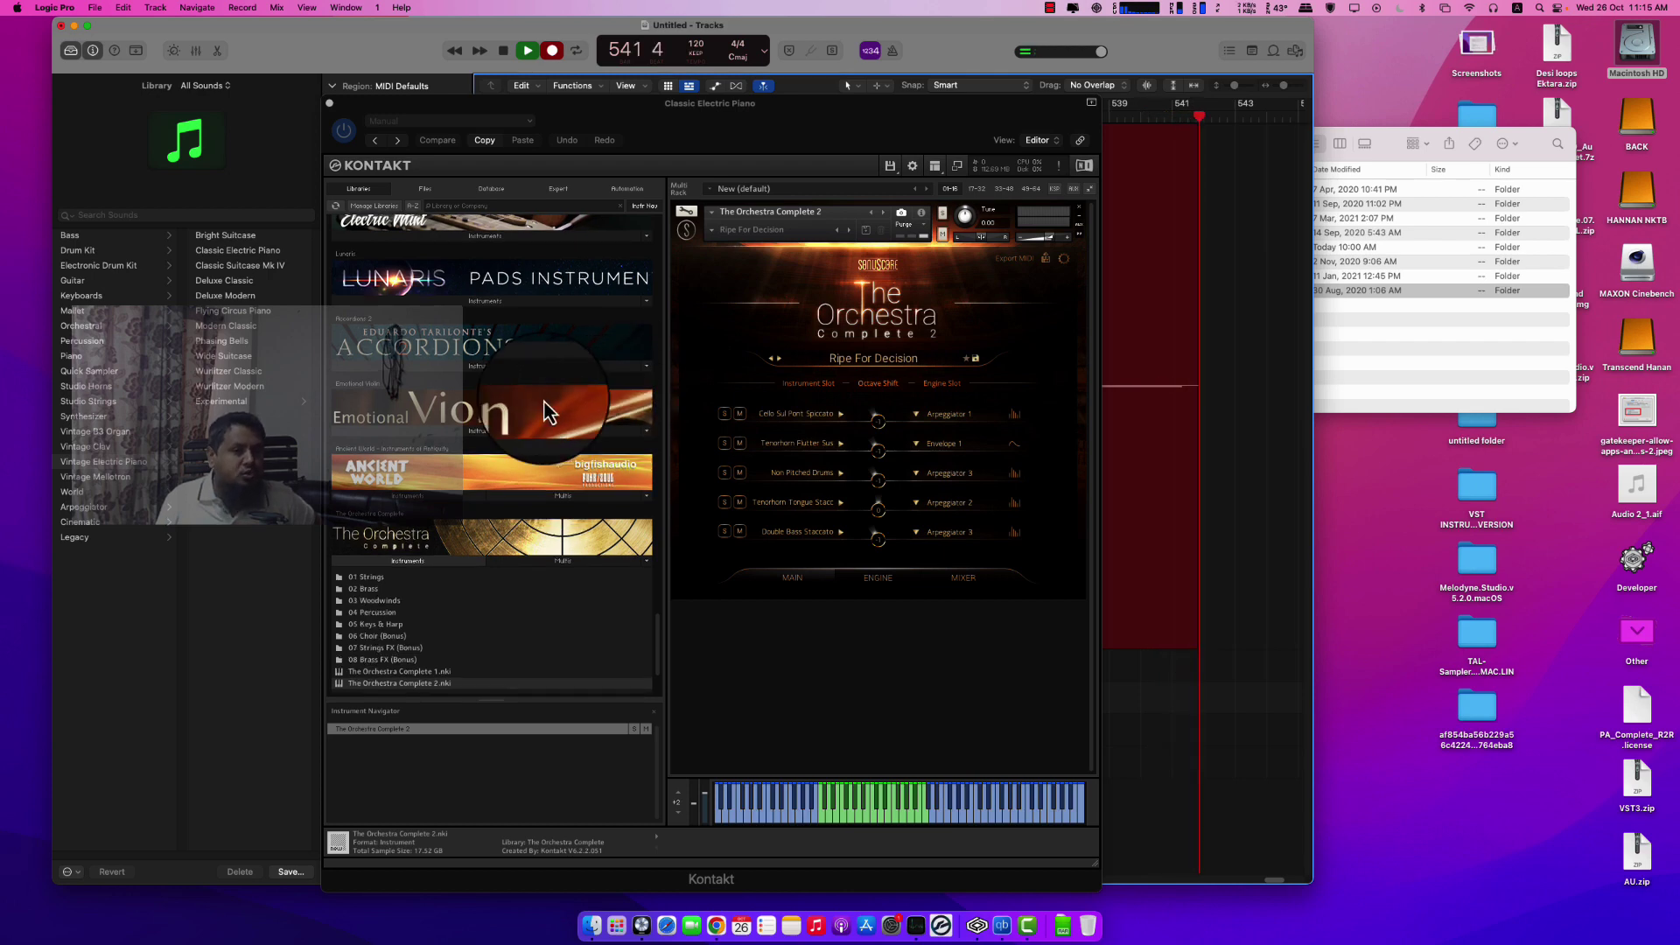
{"action": "scroll", "coordinate": [544, 412], "scroll_direction": "up", "scroll_amount": 5}
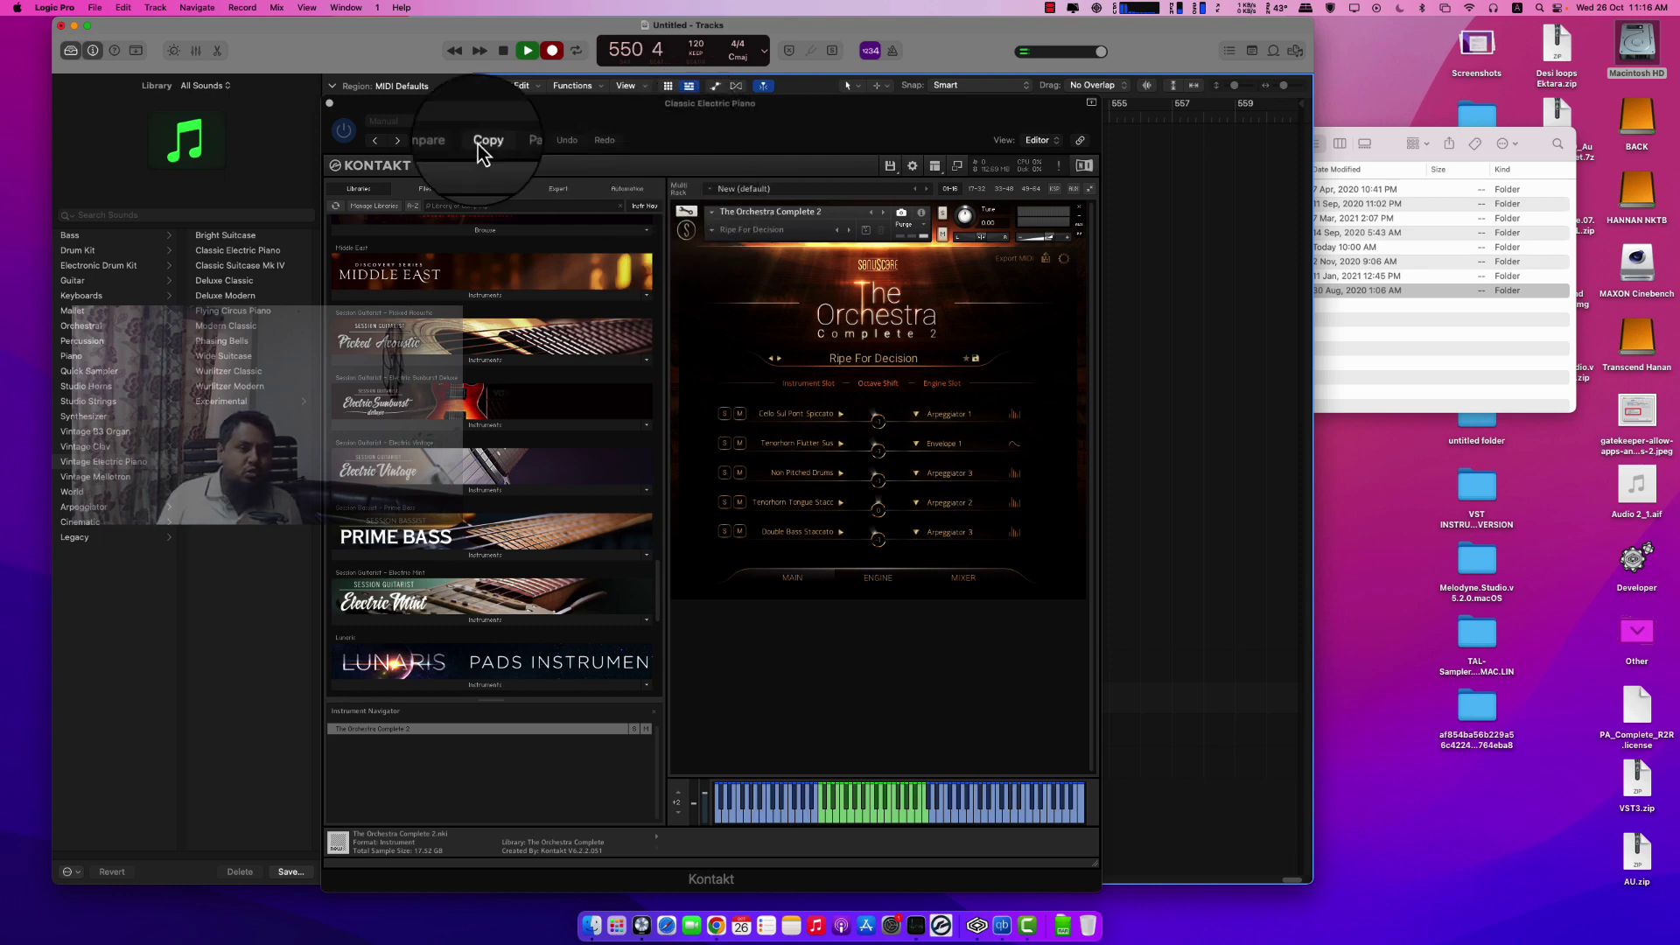
{"action": "left_click", "coordinate": [330, 104]}
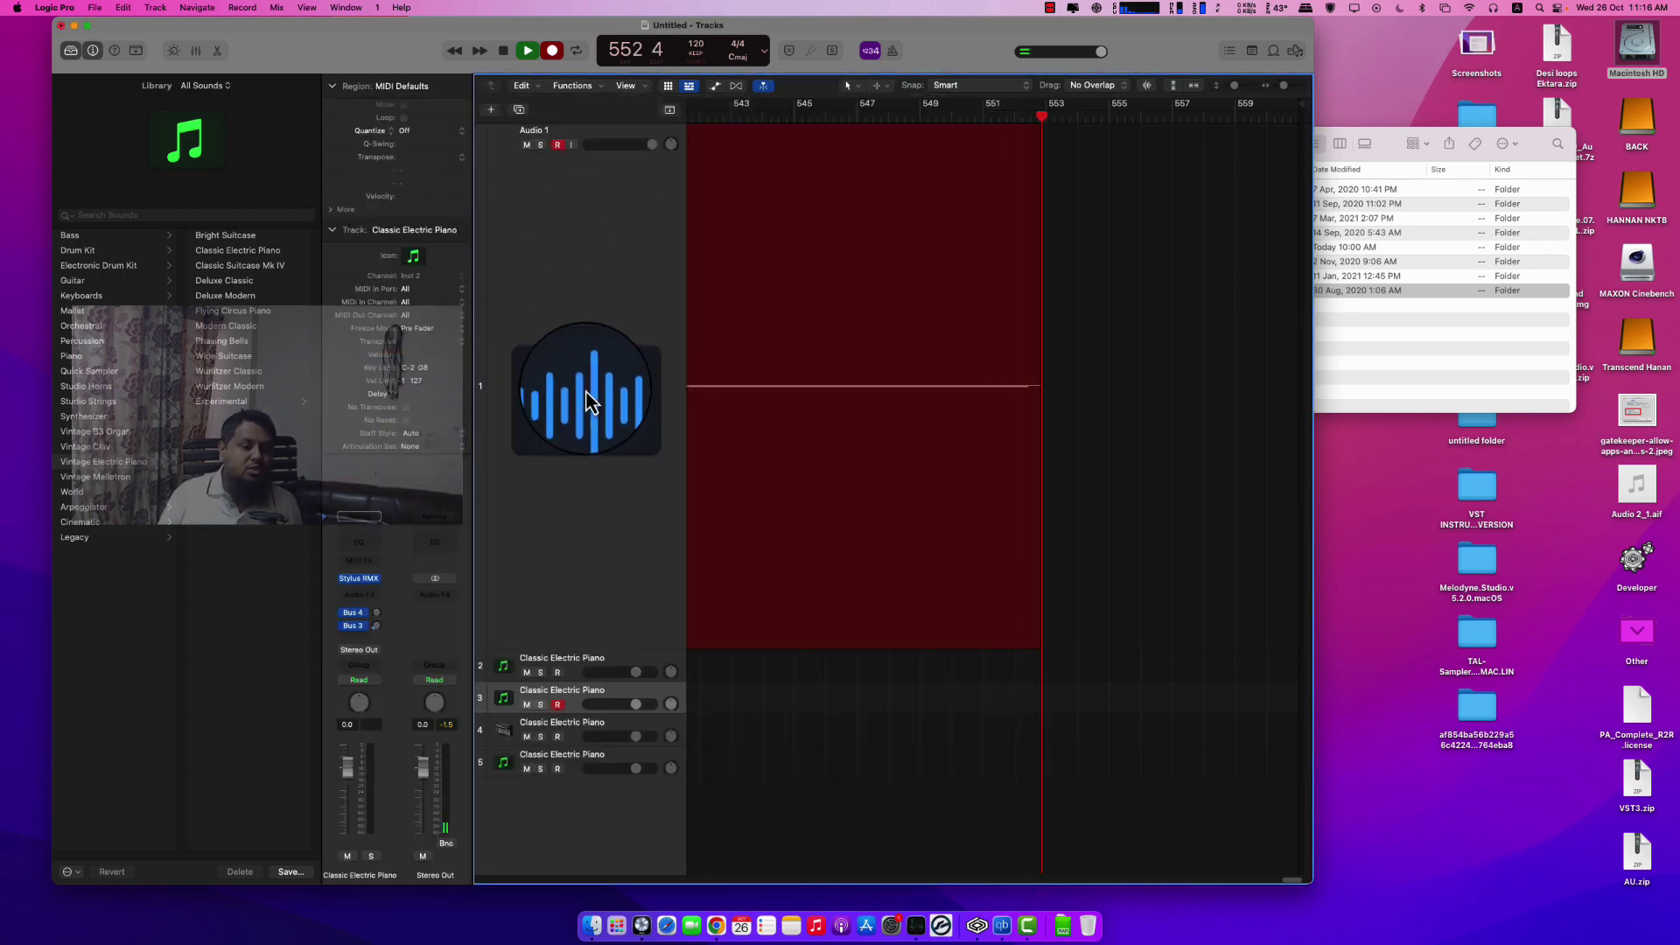
Step: Go through the Classic Electric Piano tracks 2 to 5 and open the Omnisphere instrument on track 5
{"action": "left_click", "coordinate": [586, 742]}
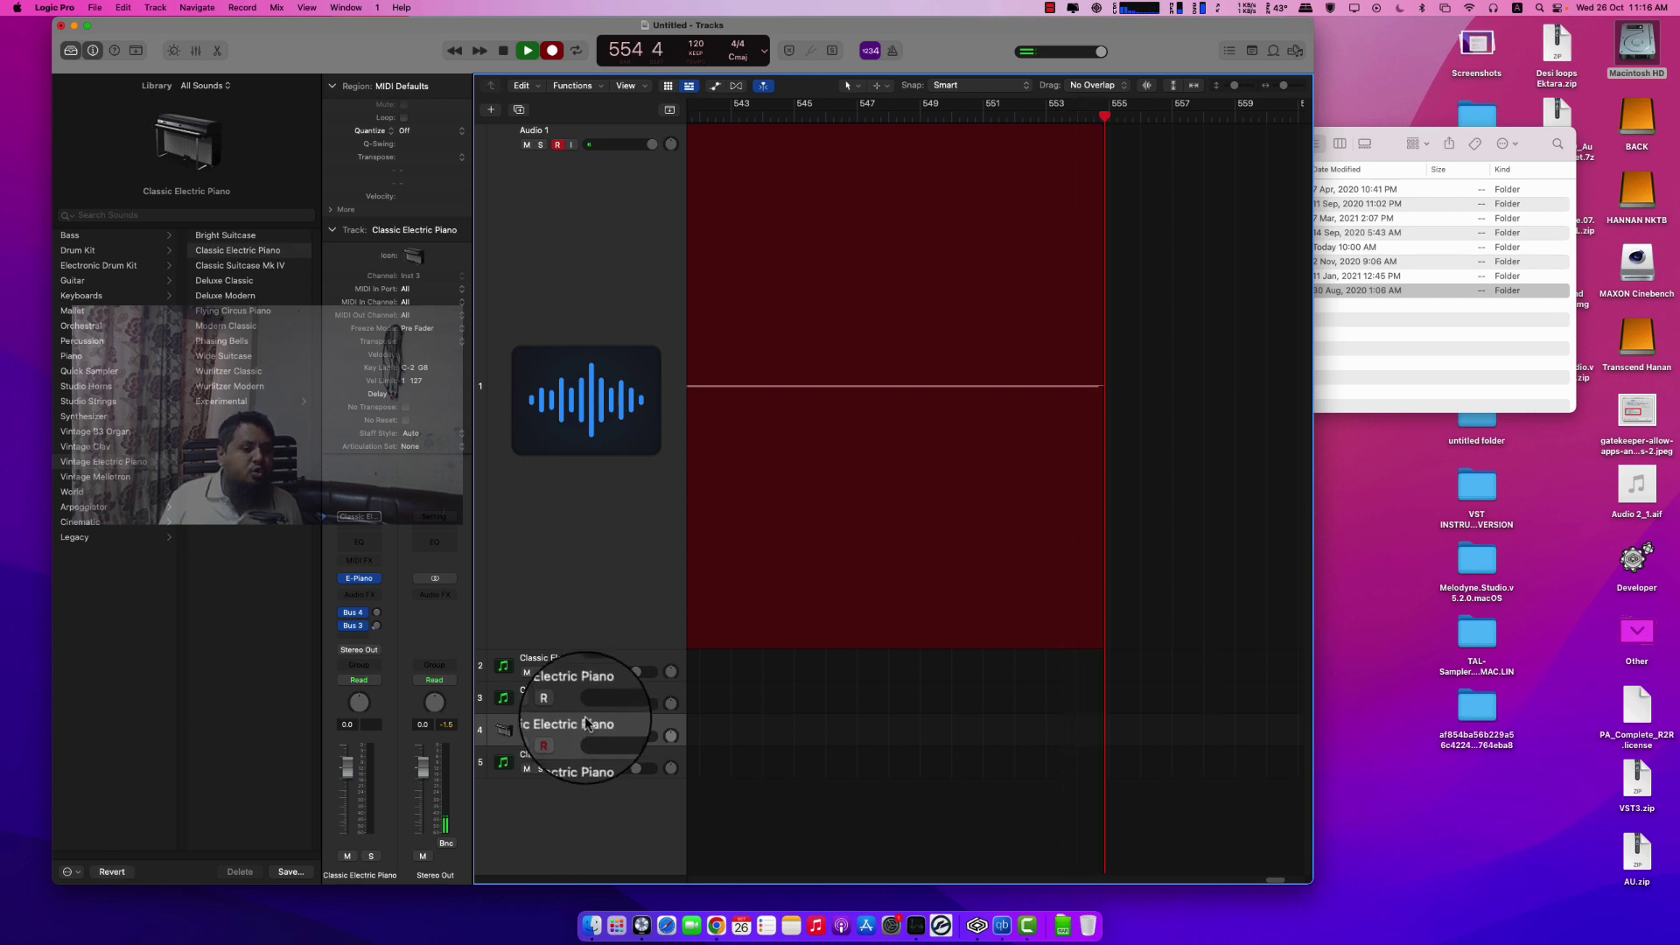
{"action": "left_click", "coordinate": [574, 707]}
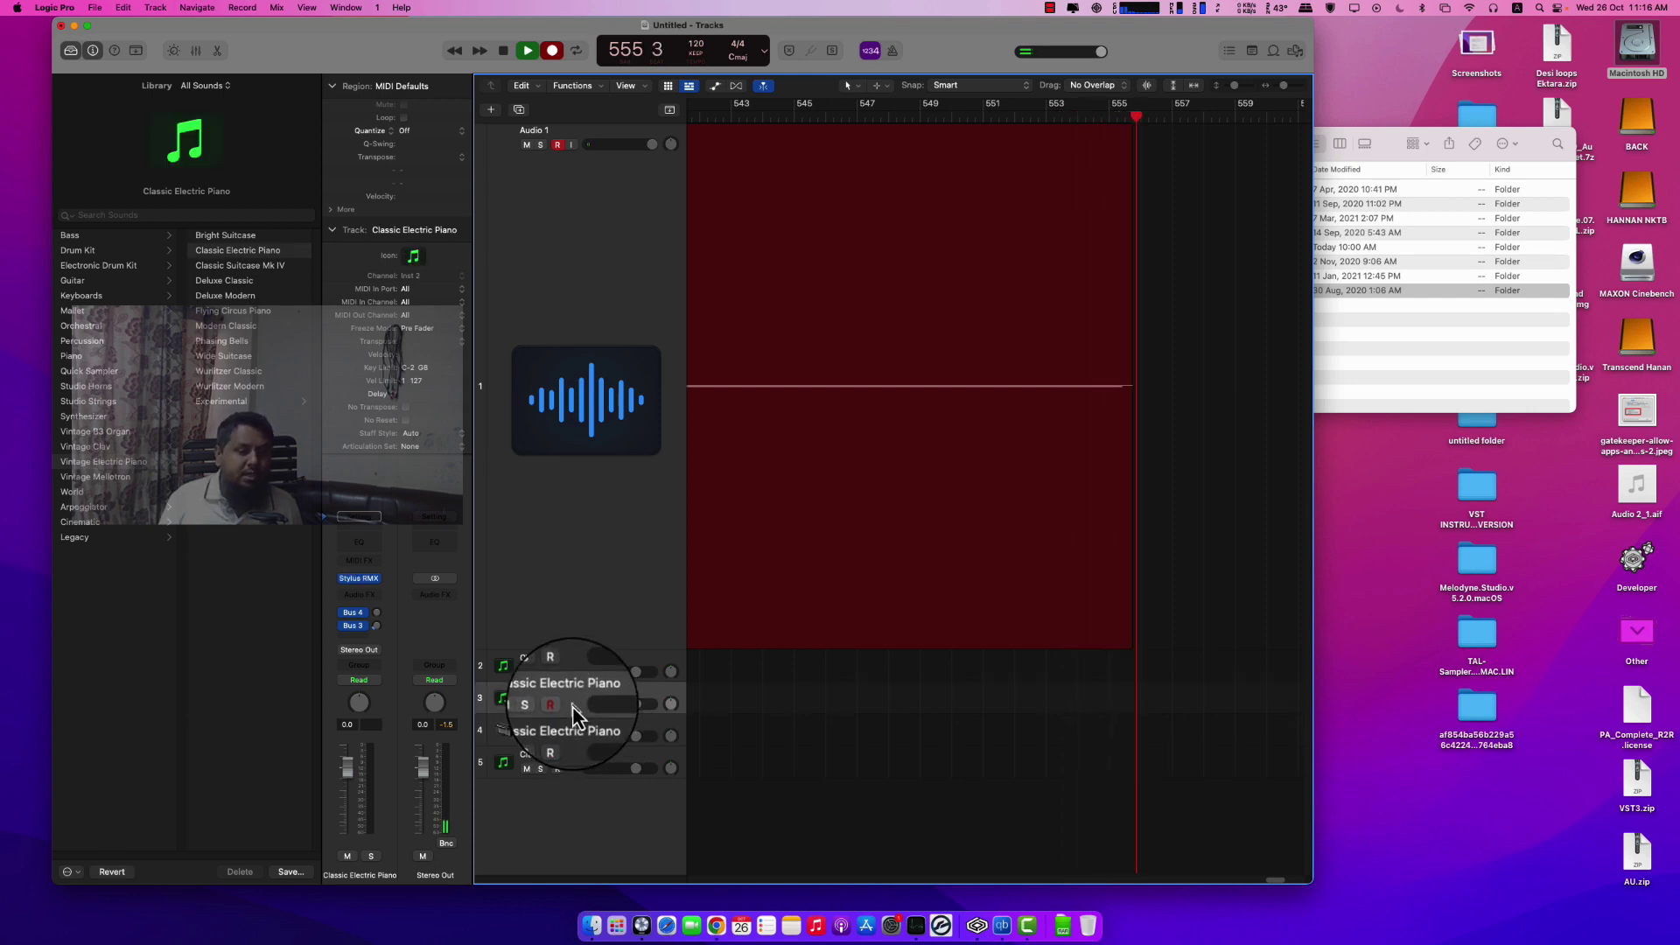
{"action": "left_click", "coordinate": [541, 672]}
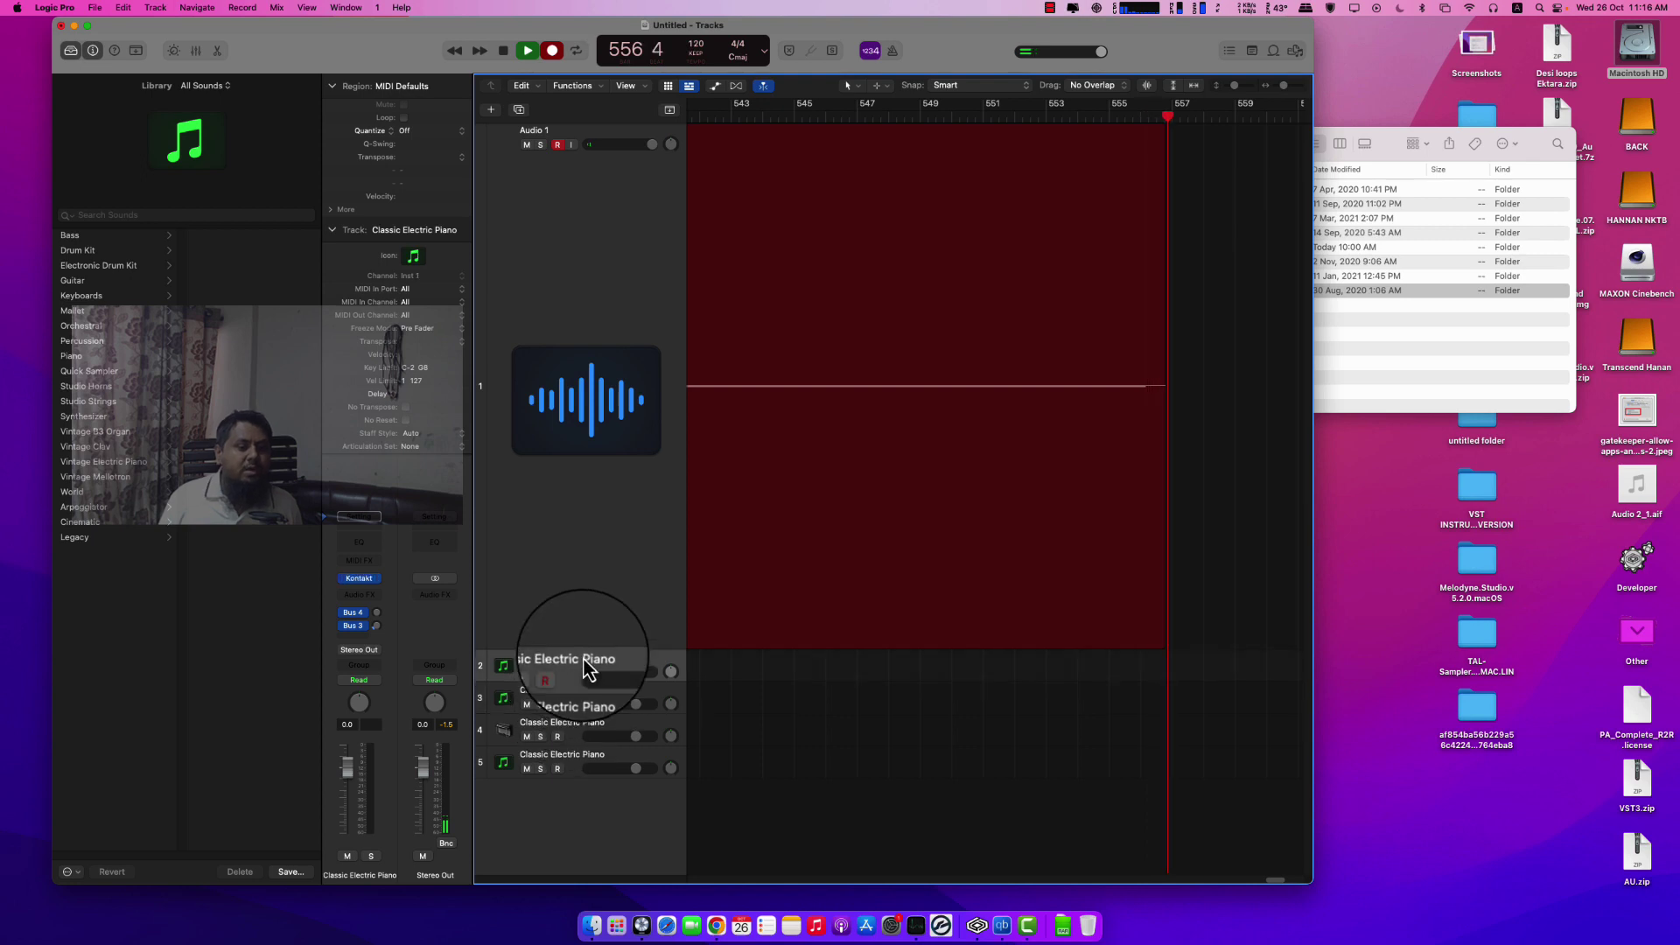
{"action": "left_click", "coordinate": [582, 730]}
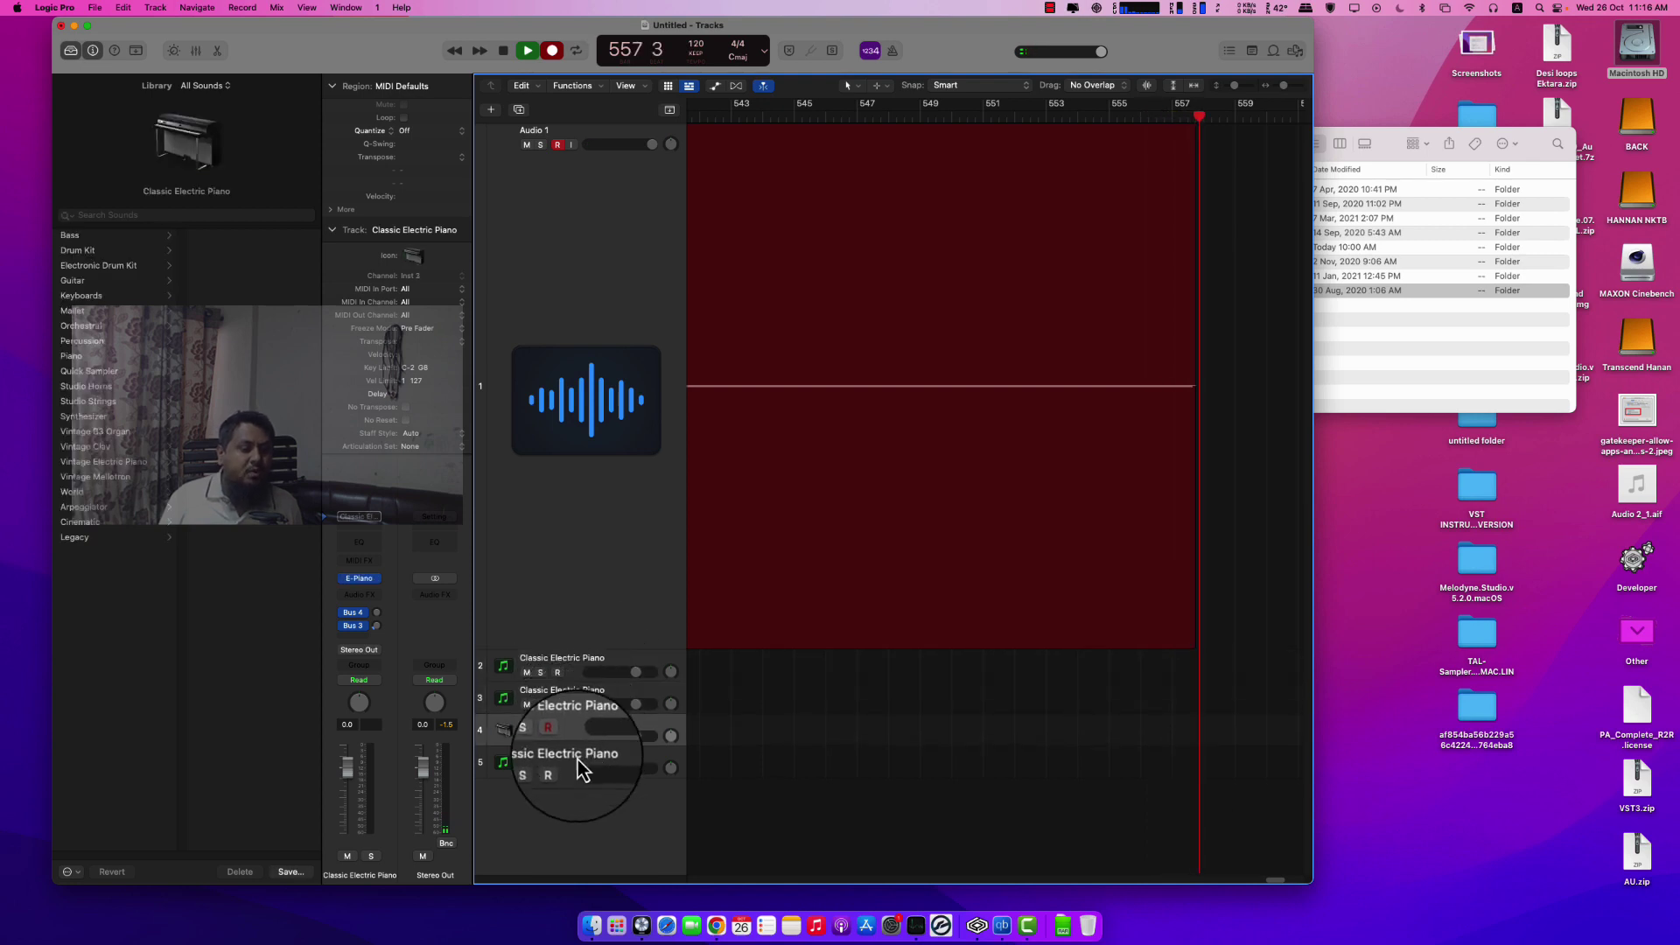
{"action": "left_click", "coordinate": [578, 761]}
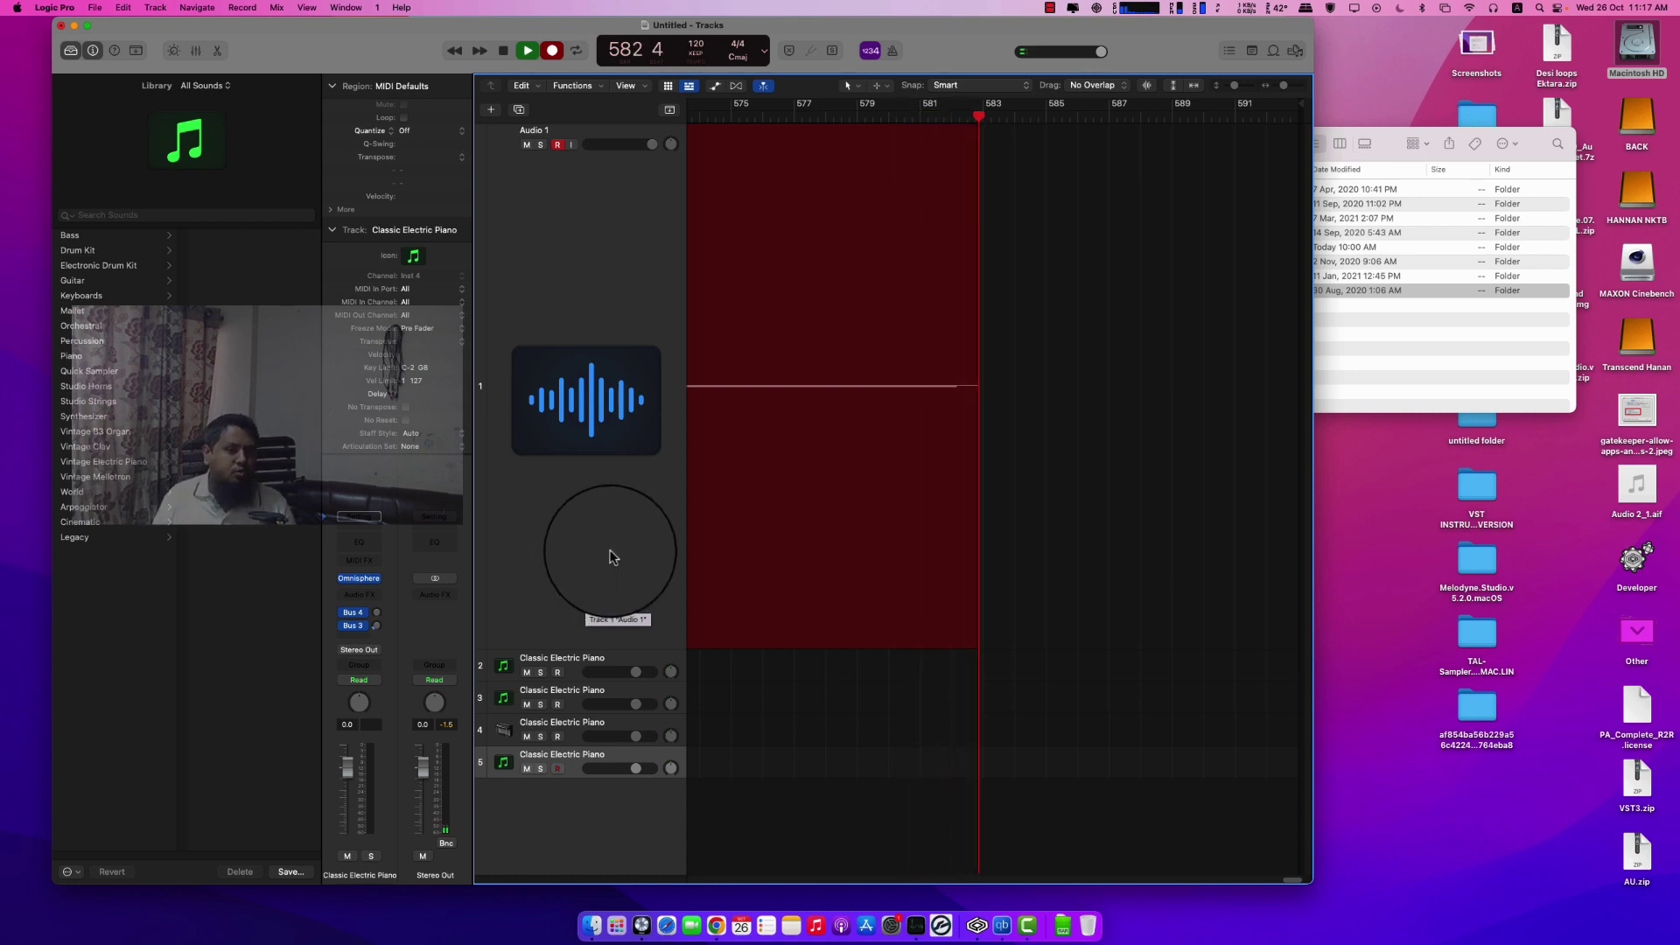
{"action": "left_click", "coordinate": [359, 578]}
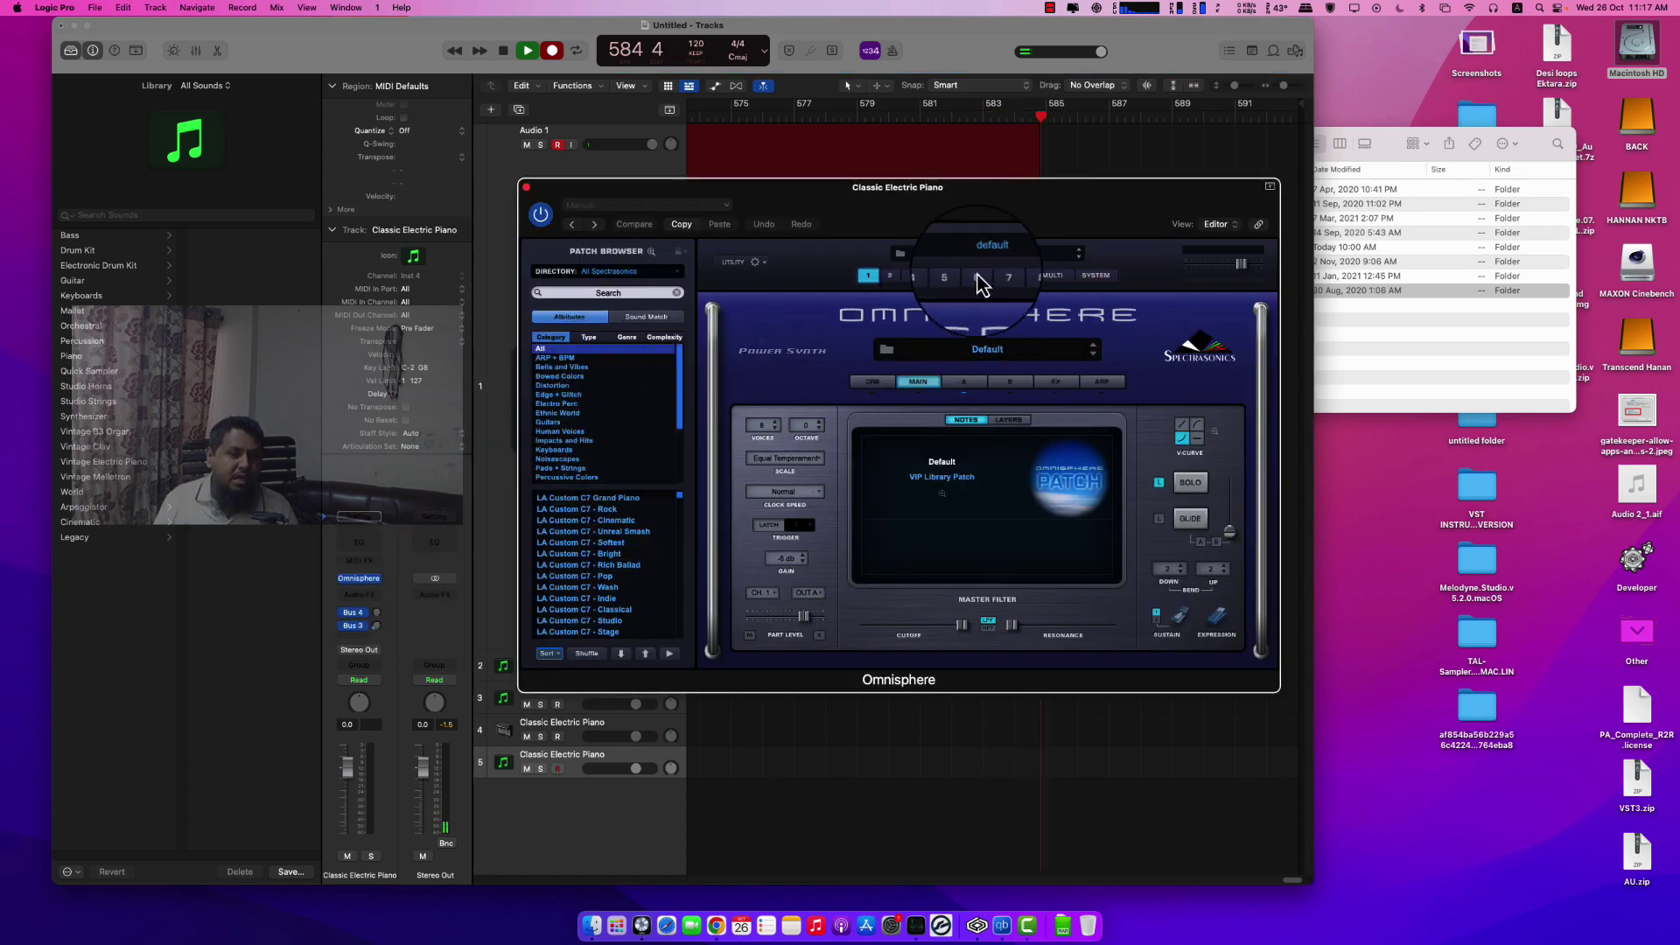
Step: Browse Omnisphere's patch categories, including Ethnic World, Edge + Glitch, Guitars, Human Voices and Pads + Strings
{"action": "left_click", "coordinate": [566, 413]}
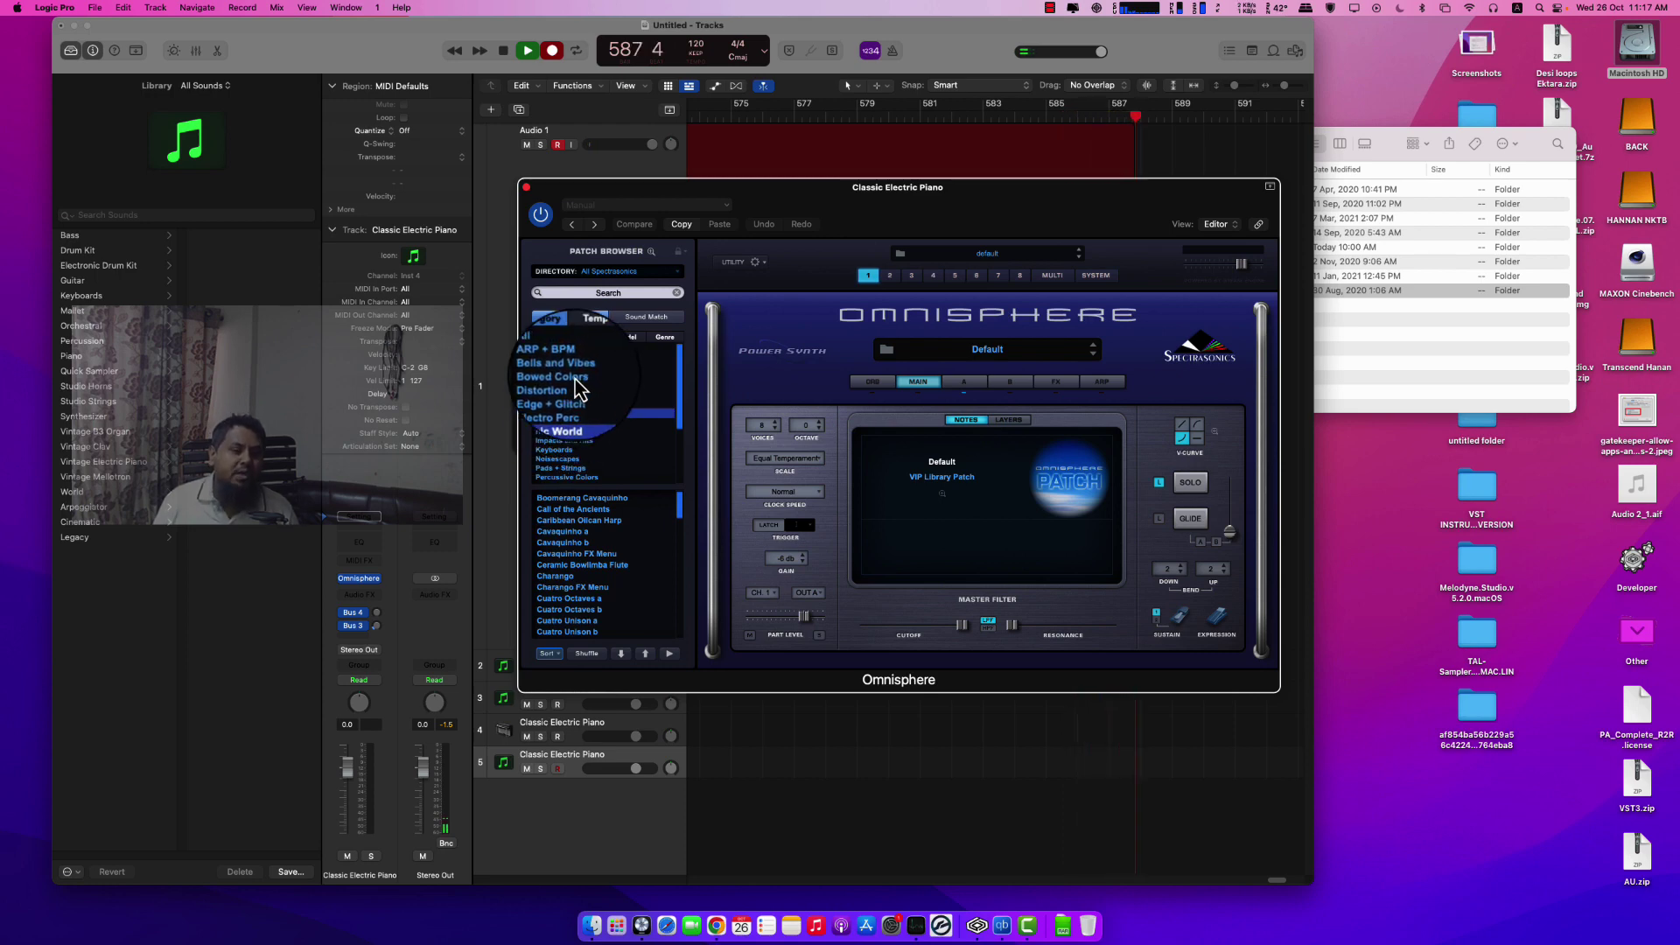
{"action": "left_click", "coordinate": [578, 369]}
{"action": "left_click", "coordinate": [579, 395]}
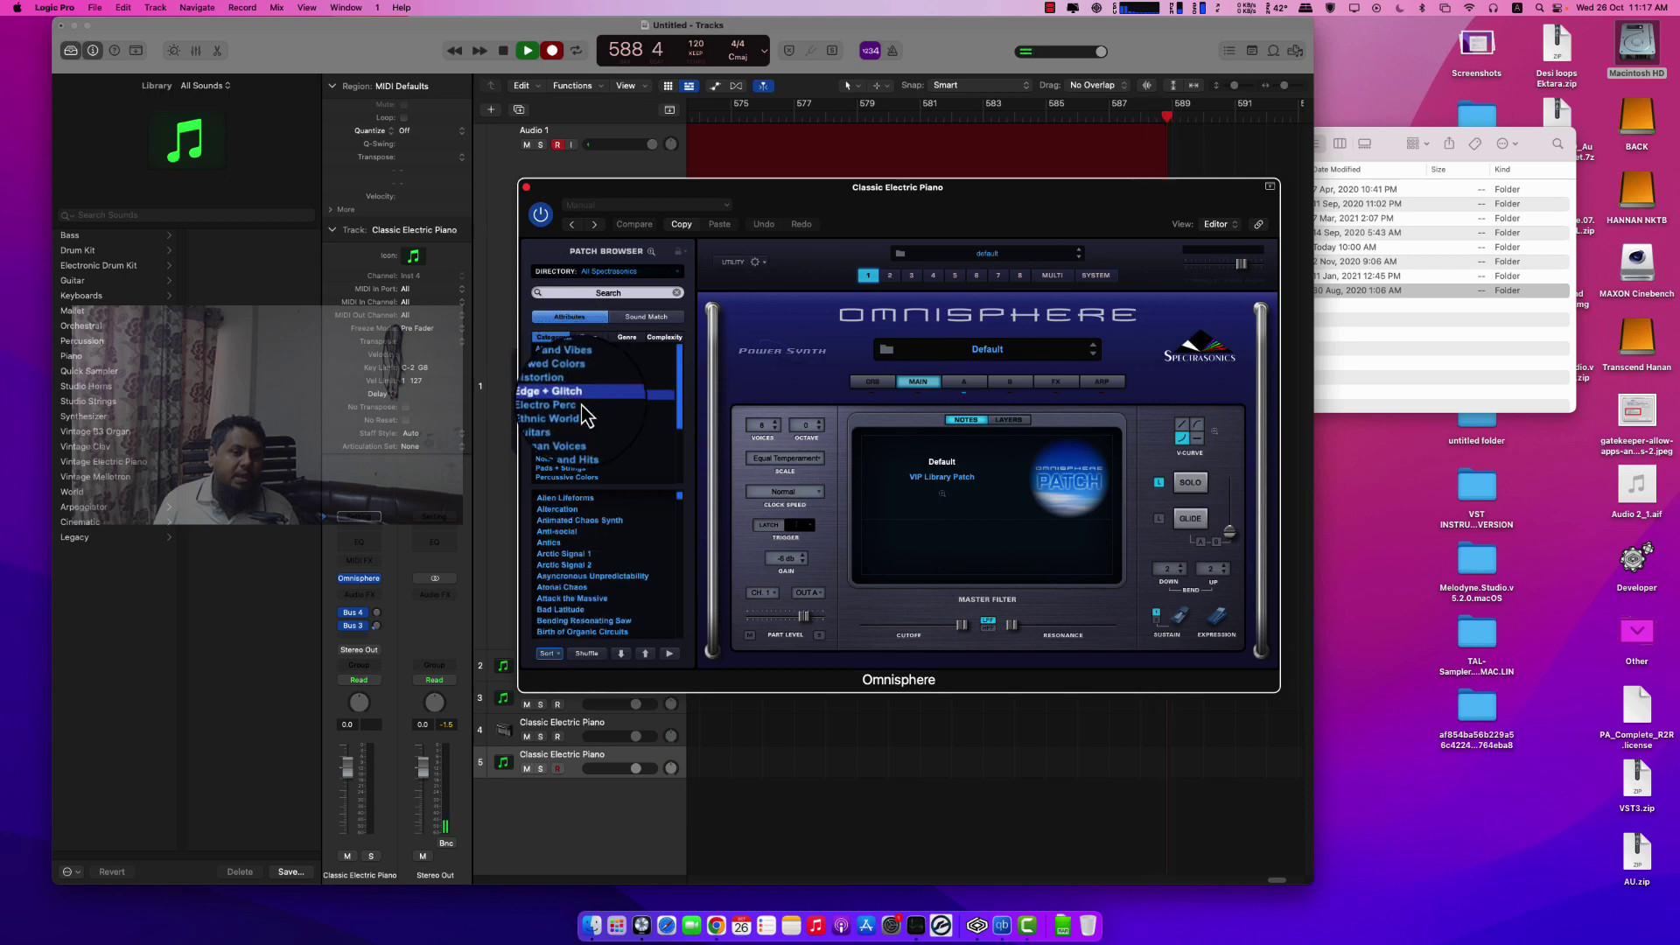
{"action": "left_click", "coordinate": [574, 417]}
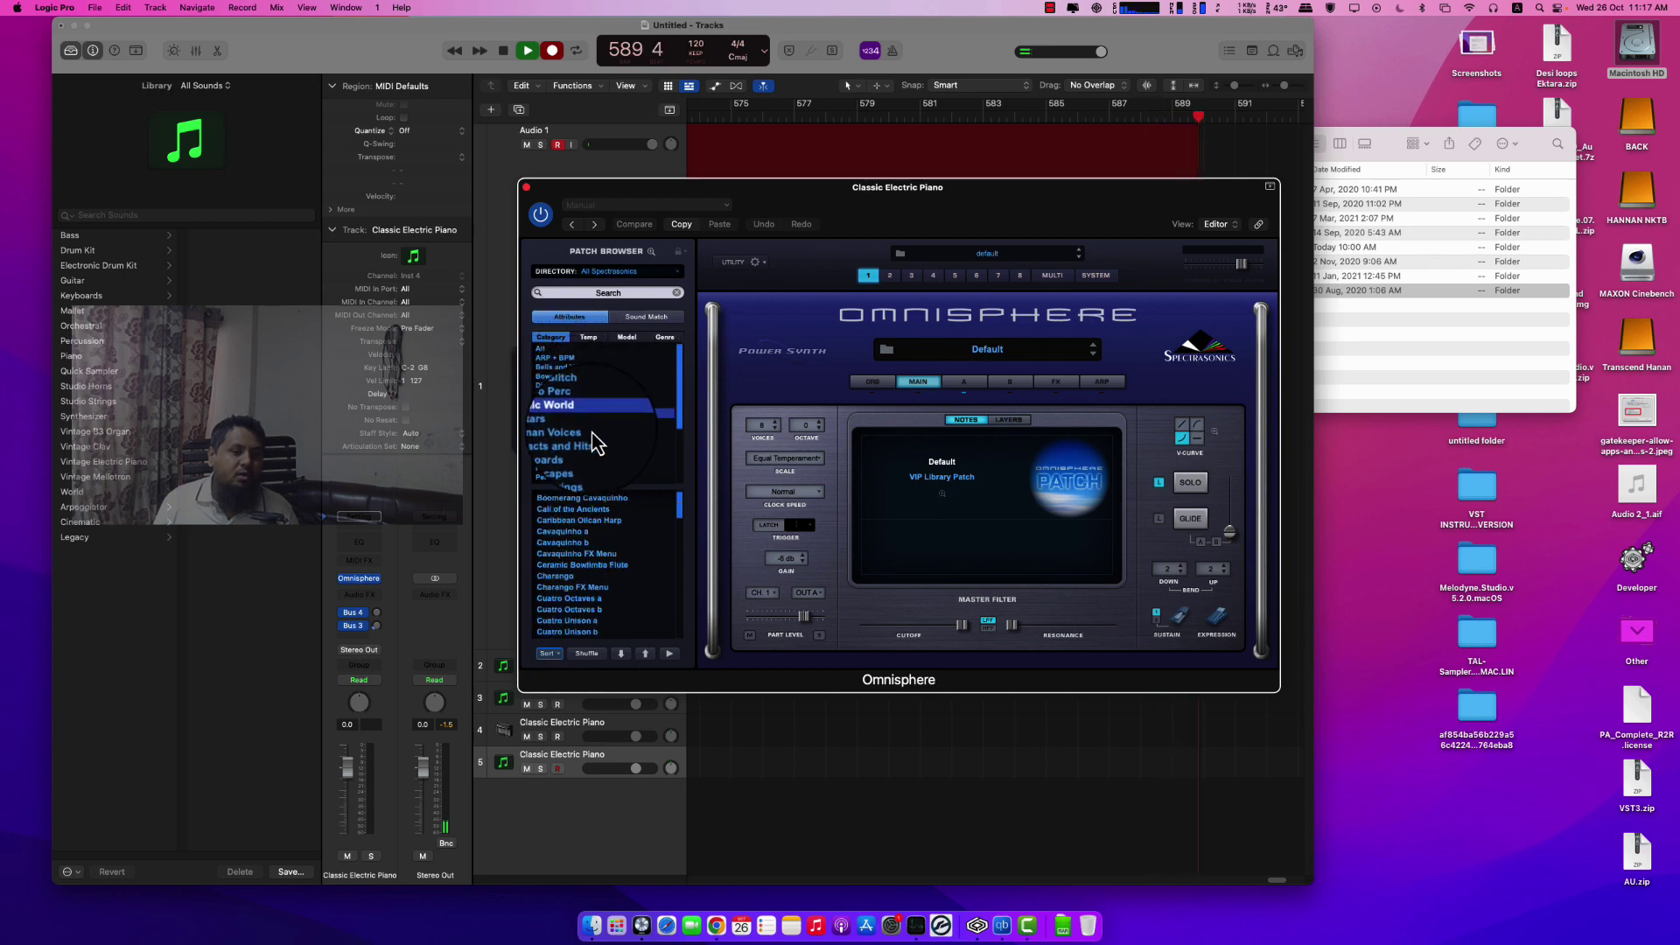
{"action": "left_click", "coordinate": [560, 434]}
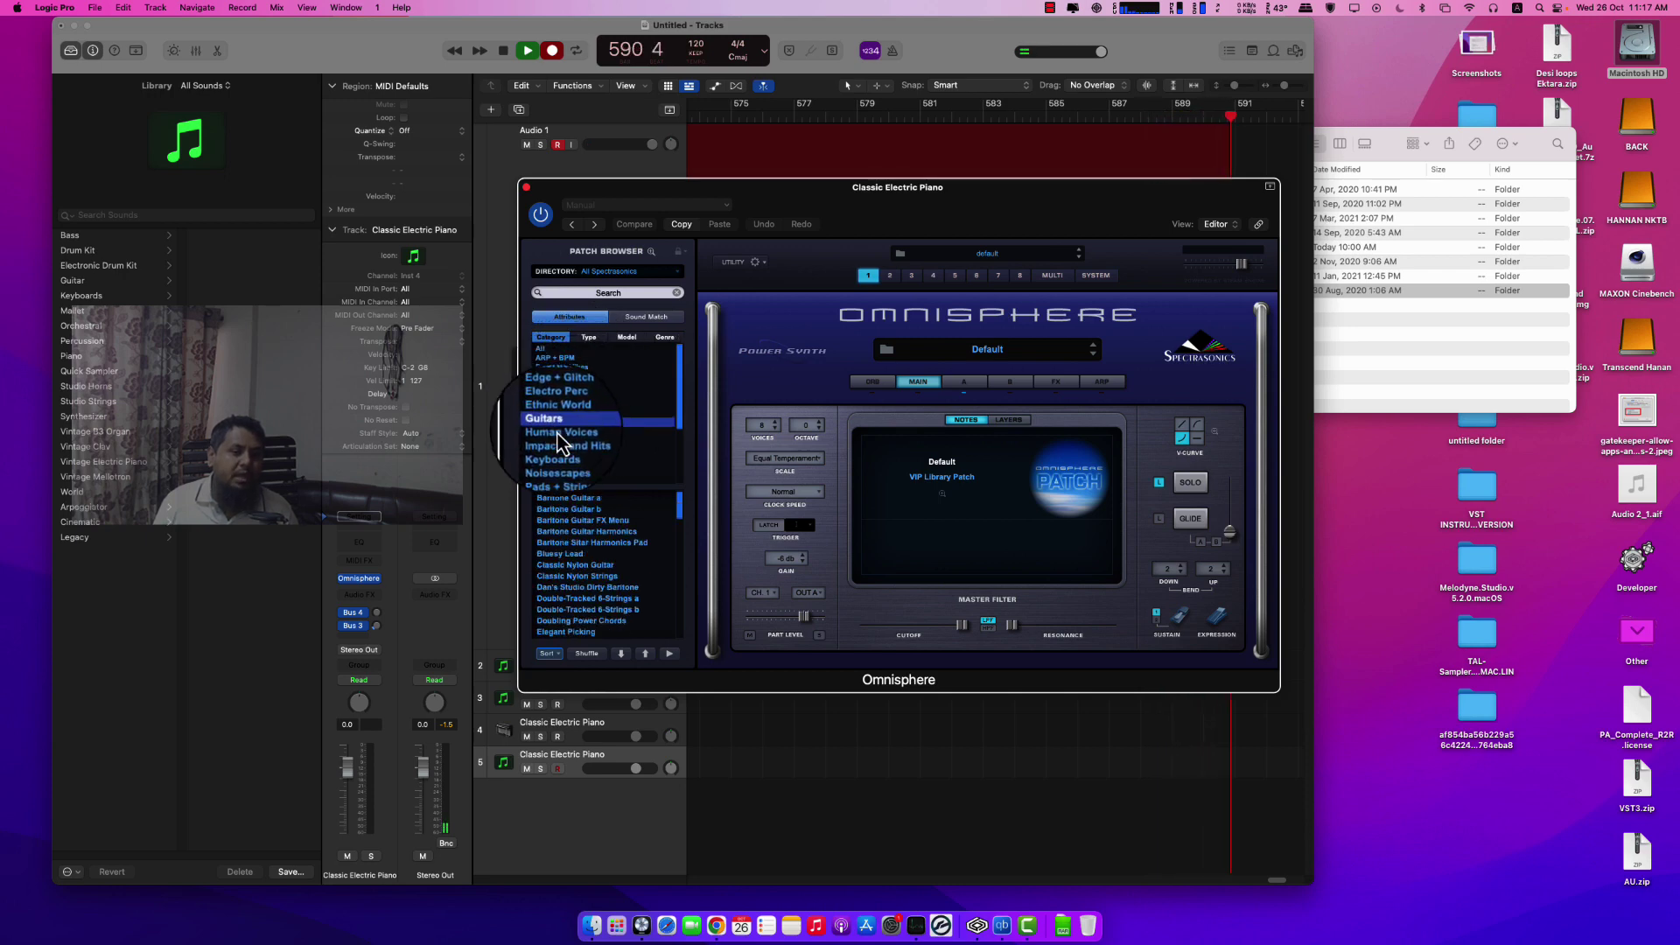
{"action": "scroll", "coordinate": [570, 445], "scroll_direction": "down", "scroll_amount": 2}
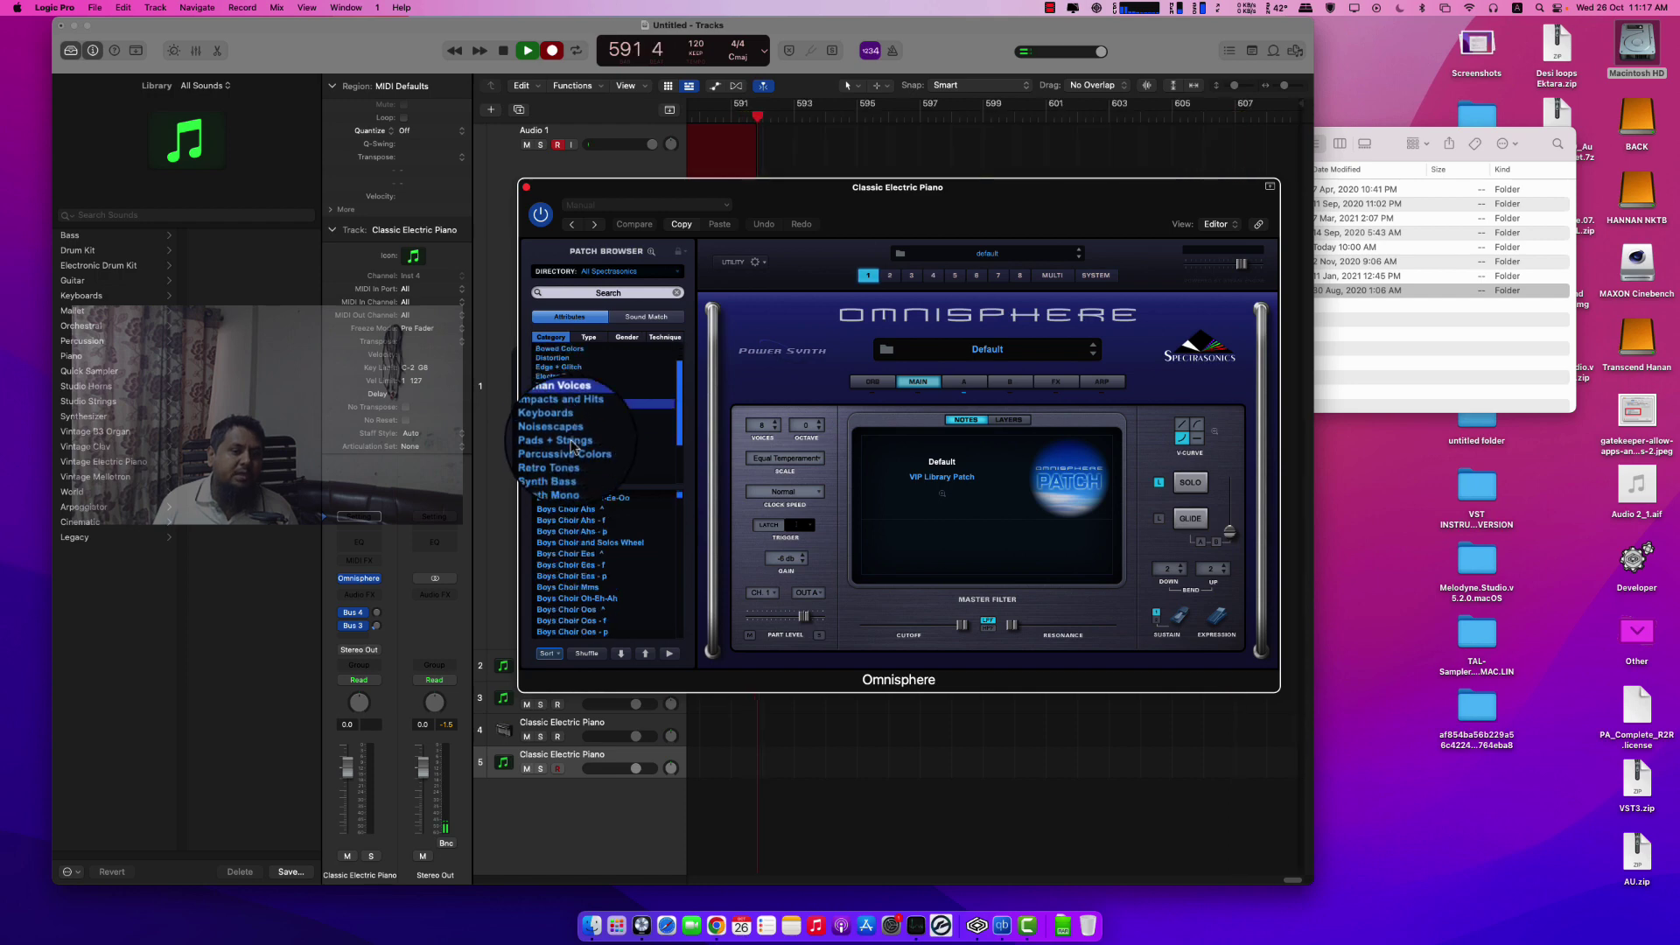
{"action": "left_click", "coordinate": [571, 444]}
{"action": "scroll", "coordinate": [567, 520], "scroll_direction": "down", "scroll_amount": 5}
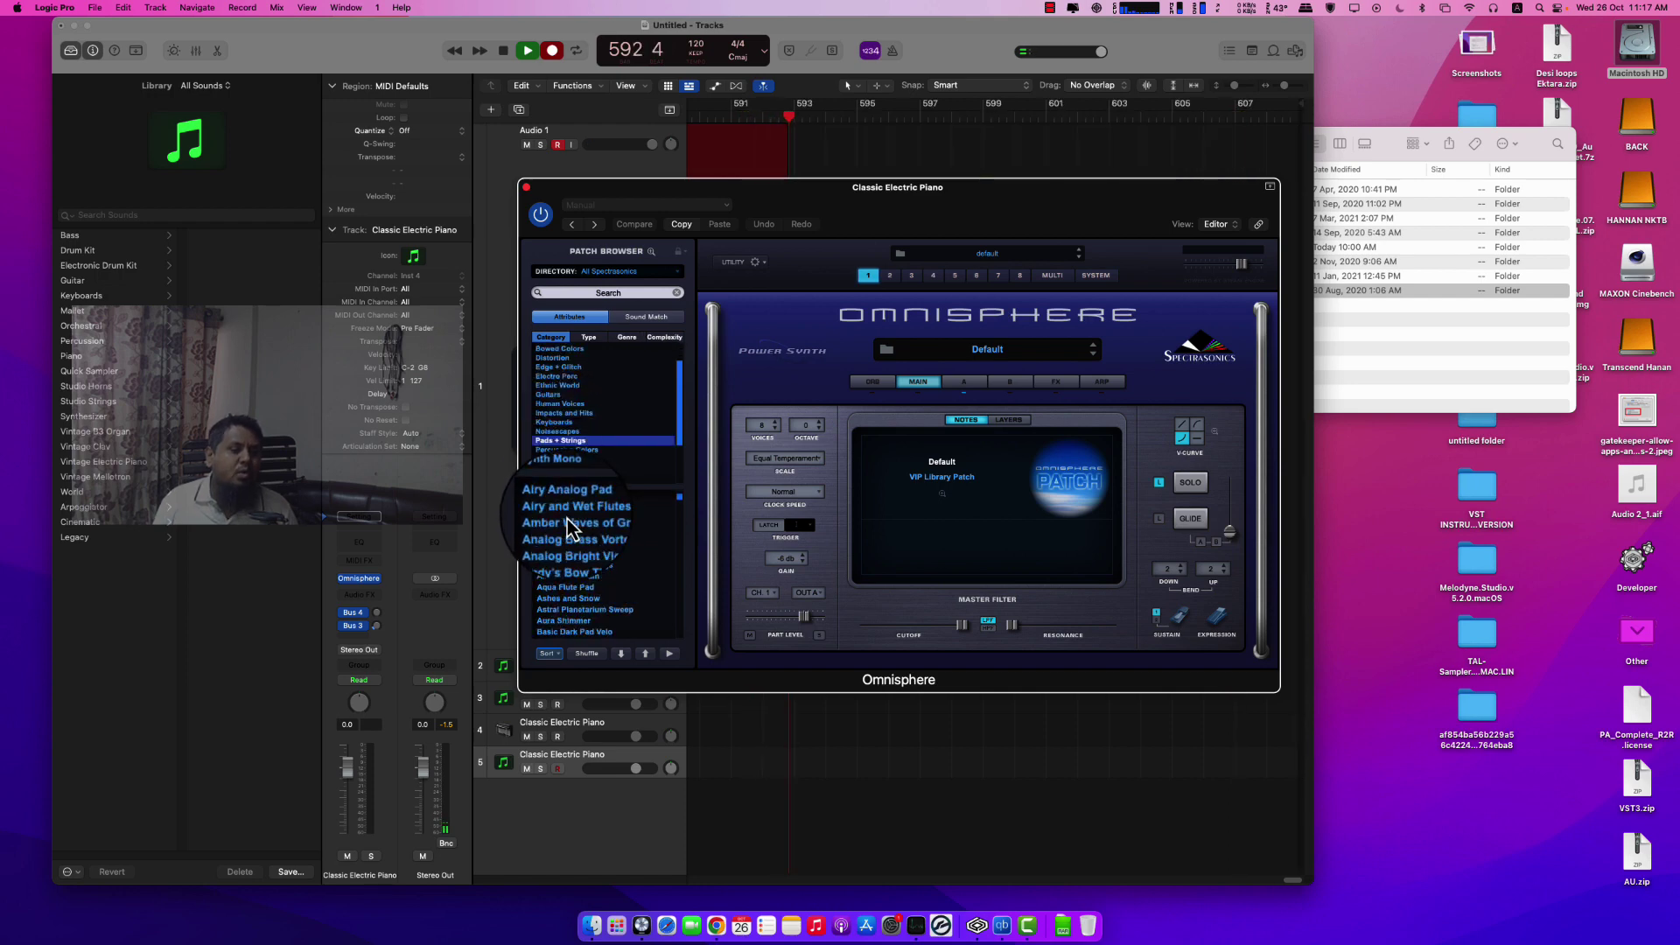
{"action": "scroll", "coordinate": [567, 520], "scroll_direction": "down", "scroll_amount": 4}
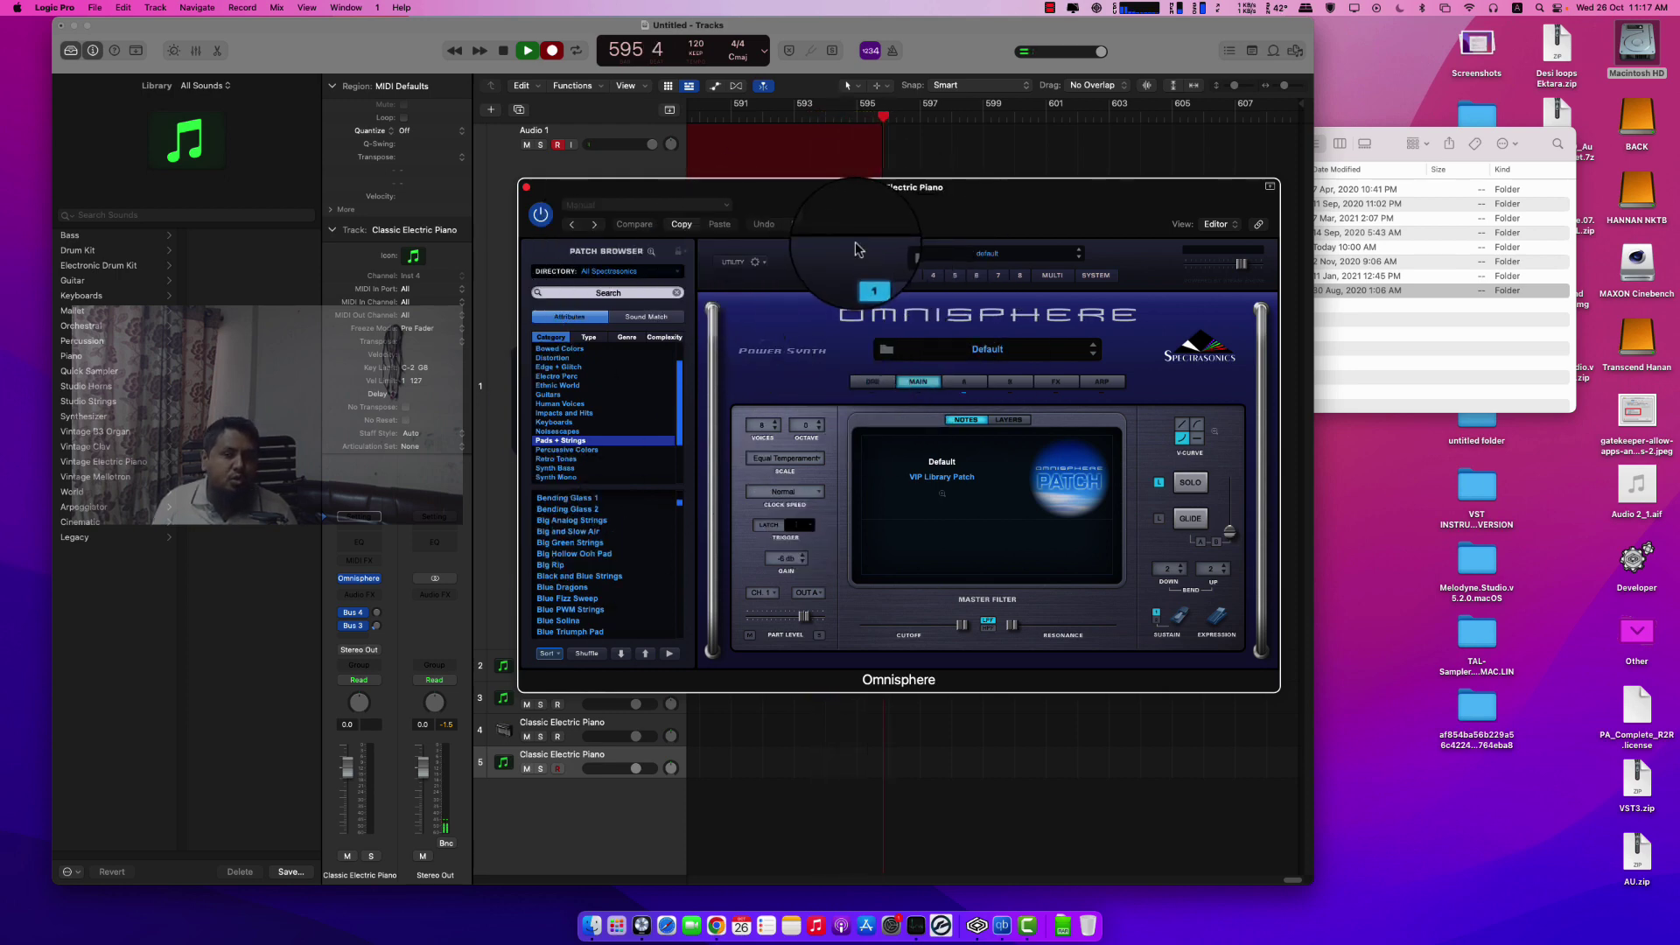
Step: Open the STEAM folder on the external NKTB drive with Quick Look previewing the folder size
{"action": "left_click", "coordinate": [1639, 212]}
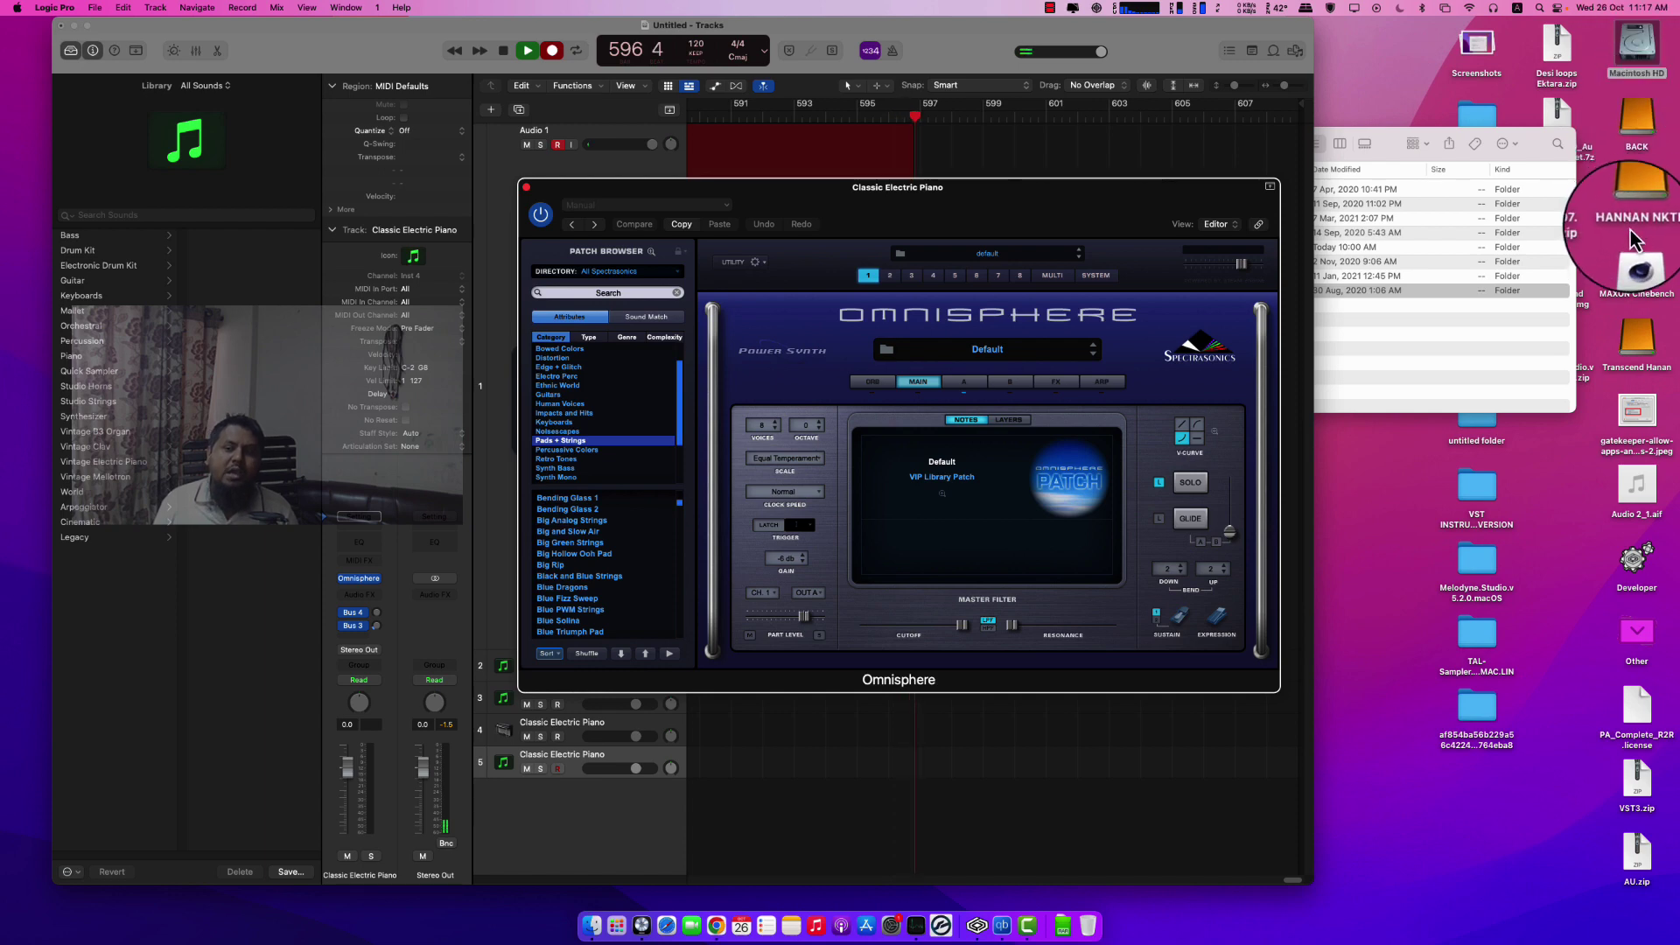
{"action": "key", "text": "space"}
{"action": "double_click", "coordinate": [1639, 212]}
{"action": "left_click_drag", "start_coordinate": [1028, 77], "coordinate": [1194, 78]}
{"action": "double_click", "coordinate": [1146, 264]}
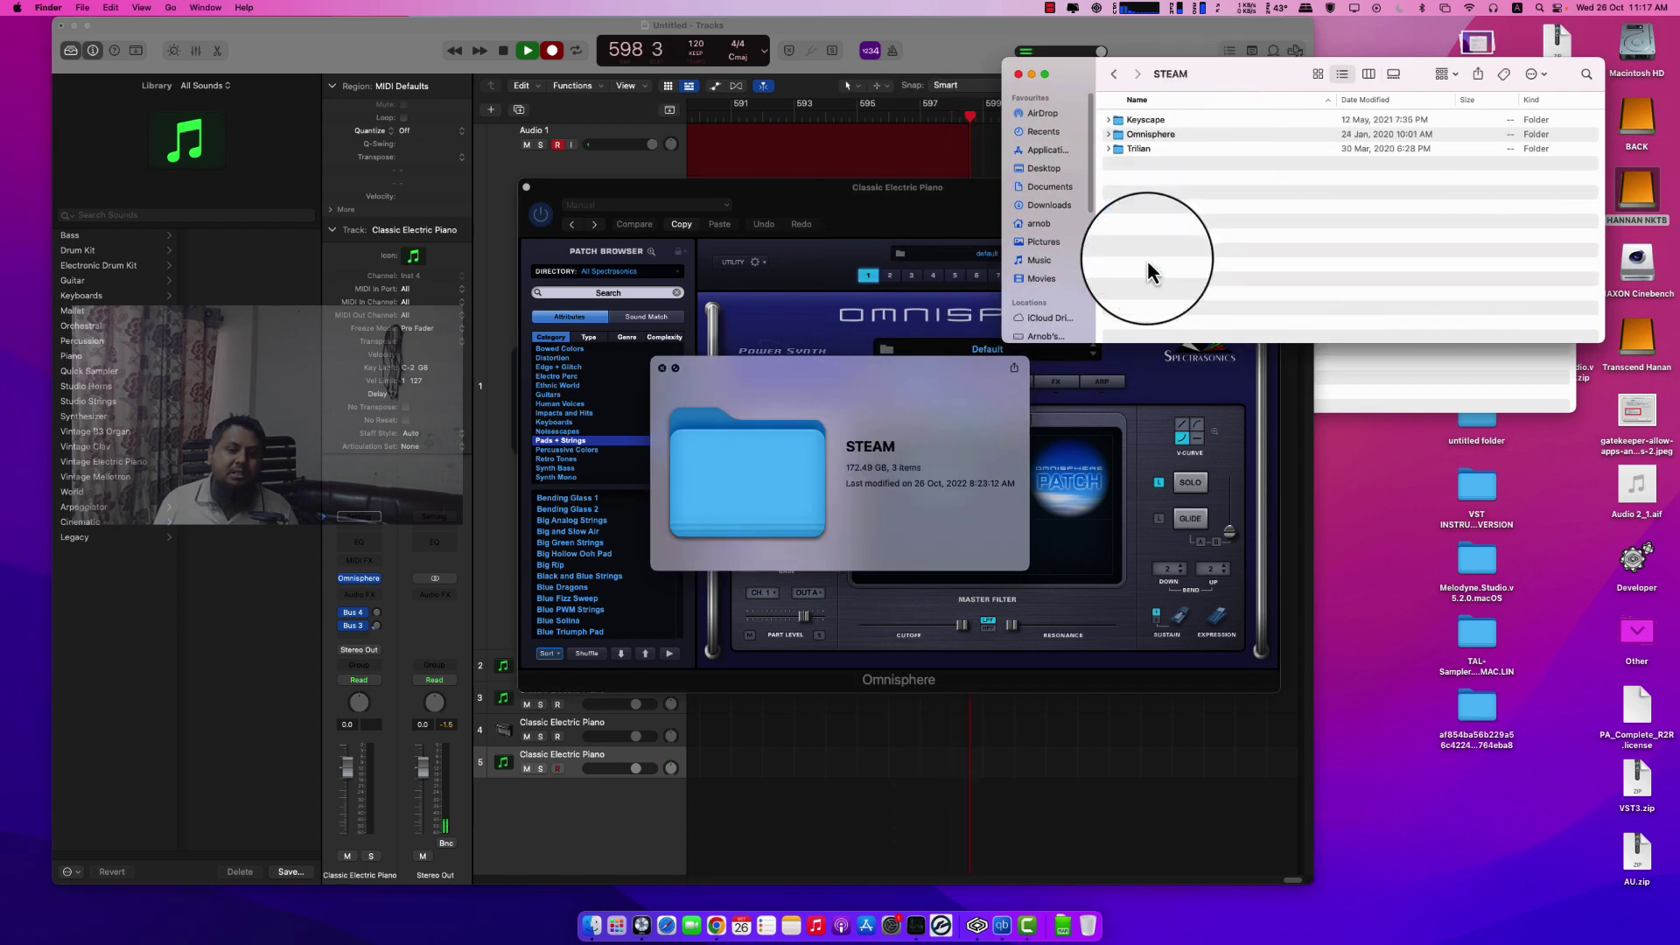
Step: Check the Omnisphere folder's size with Quick Look and Get Info, and close the Omnisphere plug-in window
{"action": "left_click", "coordinate": [1155, 126]}
{"action": "right_click", "coordinate": [1154, 135]}
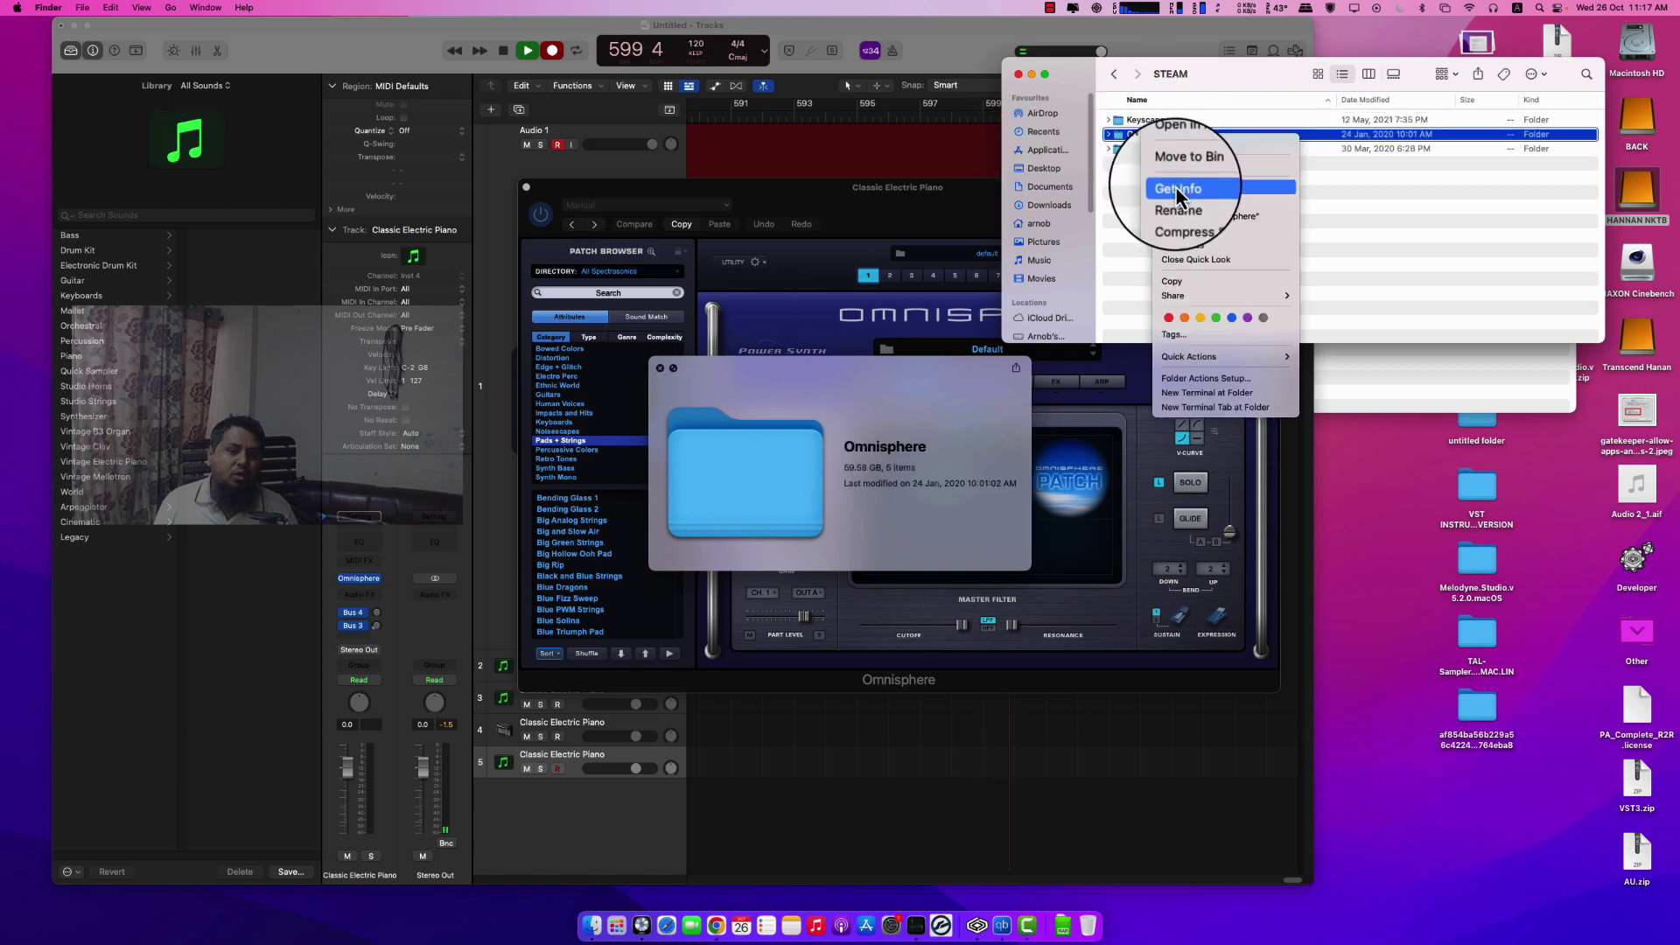
{"action": "left_click", "coordinate": [1177, 185]}
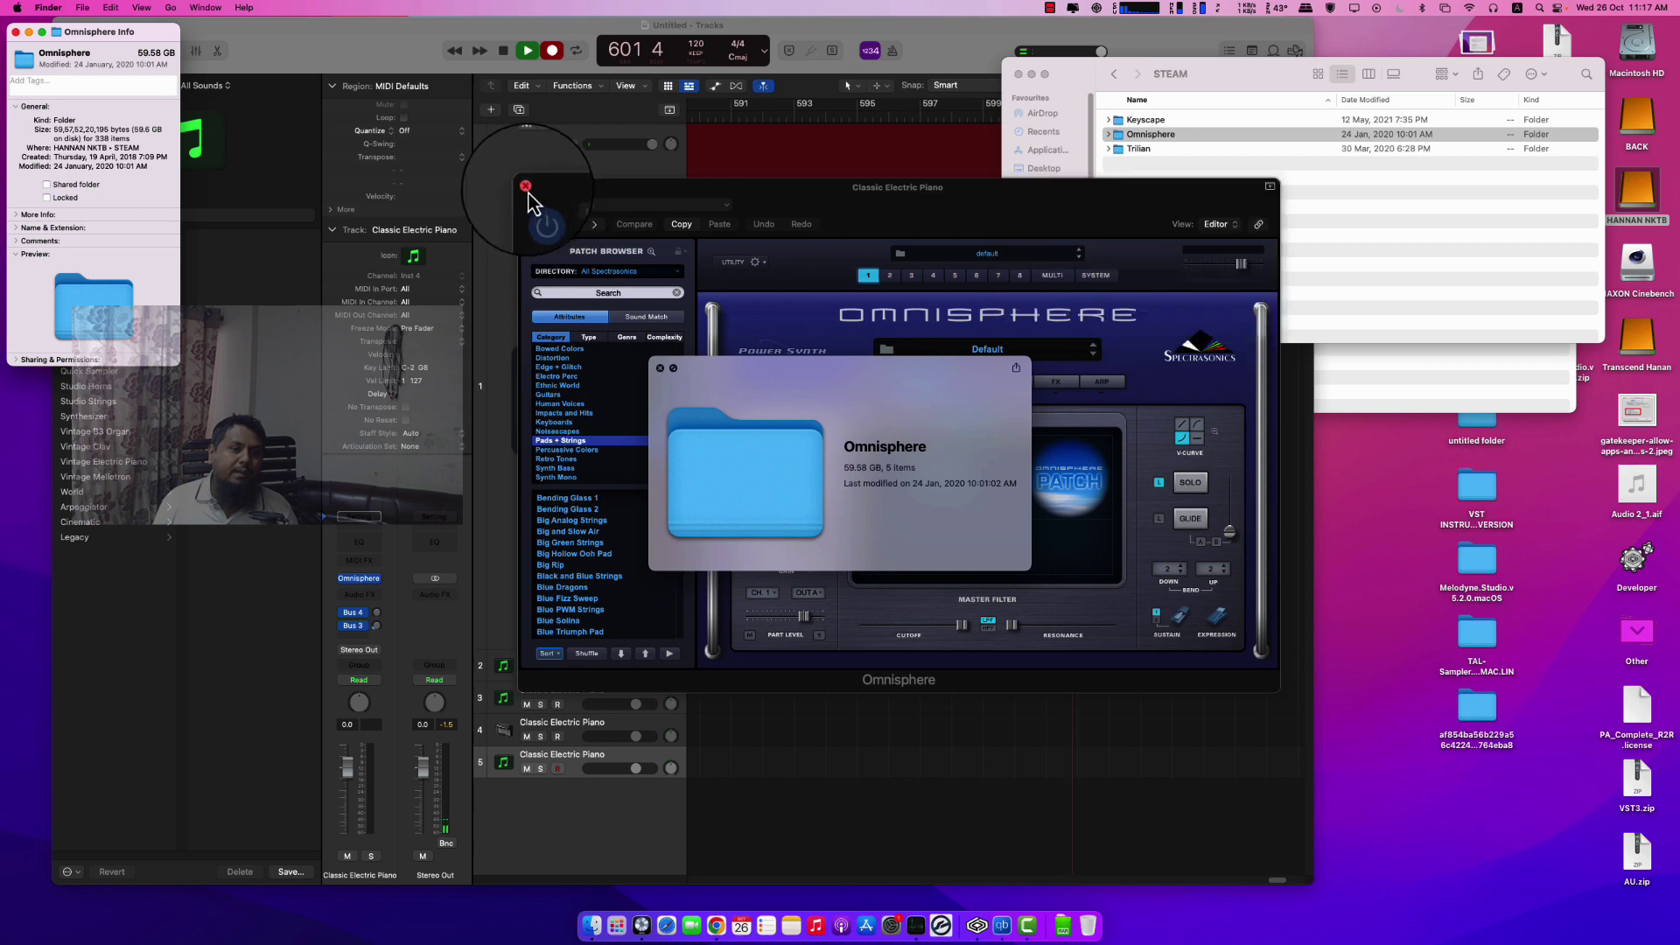
{"action": "left_click", "coordinate": [526, 187]}
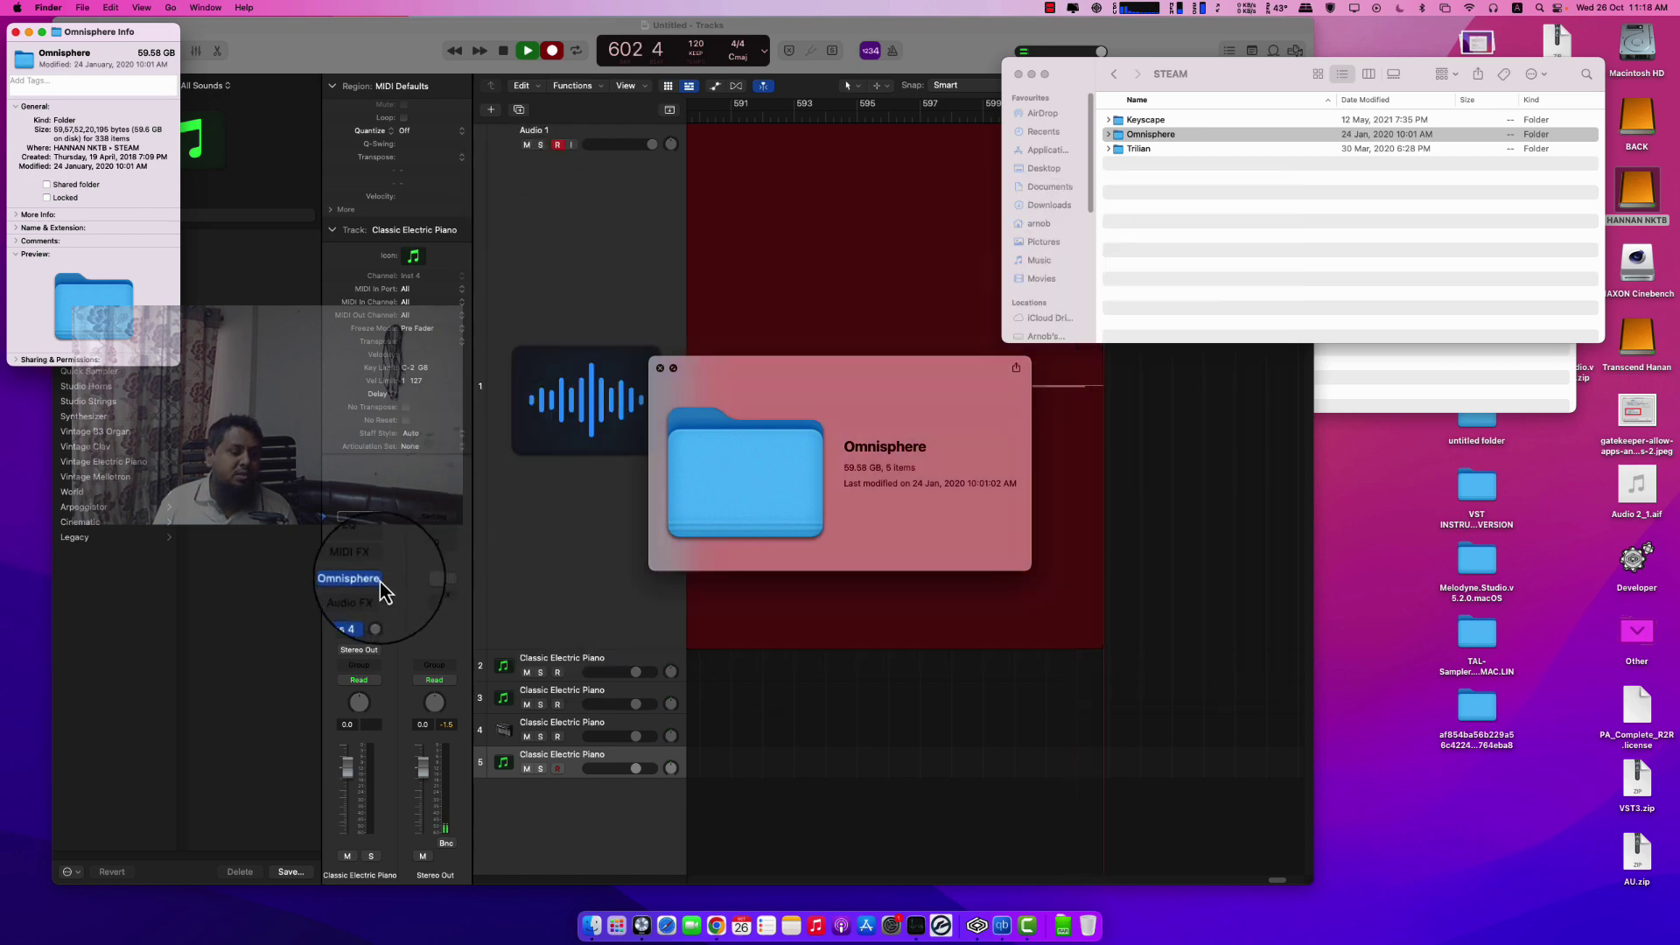
Step: Select the Audio 1 track and browse the Audio Units effects for Stereo Out, including Waves, FabFilter, iZotope and Output, without inserting one
{"action": "left_click", "coordinate": [620, 210]}
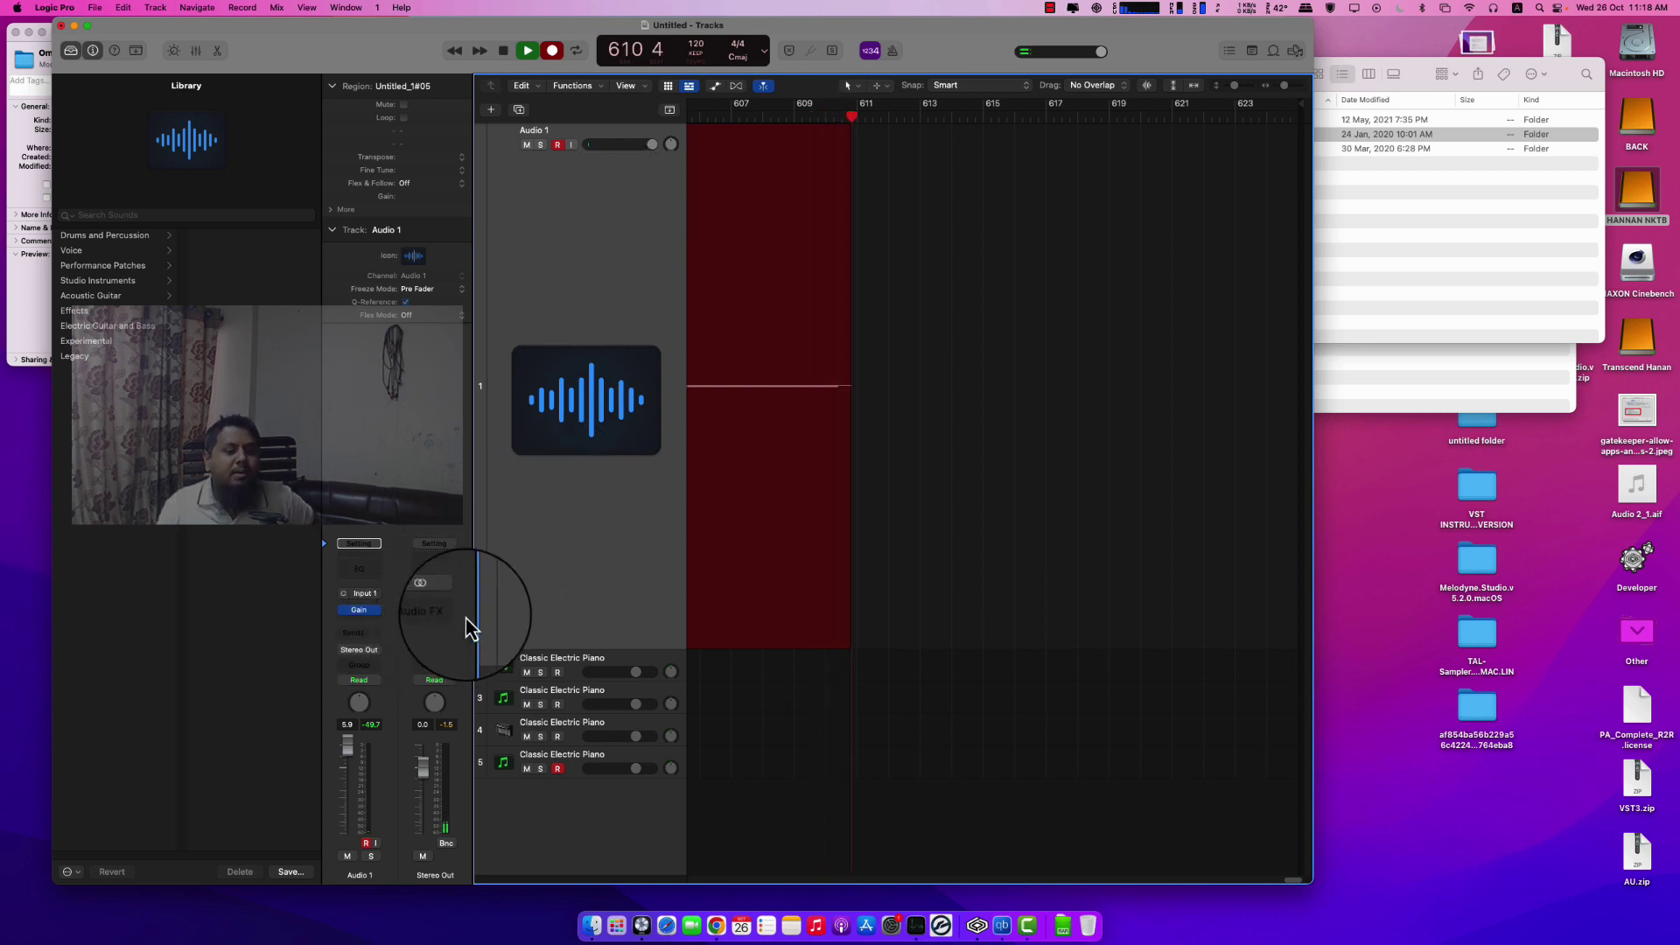
{"action": "left_click", "coordinate": [442, 612]}
{"action": "mouse_move", "coordinate": [454, 901]}
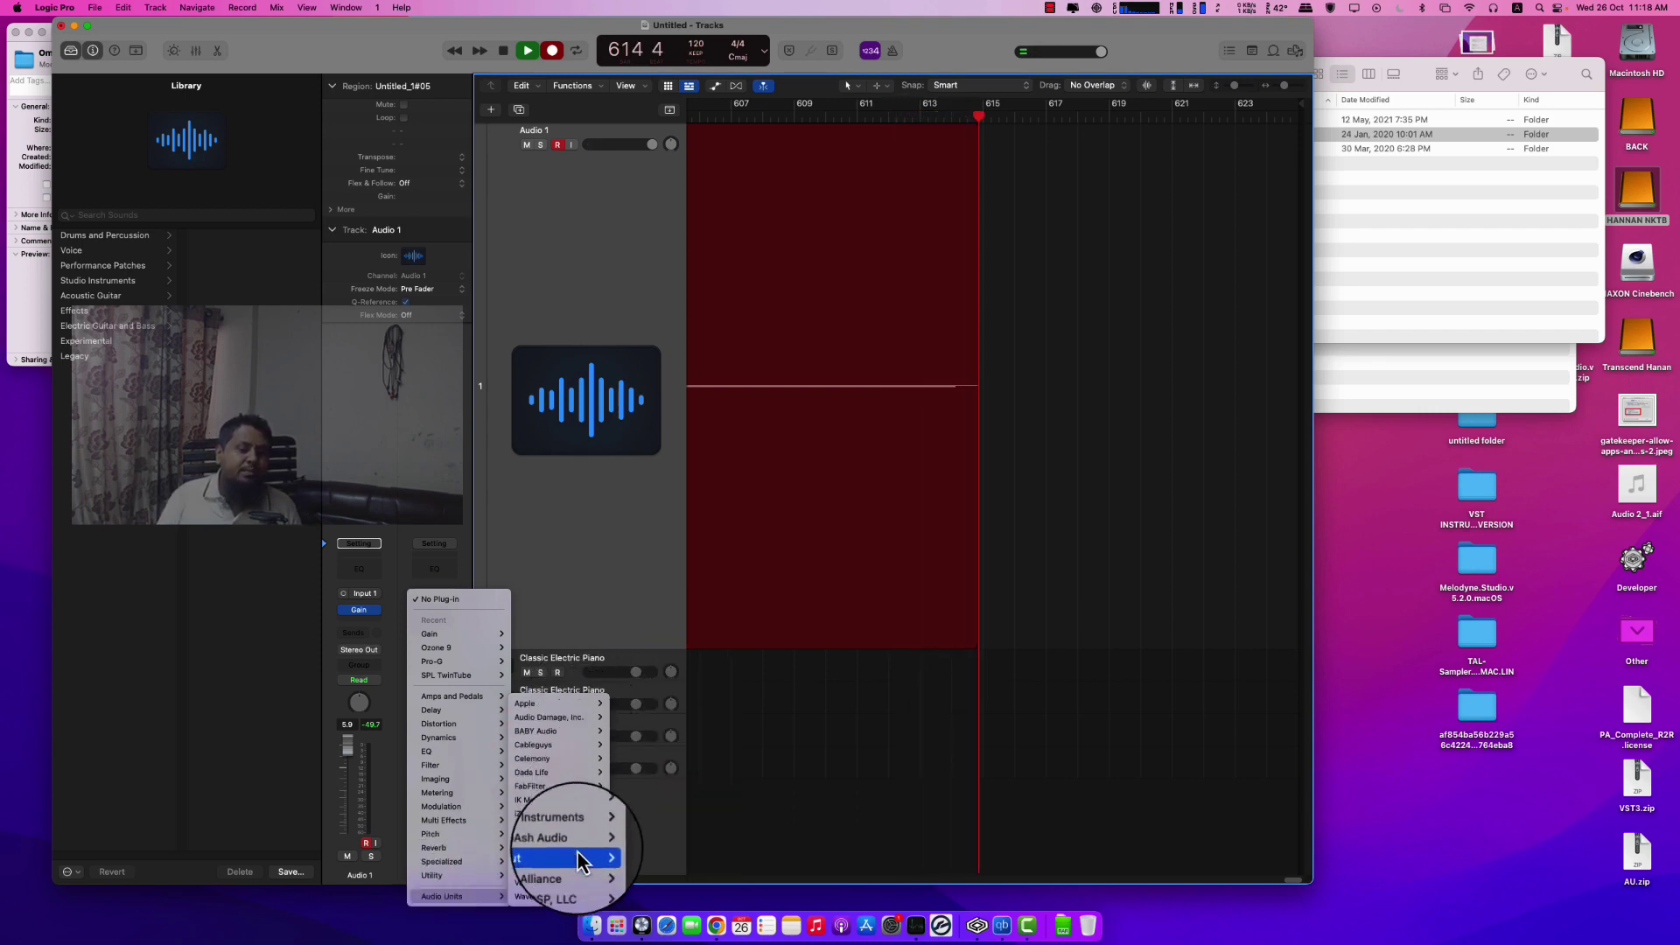
{"action": "mouse_move", "coordinate": [560, 896]}
{"action": "mouse_move", "coordinate": [644, 832]}
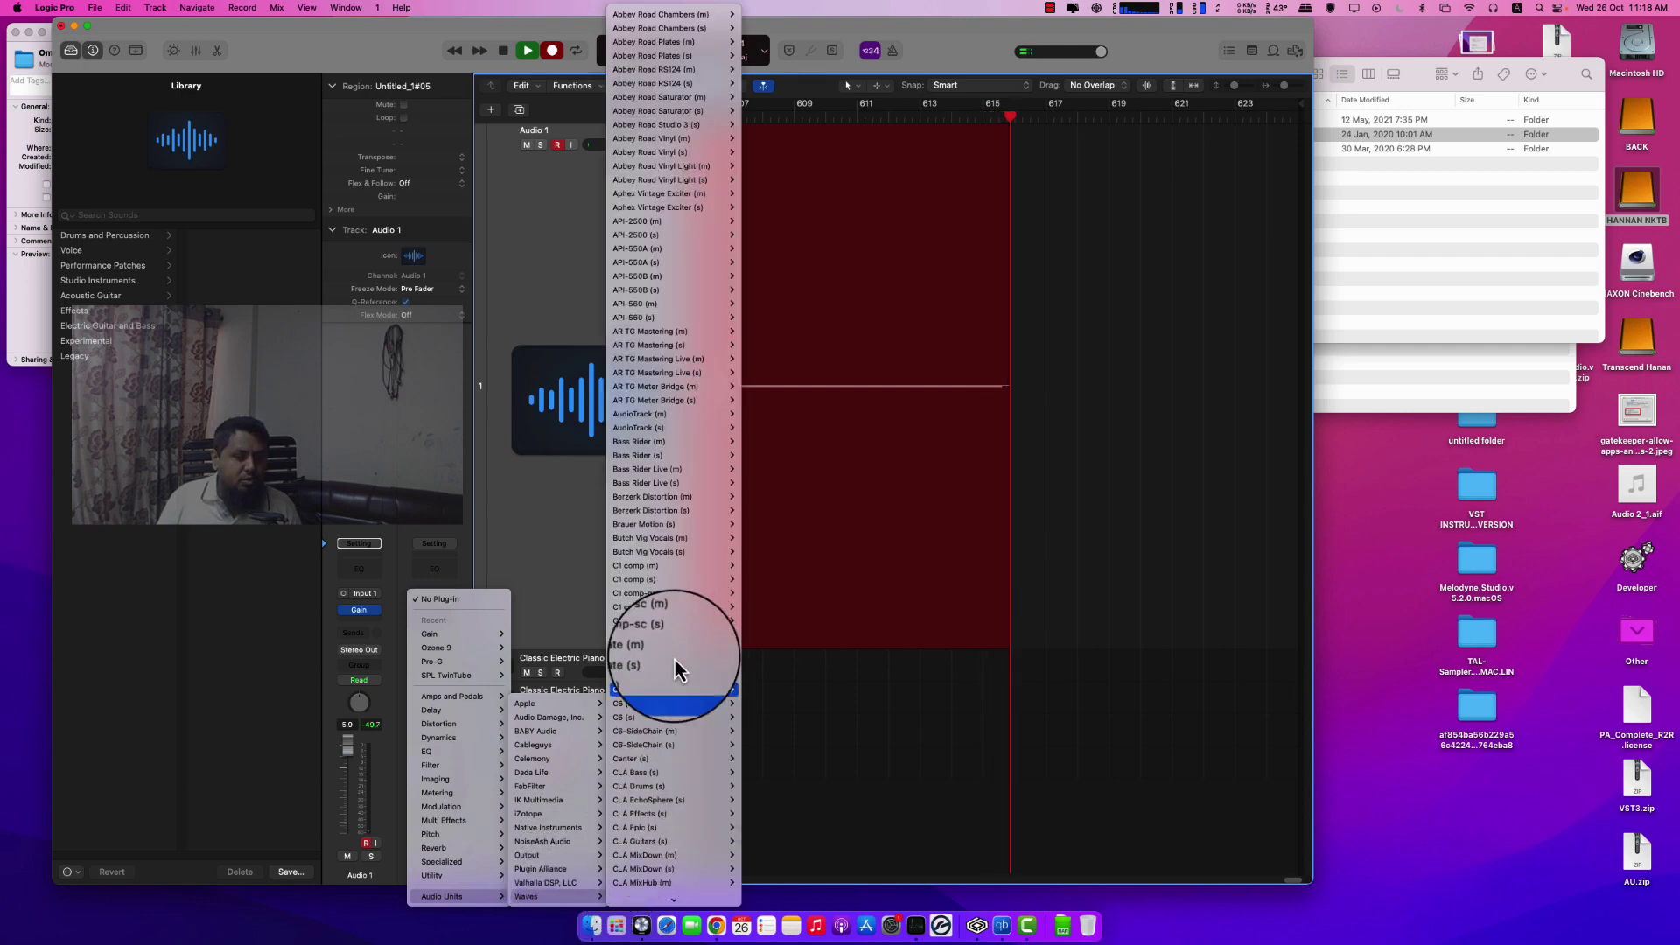
{"action": "scroll", "coordinate": [675, 794], "scroll_direction": "down", "scroll_amount": 5}
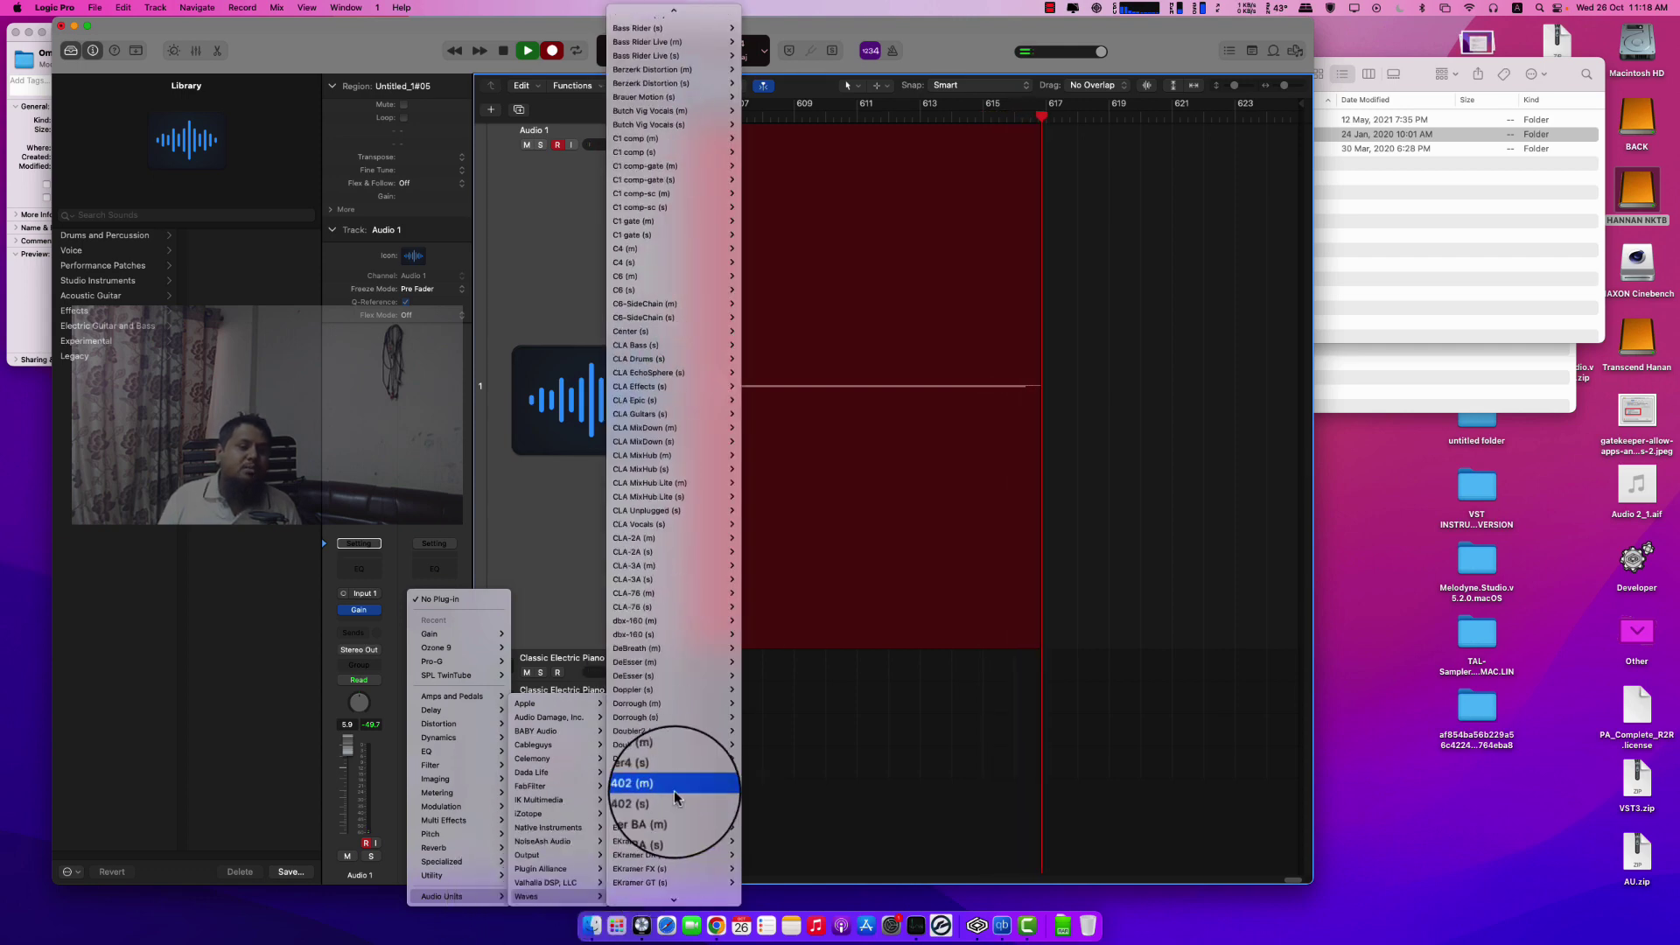
{"action": "scroll", "coordinate": [674, 790], "scroll_direction": "down", "scroll_amount": 20}
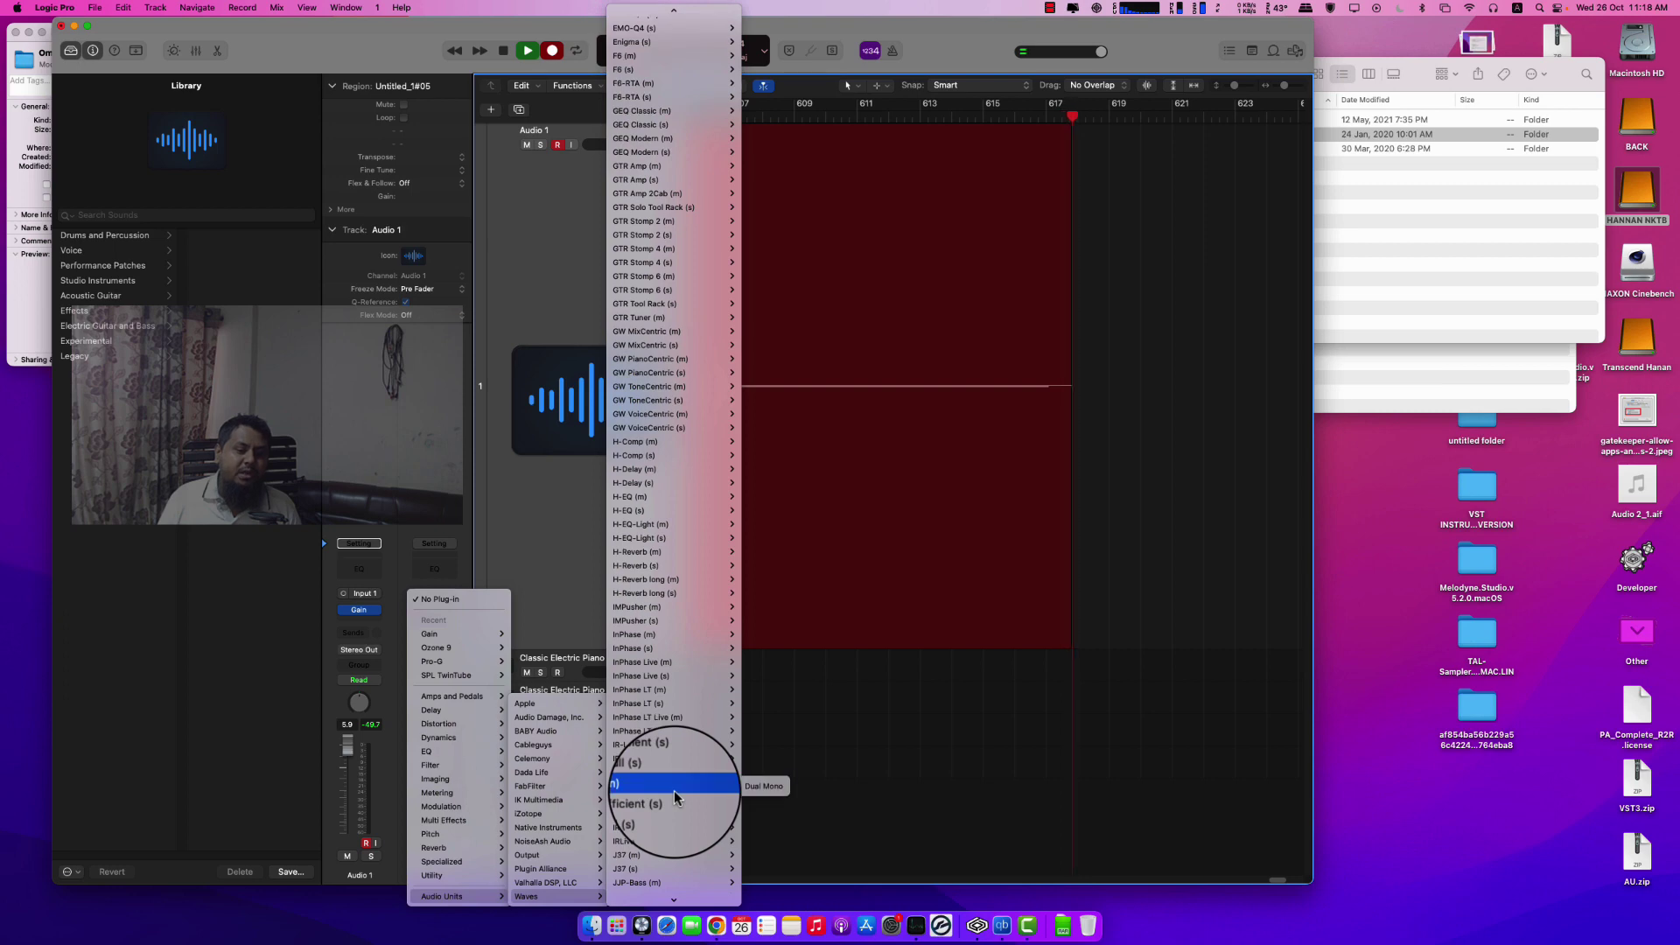
{"action": "mouse_move", "coordinate": [546, 784]}
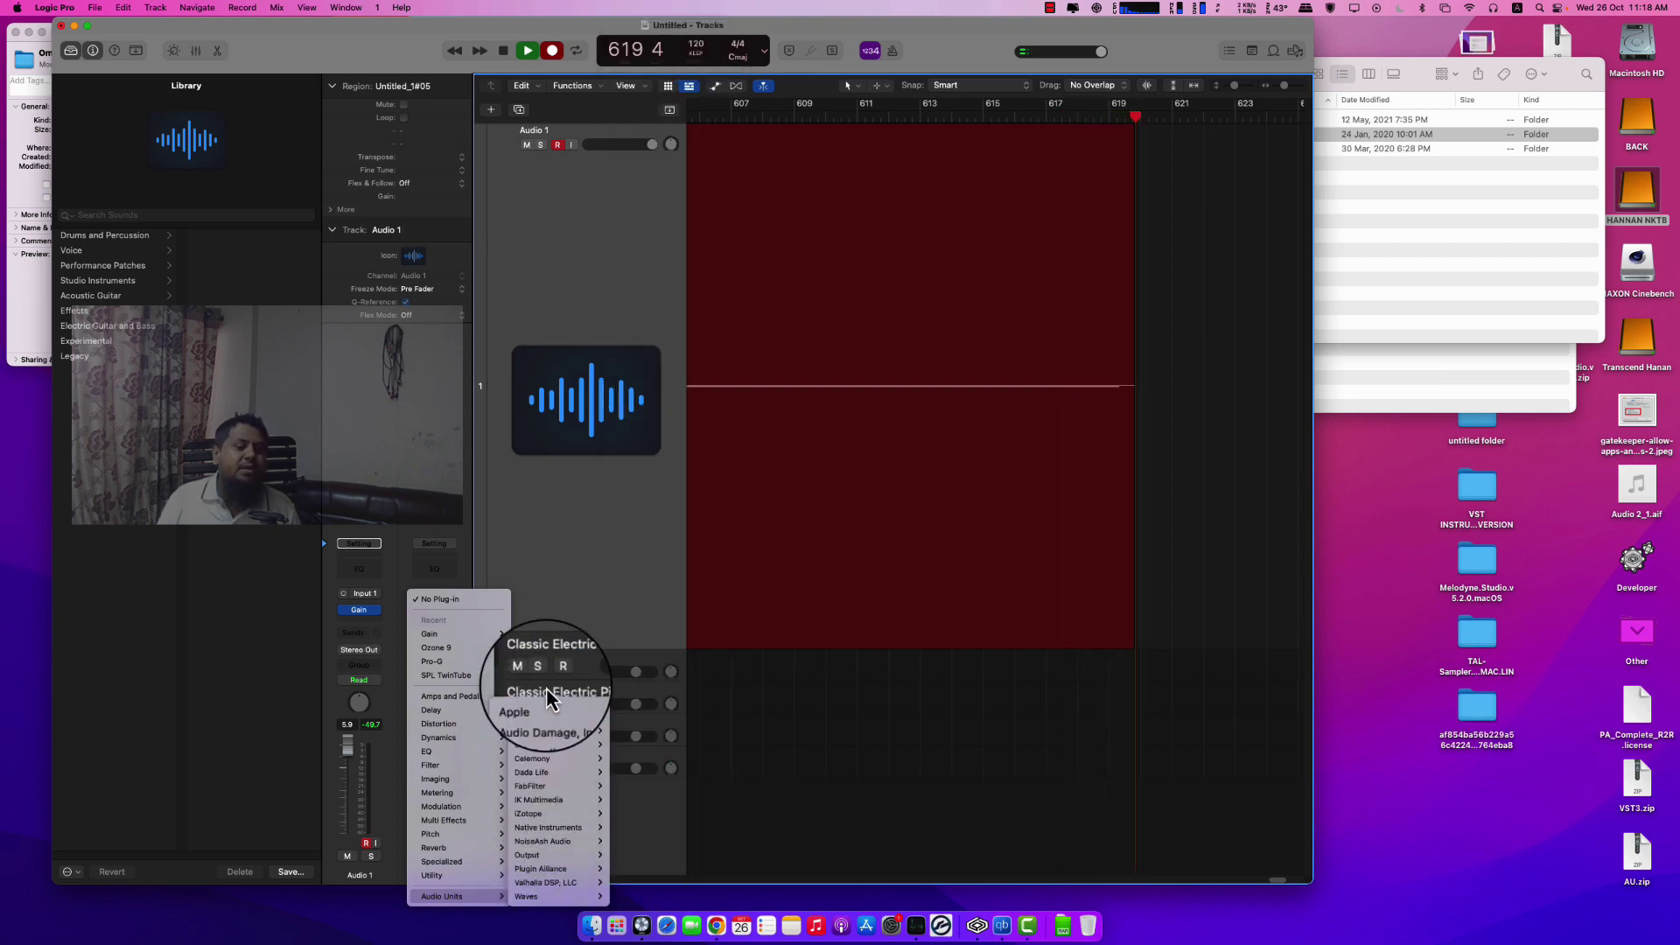
{"action": "mouse_move", "coordinate": [544, 816]}
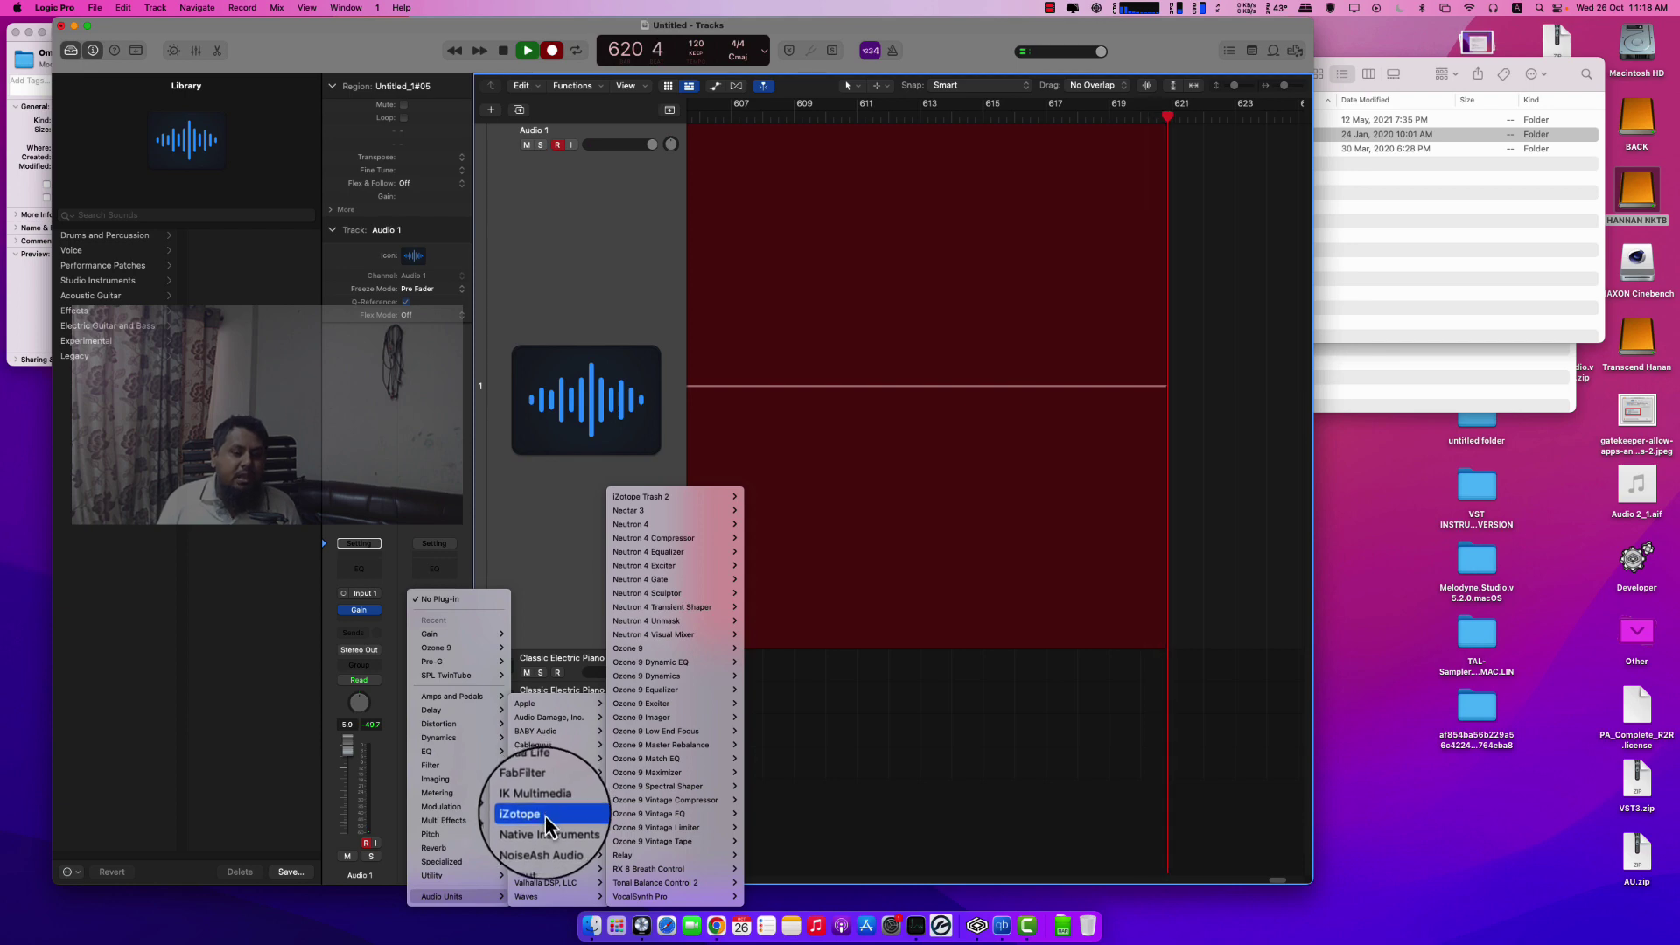
{"action": "mouse_move", "coordinate": [553, 852]}
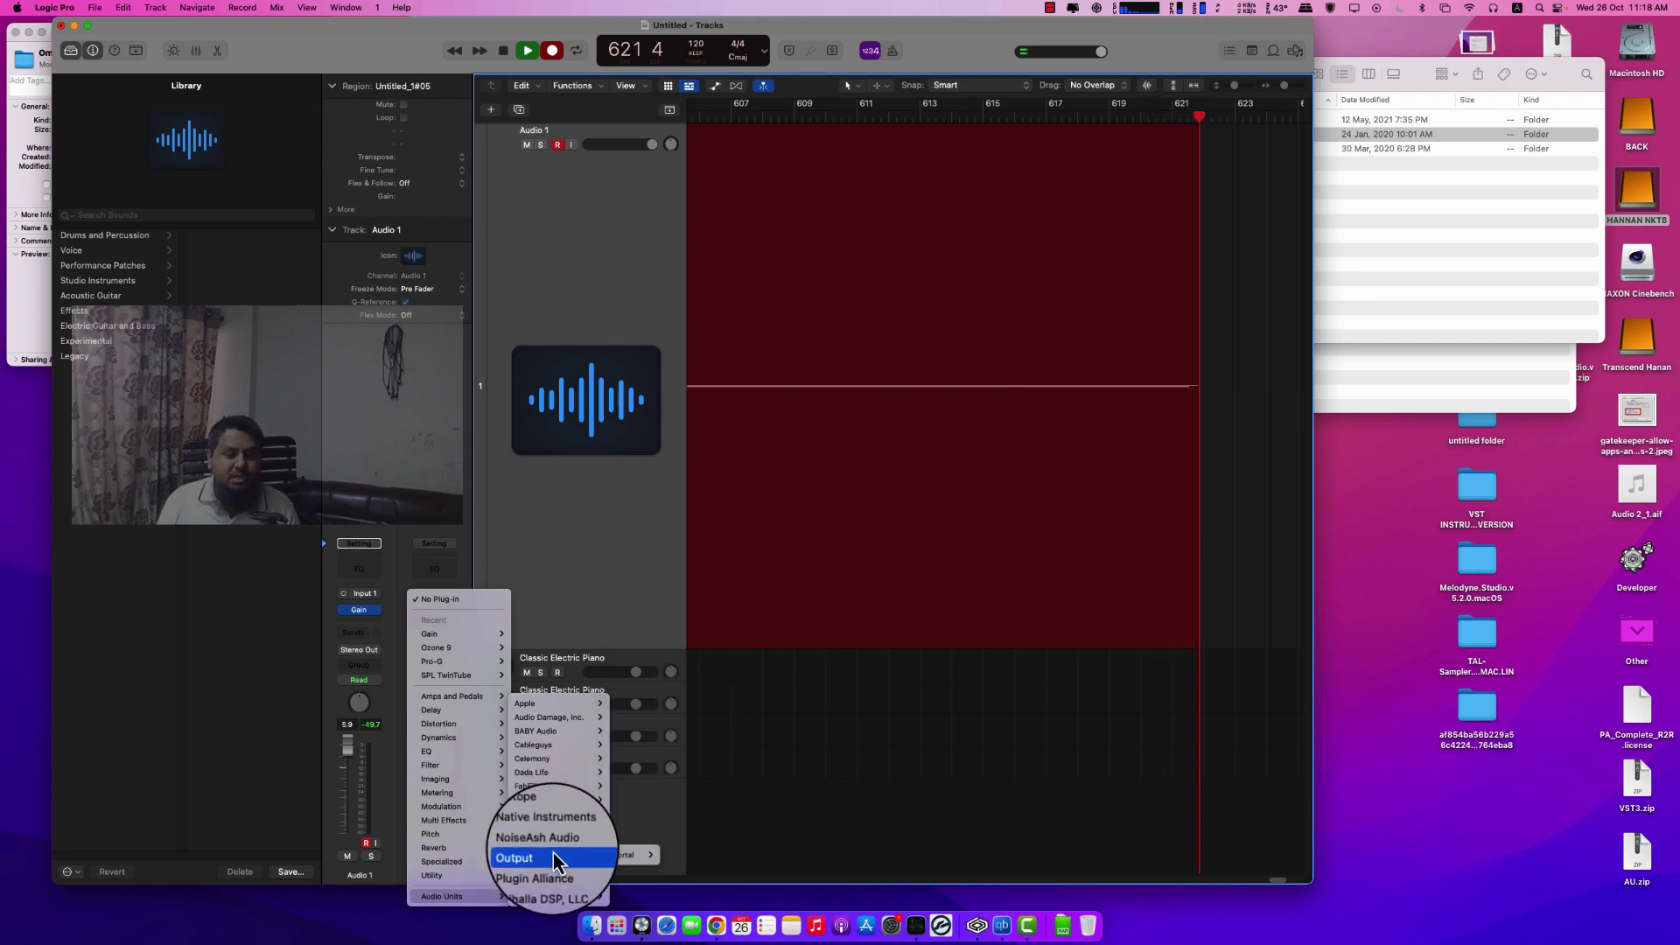
{"action": "left_click", "coordinate": [590, 609]}
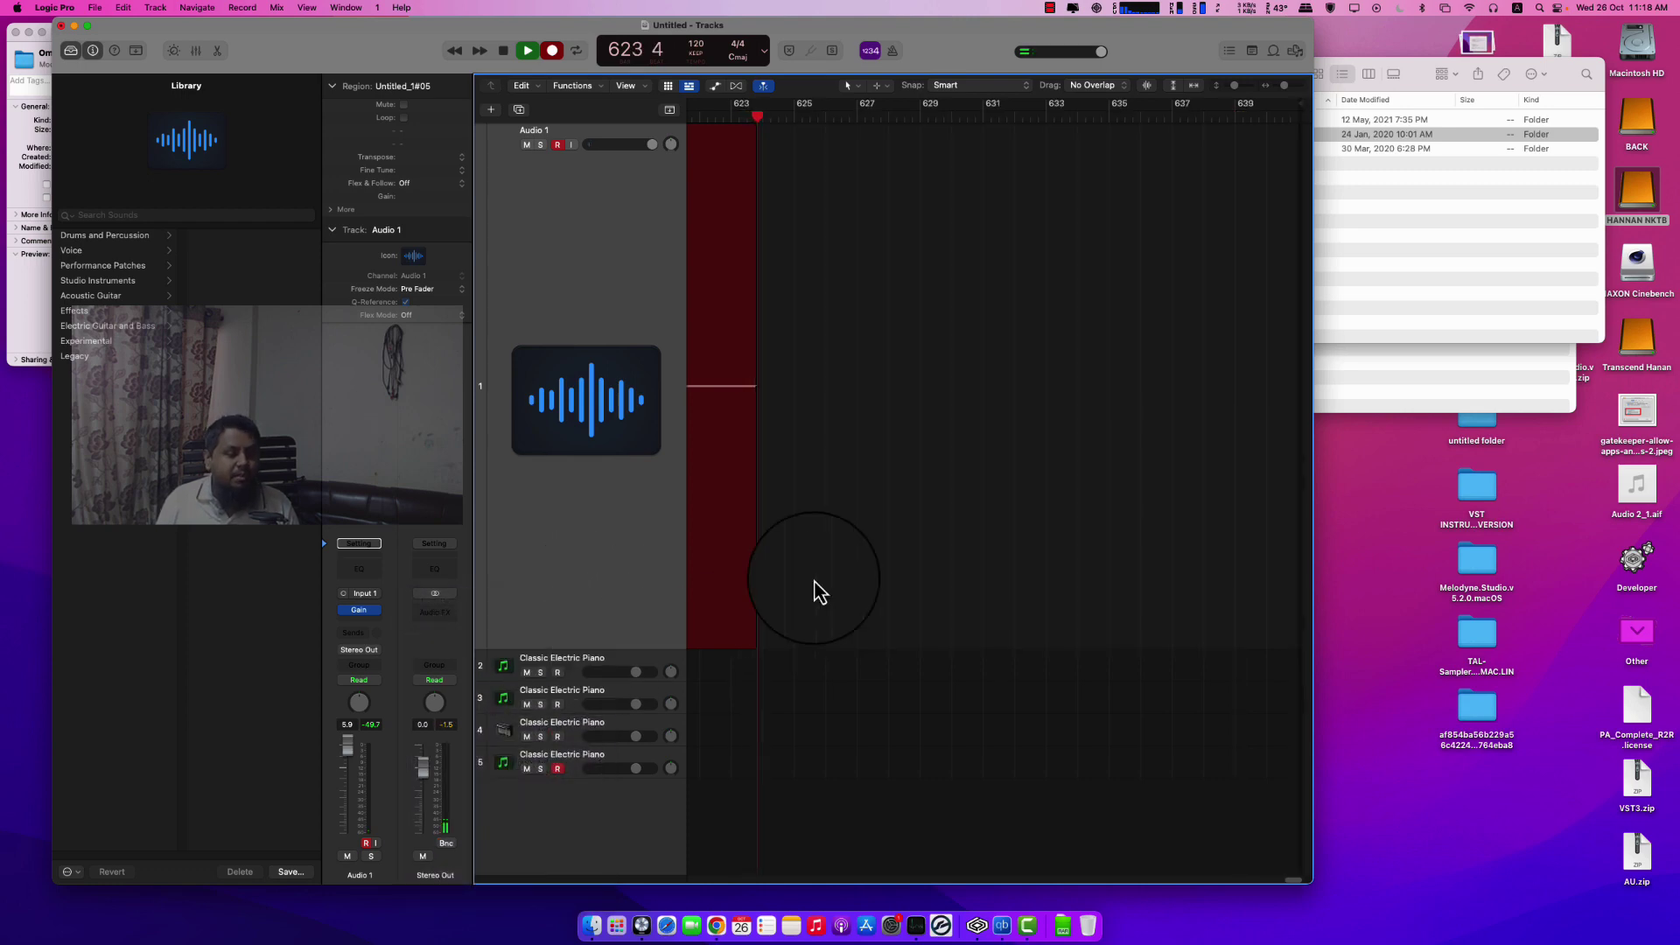